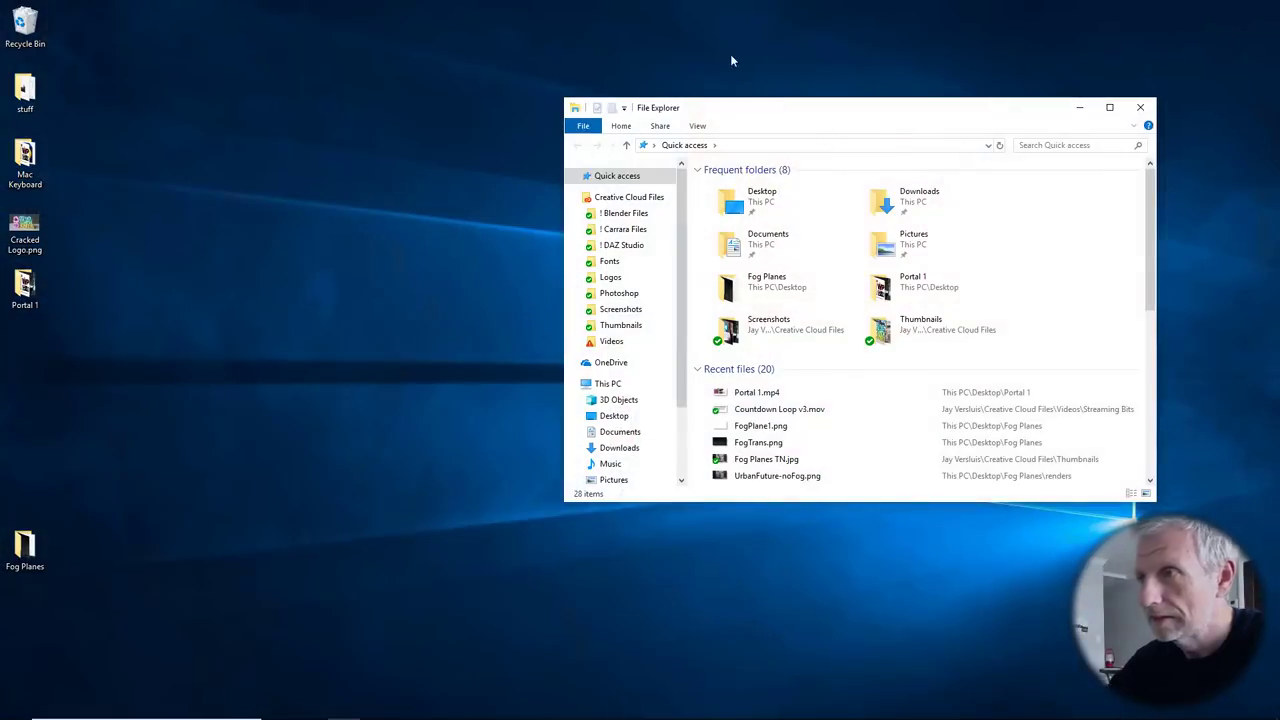
- Open Fog Planes TN.jpg from Creative Cloud Files > Thumbnails in File Explorer
{"action": "left_click_drag", "start_coordinate": [748, 103], "coordinate": [569, 61]}
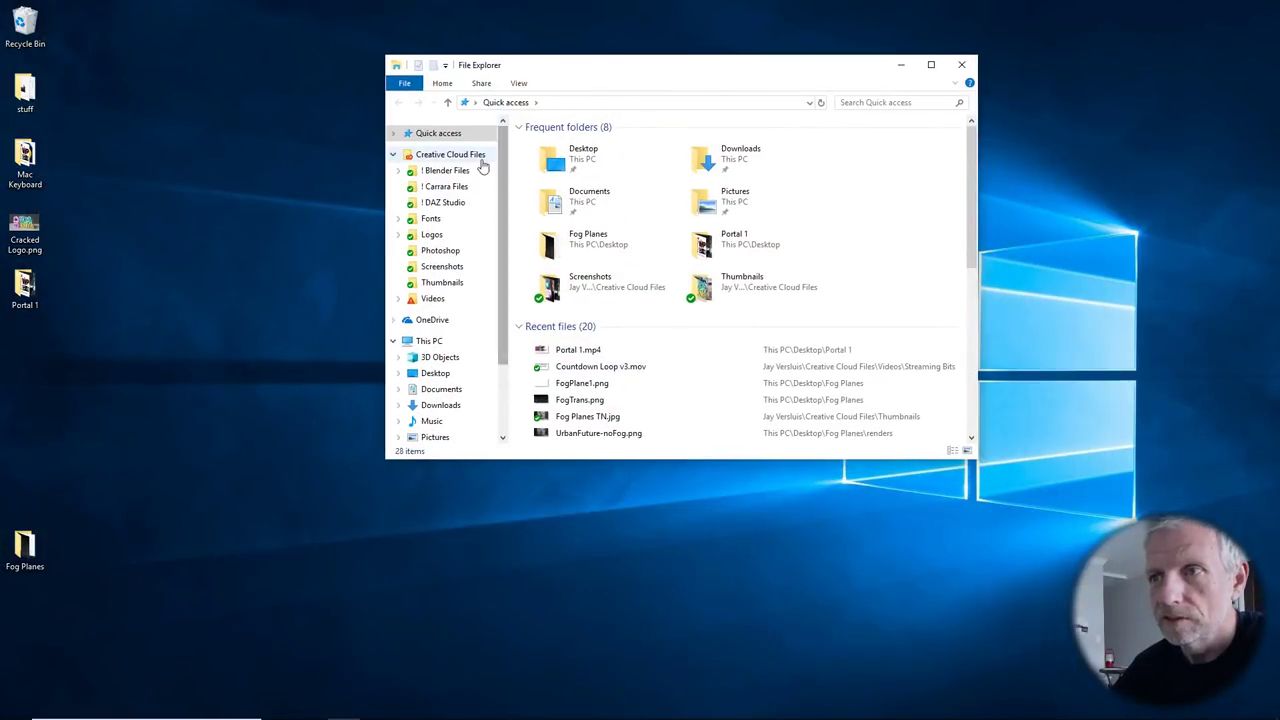
{"action": "left_click", "coordinate": [482, 162]}
{"action": "double_click", "coordinate": [595, 245]}
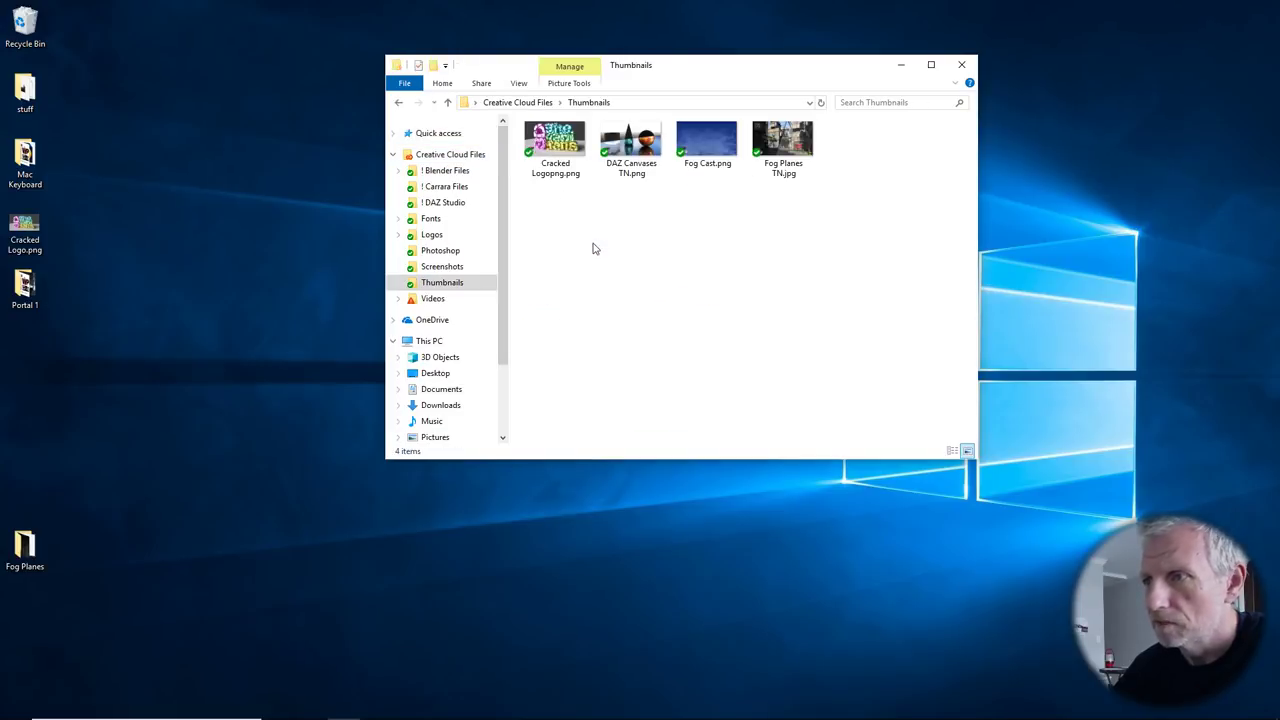
{"action": "double_click", "coordinate": [790, 150]}
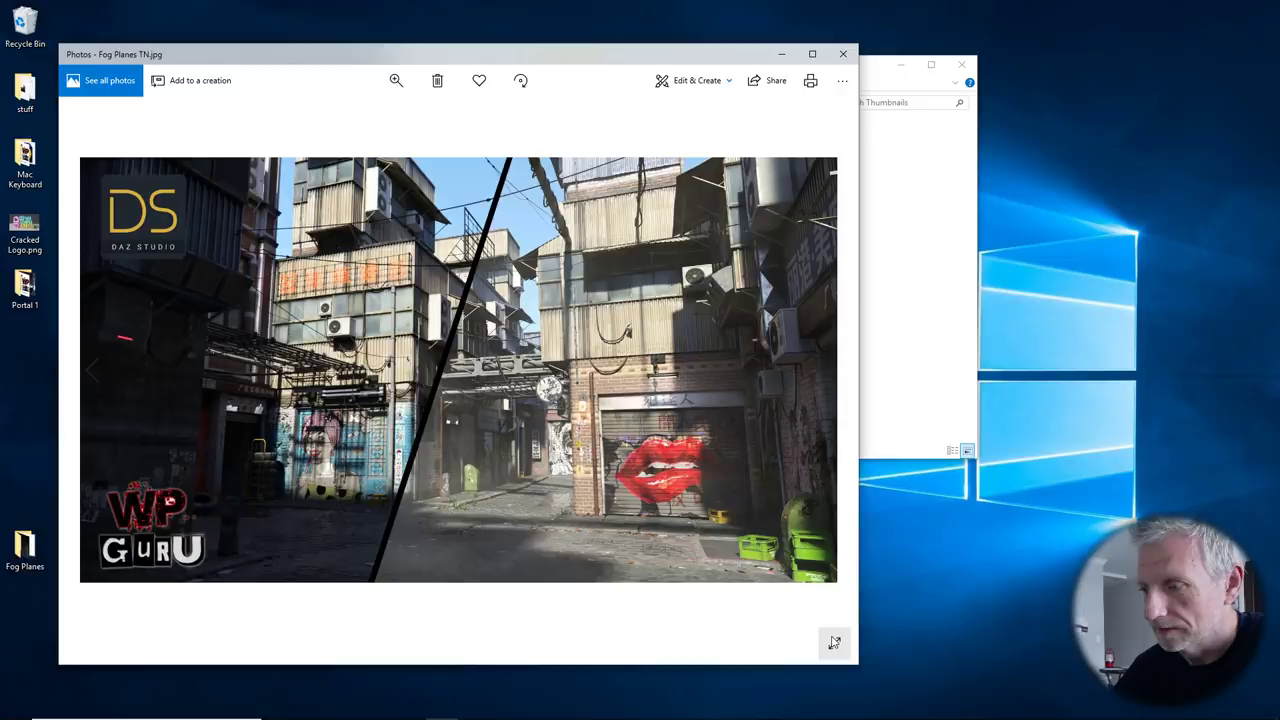
- Show the Fog Planes alley thumbnail full screen in Photos
{"action": "left_click", "coordinate": [834, 642]}
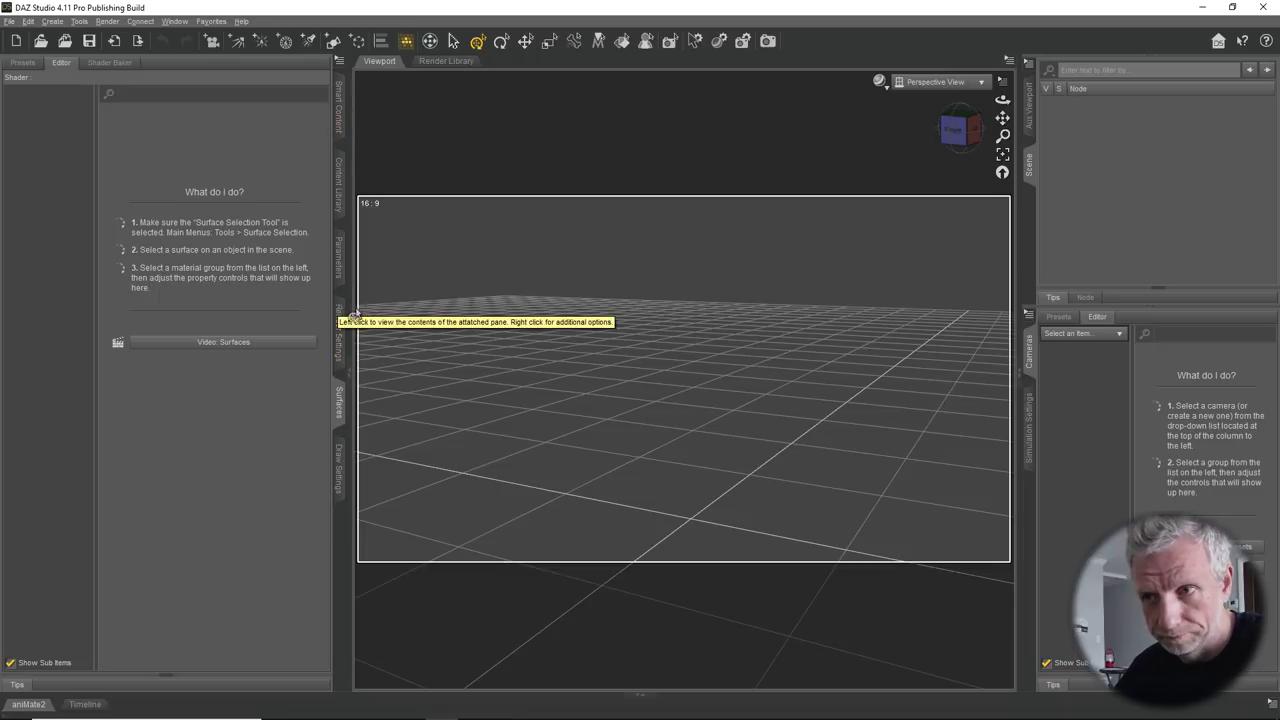
- Bring up and dismiss the PointerFocus presentation highlight utility with F10
{"action": "key", "text": "F10"}
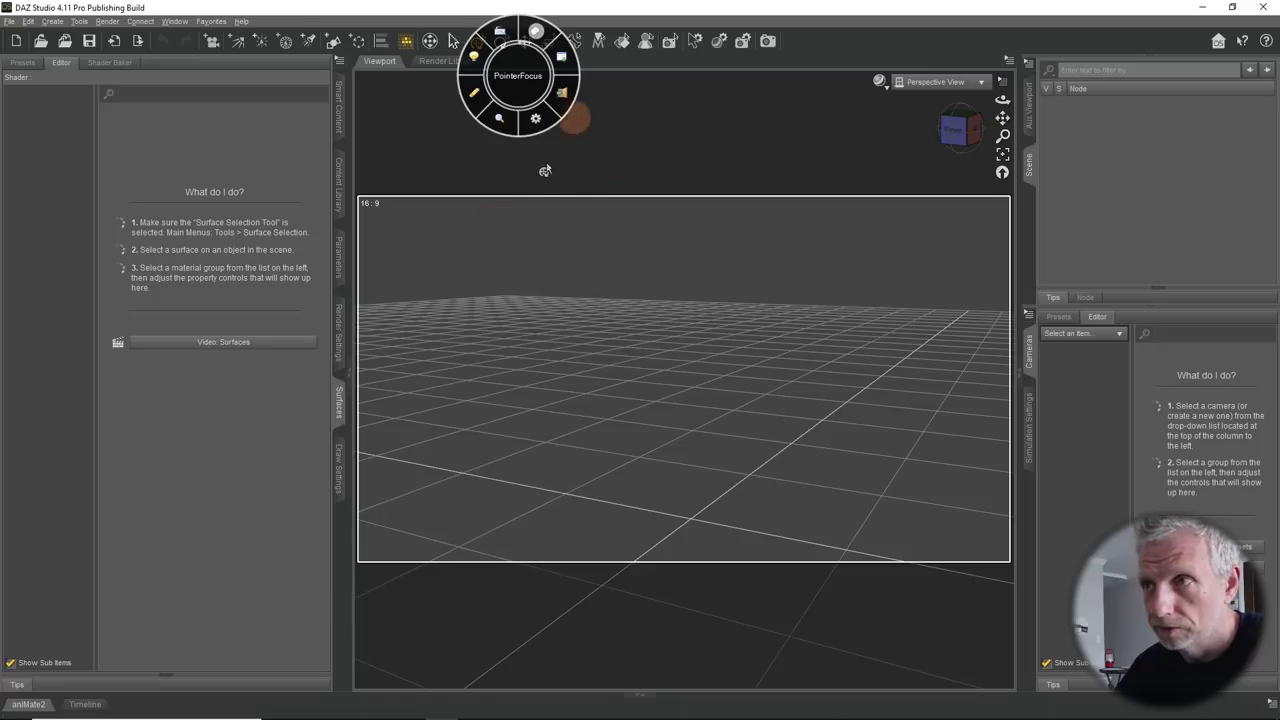
{"action": "left_click", "coordinate": [563, 60]}
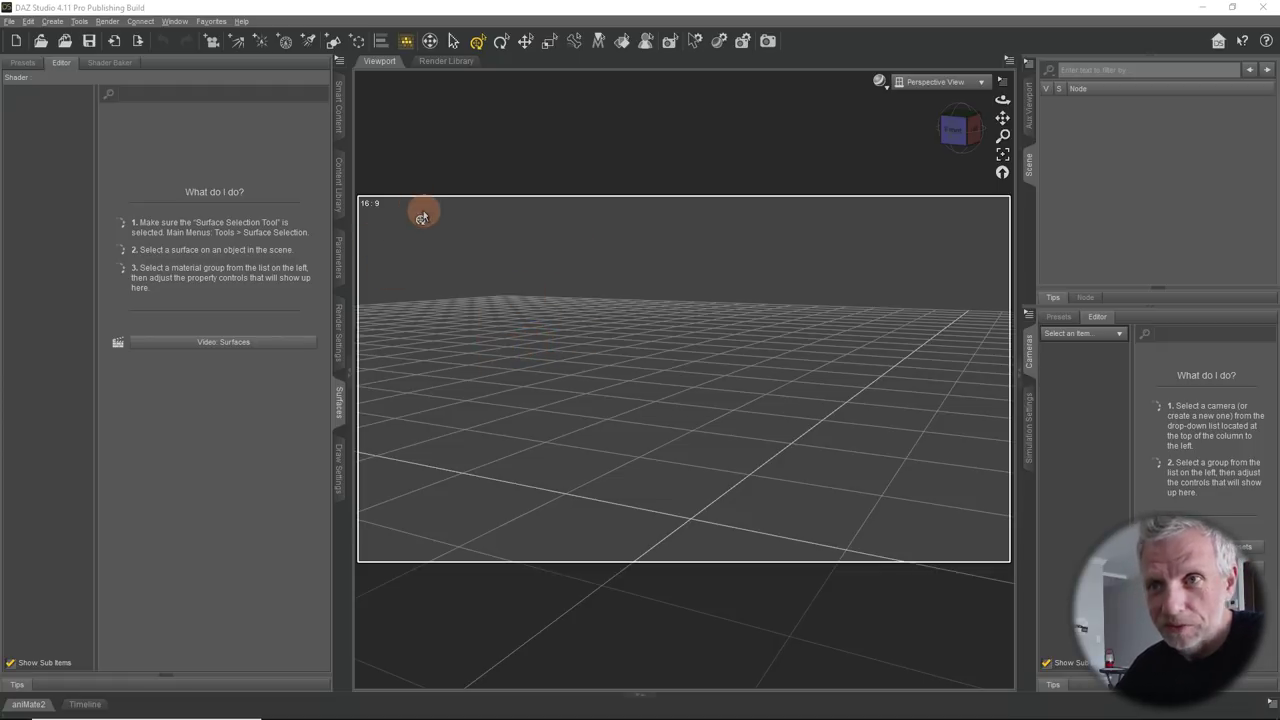
- Load the Urban Future 6 Iray set from Smart Content's Environments products
{"action": "left_click", "coordinate": [339, 110]}
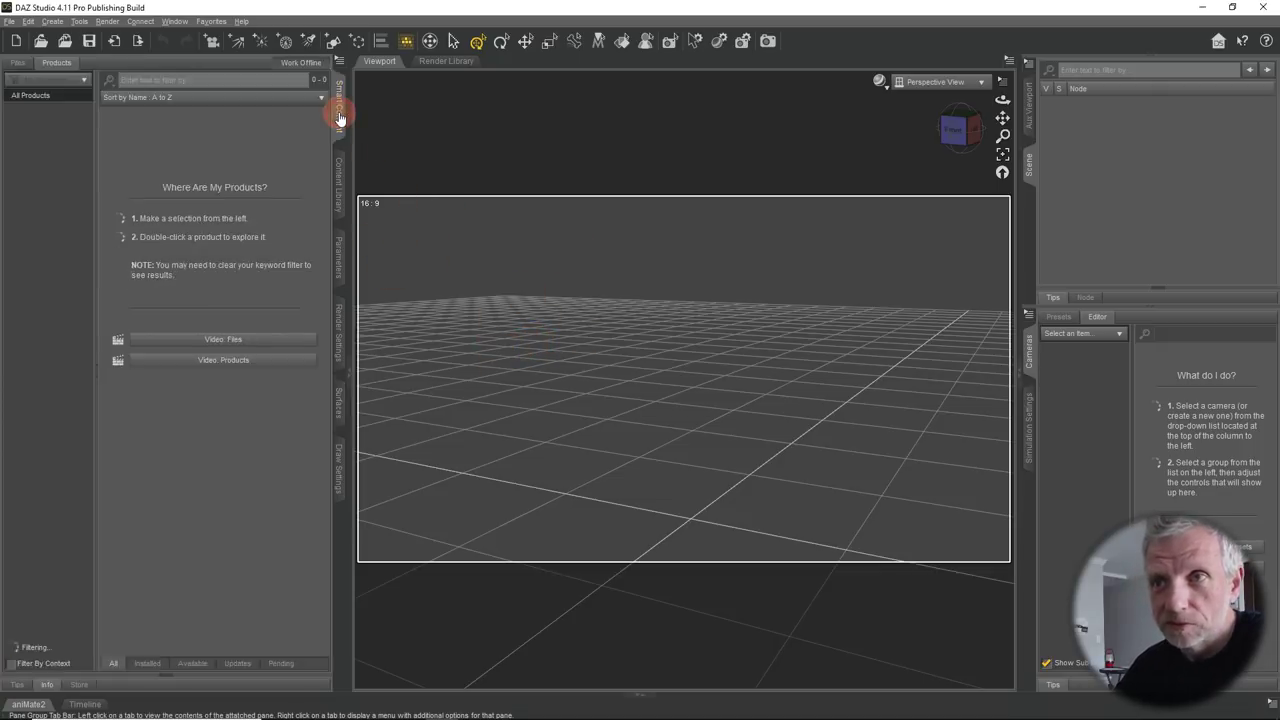
{"action": "left_click", "coordinate": [32, 96]}
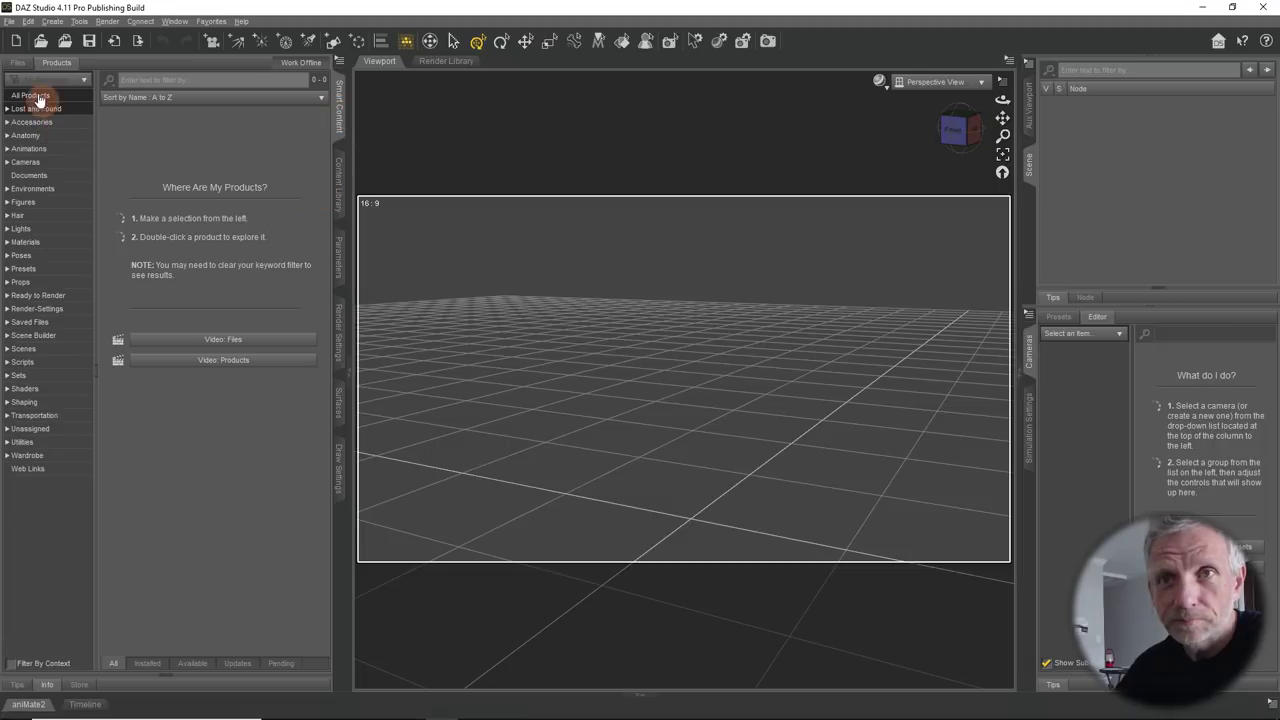
{"action": "left_click", "coordinate": [76, 189]}
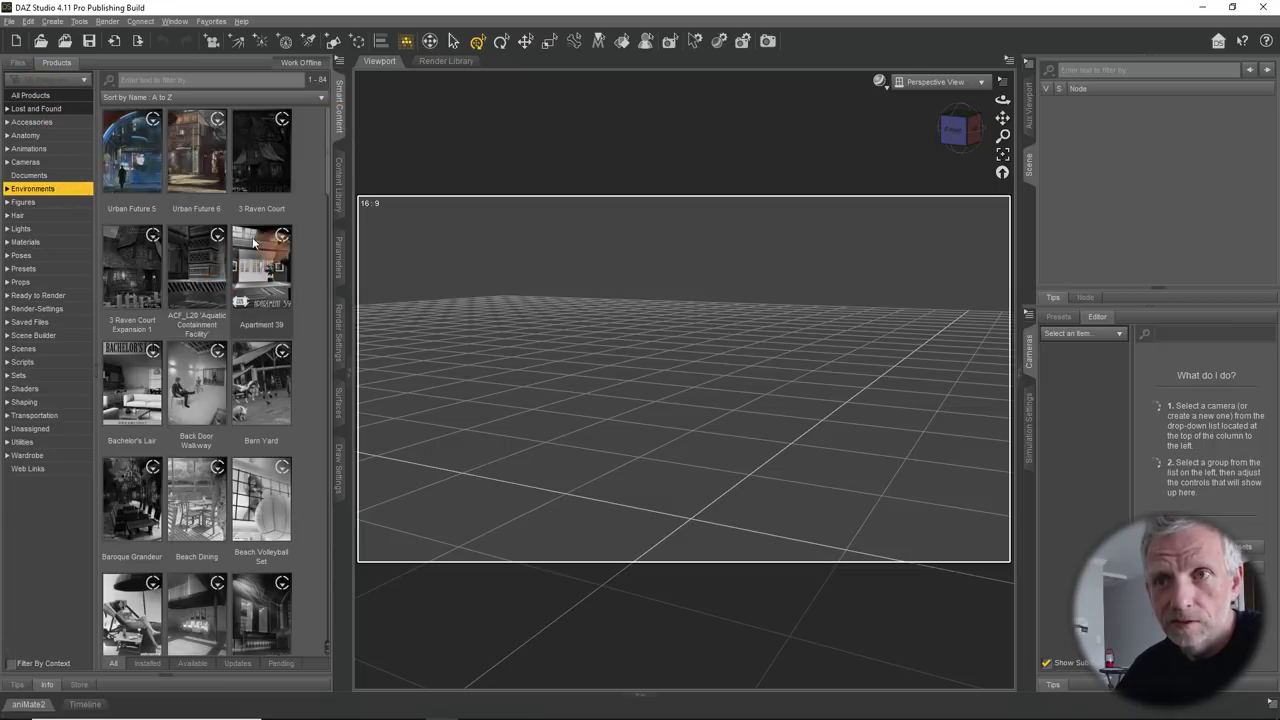
{"action": "mouse_move", "coordinate": [208, 181]}
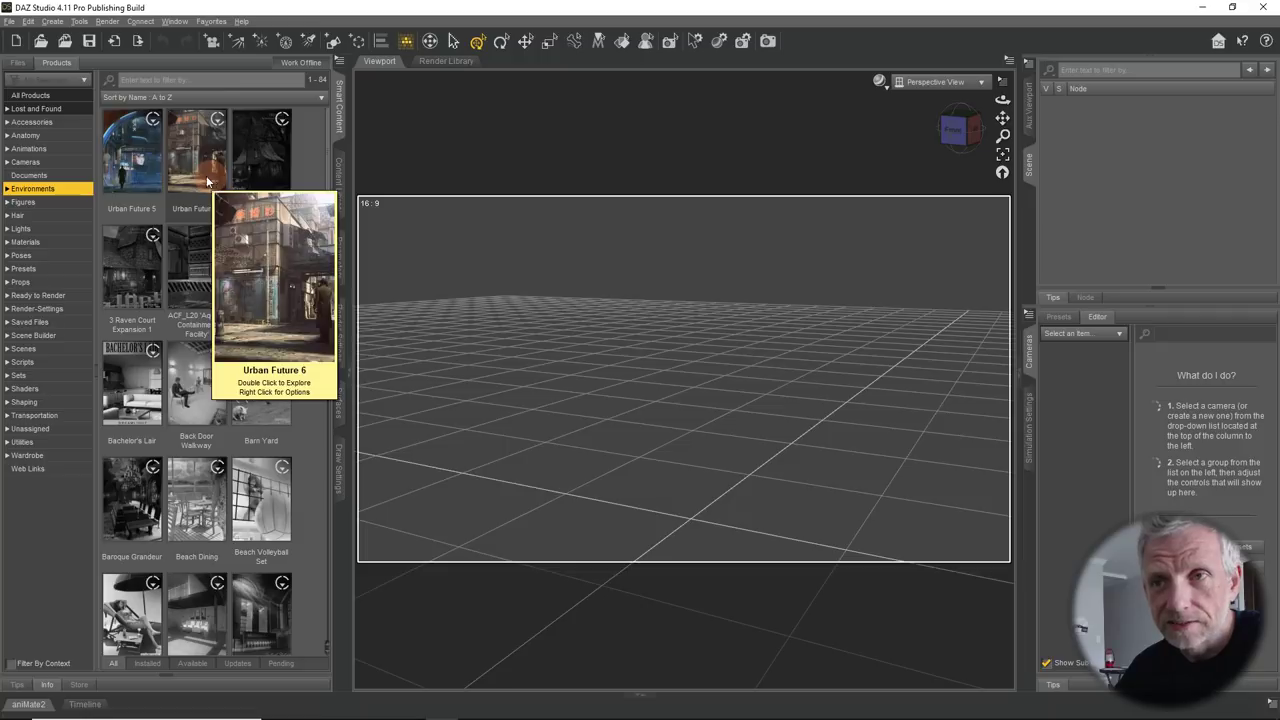
{"action": "double_click", "coordinate": [207, 175]}
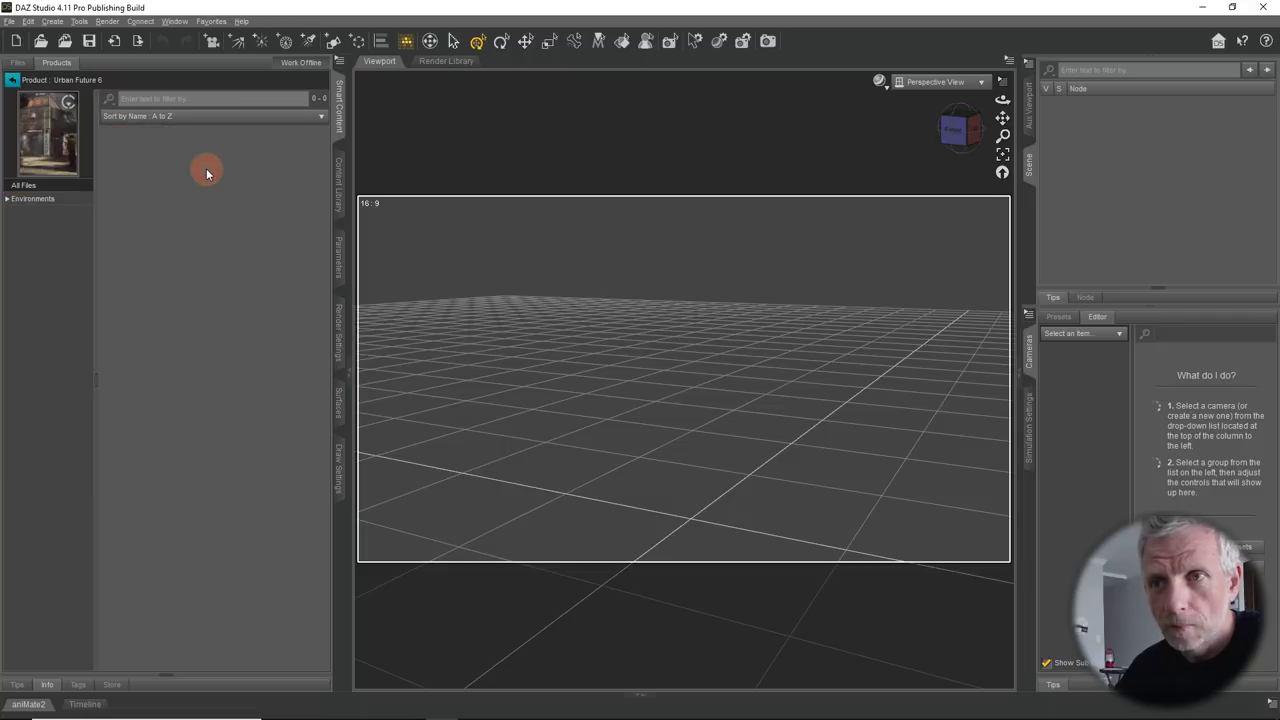
{"action": "left_click", "coordinate": [72, 201]}
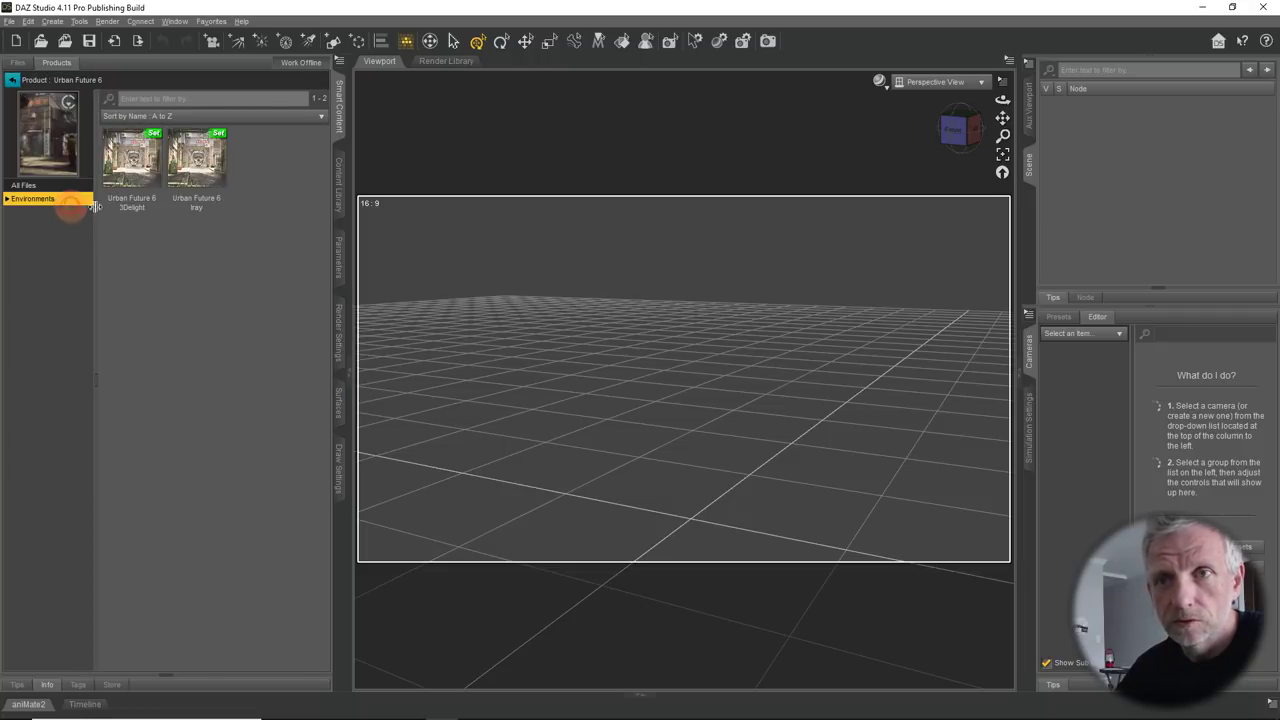
{"action": "double_click", "coordinate": [216, 183]}
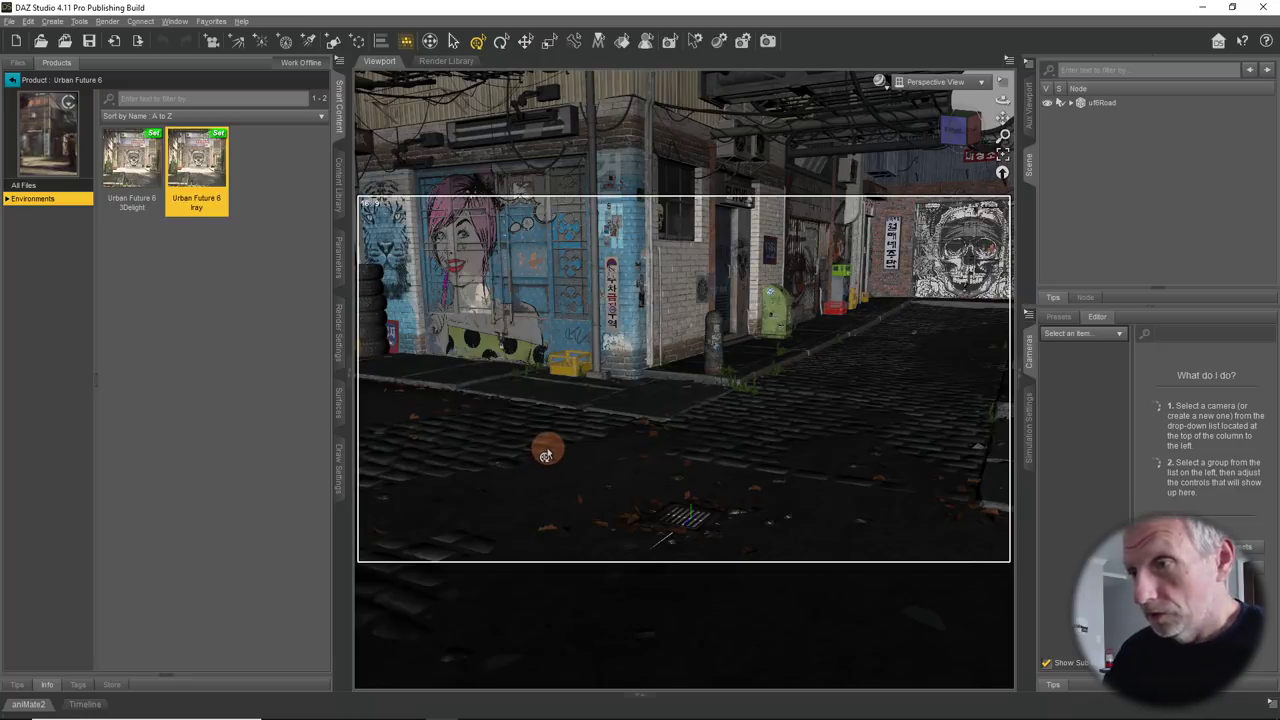
- Collapse the side pane, enable keyboard navigation, and move the camera toward the skull-mural shutter
{"action": "left_click", "coordinate": [339, 112]}
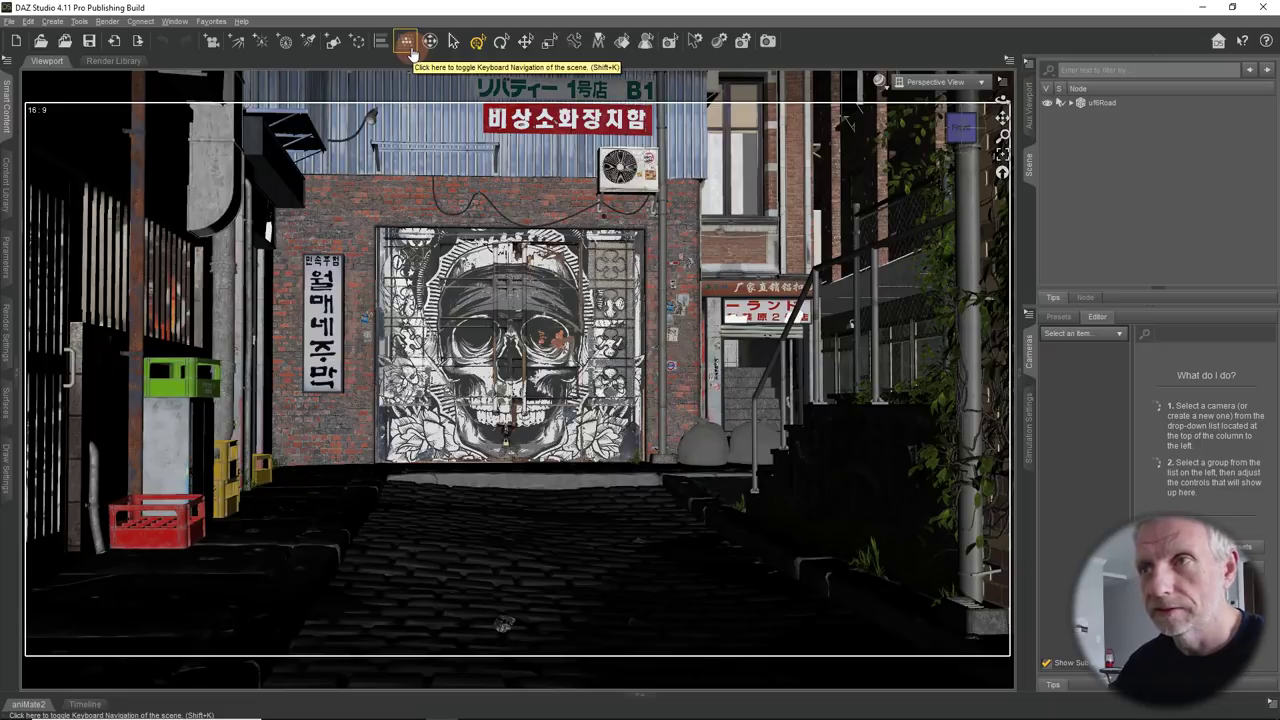
{"action": "left_click", "coordinate": [406, 42]}
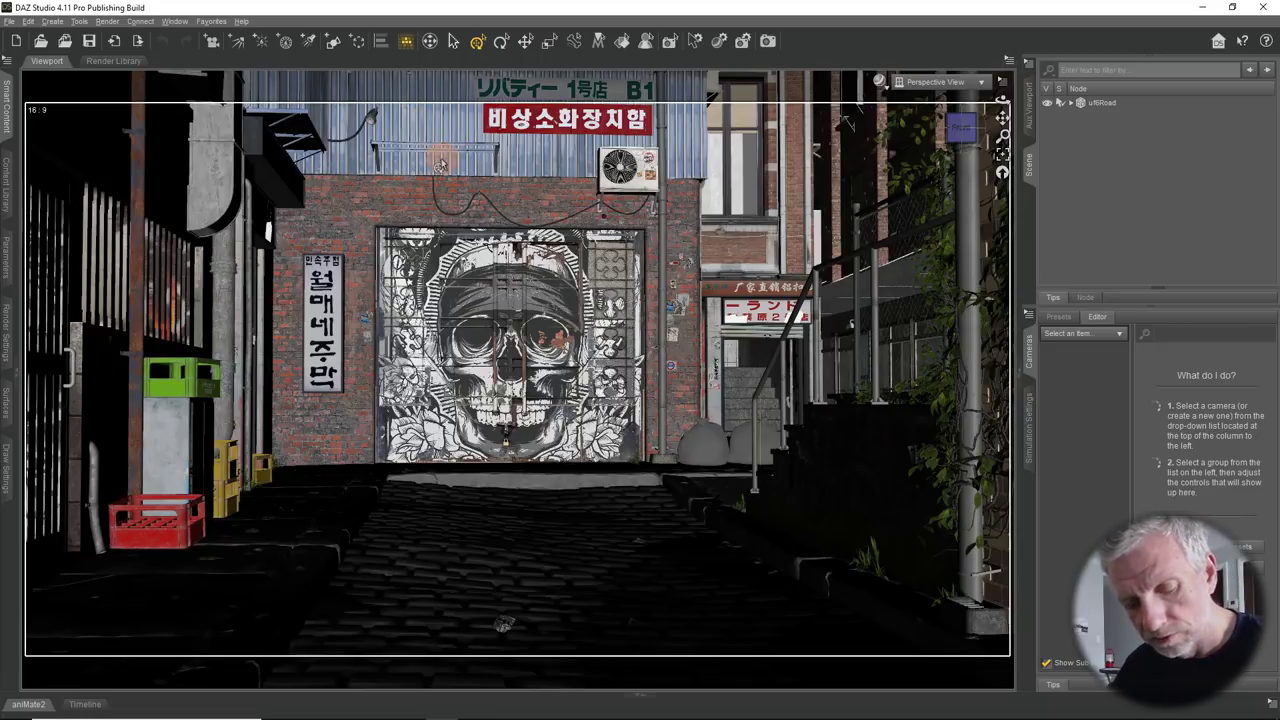
{"action": "key", "text": "w"}
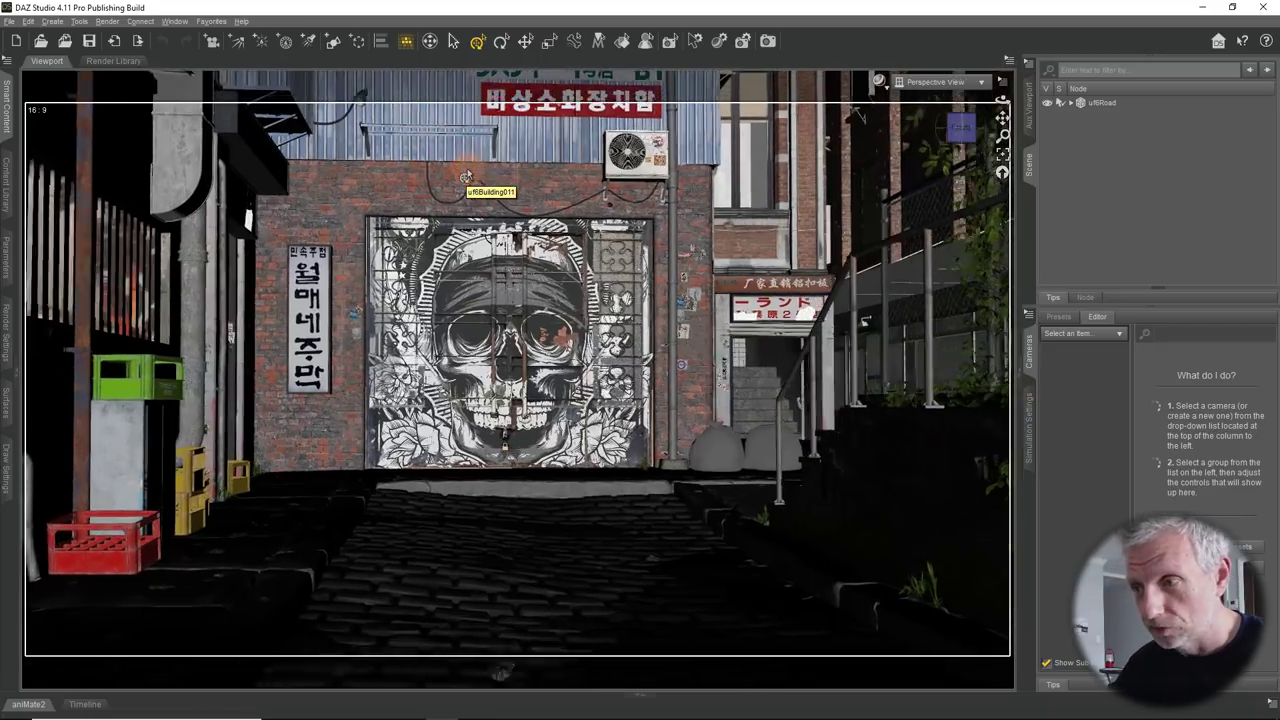
{"action": "key", "text": "w"}
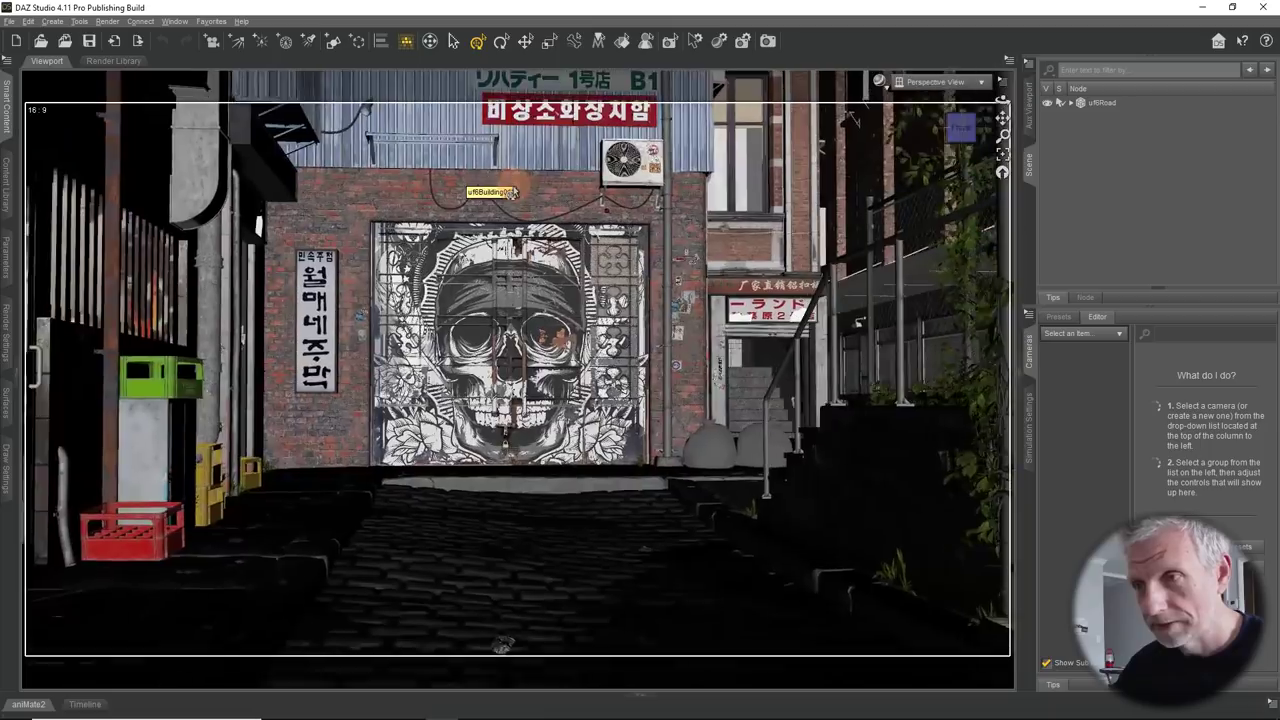
{"action": "key", "text": "w"}
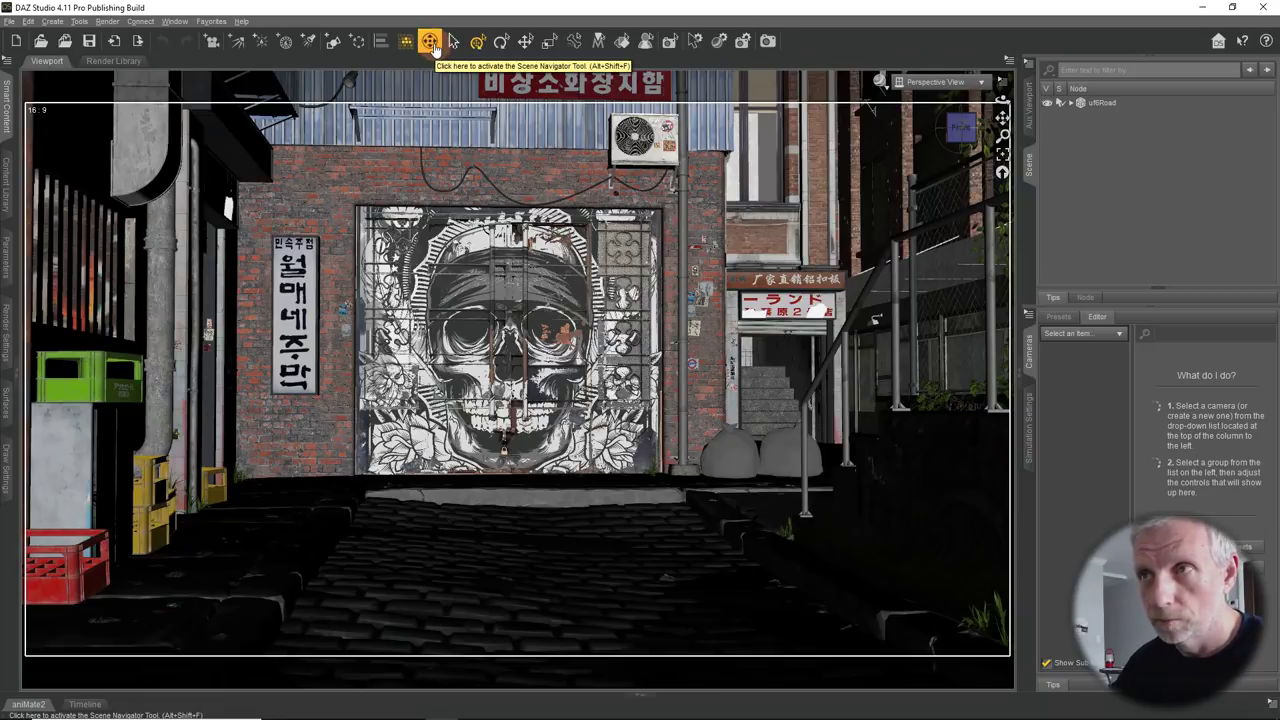
- Select the green crate, building and steps with the Universal Tool, then resume scene navigation
{"action": "left_click", "coordinate": [479, 42]}
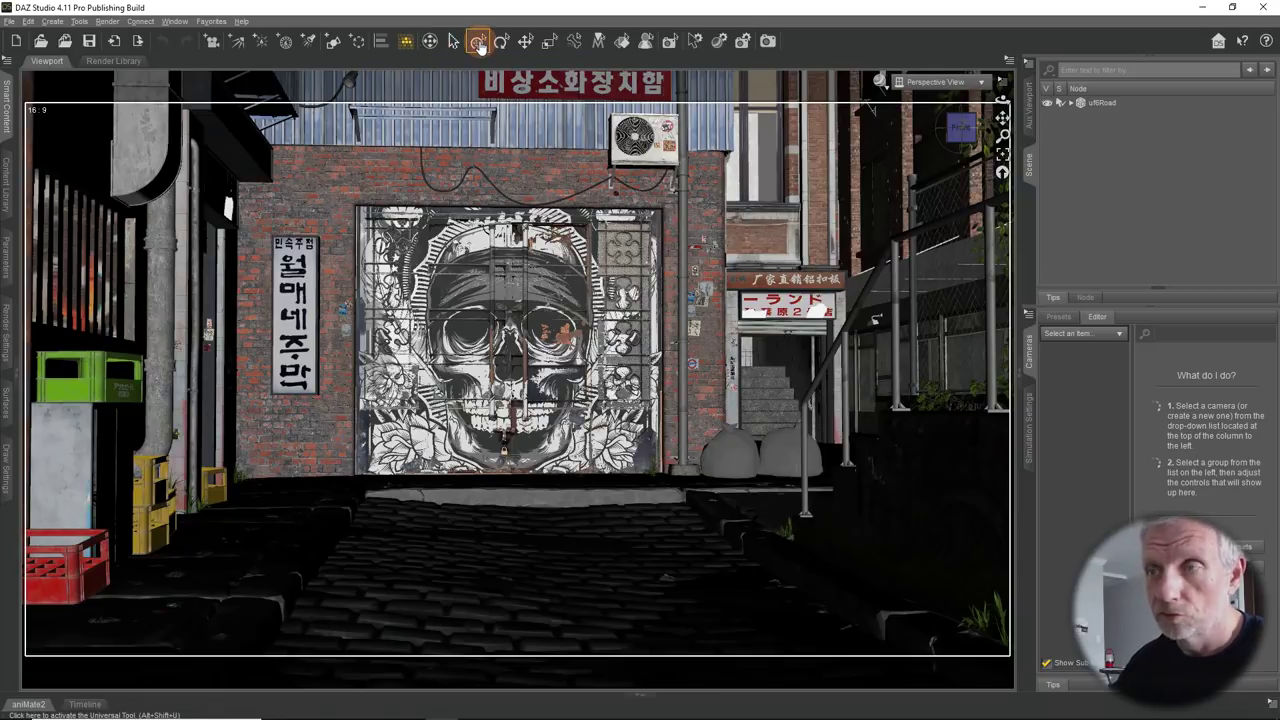
{"action": "left_click", "coordinate": [100, 390]}
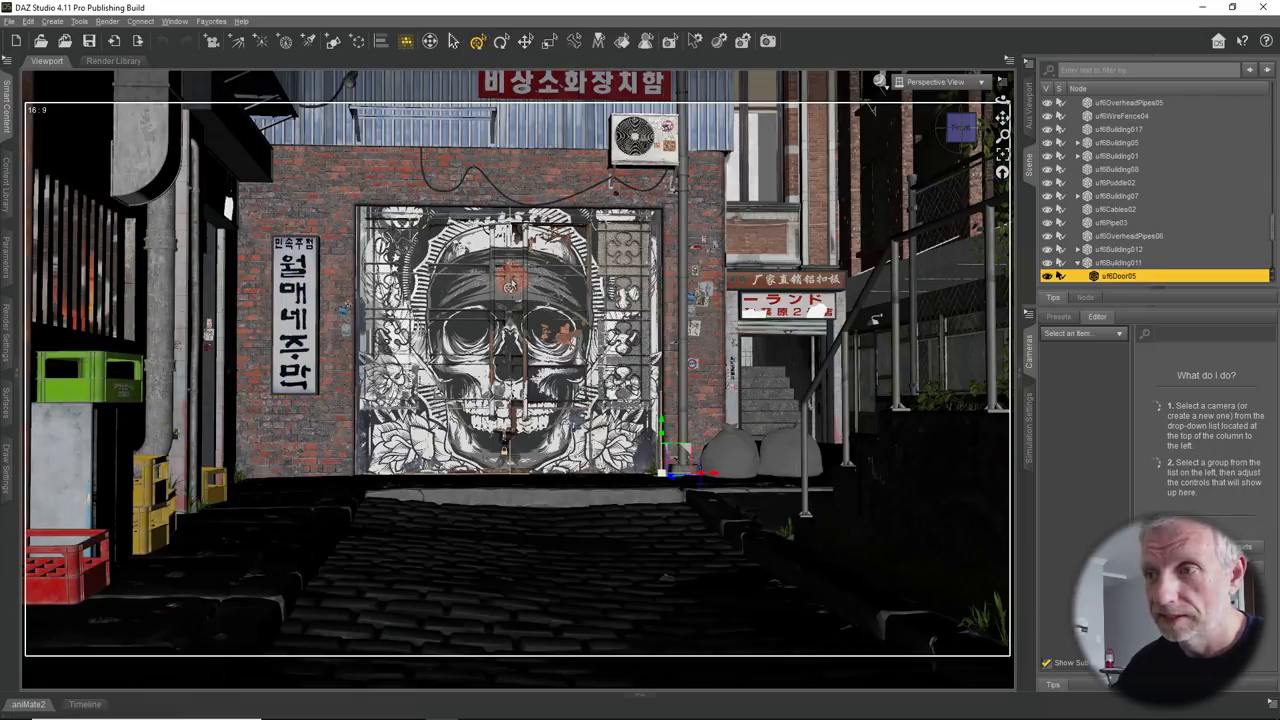
{"action": "left_click", "coordinate": [768, 308]}
{"action": "left_click", "coordinate": [907, 487]}
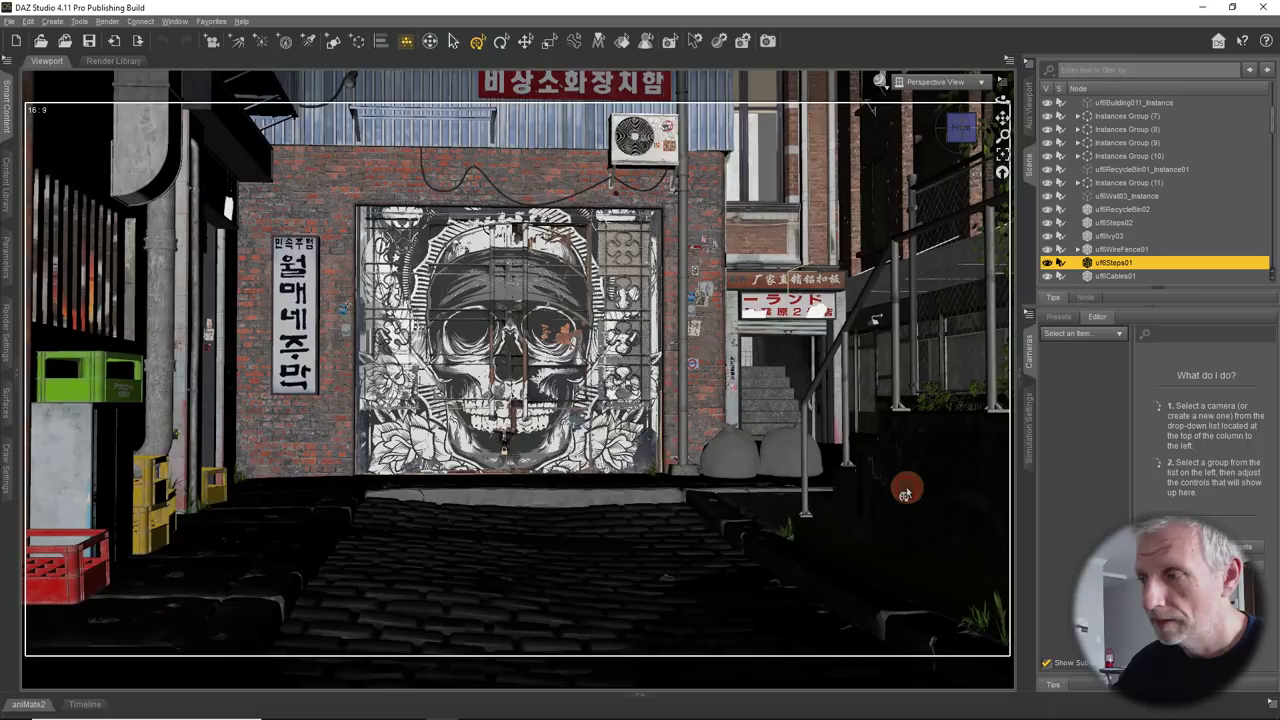
{"action": "left_click", "coordinate": [137, 396]}
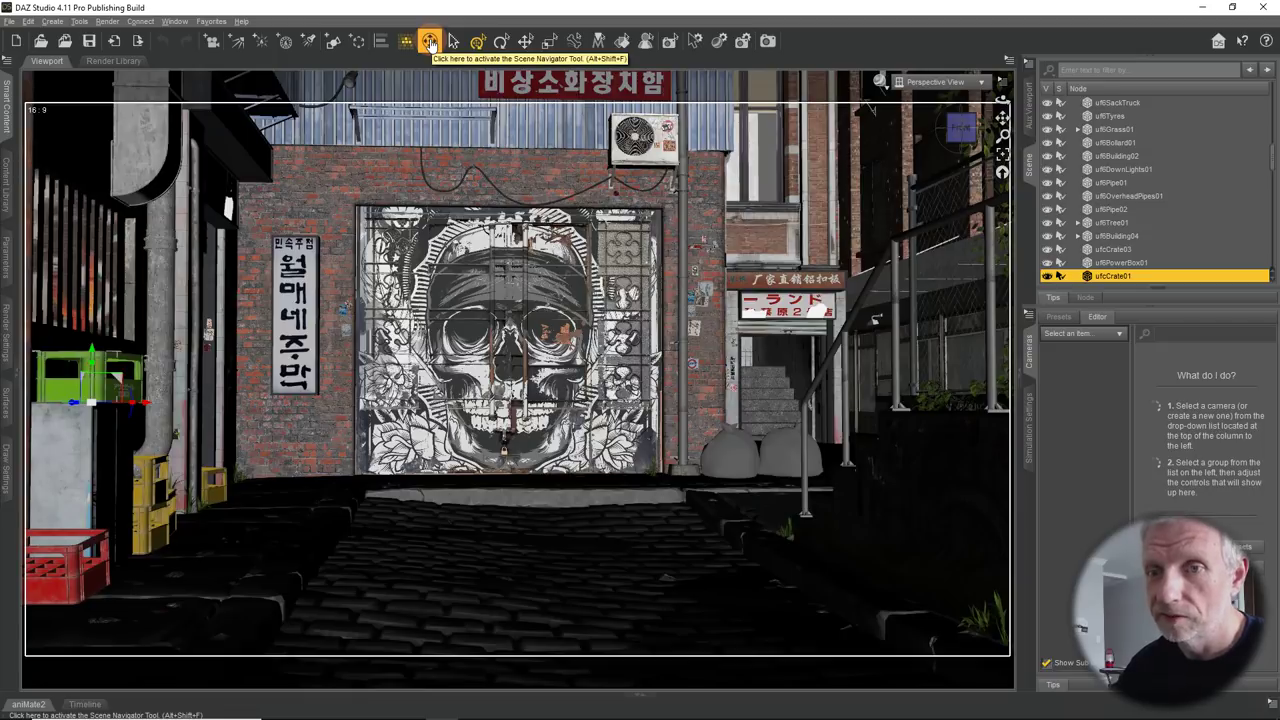
{"action": "left_click", "coordinate": [430, 41]}
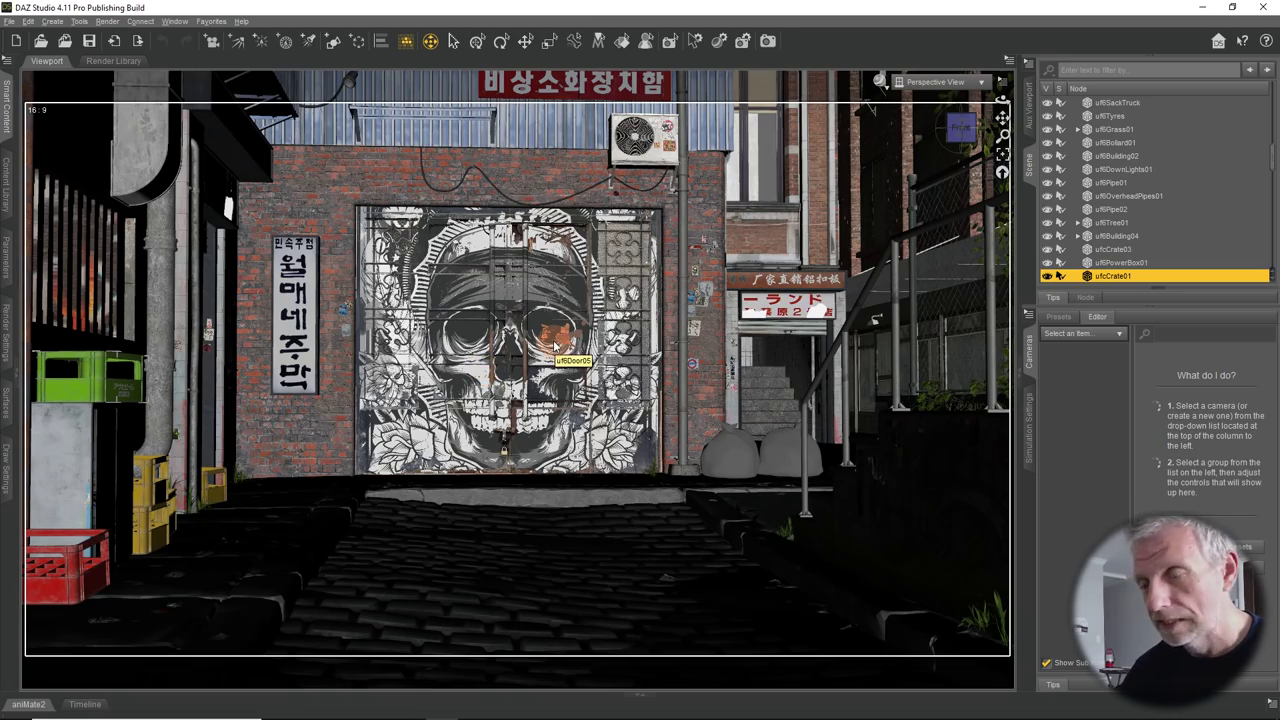
{"action": "left_click_drag", "start_coordinate": [560, 345], "coordinate": [620, 345]}
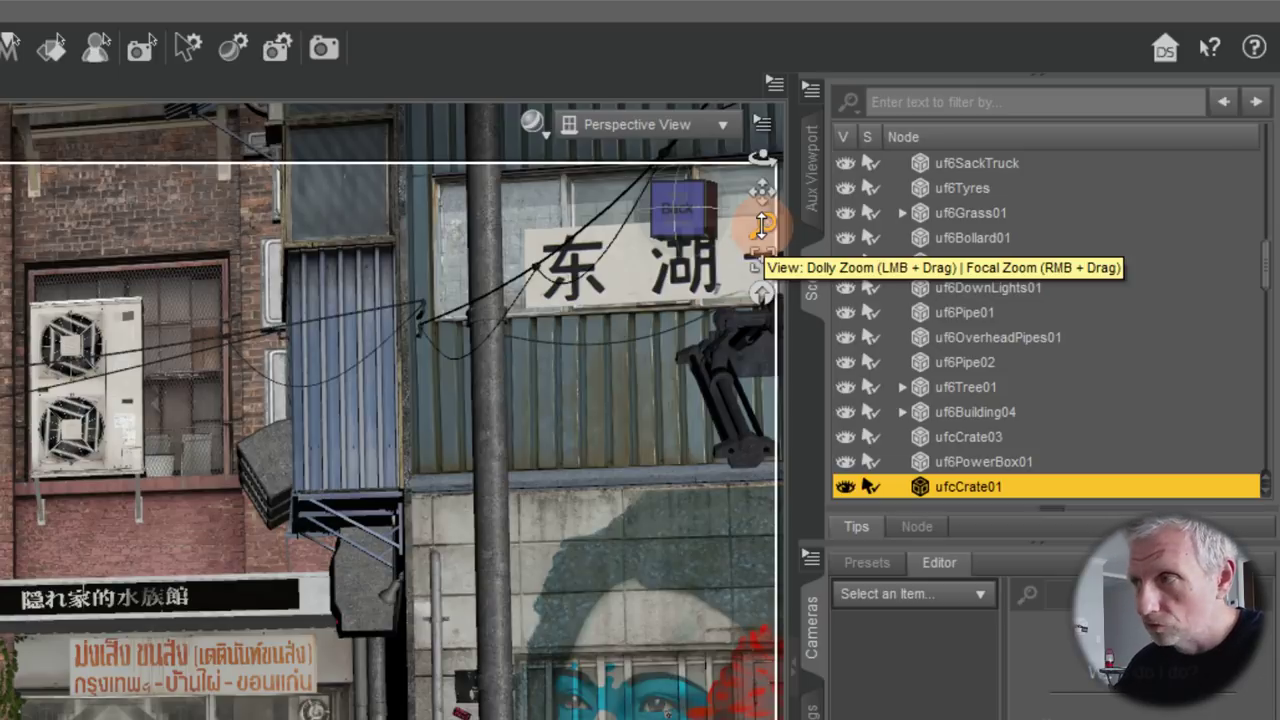
{"action": "left_click_drag", "start_coordinate": [762, 224], "coordinate": [762, 295]}
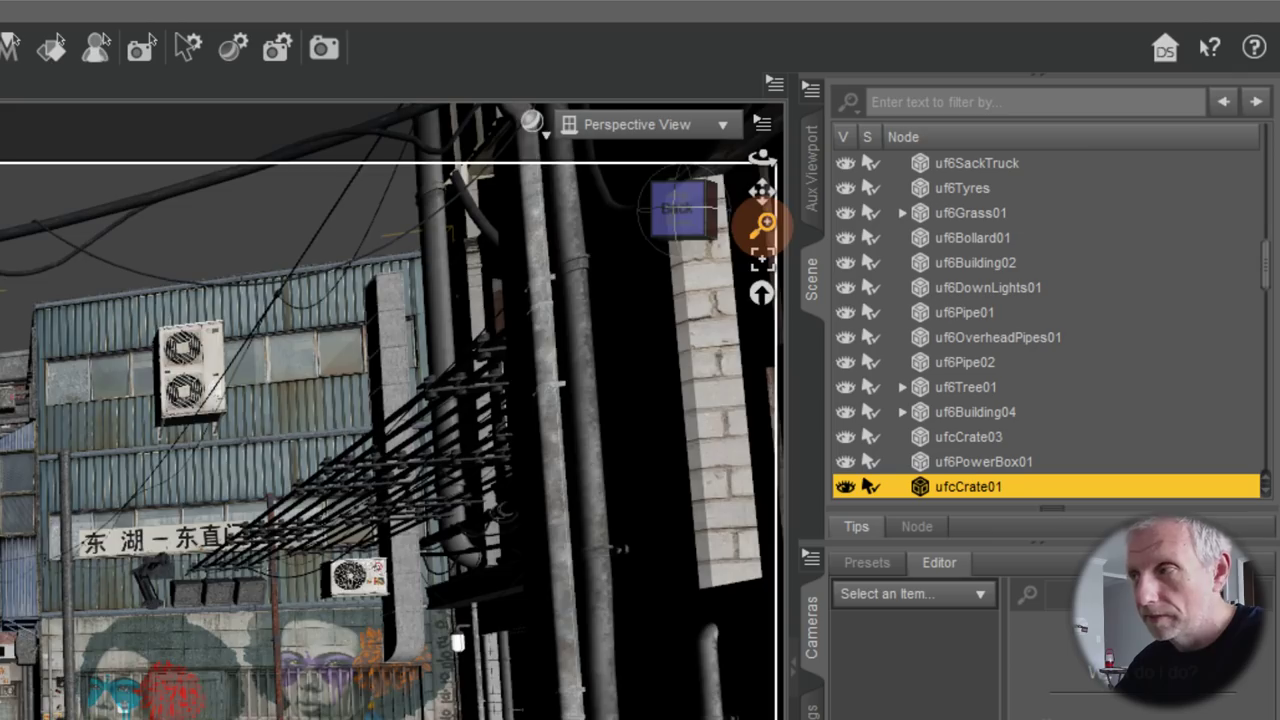
{"action": "left_click_drag", "start_coordinate": [762, 295], "coordinate": [762, 252]}
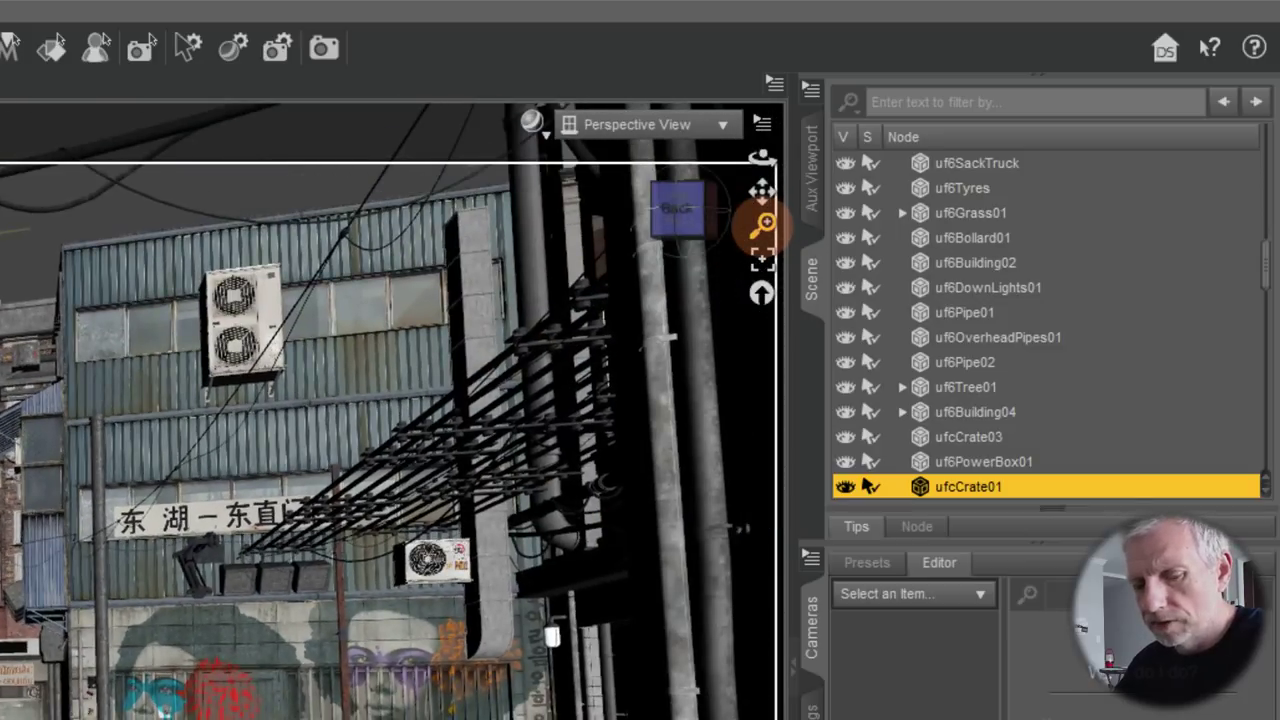
{"action": "left_click_drag", "start_coordinate": [462, 380], "coordinate": [422, 580]}
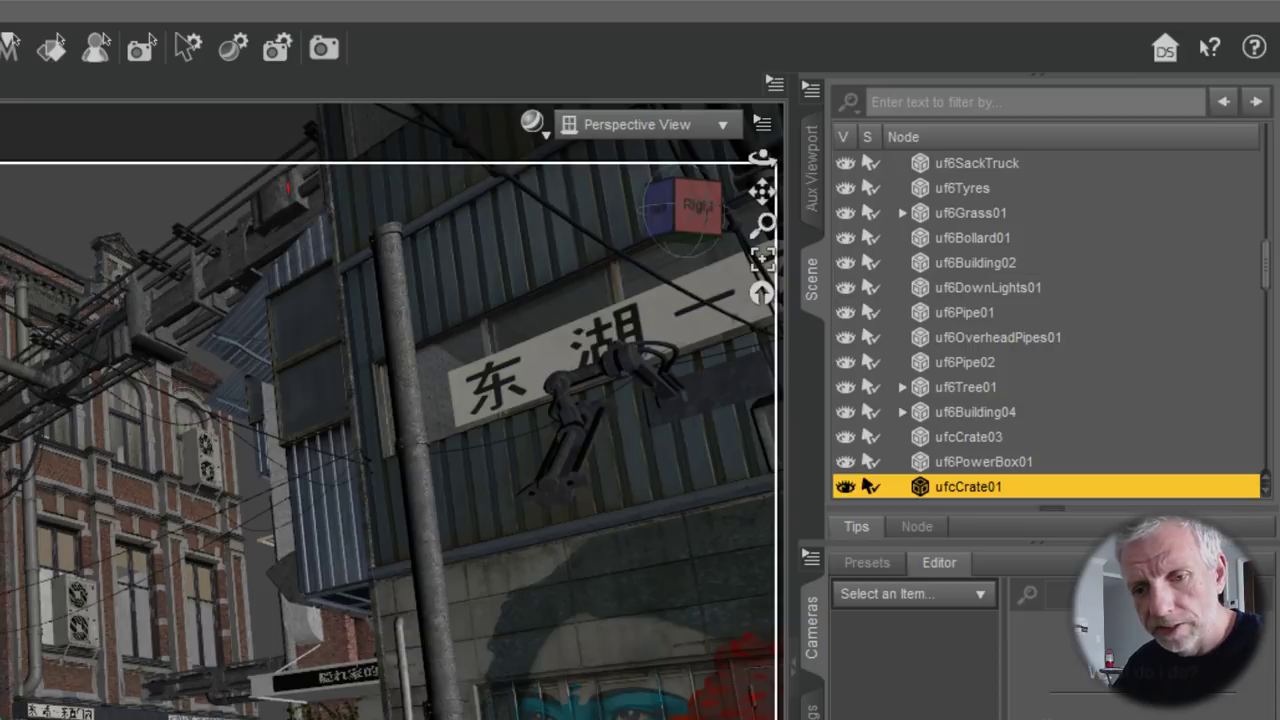
{"action": "key", "text": "super"}
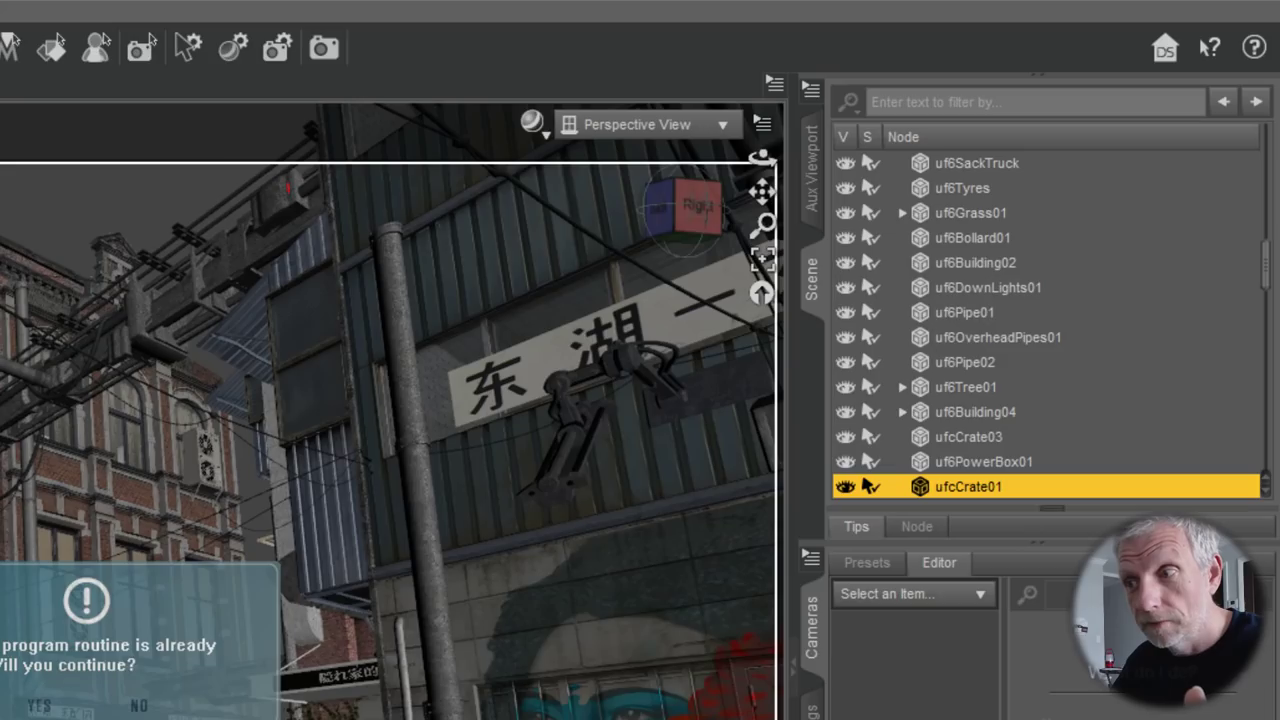
{"action": "left_click", "coordinate": [140, 712]}
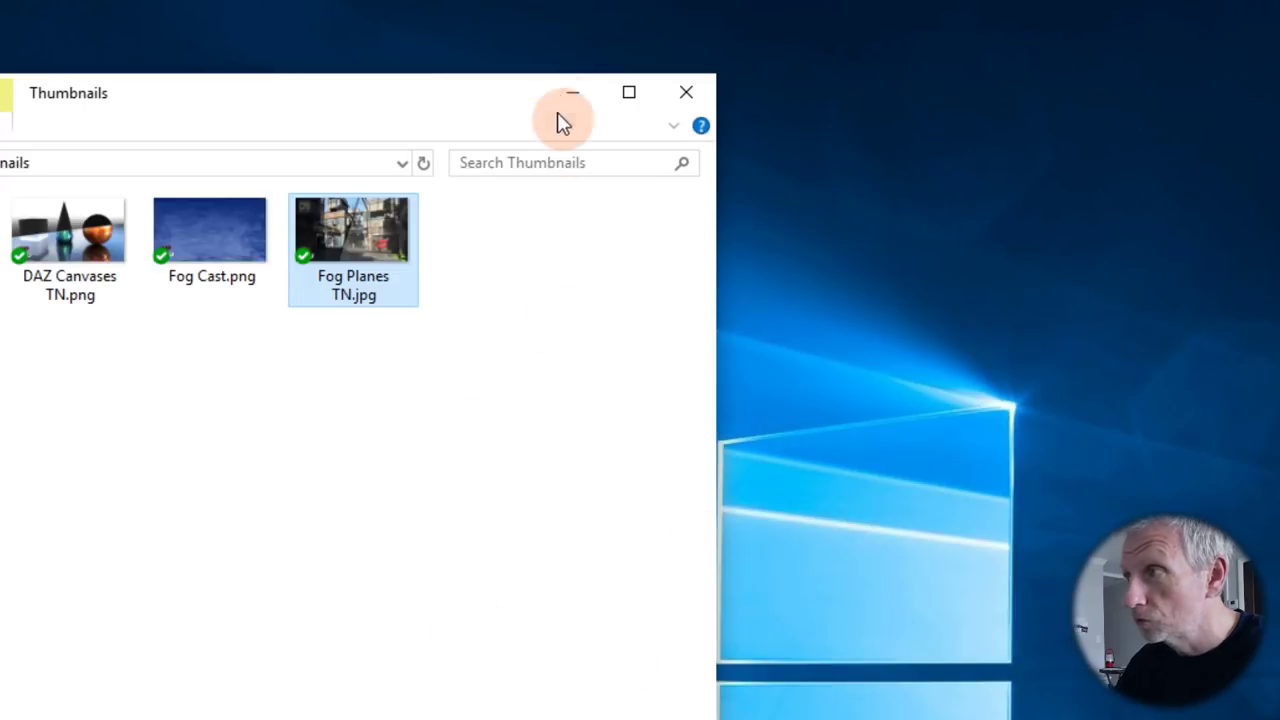
{"action": "left_click", "coordinate": [572, 100]}
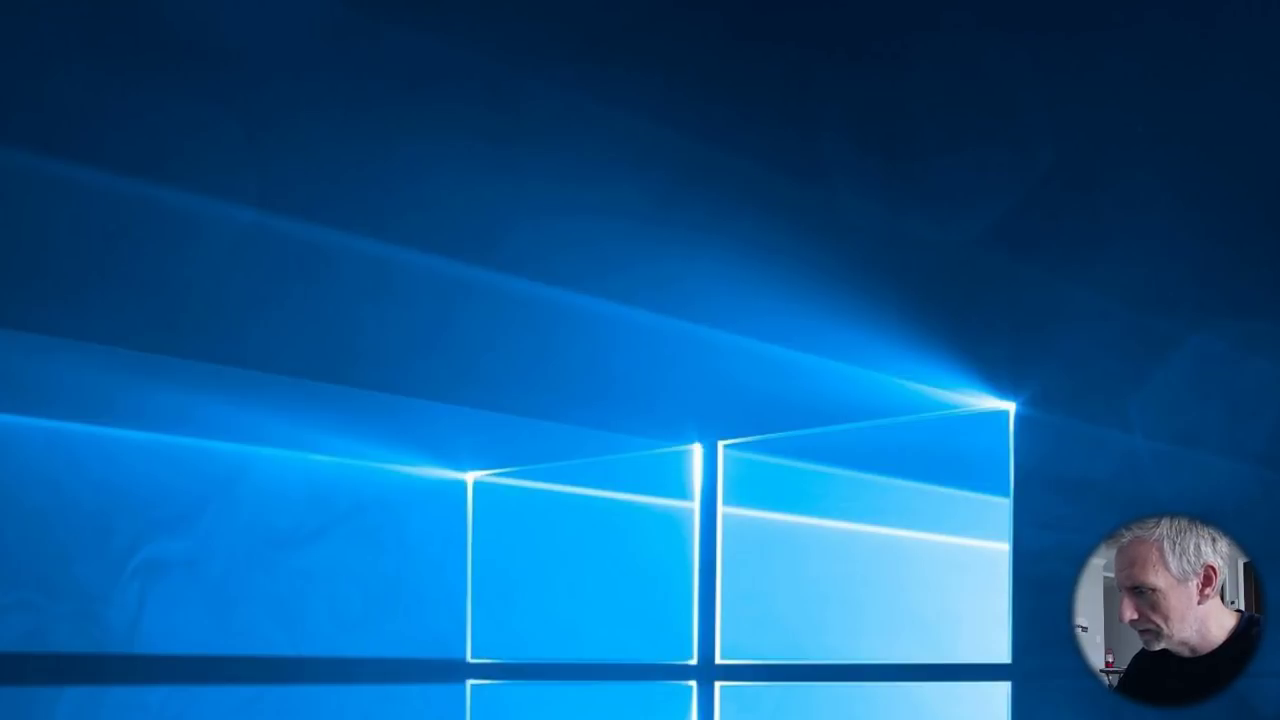
- Open Firestorm and compare GPU2's clock, fan and temperature dials against GPU1's
{"action": "left_click", "coordinate": [205, 348]}
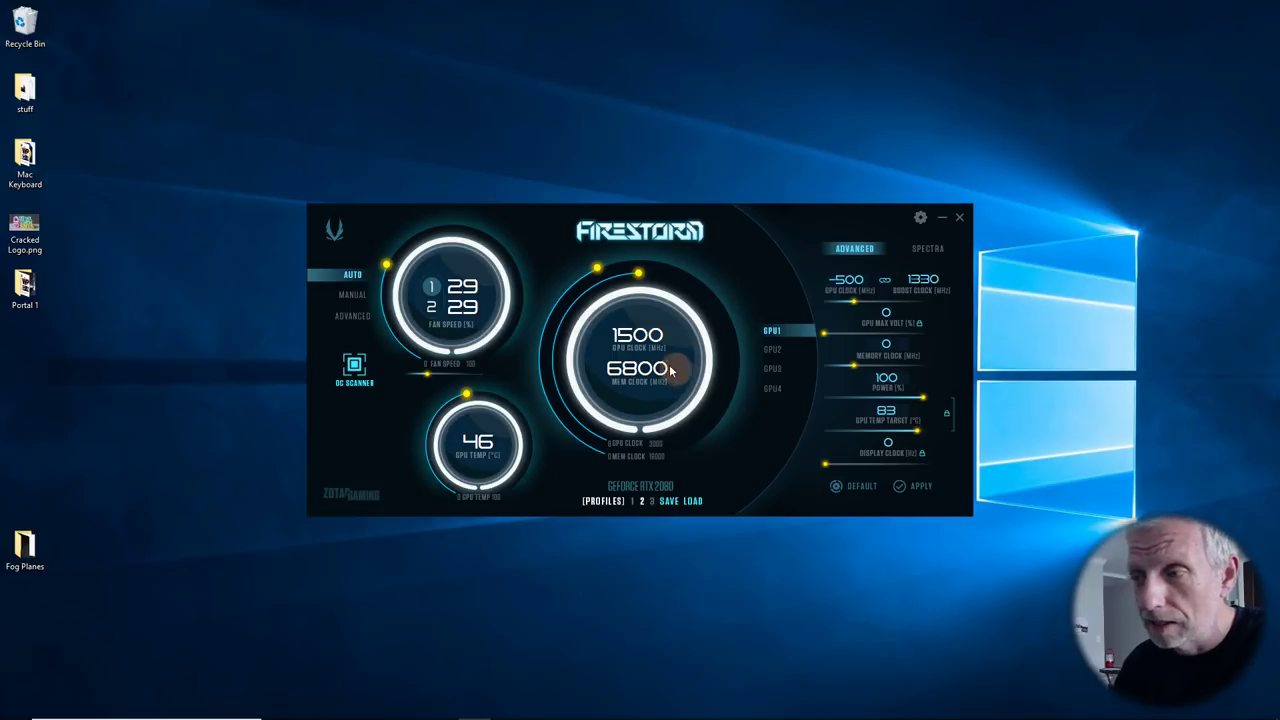
{"action": "left_click", "coordinate": [778, 350]}
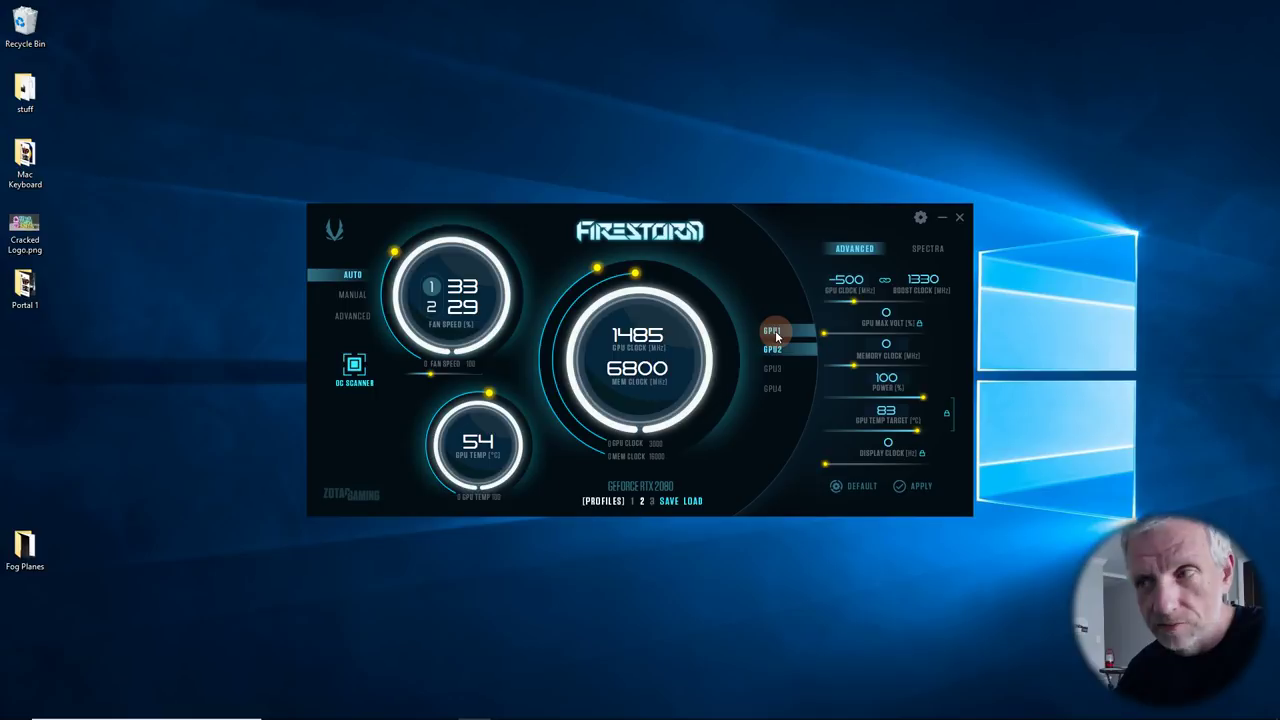
{"action": "left_click", "coordinate": [766, 349]}
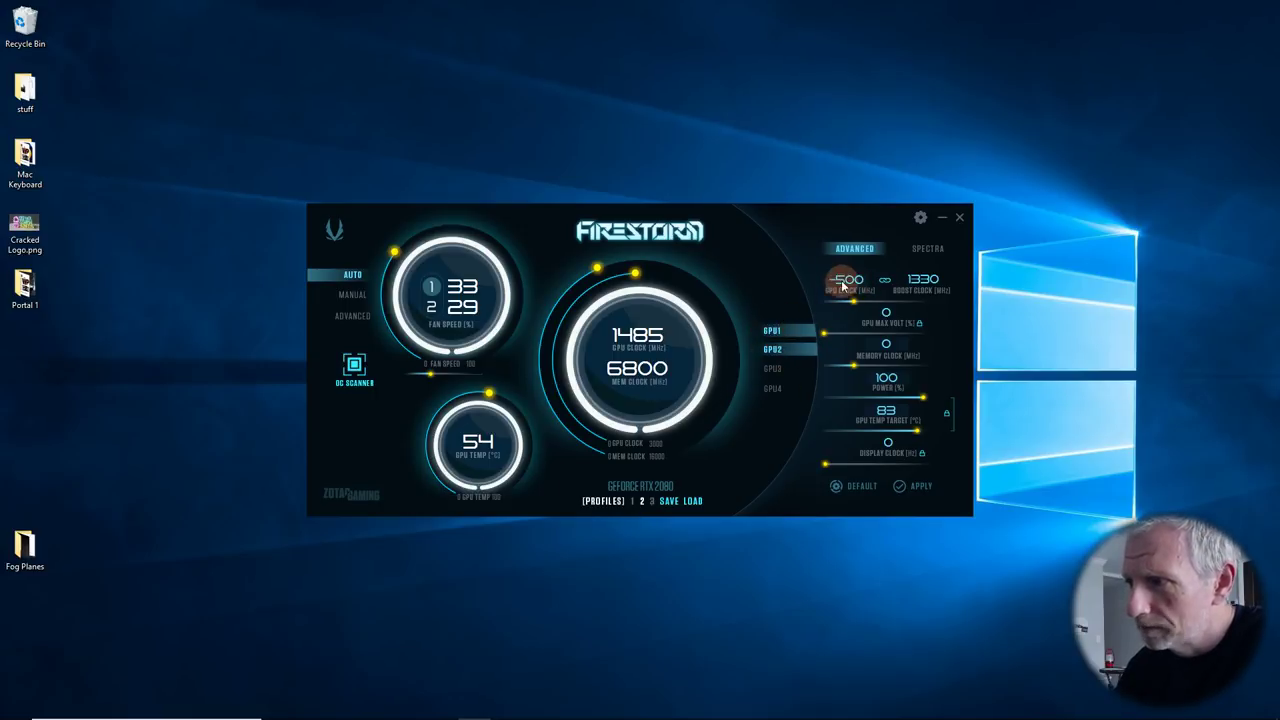
{"action": "left_click", "coordinate": [771, 331]}
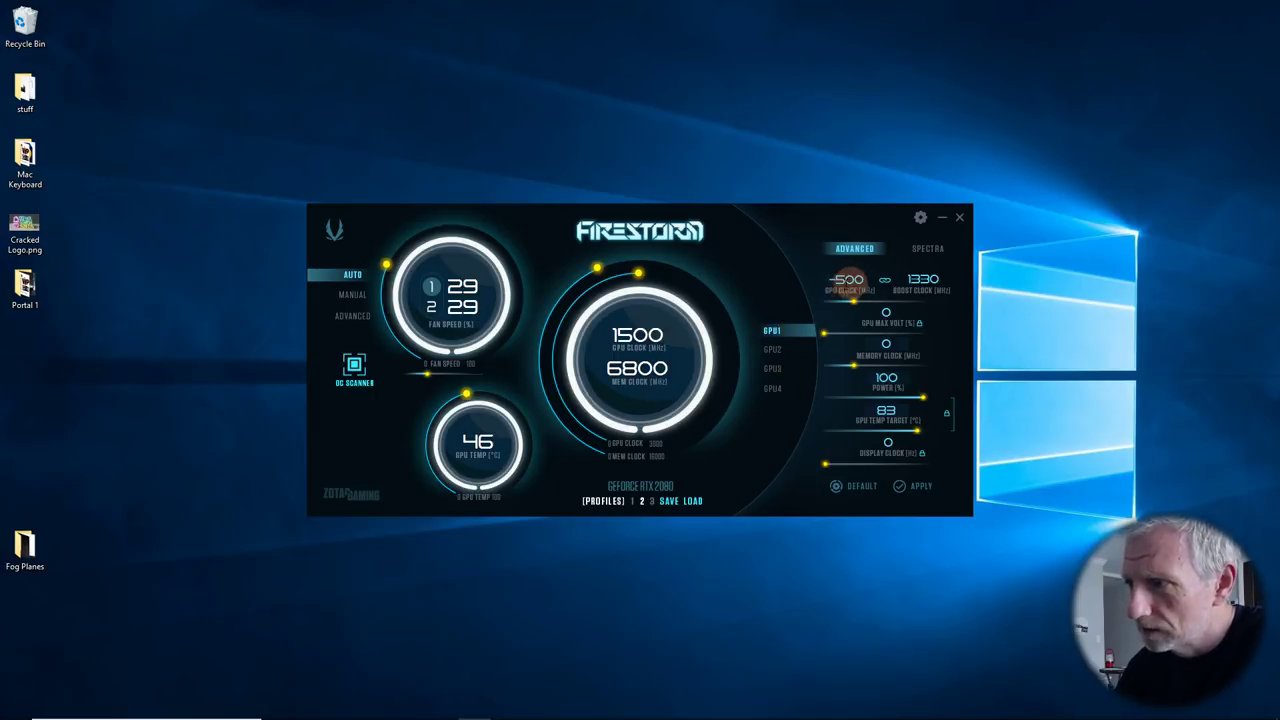
{"action": "left_click", "coordinate": [773, 349]}
{"action": "mouse_move", "coordinate": [441, 714]}
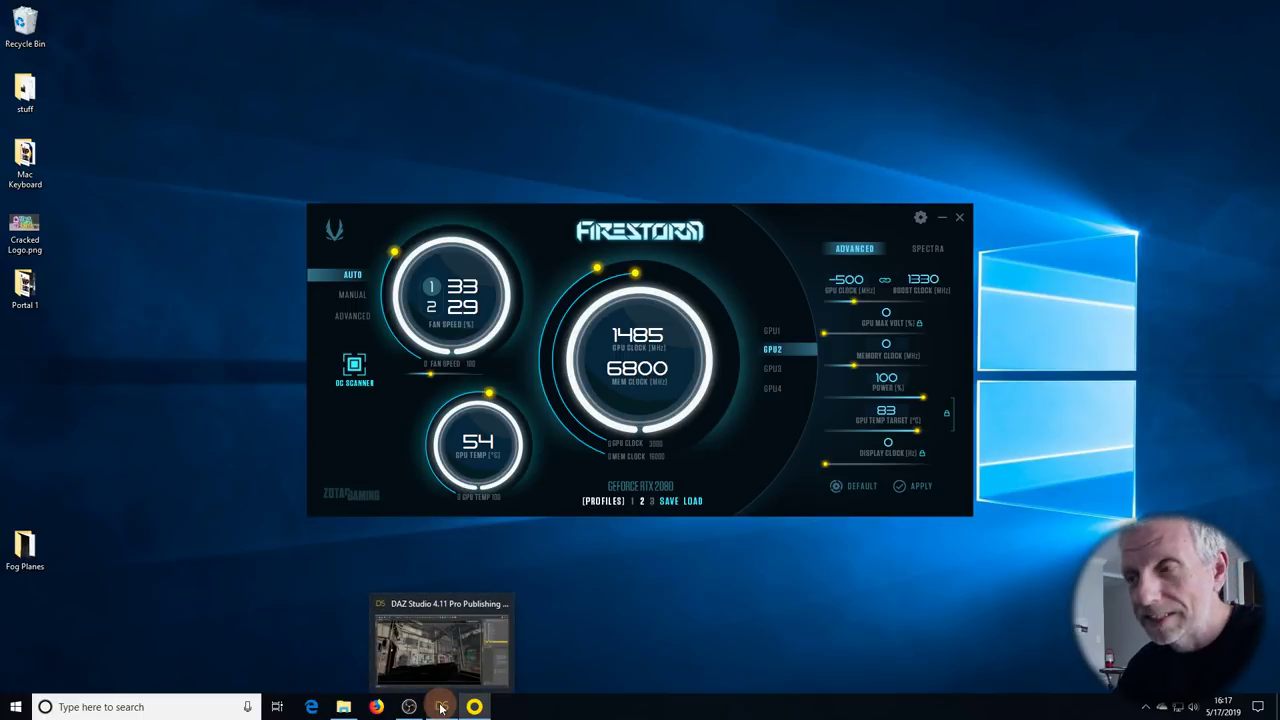
- Return to DAZ Studio and set the viewport draw style to NVIDIA Iray
{"action": "left_click", "coordinate": [441, 707]}
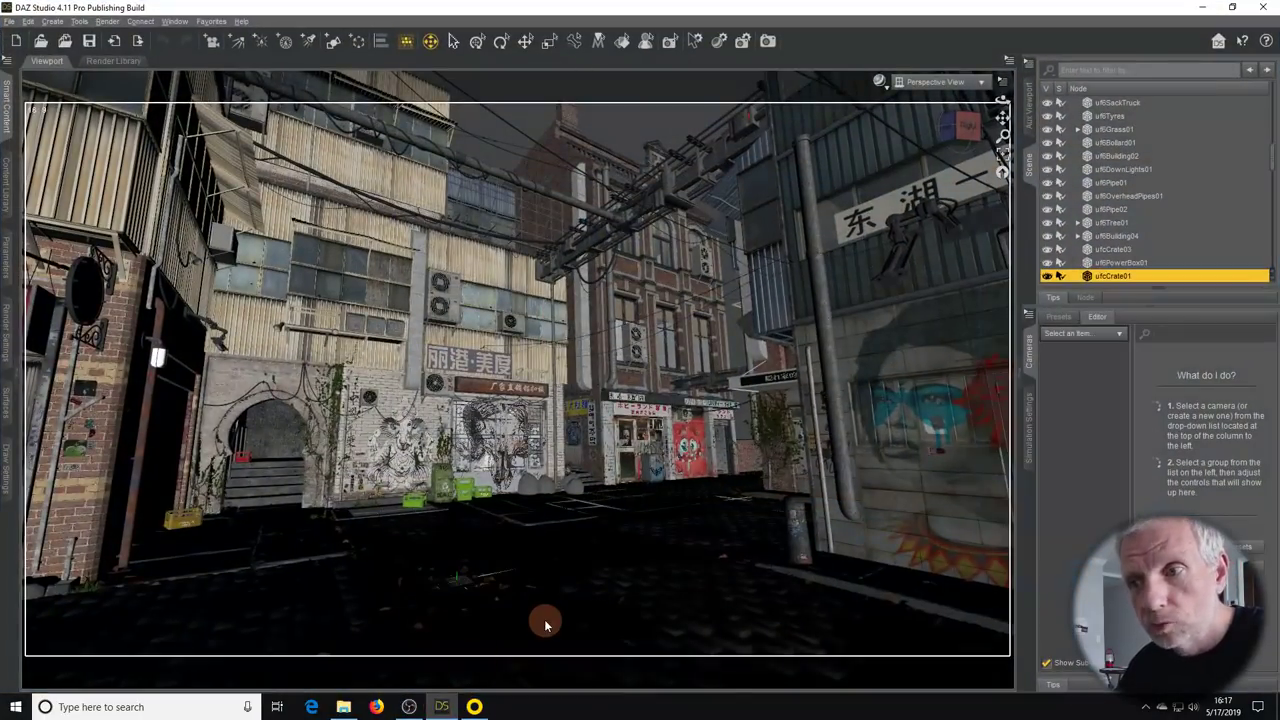
{"action": "left_click", "coordinate": [879, 81]}
{"action": "left_click", "coordinate": [889, 242]}
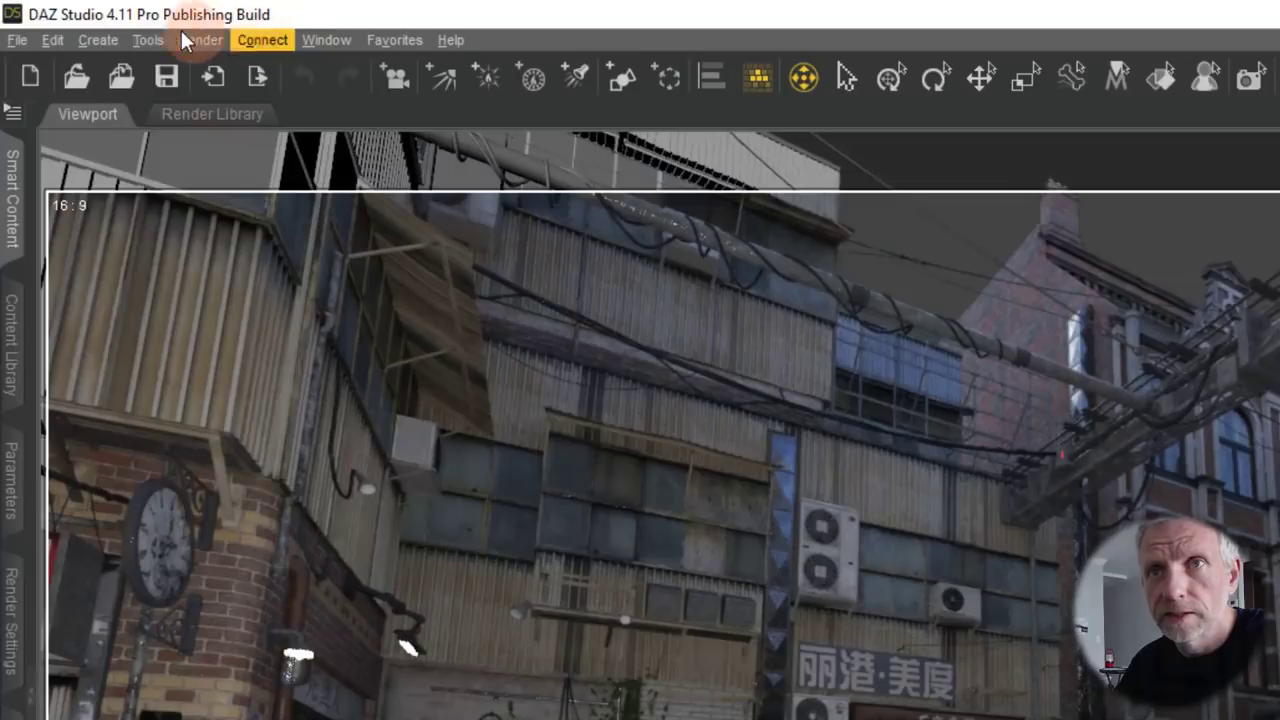
- Create Camera 1 copying the active view, then collapse uf6Road in the Scene pane
{"action": "left_click", "coordinate": [61, 21]}
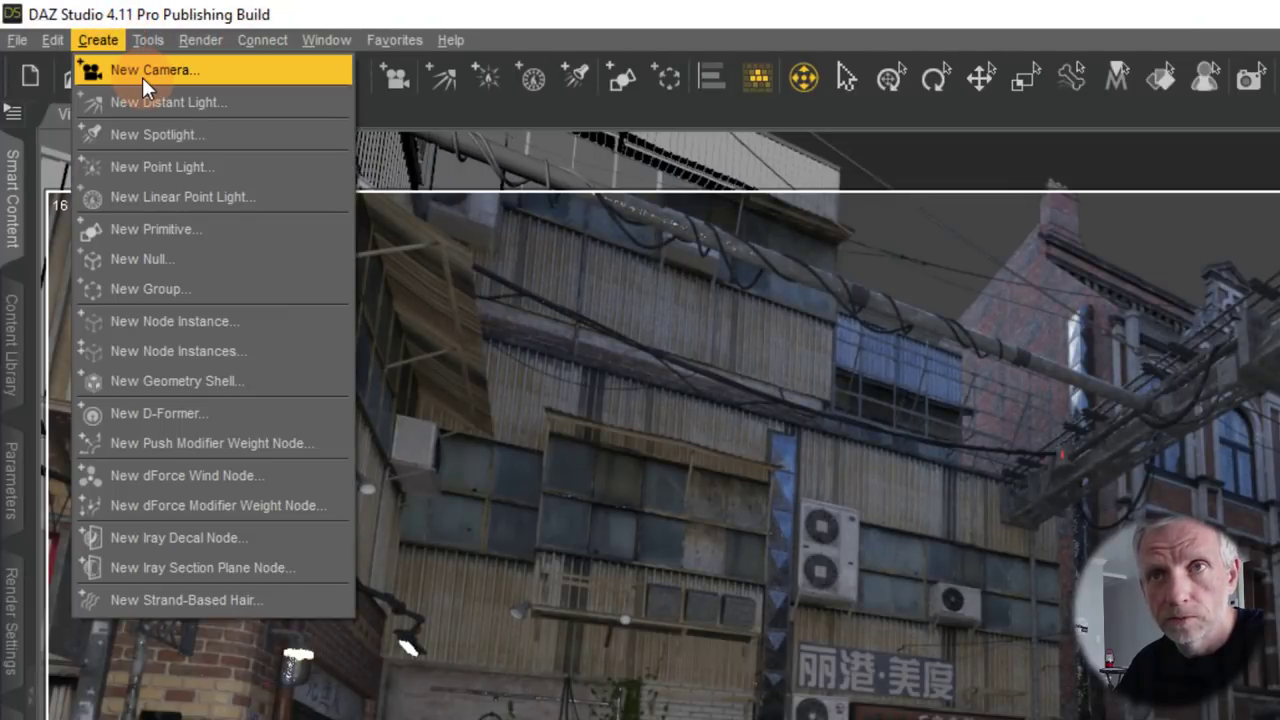
{"action": "left_click", "coordinate": [142, 75]}
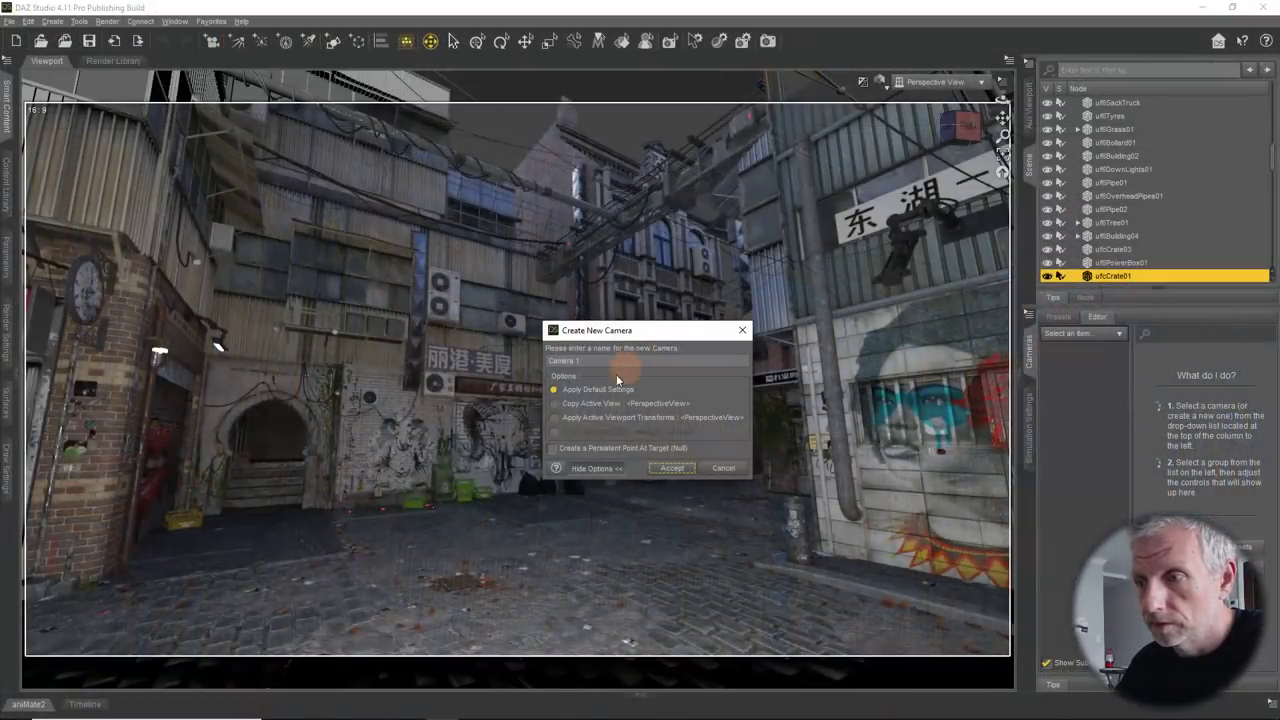
{"action": "left_click", "coordinate": [577, 405]}
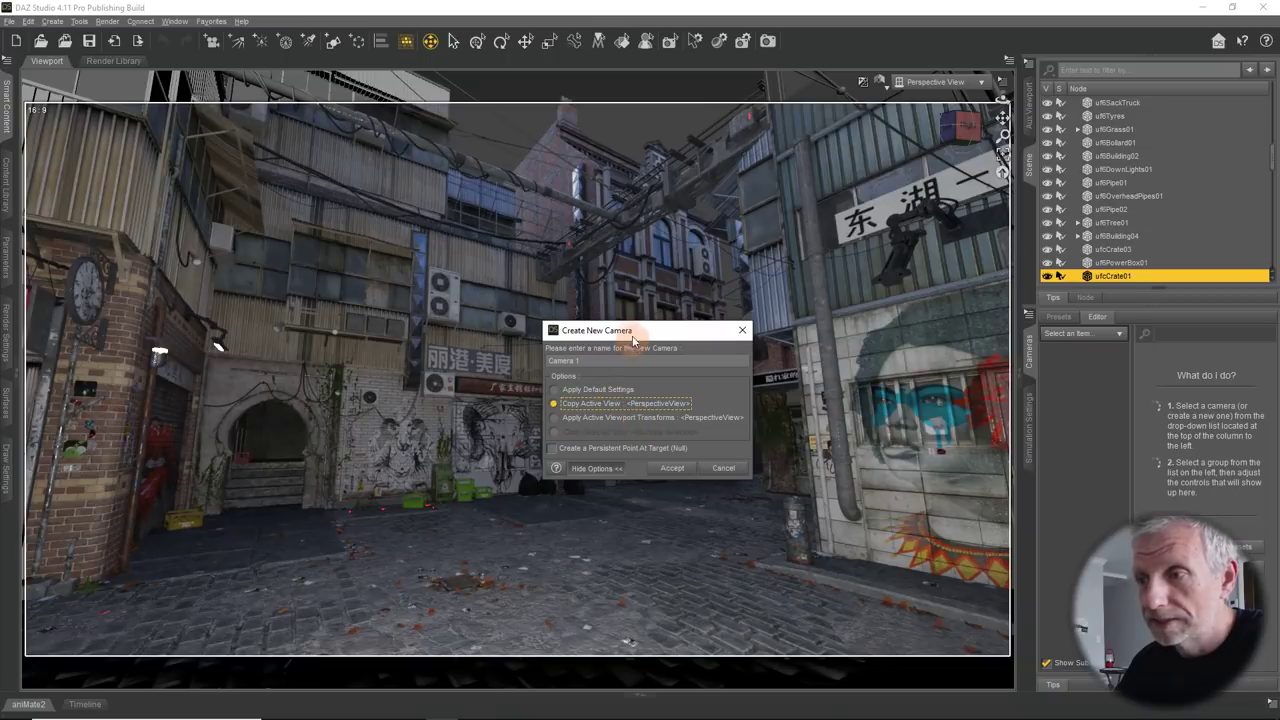
{"action": "left_click_drag", "start_coordinate": [634, 329], "coordinate": [520, 297]}
{"action": "left_click", "coordinate": [556, 434]}
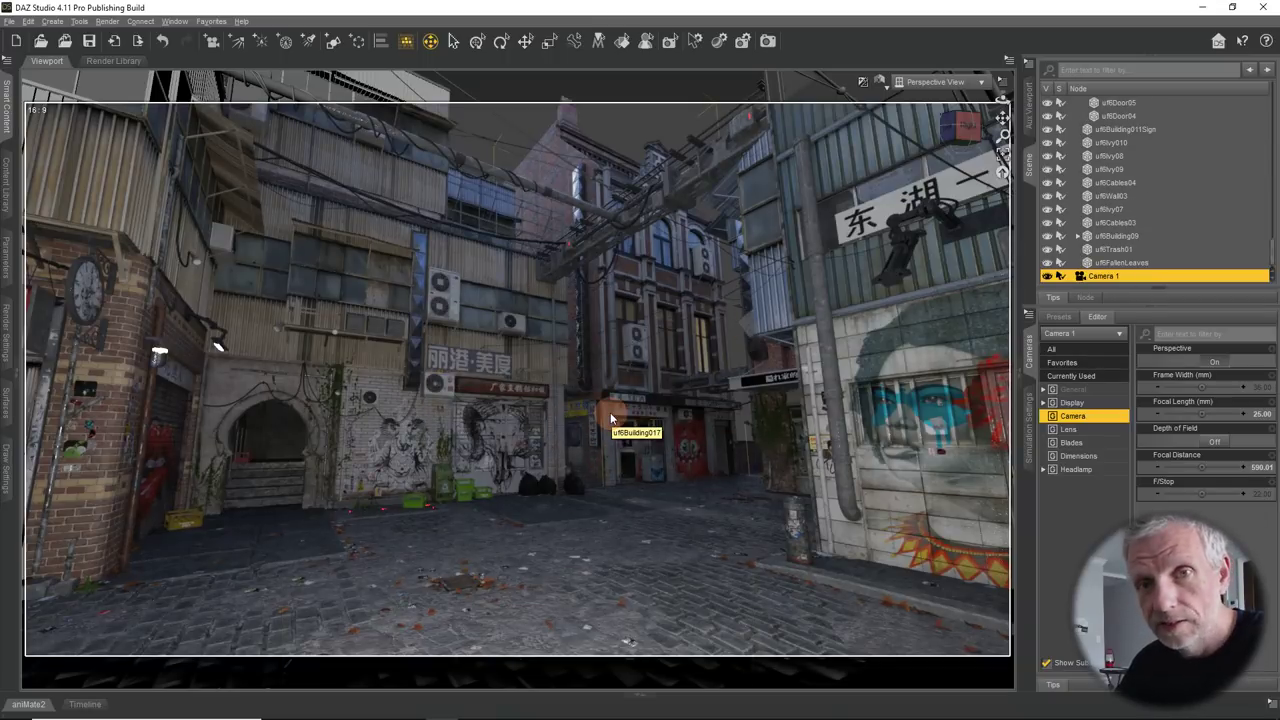
{"action": "scroll", "coordinate": [1161, 198], "scroll_direction": "up", "scroll_amount": 15}
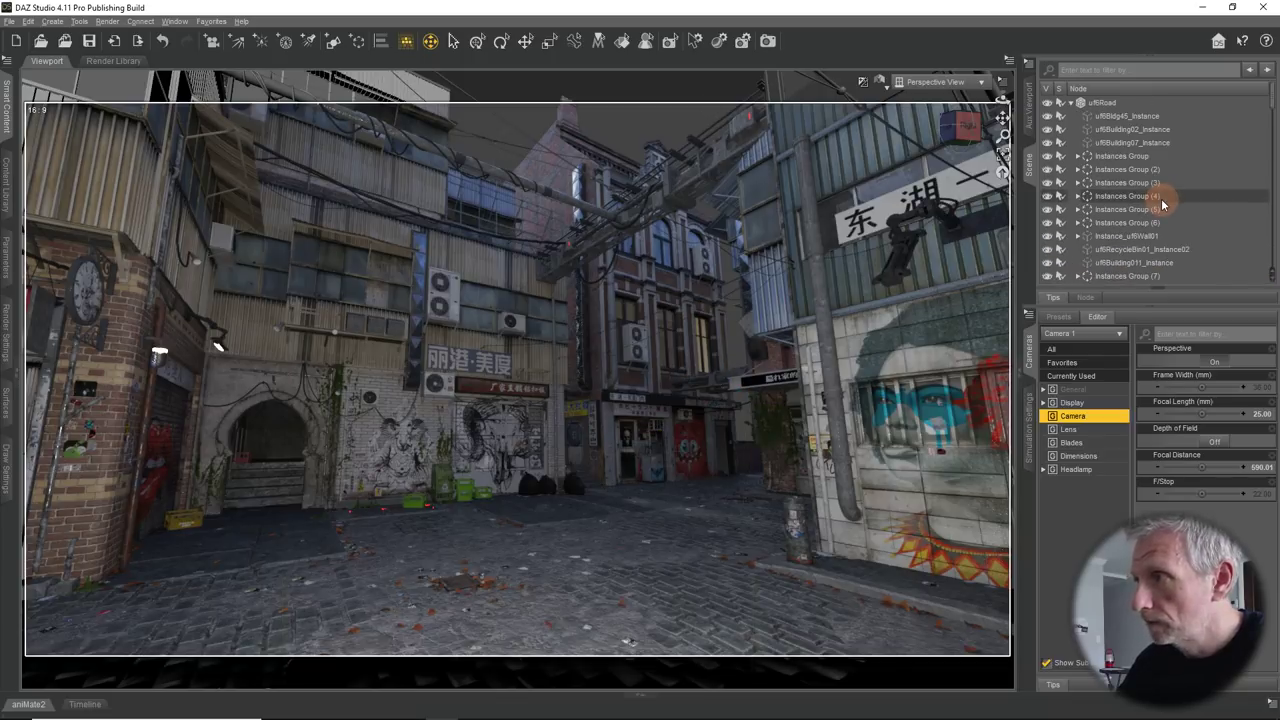
{"action": "left_click", "coordinate": [1070, 103]}
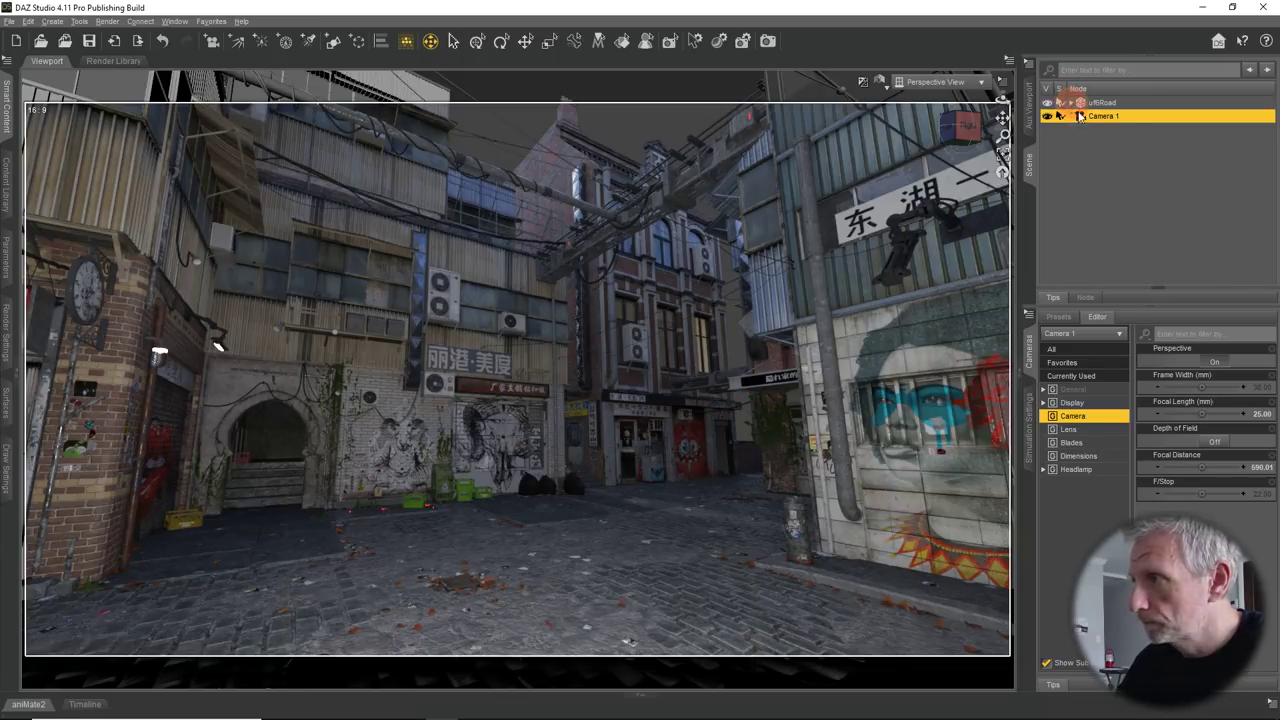
- View the scene through Camera 1 and set its Headlamp Mode to Off
{"action": "left_click", "coordinate": [967, 86]}
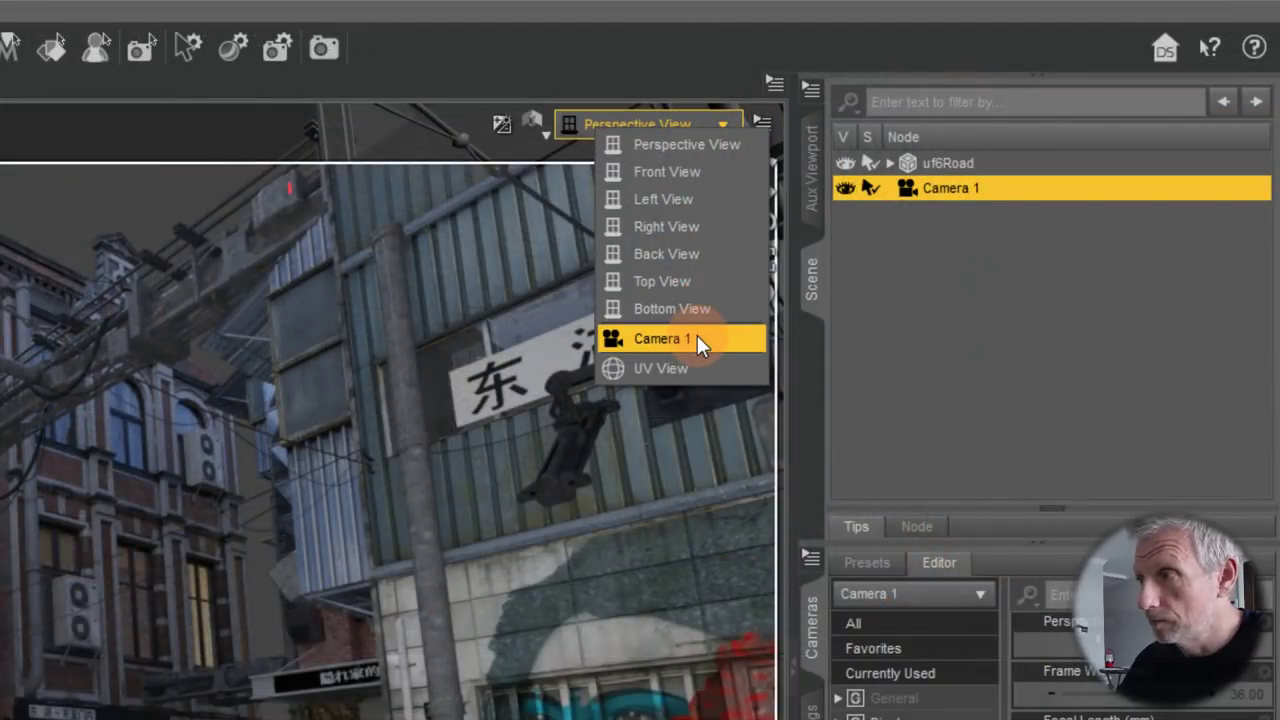
{"action": "left_click", "coordinate": [660, 339]}
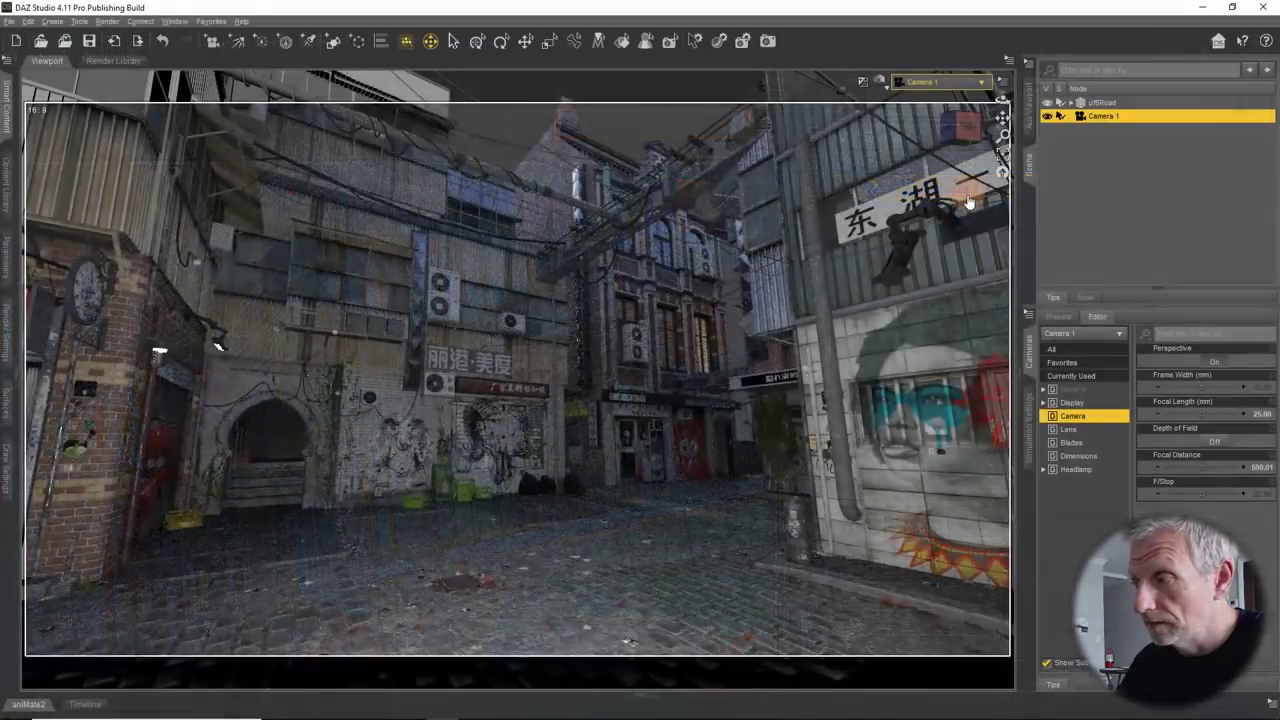
{"action": "left_click", "coordinate": [1094, 477]}
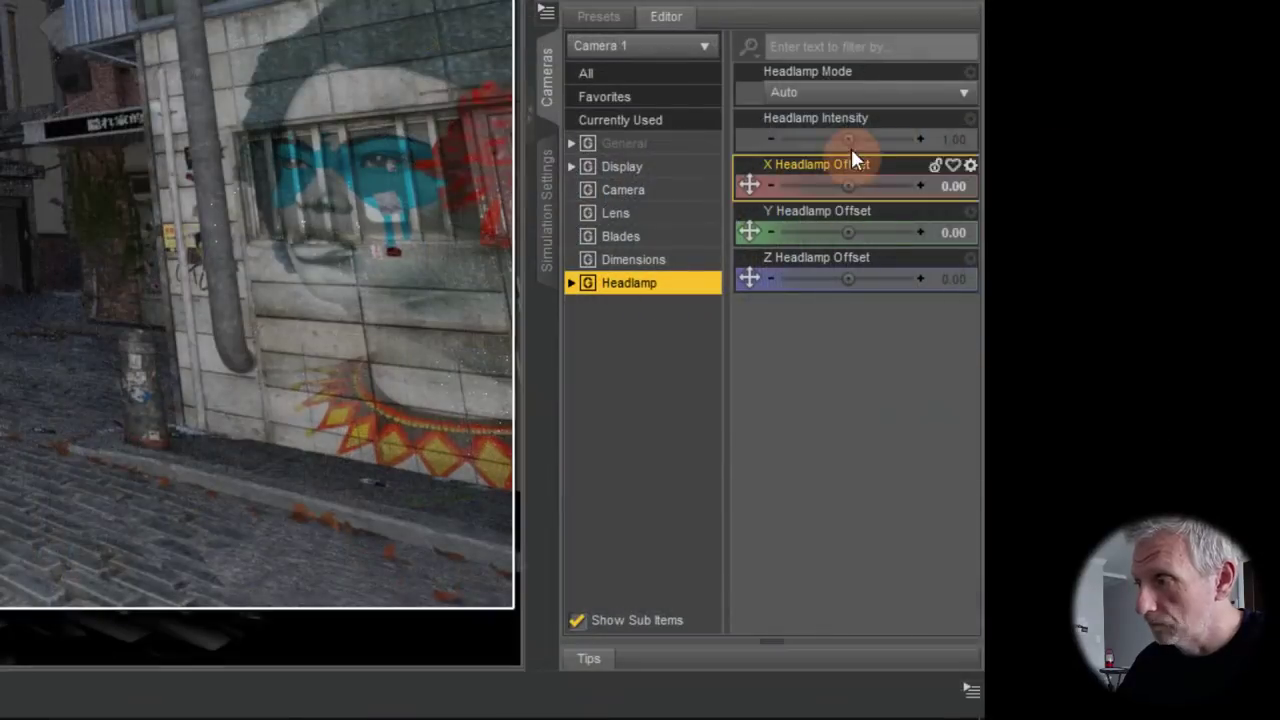
{"action": "left_click", "coordinate": [862, 95]}
{"action": "left_click", "coordinate": [797, 165]}
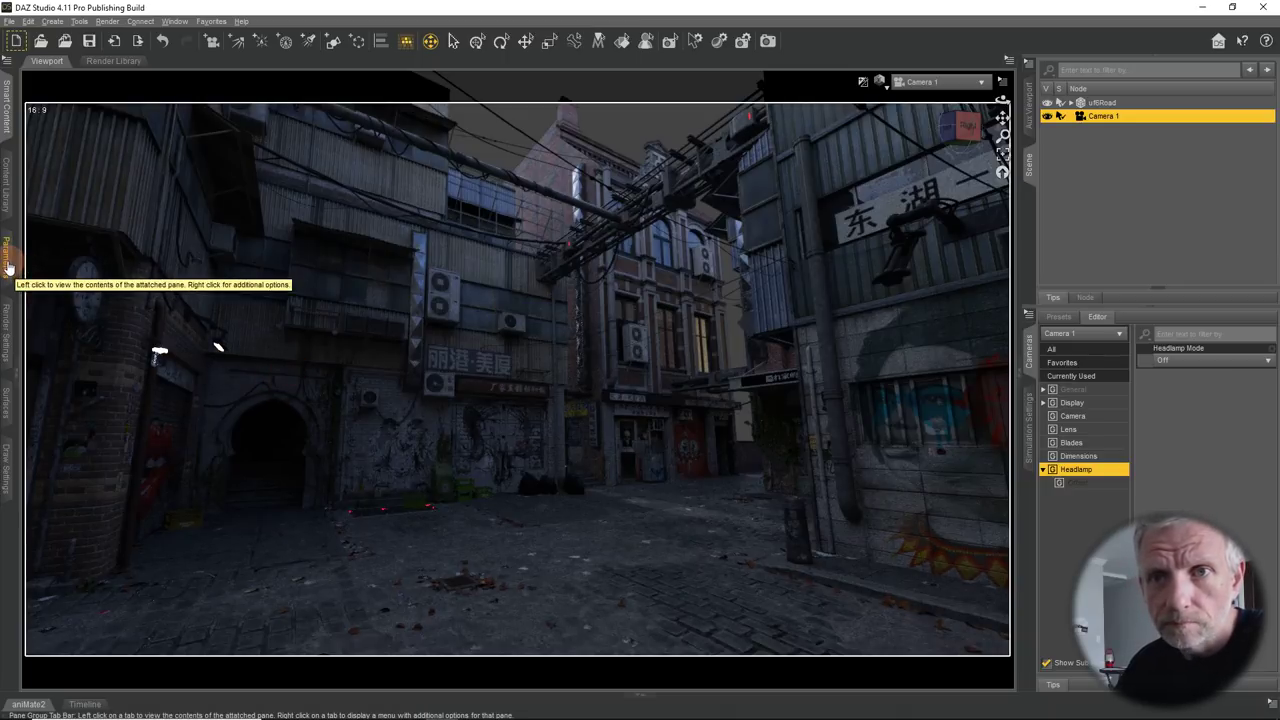
- Show the Iray Render Settings' Environment group, expanded, with the Environment Mode list open
{"action": "left_click", "coordinate": [7, 108]}
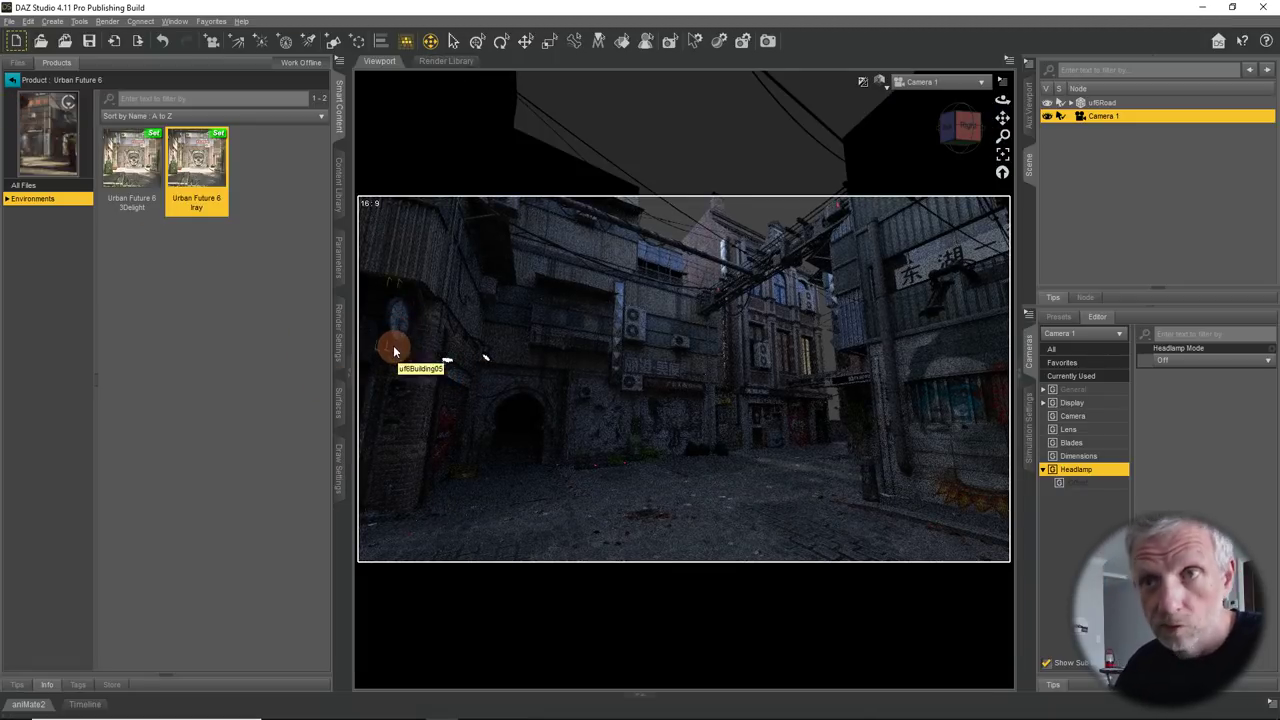
{"action": "left_click", "coordinate": [338, 330]}
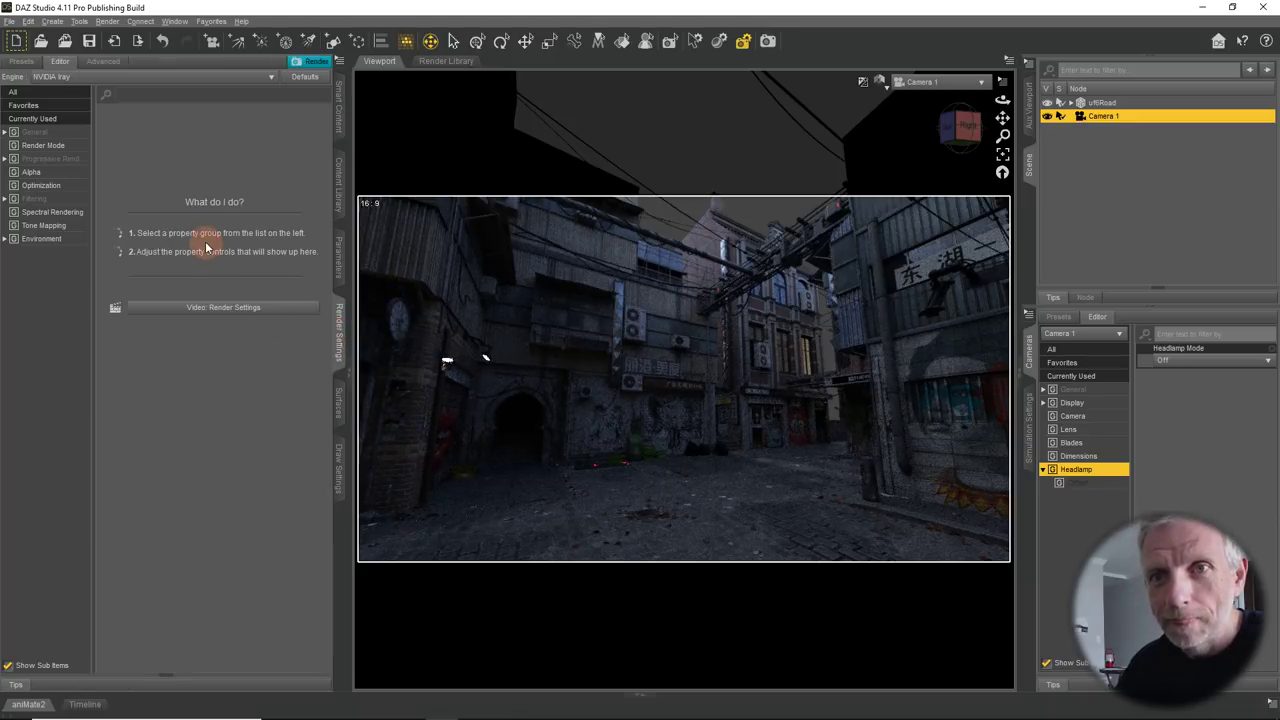
{"action": "left_click", "coordinate": [42, 239]}
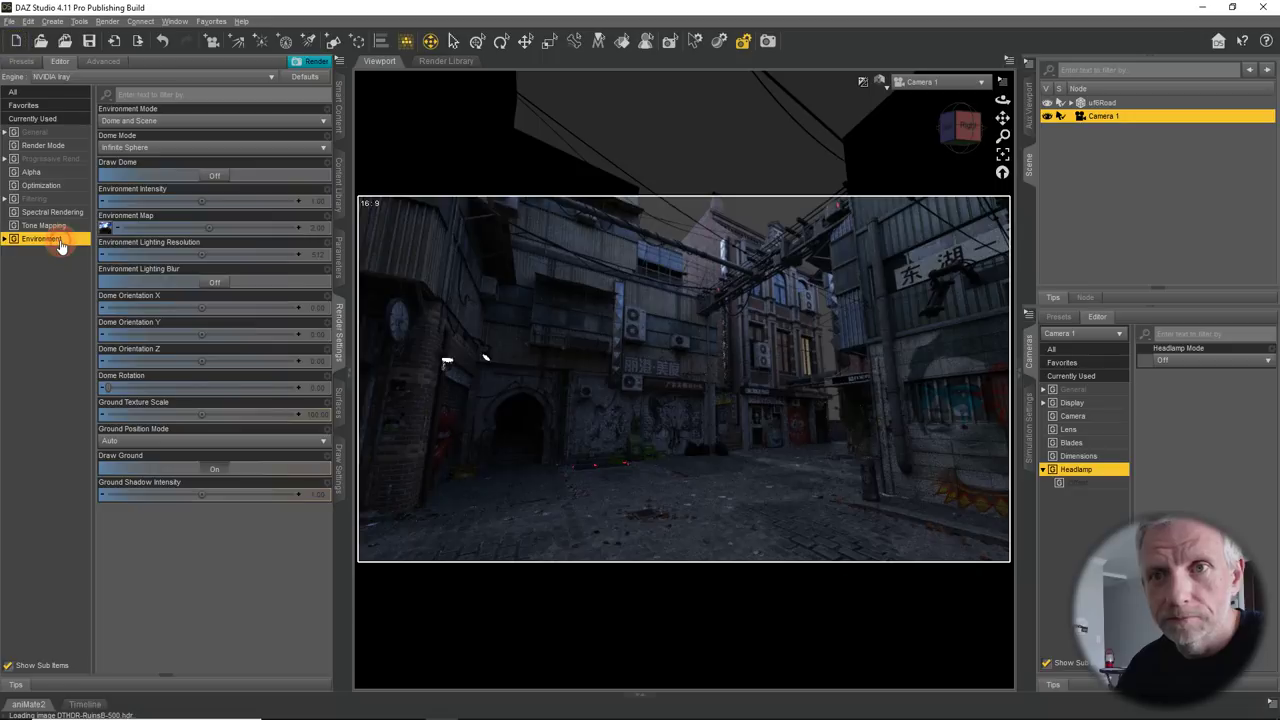
{"action": "left_click", "coordinate": [5, 241]}
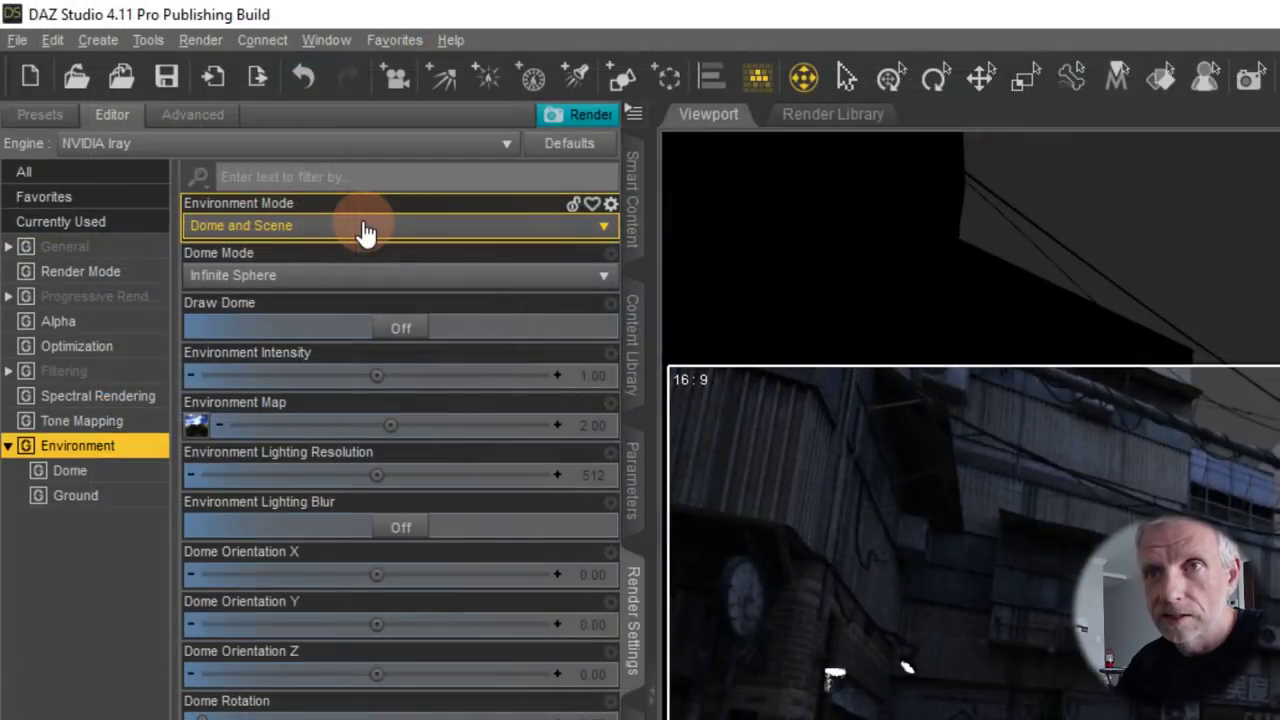
{"action": "left_click", "coordinate": [366, 232]}
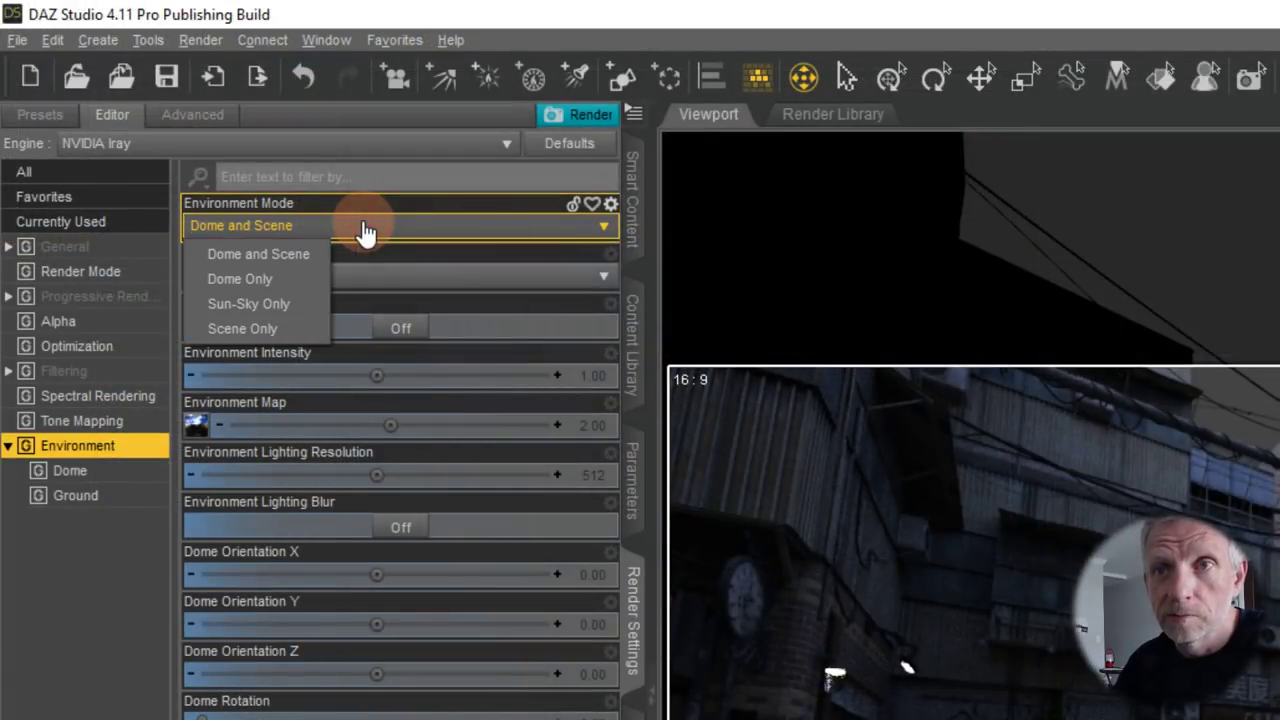
- Set Environment Mode to Sun-Sky Only and scroll the SS Day date to 5/17/2019
{"action": "left_click", "coordinate": [304, 302]}
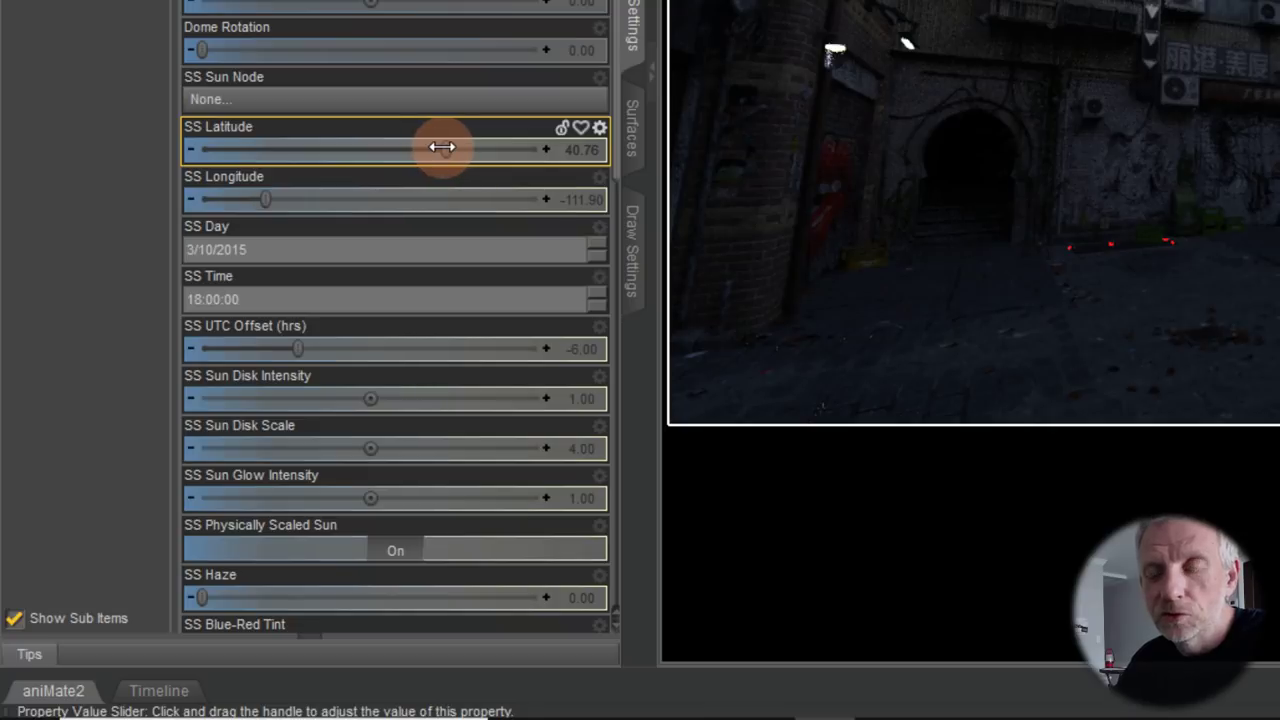
{"action": "mouse_move", "coordinate": [442, 147]}
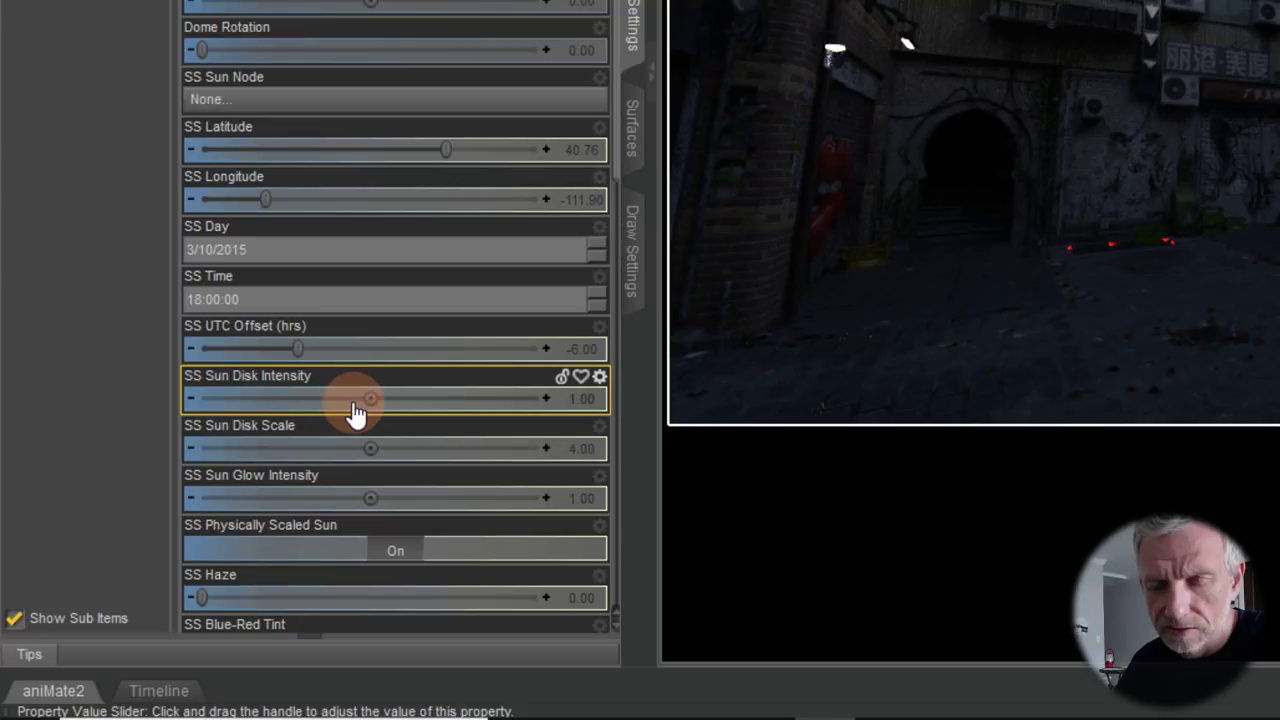
{"action": "left_click", "coordinate": [286, 250]}
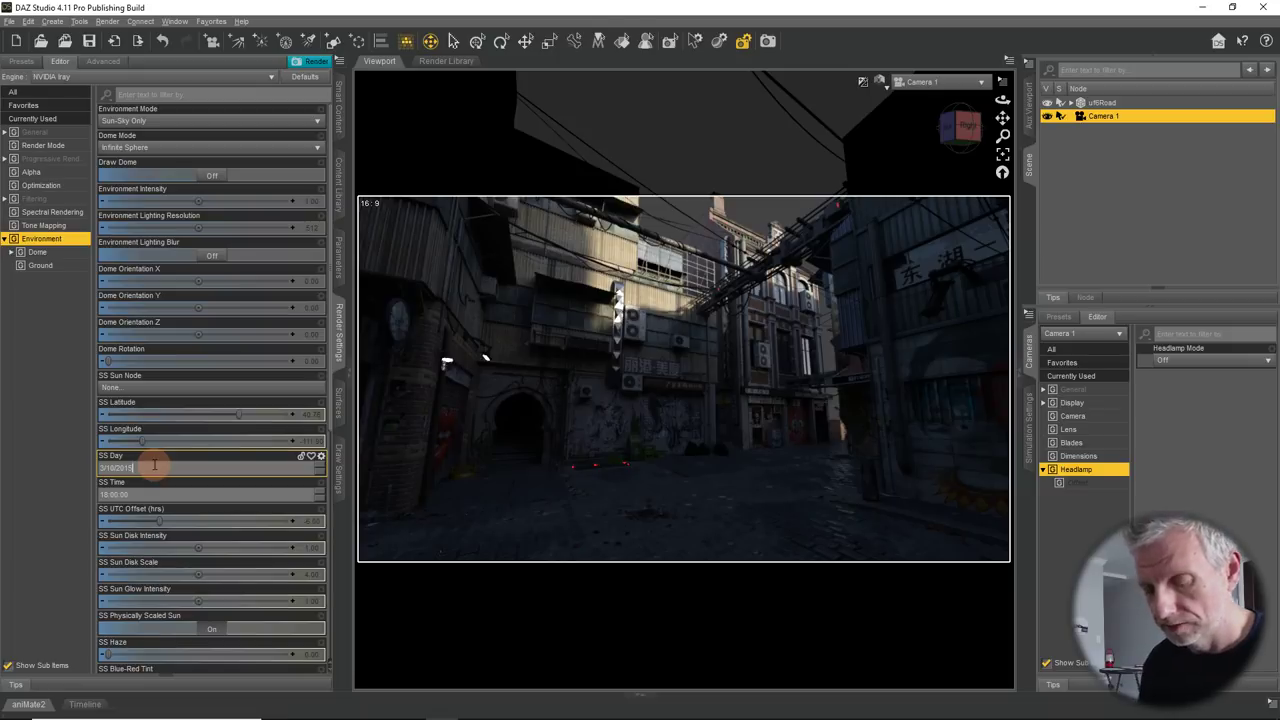
{"action": "scroll", "coordinate": [154, 465], "scroll_direction": "up", "scroll_amount": 4}
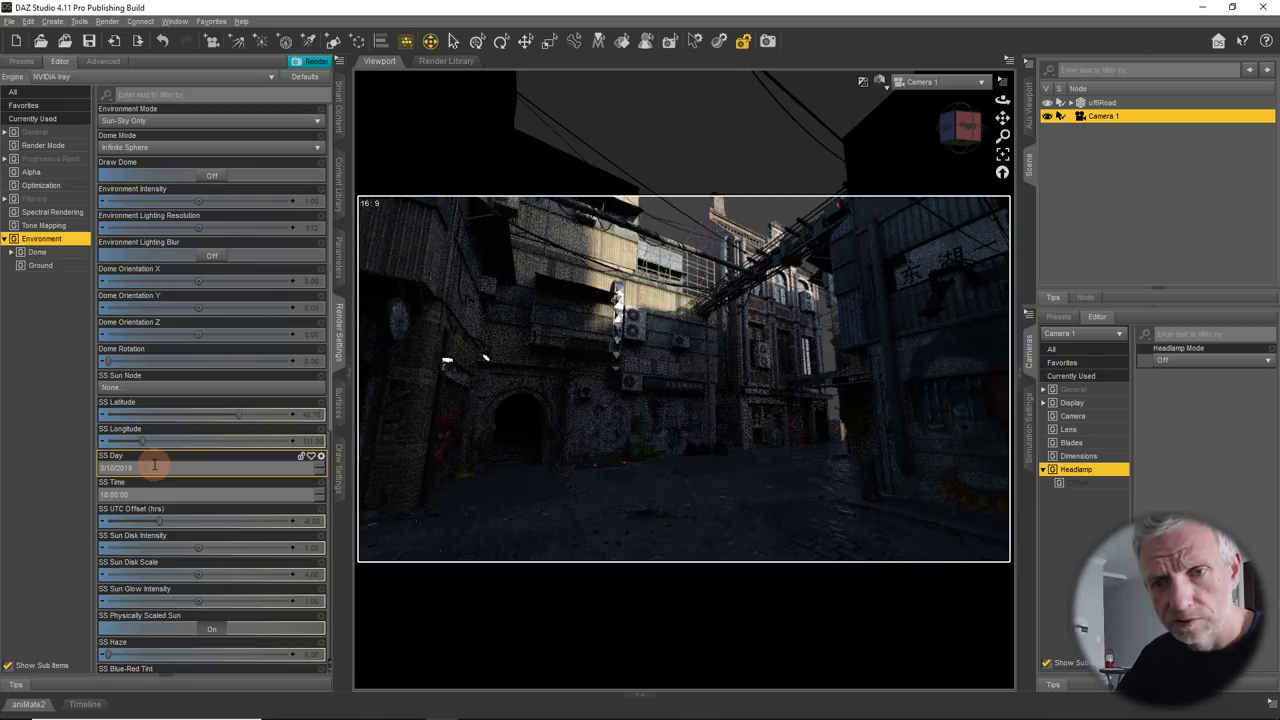
{"action": "scroll", "coordinate": [154, 465], "scroll_direction": "up", "scroll_amount": 1}
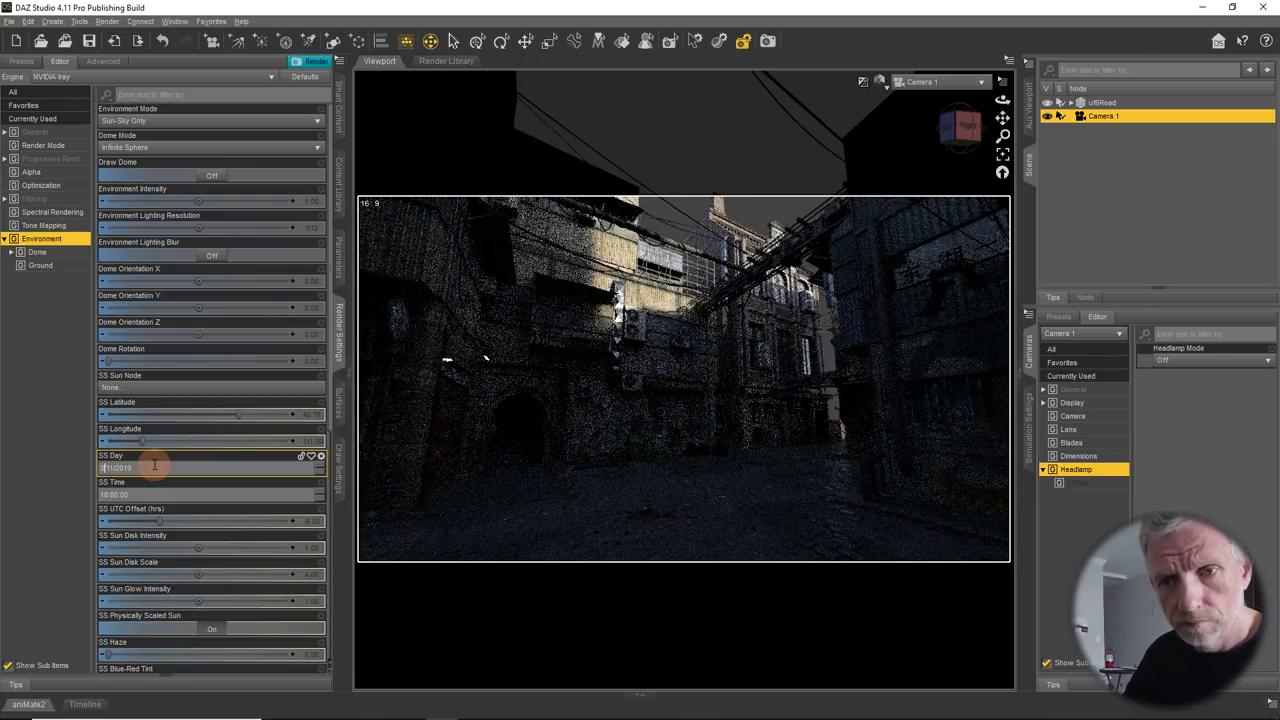
{"action": "scroll", "coordinate": [154, 465], "scroll_direction": "up", "scroll_amount": 2}
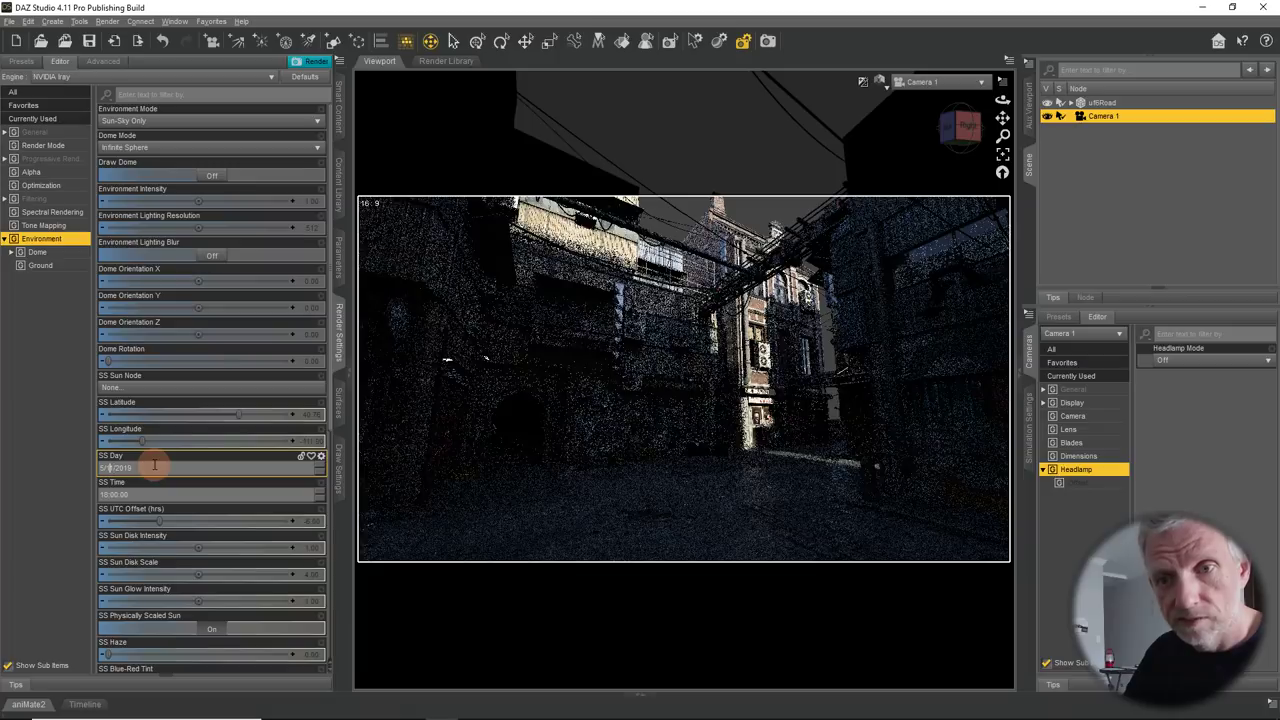
{"action": "scroll", "coordinate": [154, 465], "scroll_direction": "up", "scroll_amount": 3}
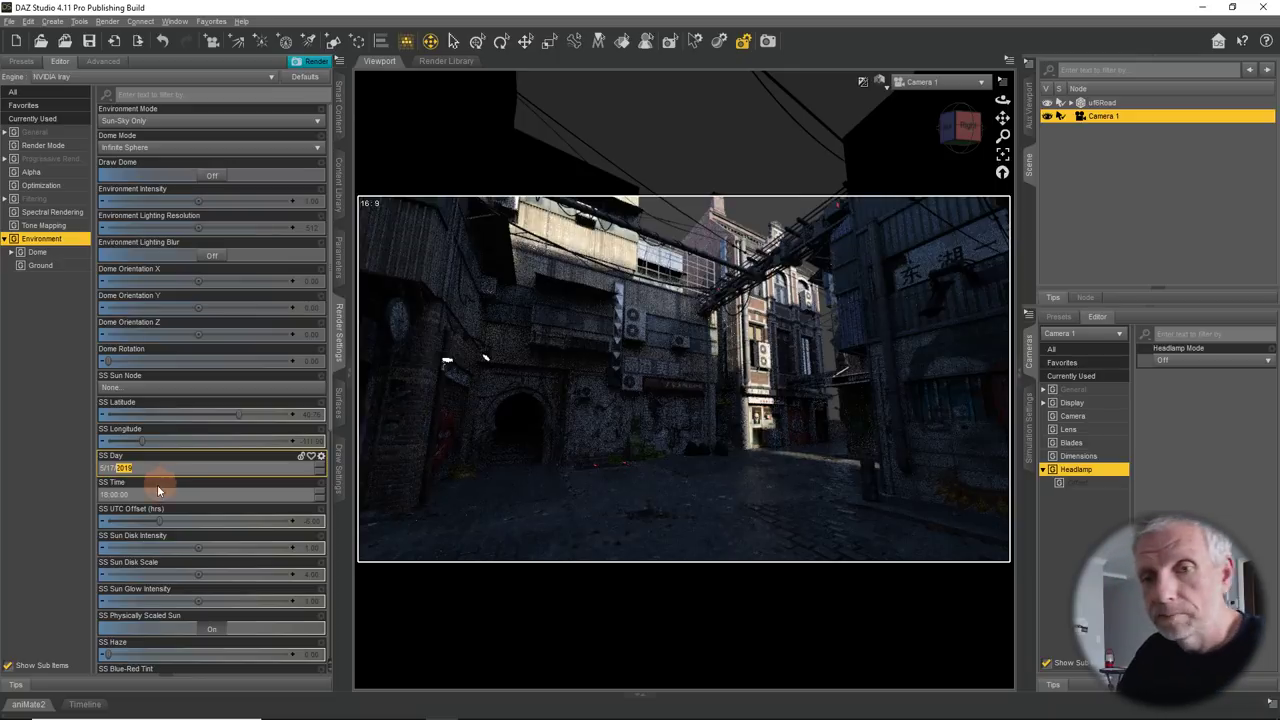
- Set SS Time one hour earlier with 30 minutes, confirming 16:30
{"action": "left_click", "coordinate": [104, 496]}
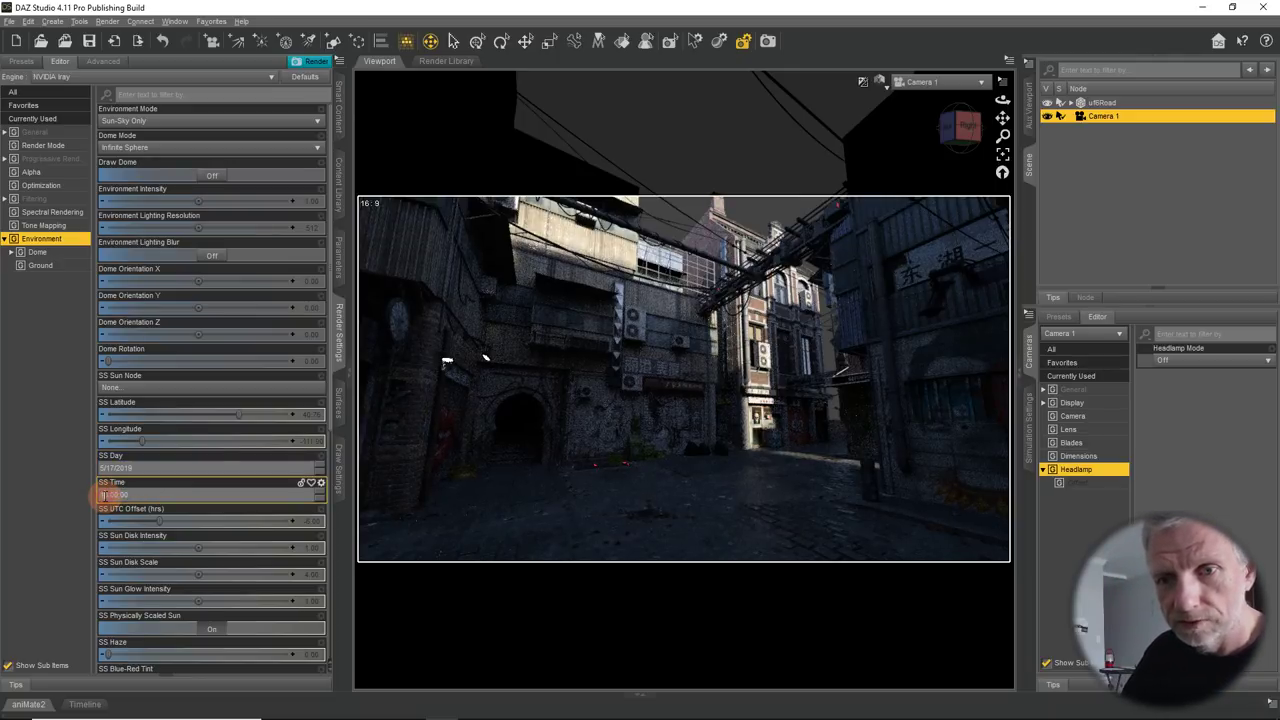
{"action": "key", "text": "Down"}
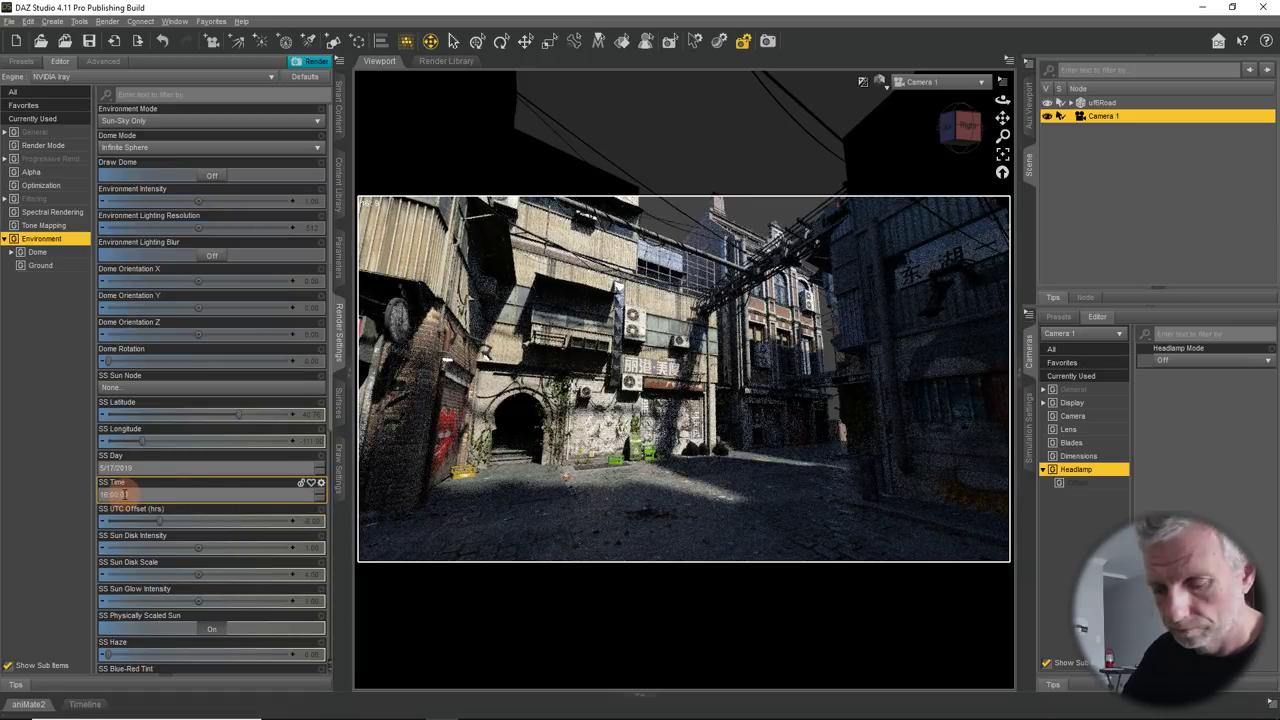
{"action": "type", "text": "30"}
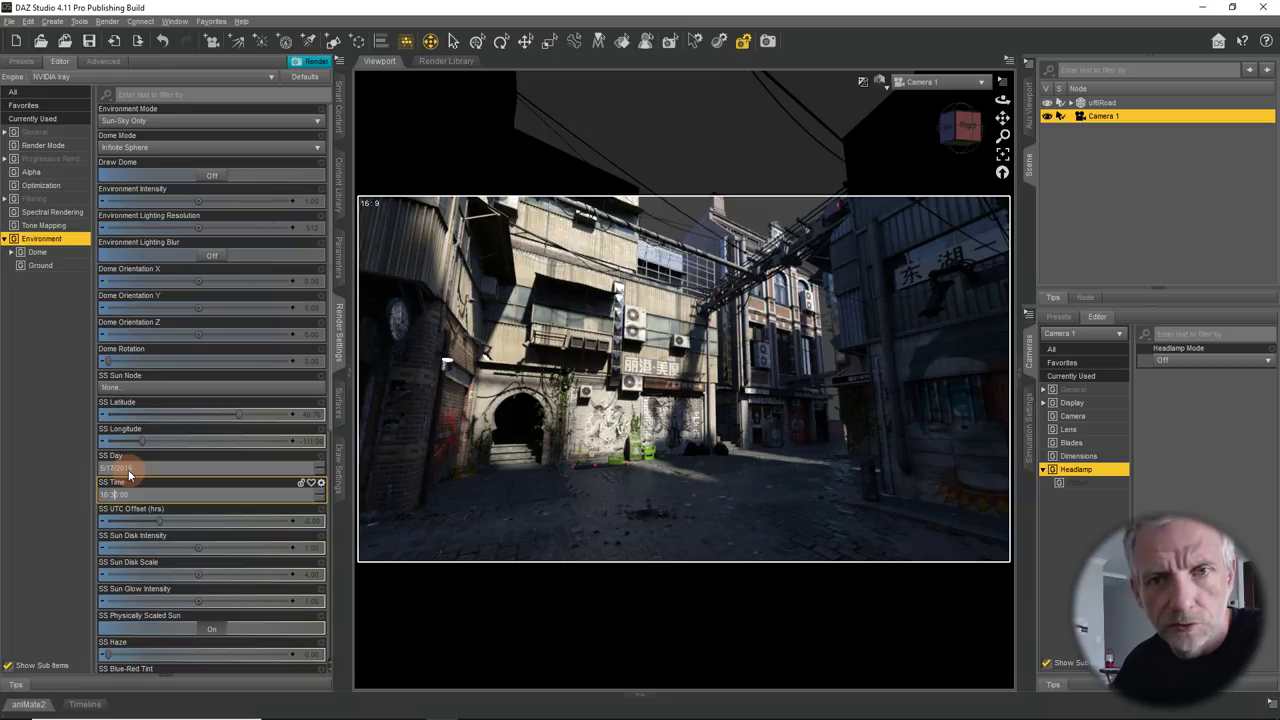
{"action": "left_click", "coordinate": [103, 495]}
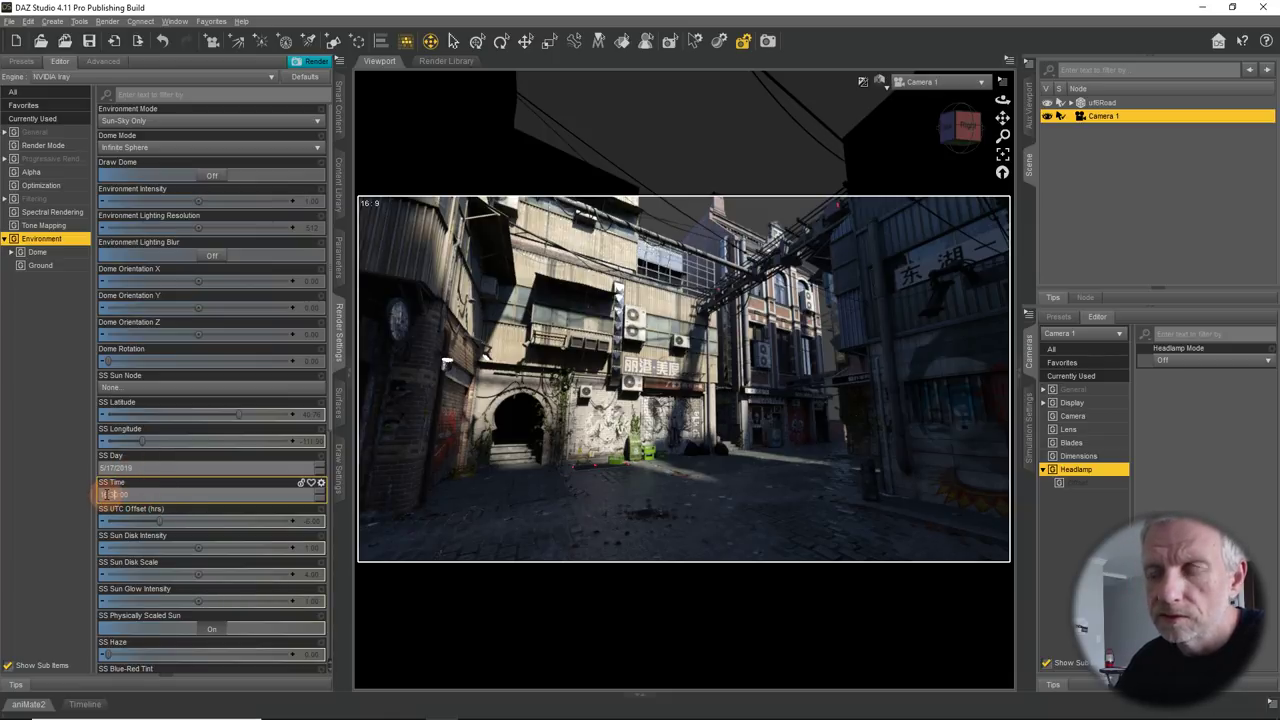
{"action": "key", "text": "Return"}
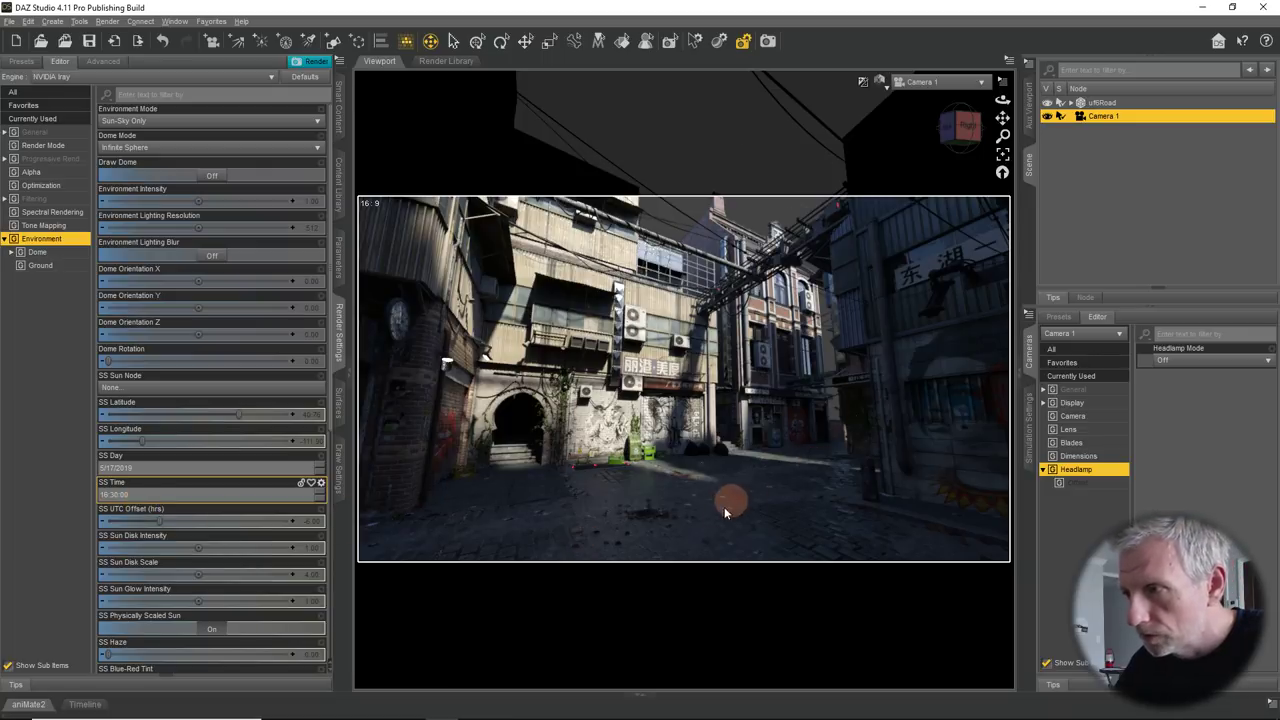
- Enter SS Time 17:45 and nudge it later for dim evening light
{"action": "left_click", "coordinate": [177, 498]}
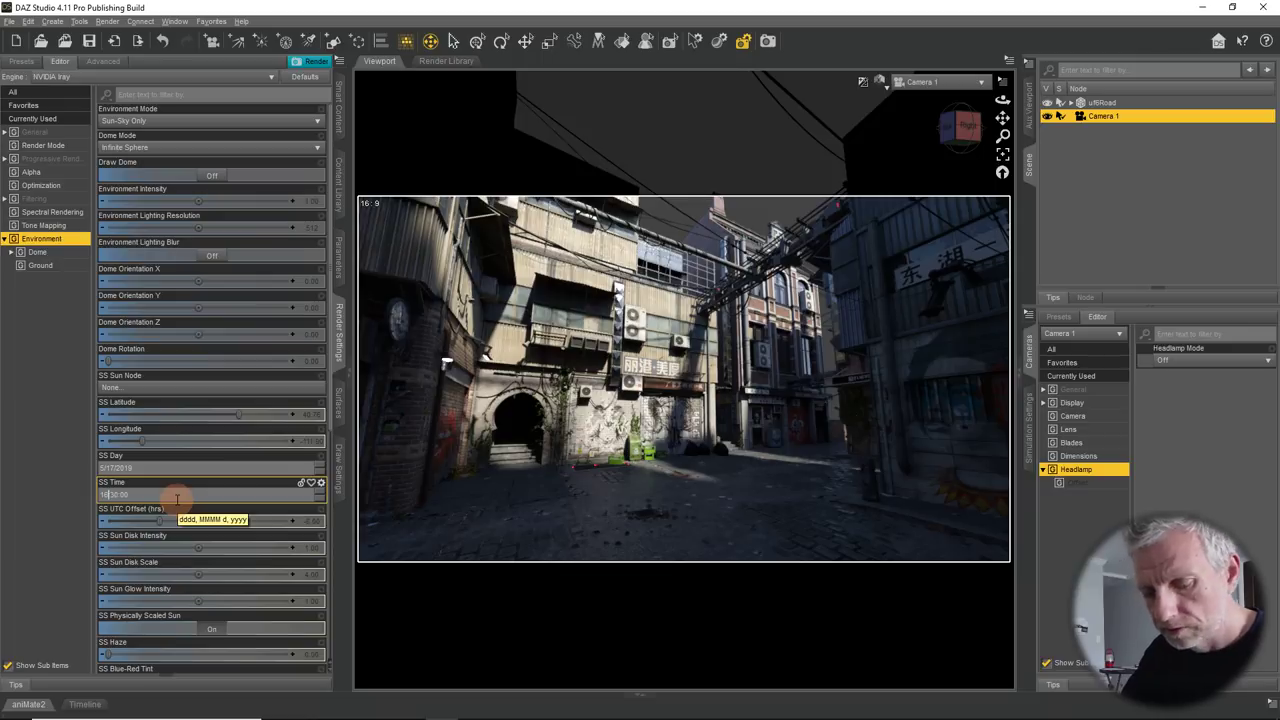
{"action": "type", "text": "17:"}
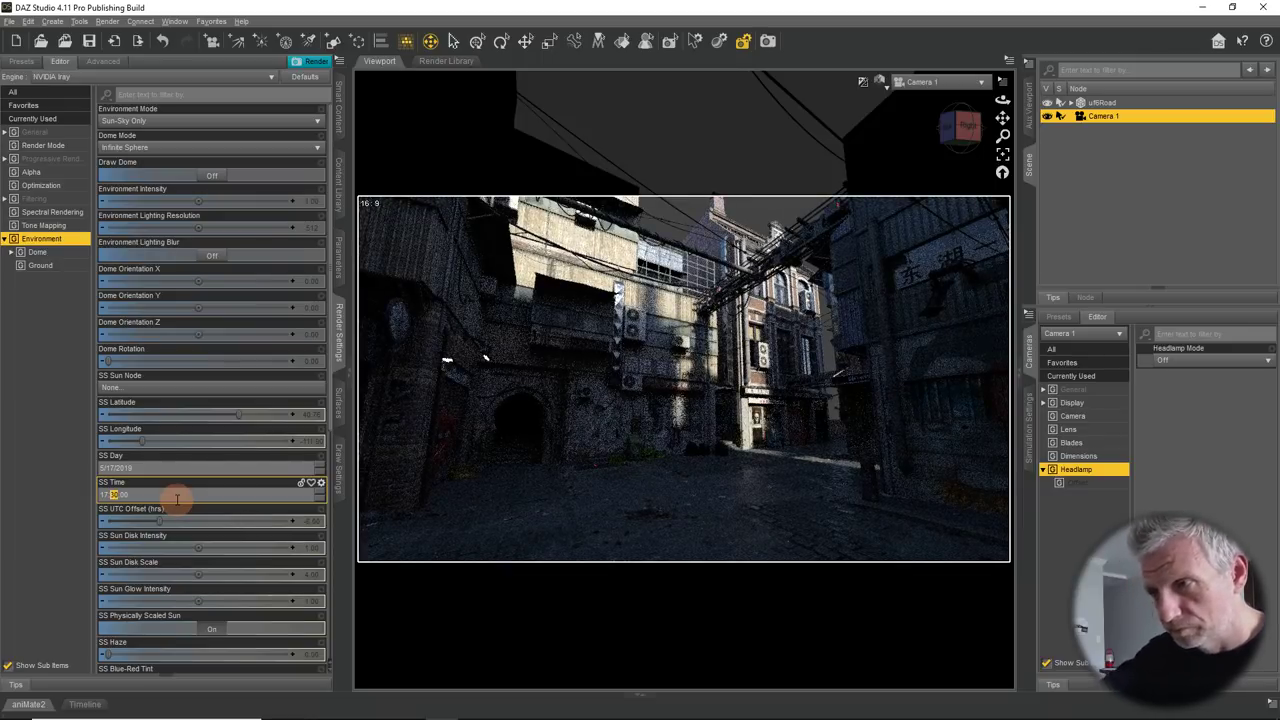
{"action": "type", "text": "45"}
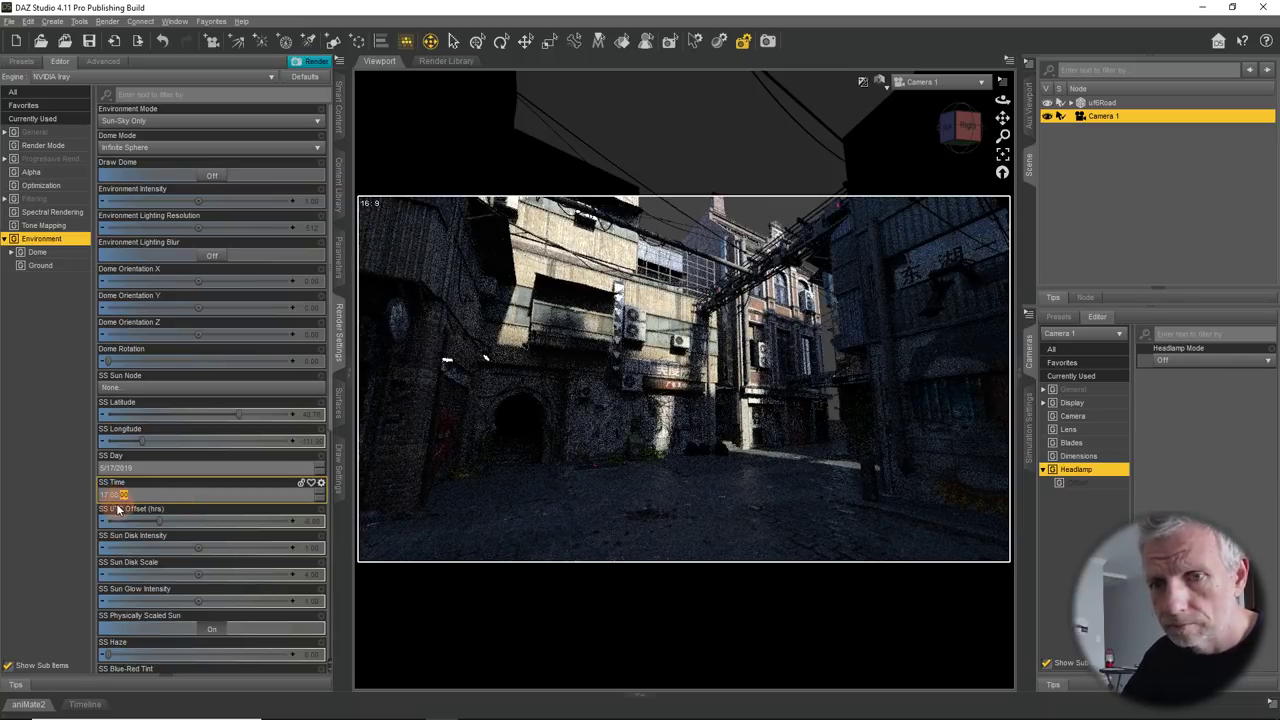
{"action": "scroll", "coordinate": [112, 494], "scroll_direction": "down", "scroll_amount": 1}
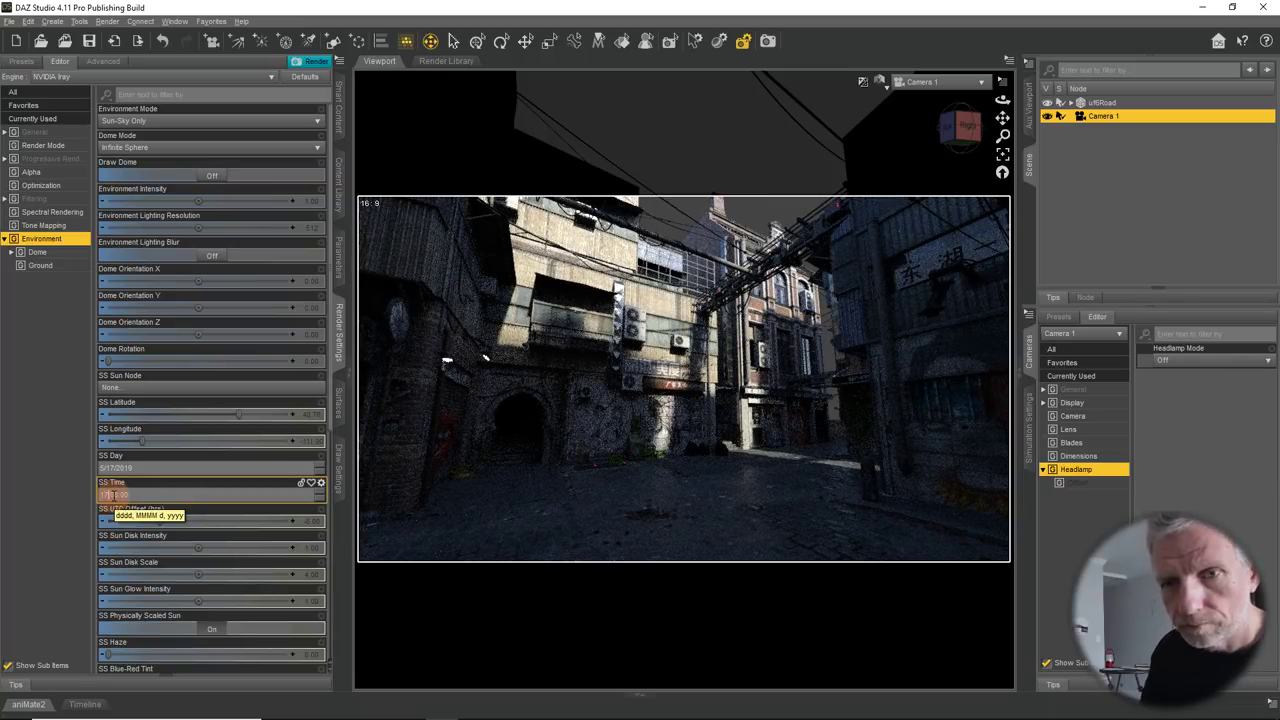
{"action": "key", "text": "Up"}
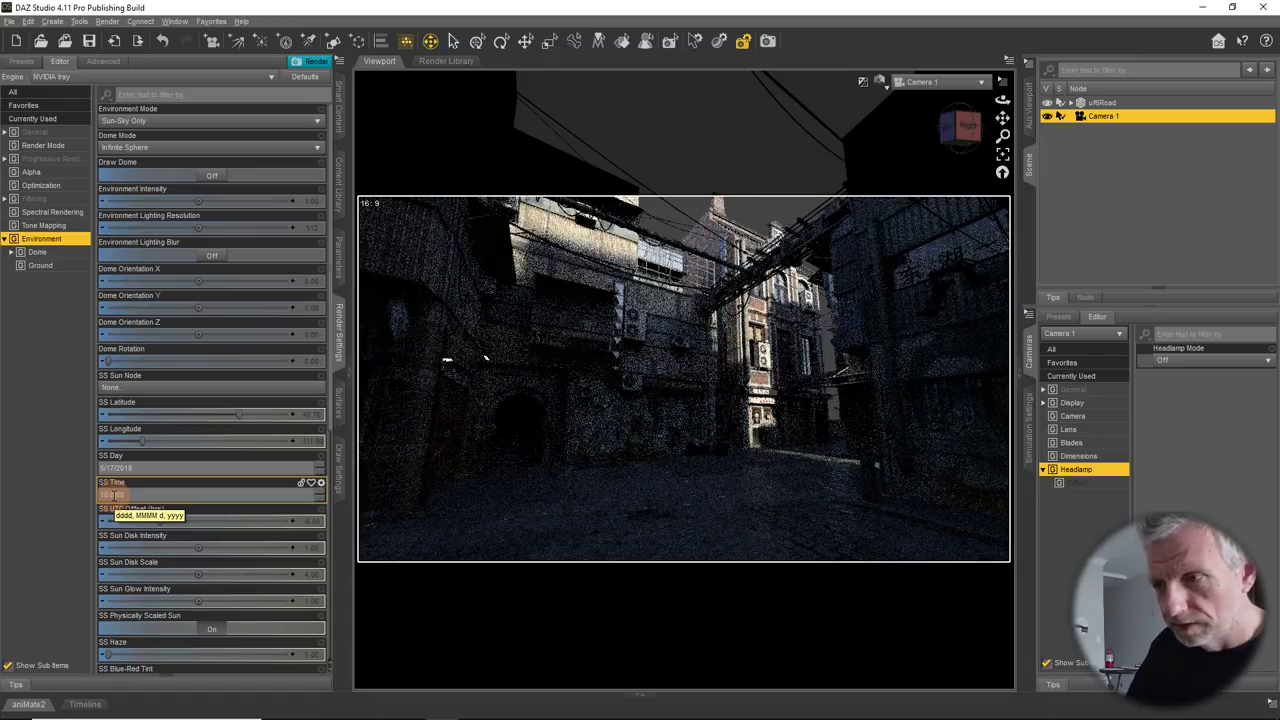
{"action": "key", "text": "Up"}
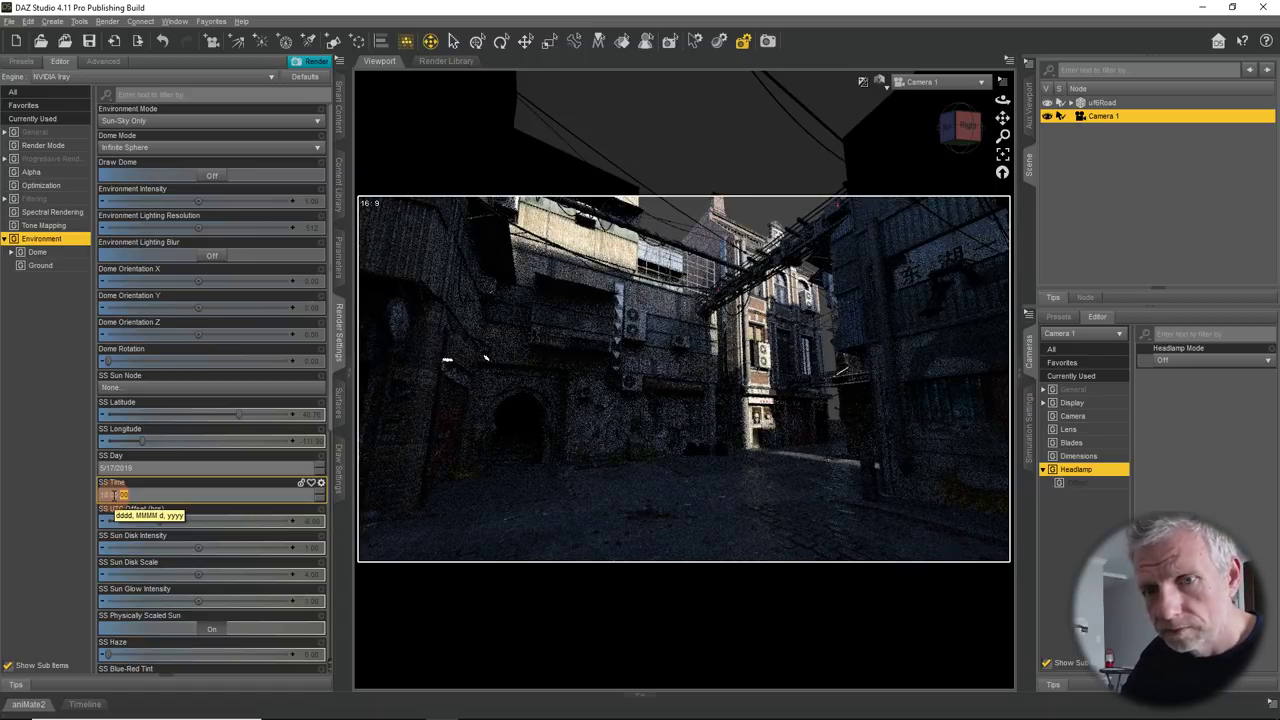
{"action": "left_click", "coordinate": [104, 494]}
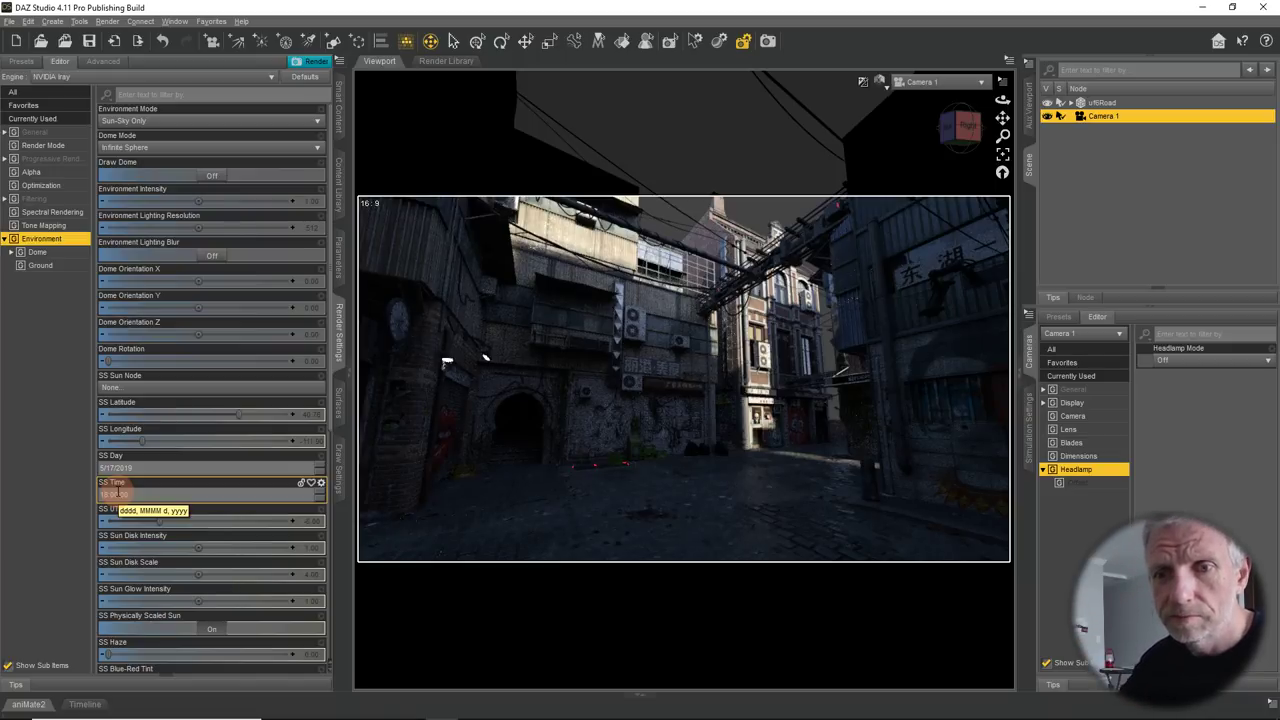
- Scroll SS Time back to 15:30 for bright afternoon sun
{"action": "scroll", "coordinate": [115, 493], "scroll_direction": "up", "scroll_amount": 2}
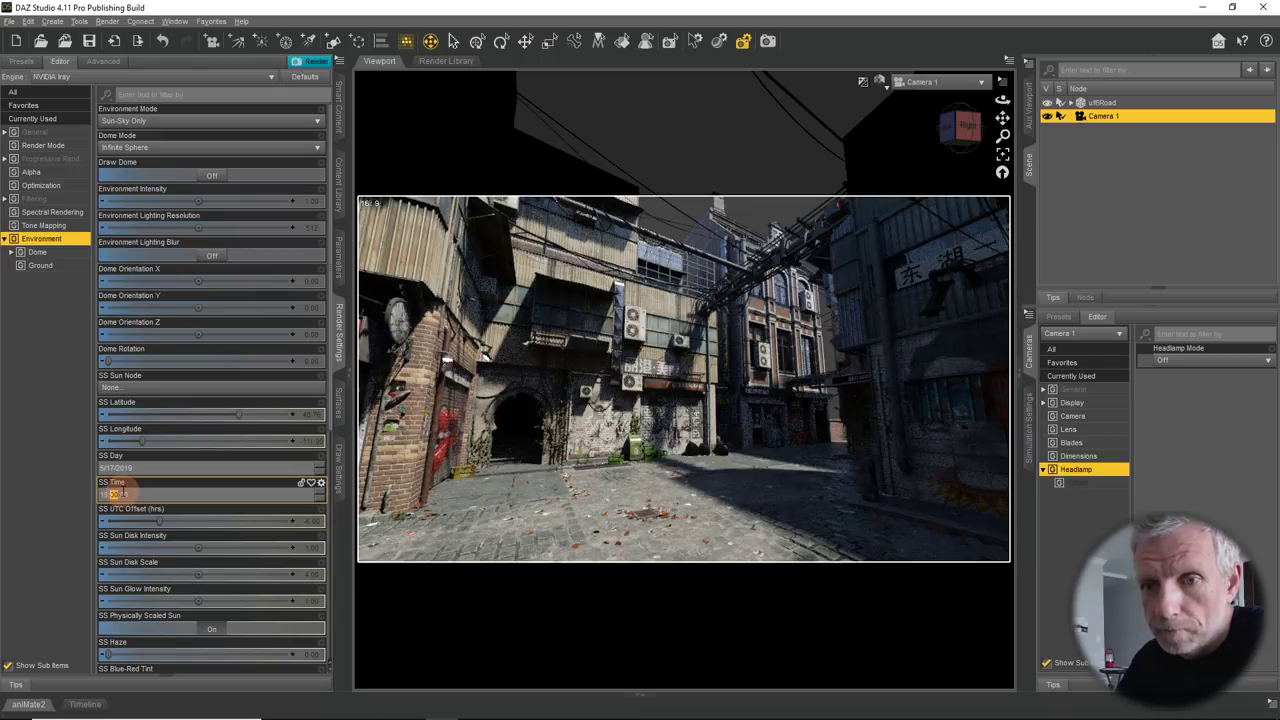
{"action": "scroll", "coordinate": [116, 493], "scroll_direction": "up", "scroll_amount": 1}
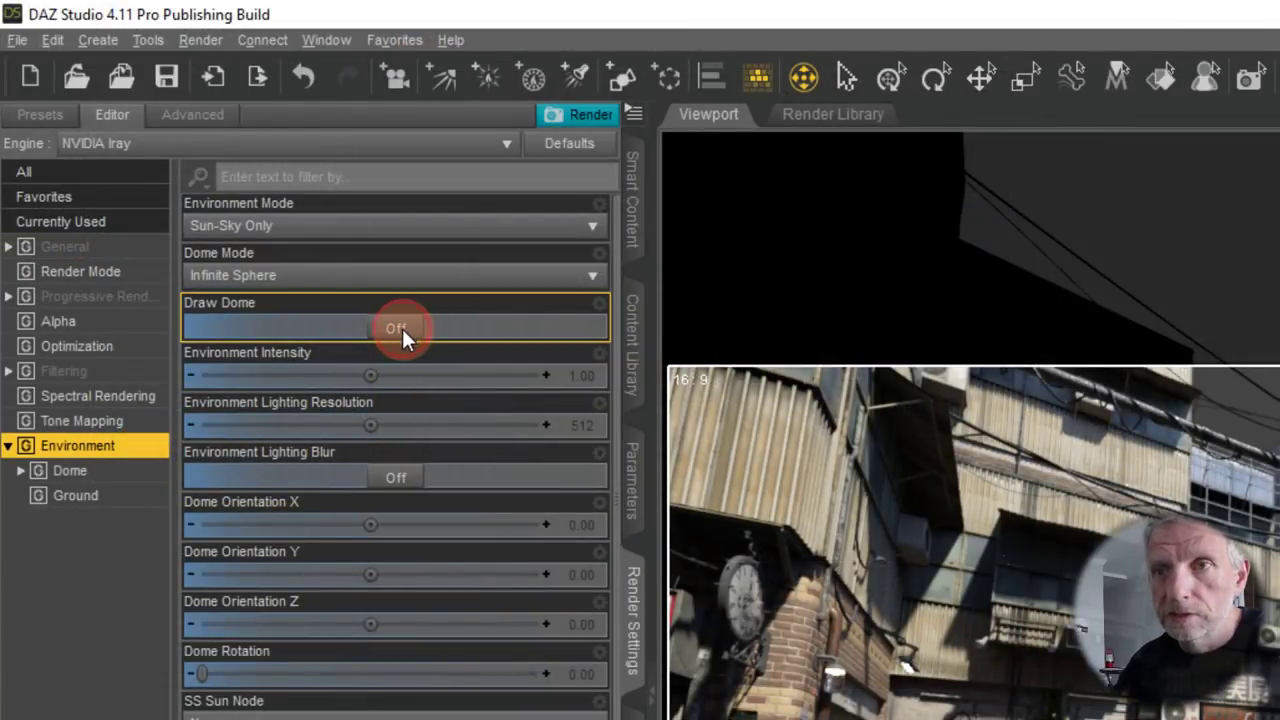
- Turn Draw Dome on so blue sky shows above the rooftops
{"action": "left_click", "coordinate": [400, 329]}
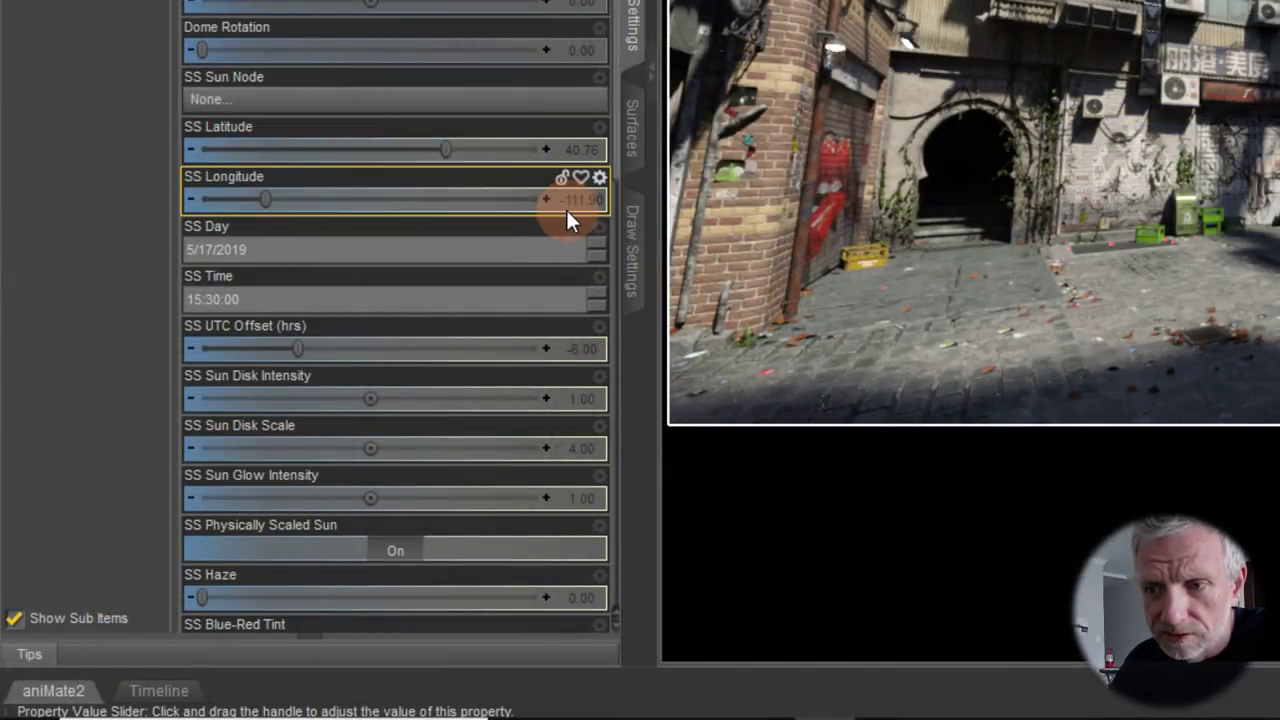
{"action": "mouse_move", "coordinate": [575, 205]}
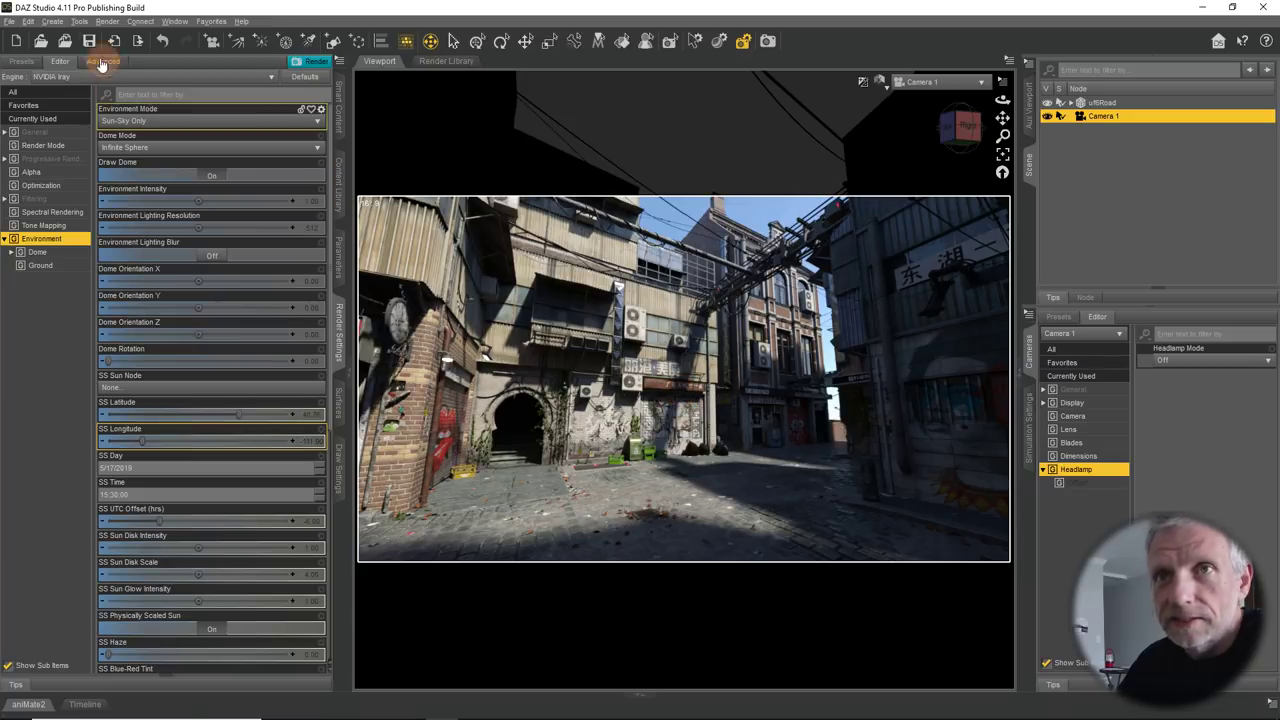
- Save the scene as a new file named 'Urban 6 Test'
{"action": "left_click", "coordinate": [10, 22]}
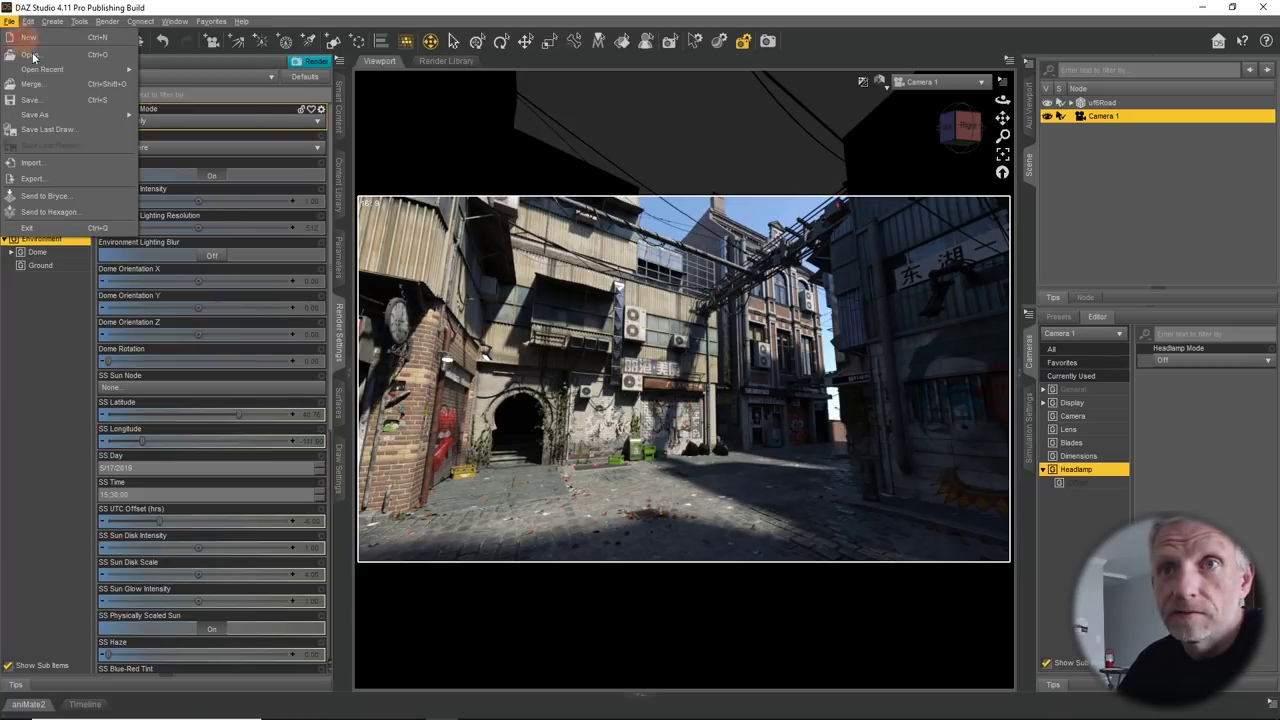
{"action": "mouse_move", "coordinate": [86, 118]}
{"action": "left_click", "coordinate": [167, 118]}
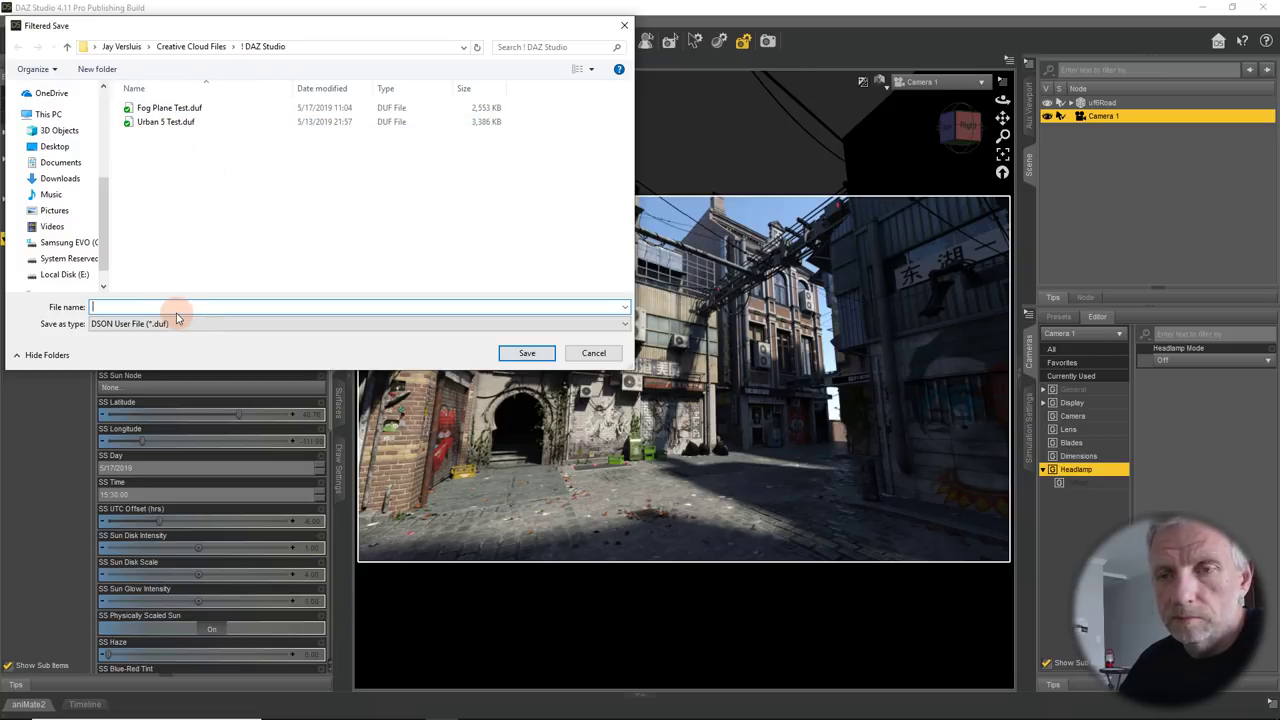
{"action": "type", "text": "Urb"}
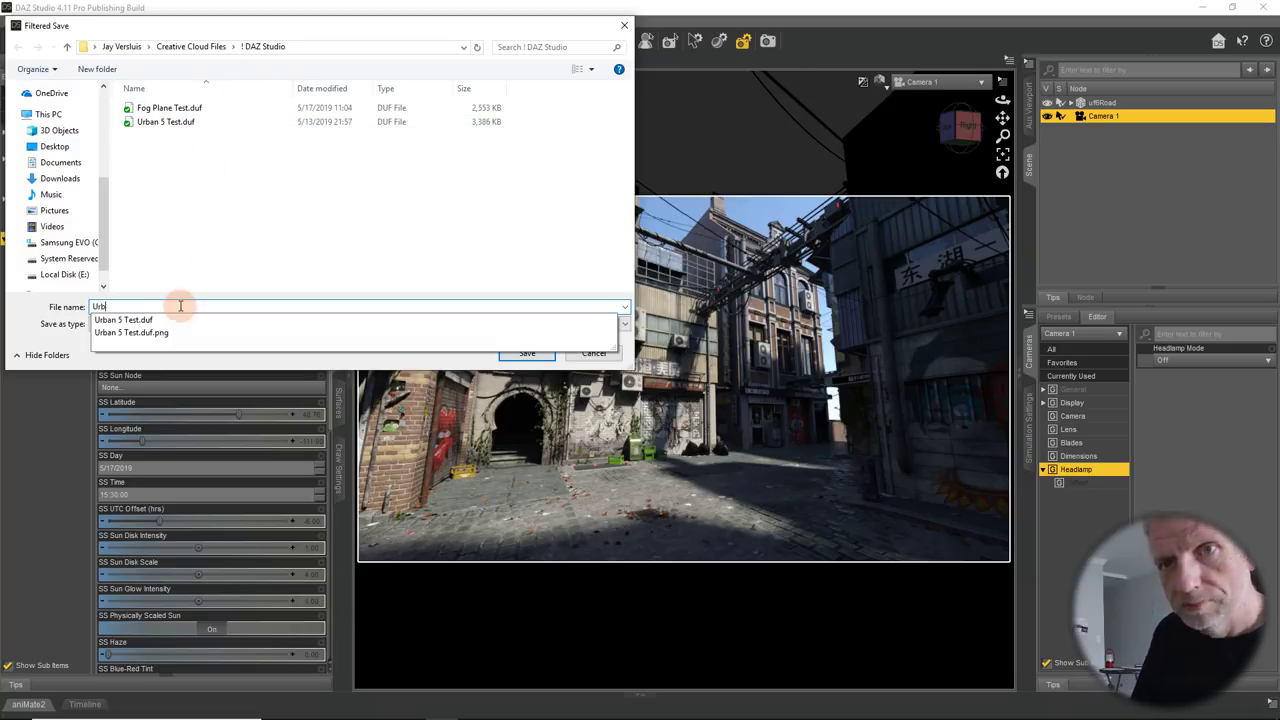
{"action": "type", "text": "an 6 Test"}
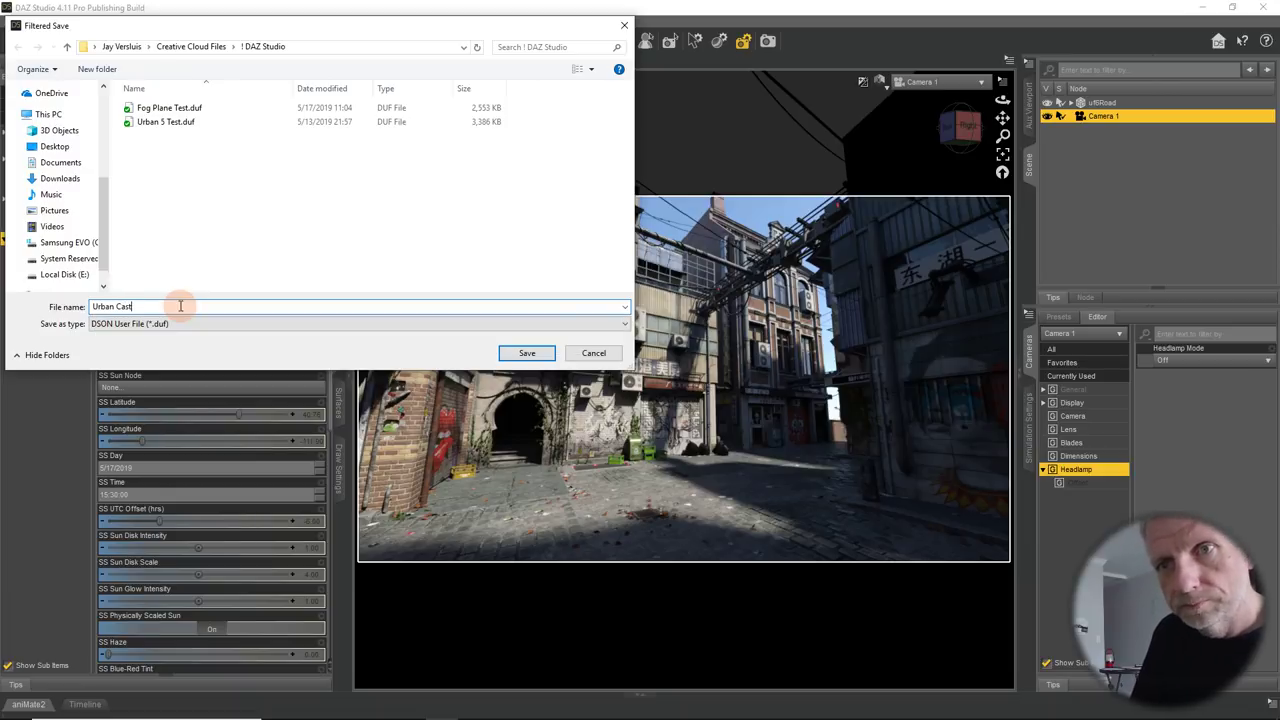
{"action": "key", "text": "Return"}
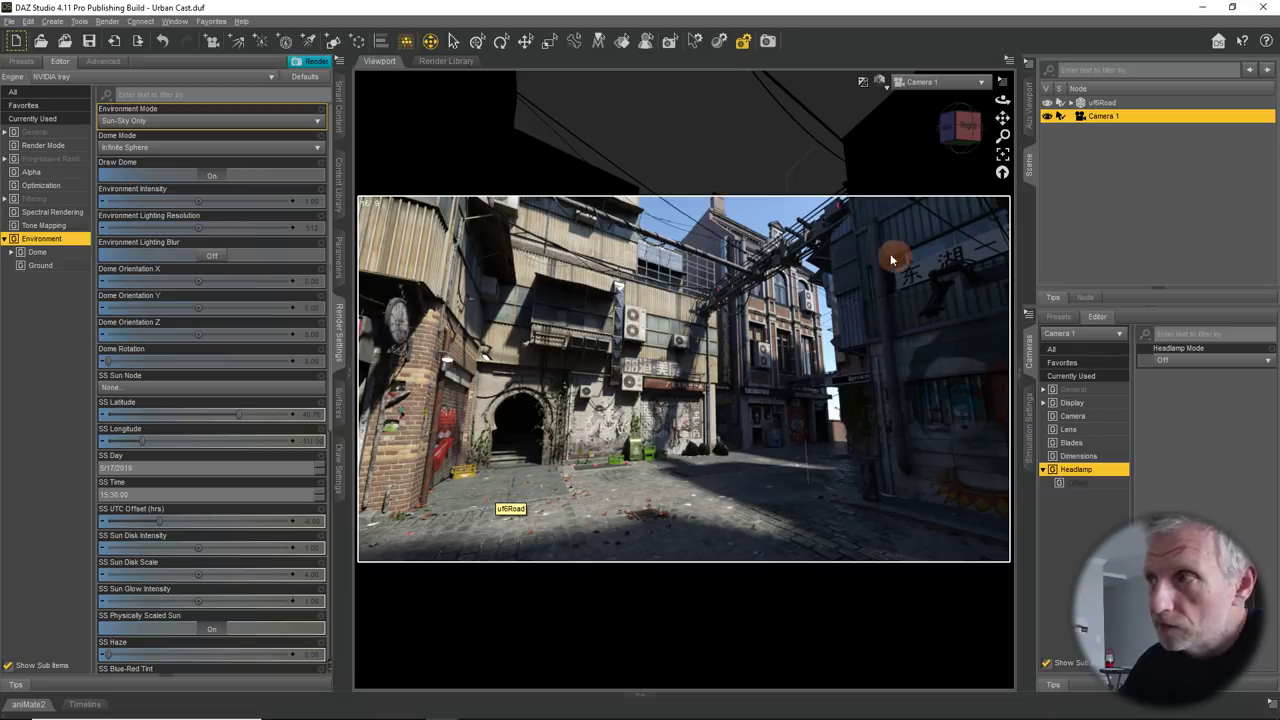
- Set the DrawStyle to Texture Shaded and orbit in the Perspective View
{"action": "left_click", "coordinate": [882, 83]}
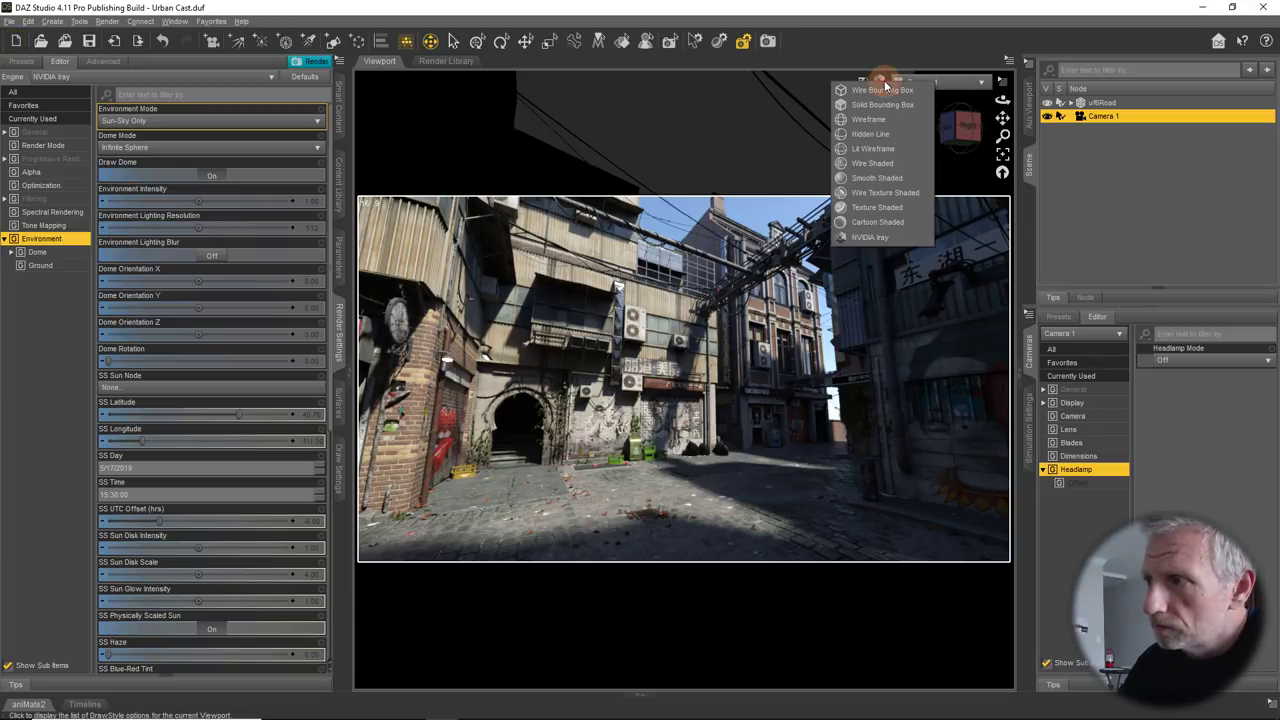
{"action": "left_click", "coordinate": [884, 210]}
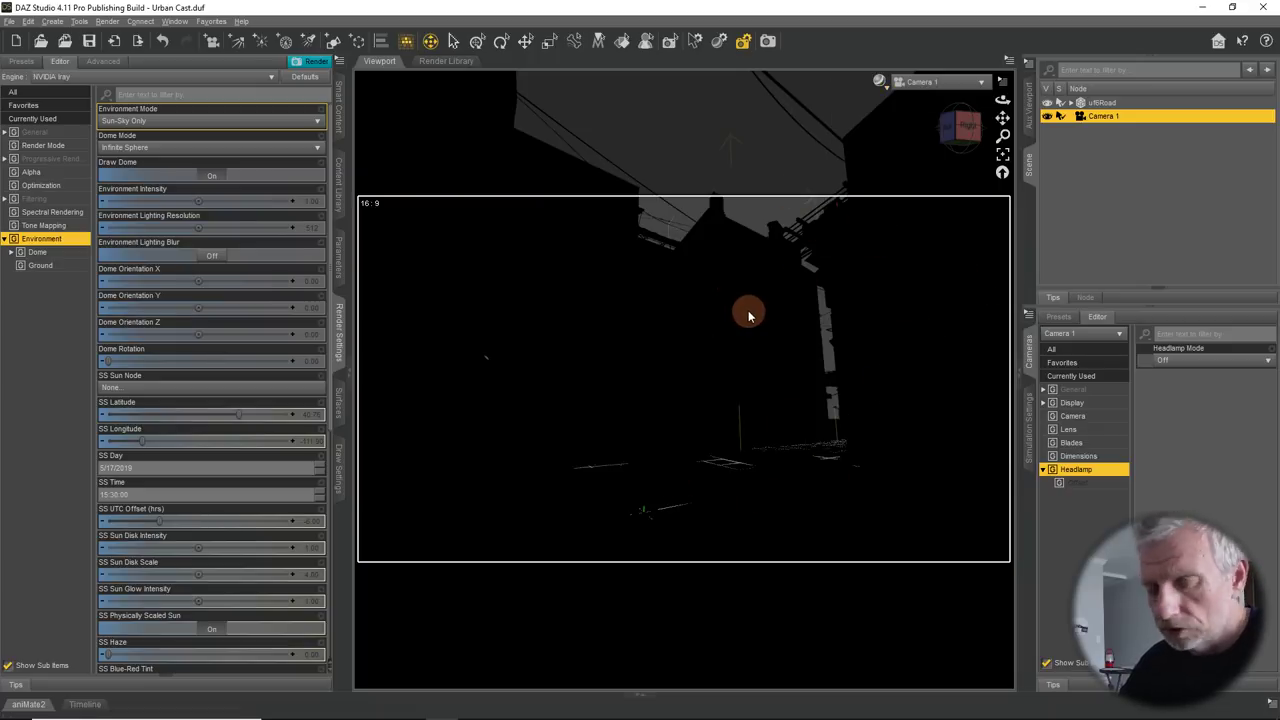
{"action": "left_click", "coordinate": [985, 87]}
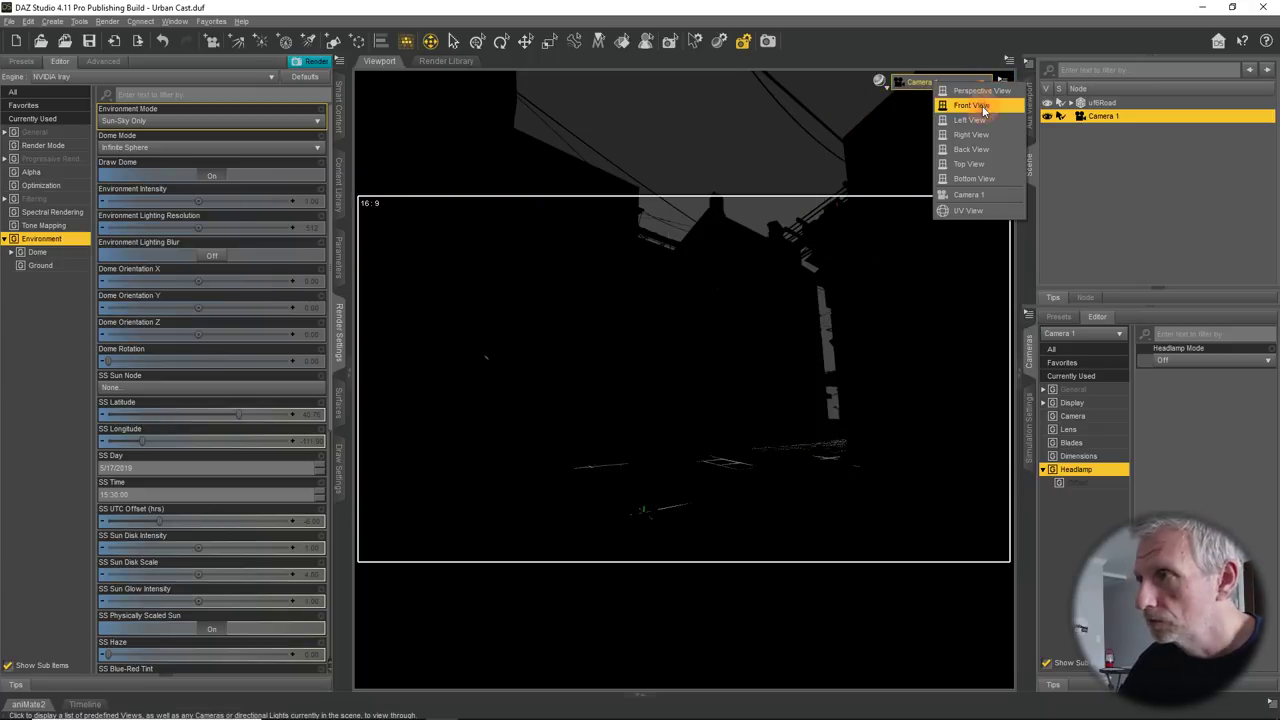
{"action": "left_click", "coordinate": [955, 90]}
{"action": "mouse_move", "coordinate": [760, 456]}
{"action": "left_mouse_down", "text": "alt"}
{"action": "mouse_move", "coordinate": [700, 443]}
{"action": "mouse_move", "coordinate": [744, 452]}
{"action": "left_mouse_up", "text": "alt"}
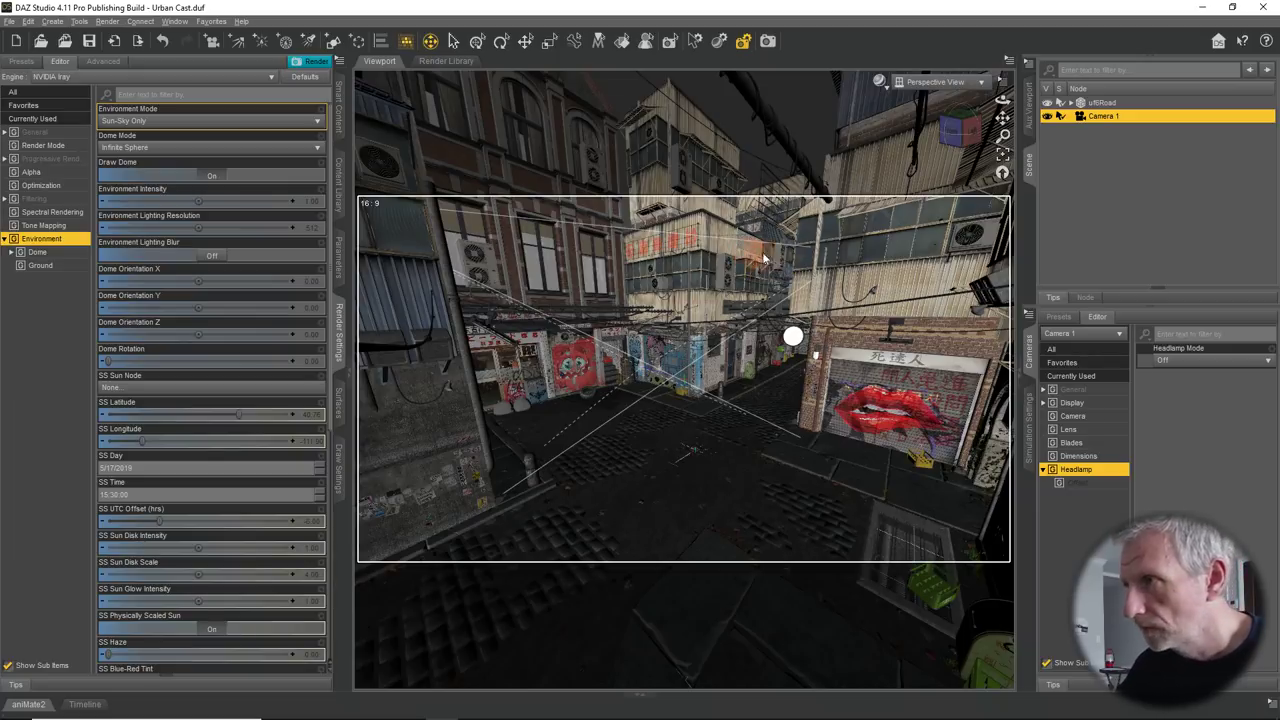
- Check the alley through Camera 1, then return to Perspective View and orbit
{"action": "left_click", "coordinate": [926, 82]}
{"action": "left_click", "coordinate": [926, 195]}
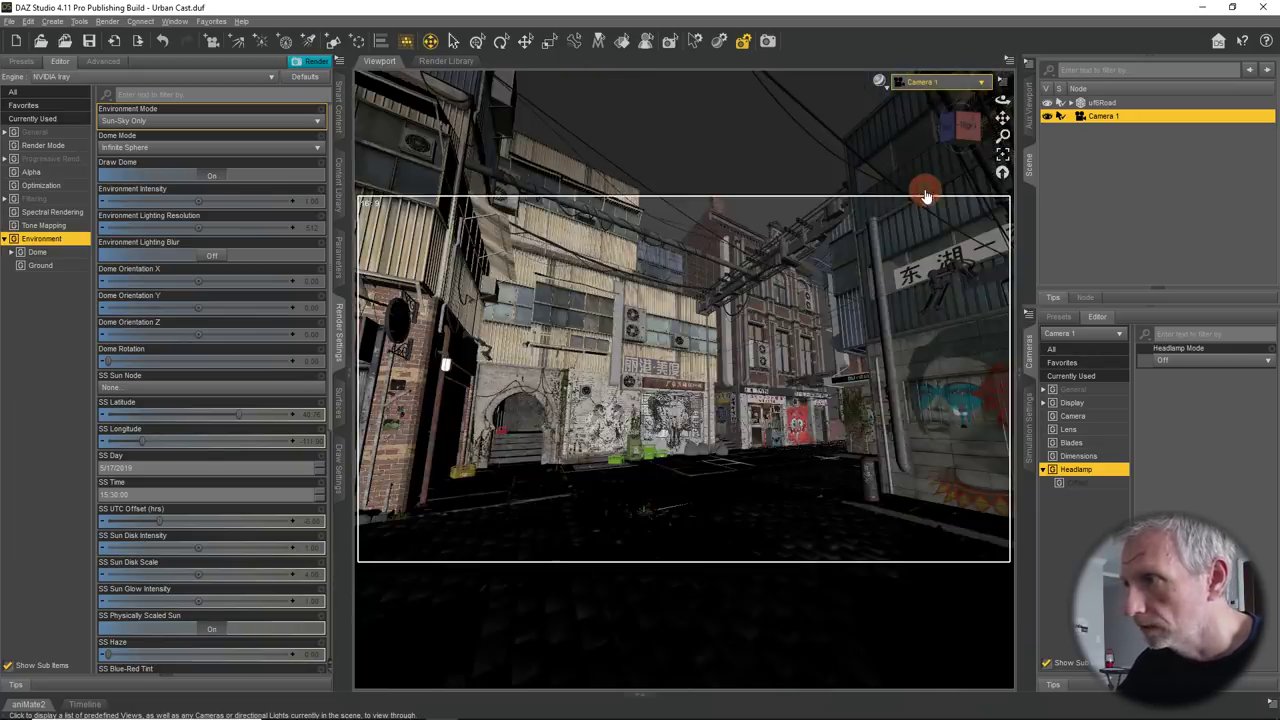
{"action": "left_click", "coordinate": [824, 315]}
{"action": "left_click", "coordinate": [824, 315]}
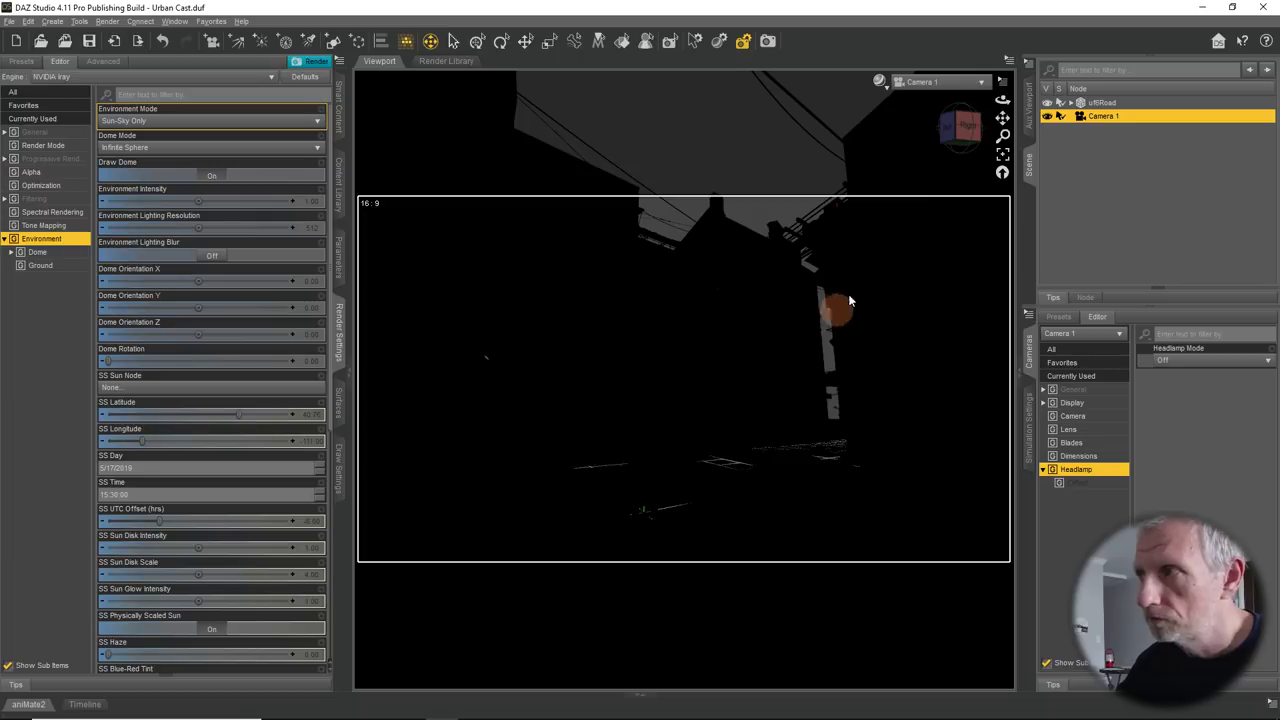
{"action": "left_click", "coordinate": [947, 82]}
{"action": "left_click", "coordinate": [948, 93]}
{"action": "mouse_move", "coordinate": [794, 409]}
{"action": "left_mouse_down"}
{"action": "mouse_move", "coordinate": [709, 429]}
{"action": "mouse_move", "coordinate": [668, 462]}
{"action": "mouse_move", "coordinate": [820, 428]}
{"action": "mouse_move", "coordinate": [838, 396]}
{"action": "mouse_move", "coordinate": [780, 400]}
{"action": "left_mouse_up"}
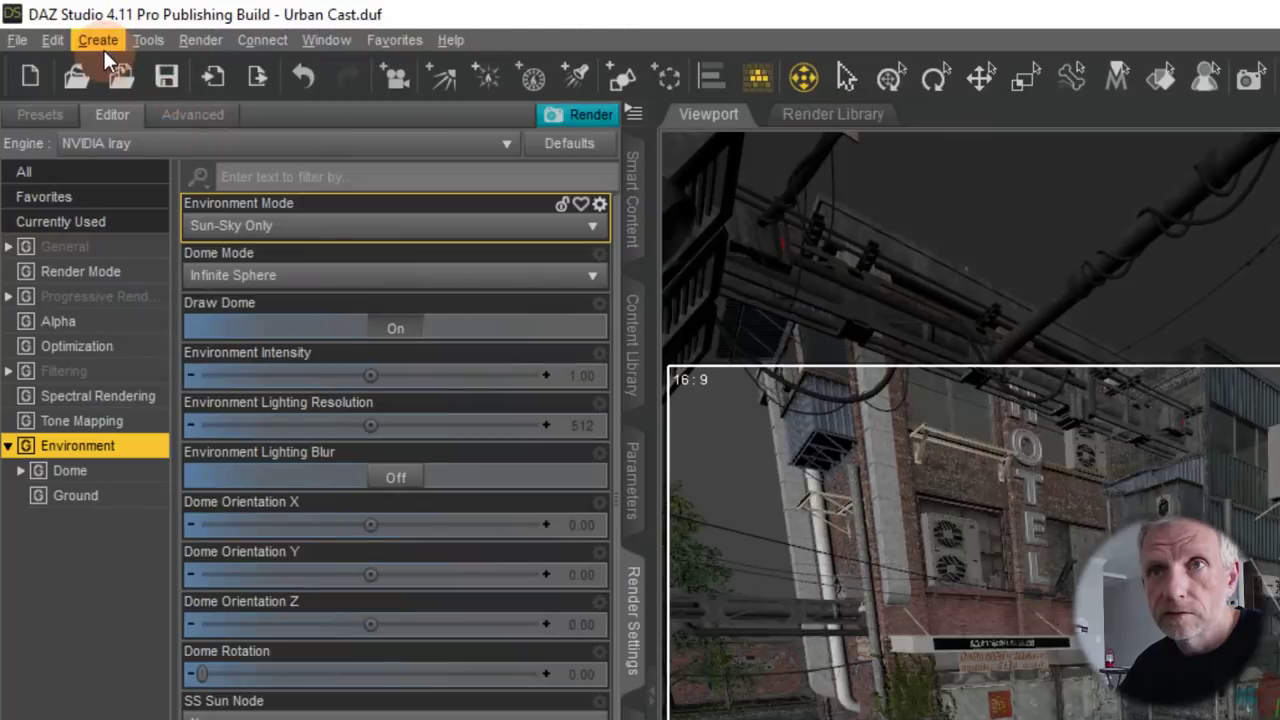
- Create a 1 m Plane primitive at World Center with primary axis X Positive
{"action": "left_click", "coordinate": [52, 21]}
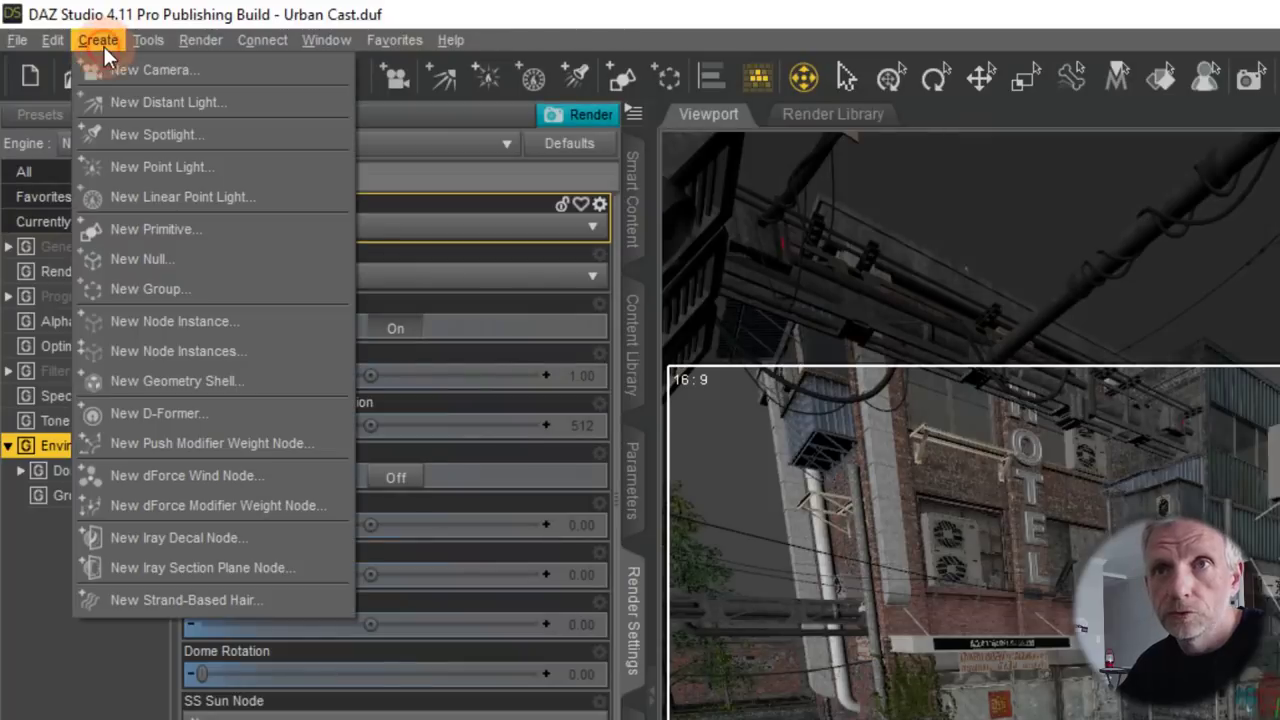
{"action": "left_click", "coordinate": [245, 229]}
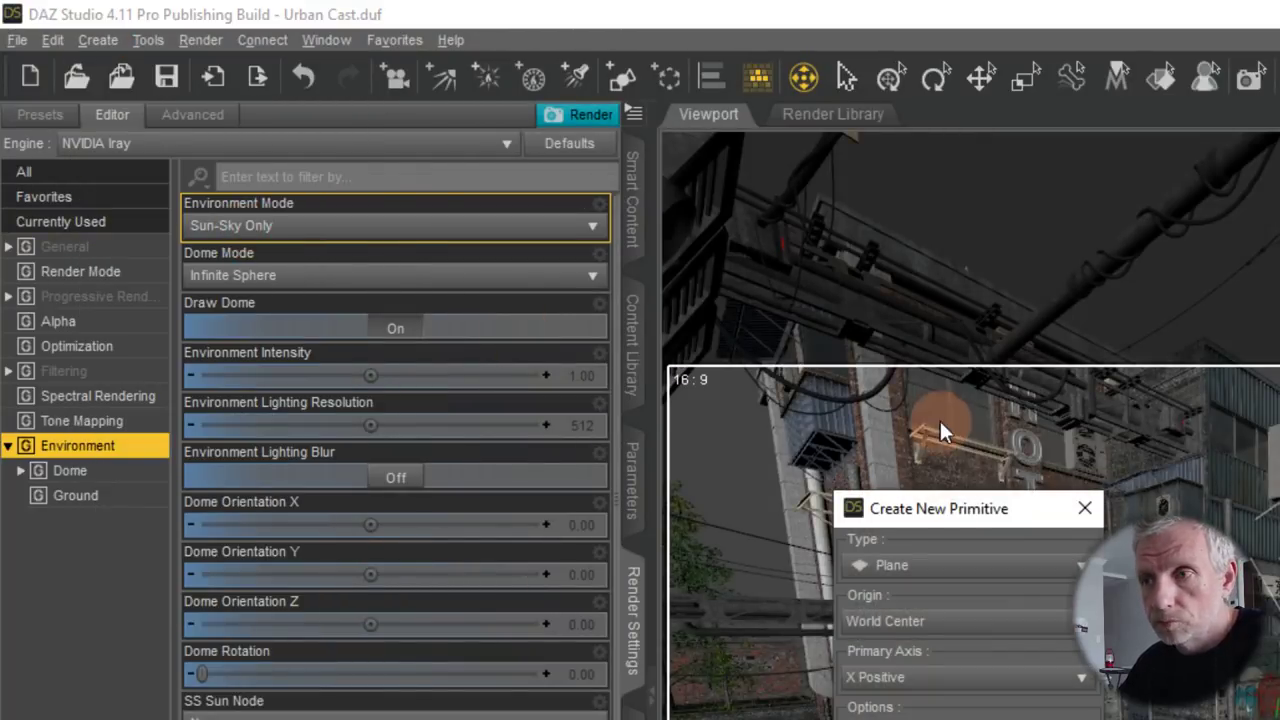
{"action": "left_click_drag", "start_coordinate": [958, 514], "coordinate": [422, 207]}
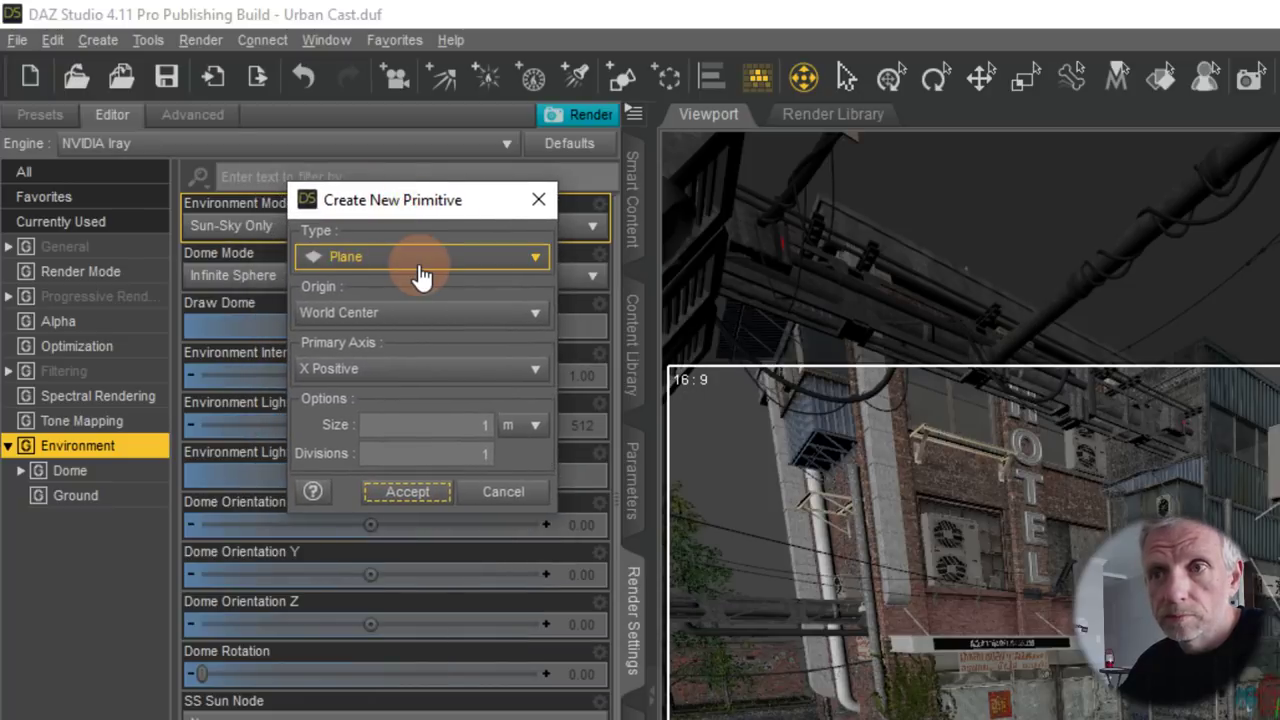
{"action": "left_click", "coordinate": [537, 370]}
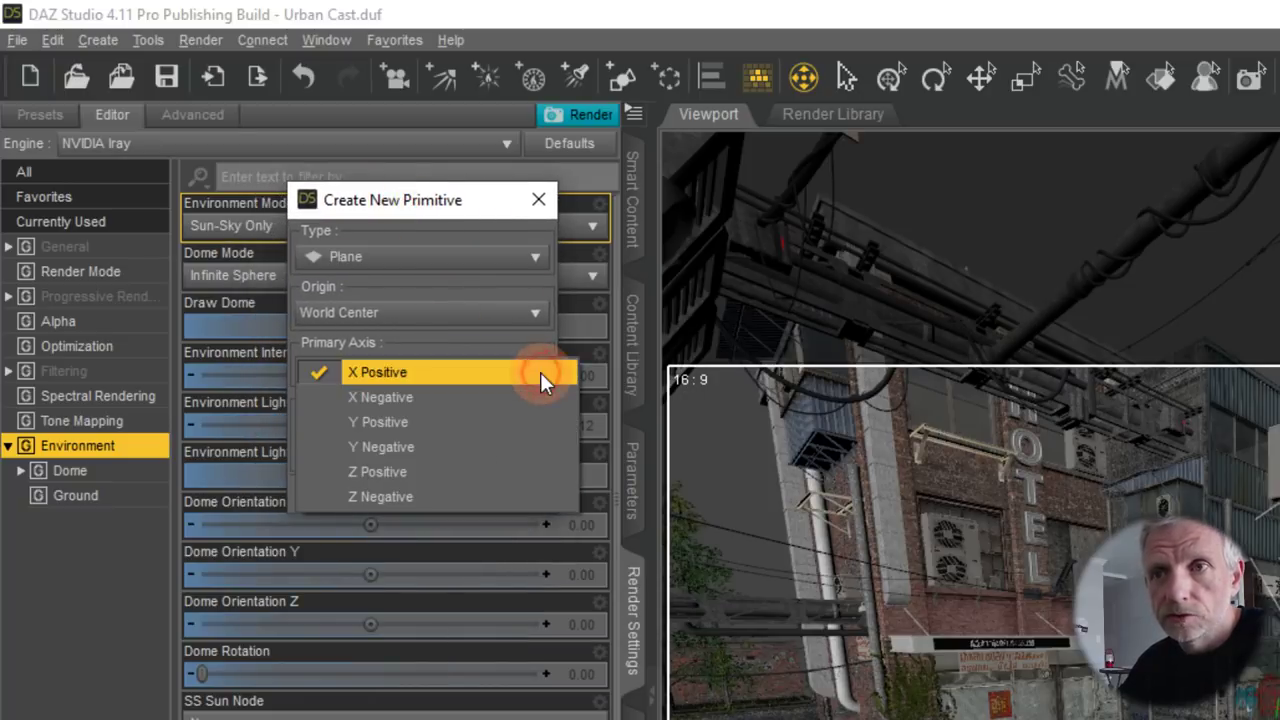
{"action": "left_click", "coordinate": [493, 421]}
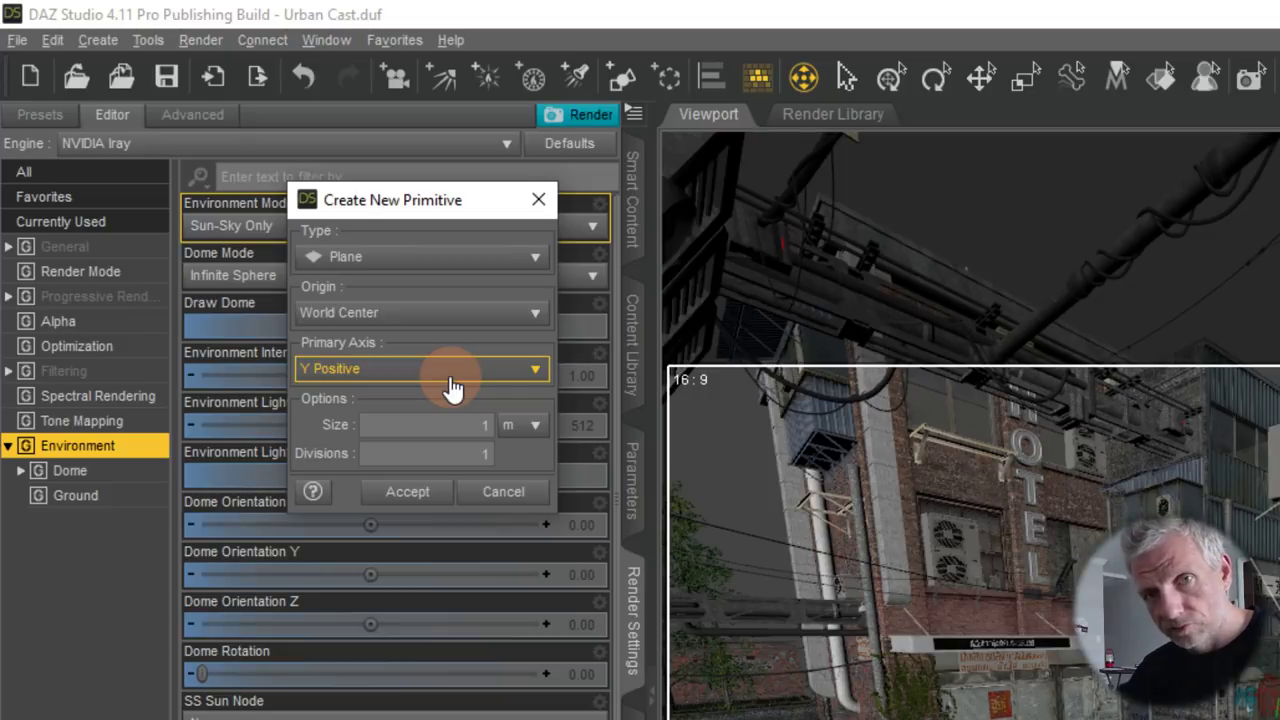
{"action": "left_click", "coordinate": [450, 380]}
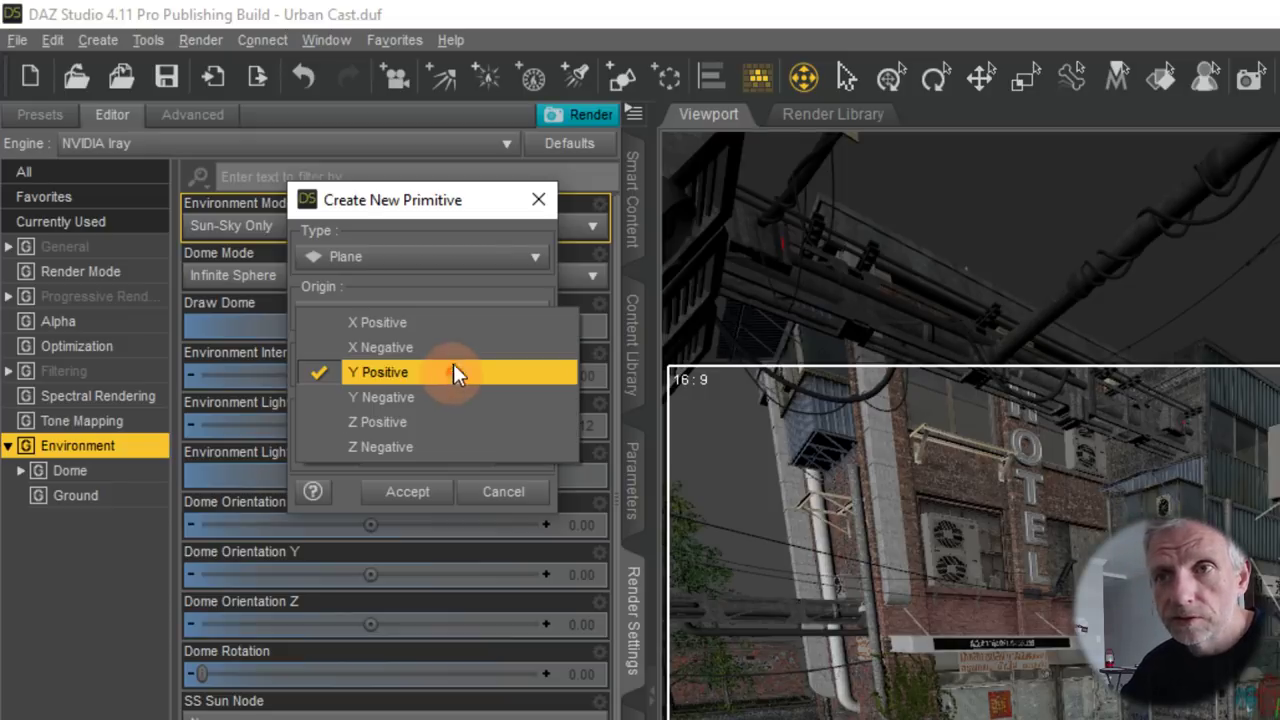
{"action": "left_click", "coordinate": [464, 326]}
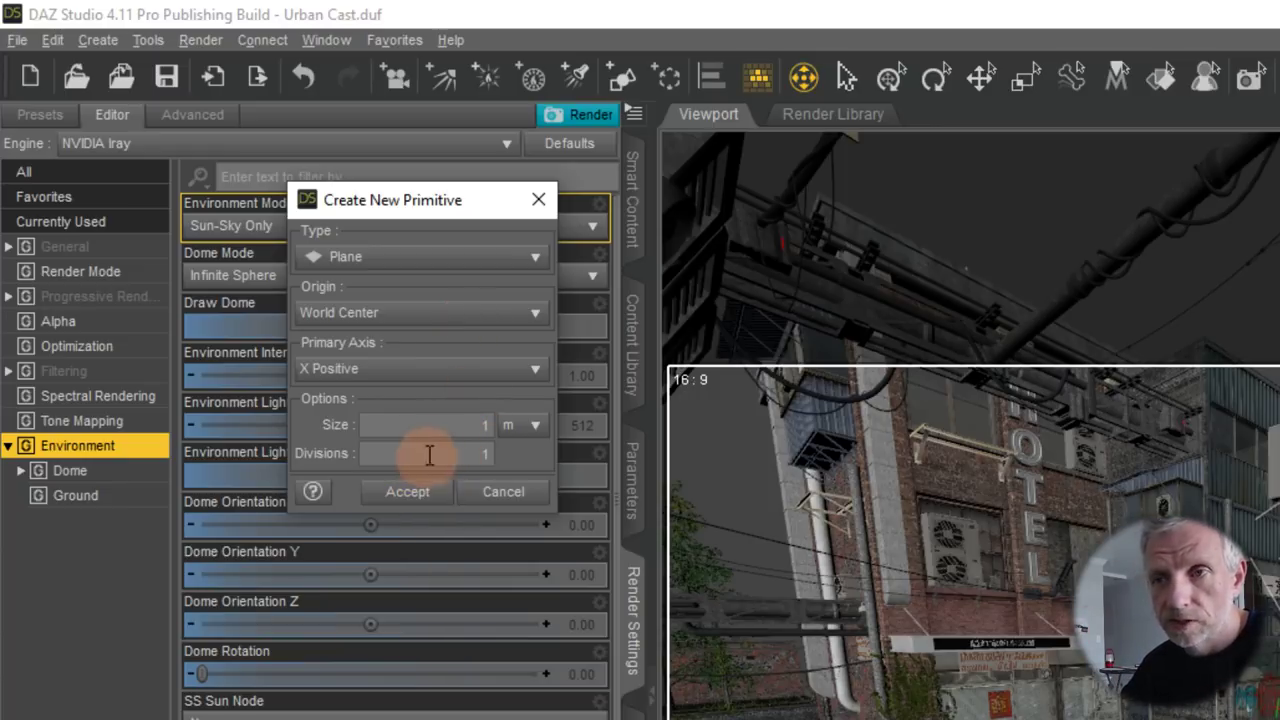
{"action": "left_click", "coordinate": [440, 495]}
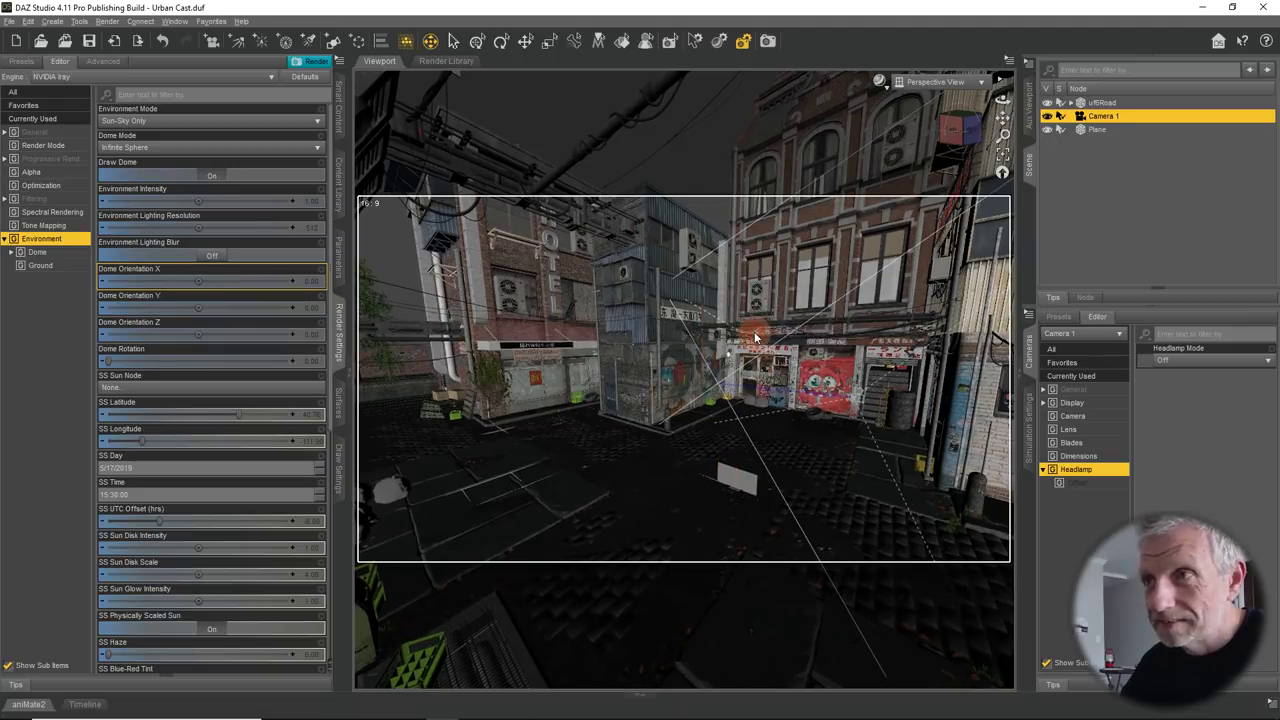
- Select the Plane with the Universal Tool and lift it upward off the street
{"action": "mouse_move", "coordinate": [566, 316]}
{"action": "left_mouse_down", "text": "alt"}
{"action": "mouse_move", "coordinate": [690, 320]}
{"action": "mouse_move", "coordinate": [565, 318]}
{"action": "left_mouse_up", "text": "alt"}
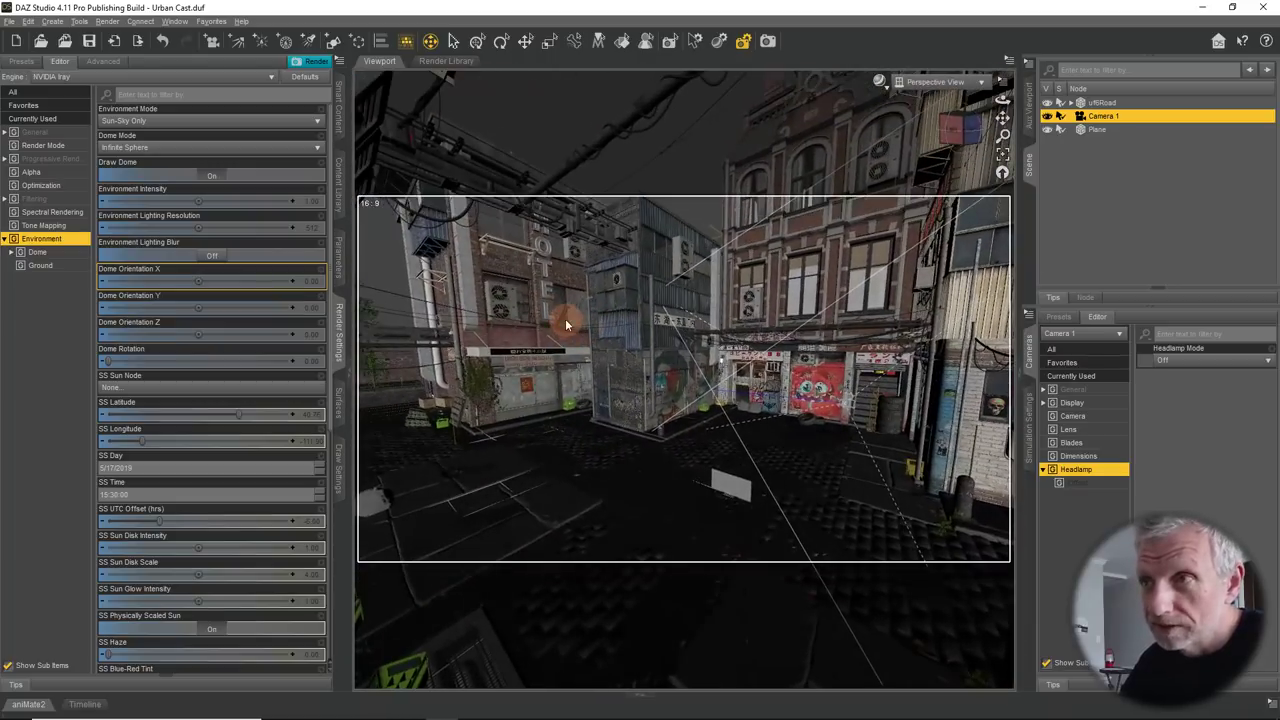
{"action": "left_click", "coordinate": [477, 41]}
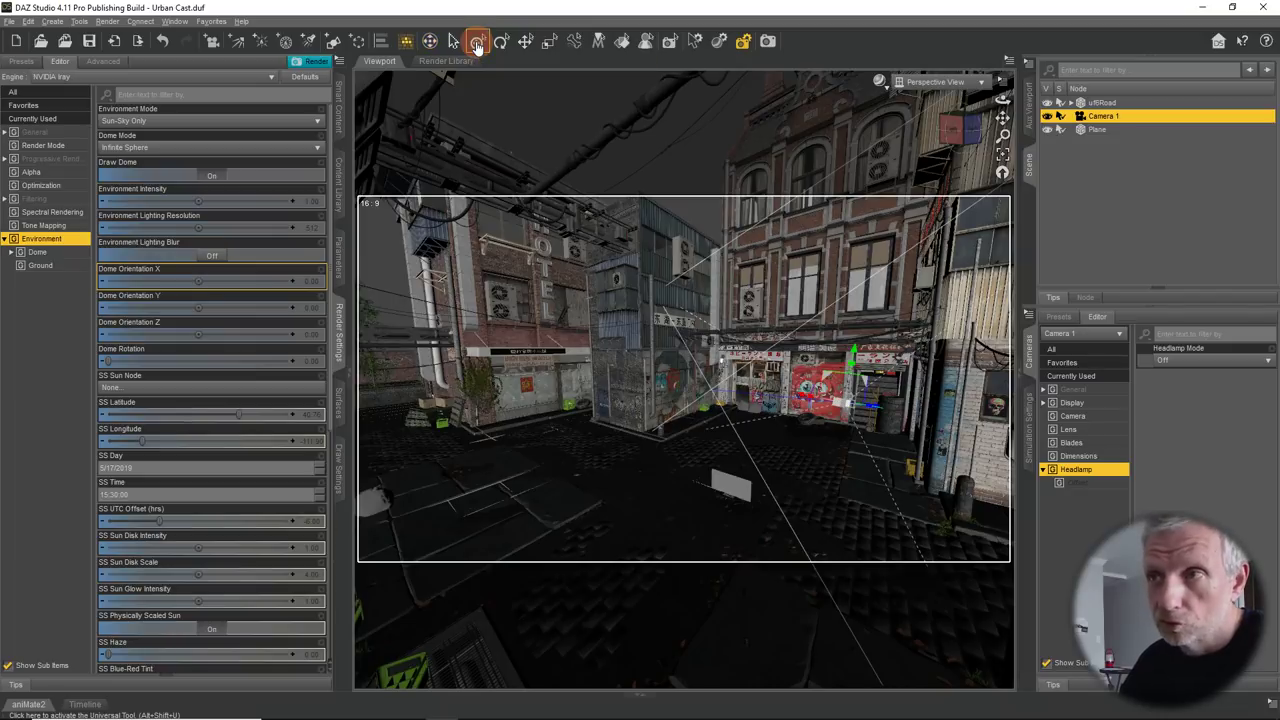
{"action": "left_click", "coordinate": [735, 490]}
{"action": "scroll", "coordinate": [748, 475], "scroll_direction": "up", "scroll_amount": 5}
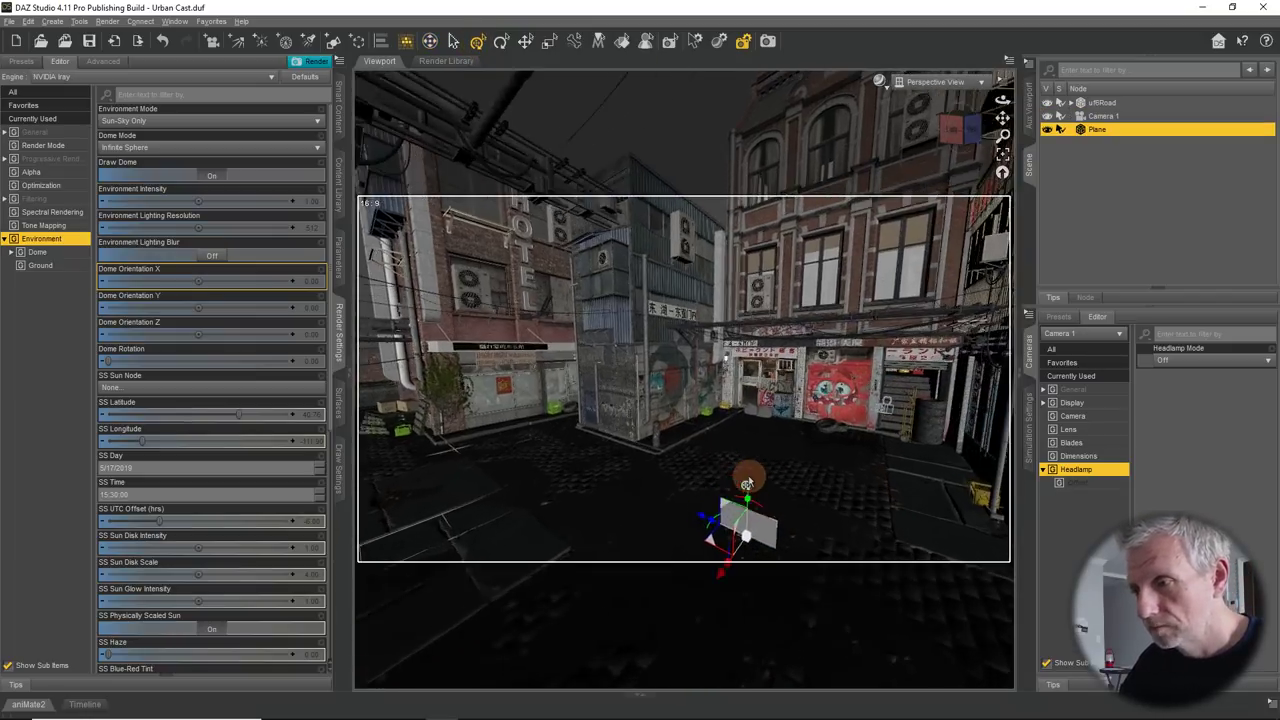
{"action": "scroll", "coordinate": [745, 470], "scroll_direction": "down", "scroll_amount": 3}
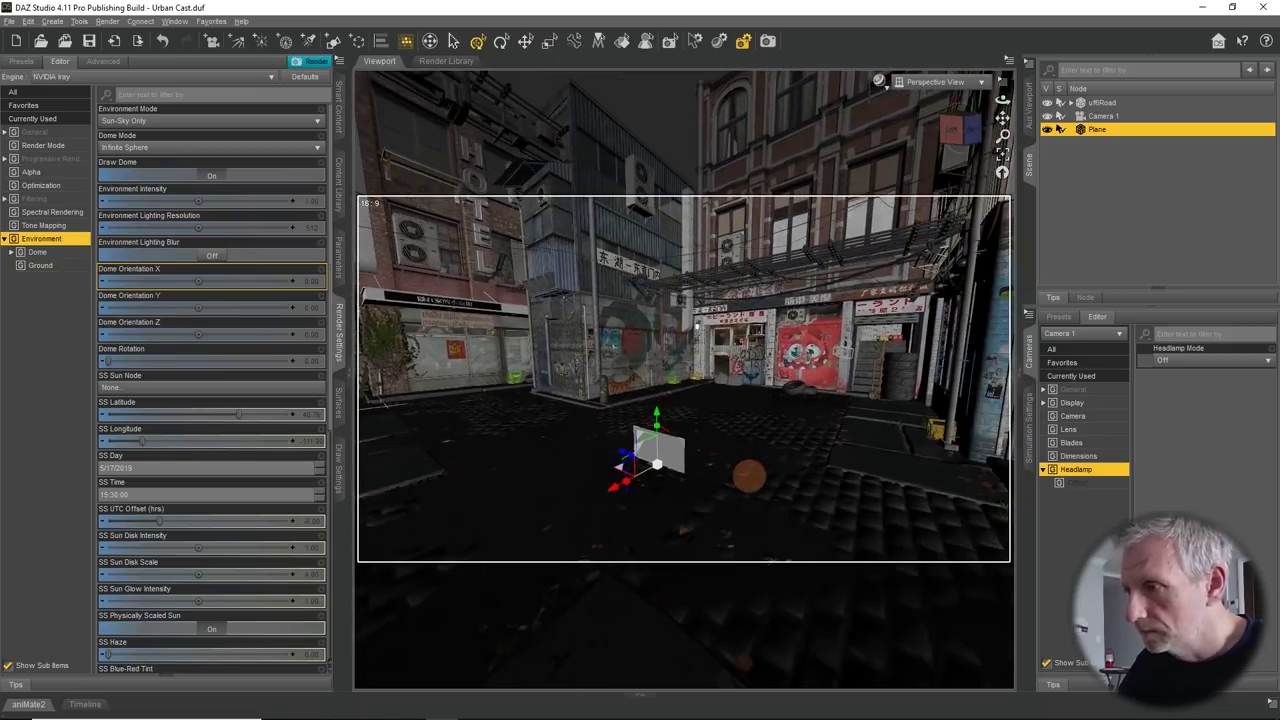
{"action": "left_click_drag", "start_coordinate": [656, 413], "coordinate": [650, 300]}
- Look down on the raised plane from the Top View
{"action": "scroll", "coordinate": [700, 377], "scroll_direction": "up", "scroll_amount": 2}
{"action": "left_click_drag", "start_coordinate": [700, 377], "coordinate": [711, 367], "text": "alt"}
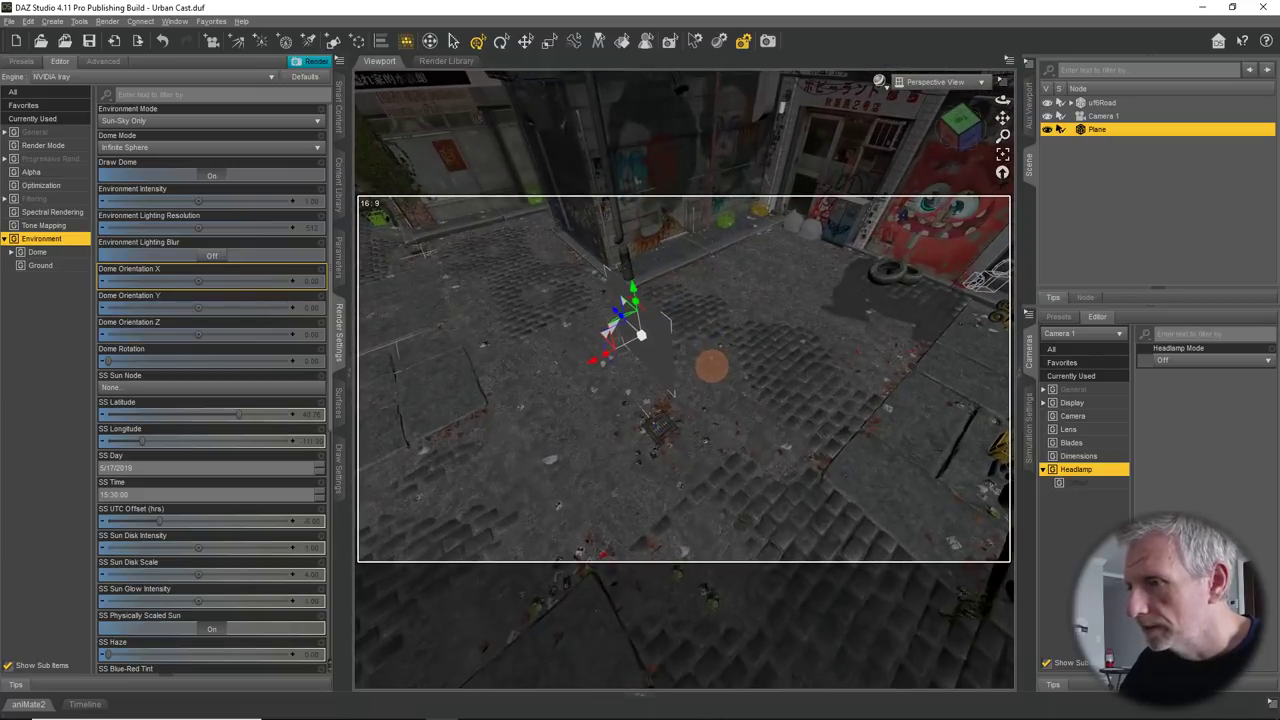
{"action": "left_click", "coordinate": [927, 83]}
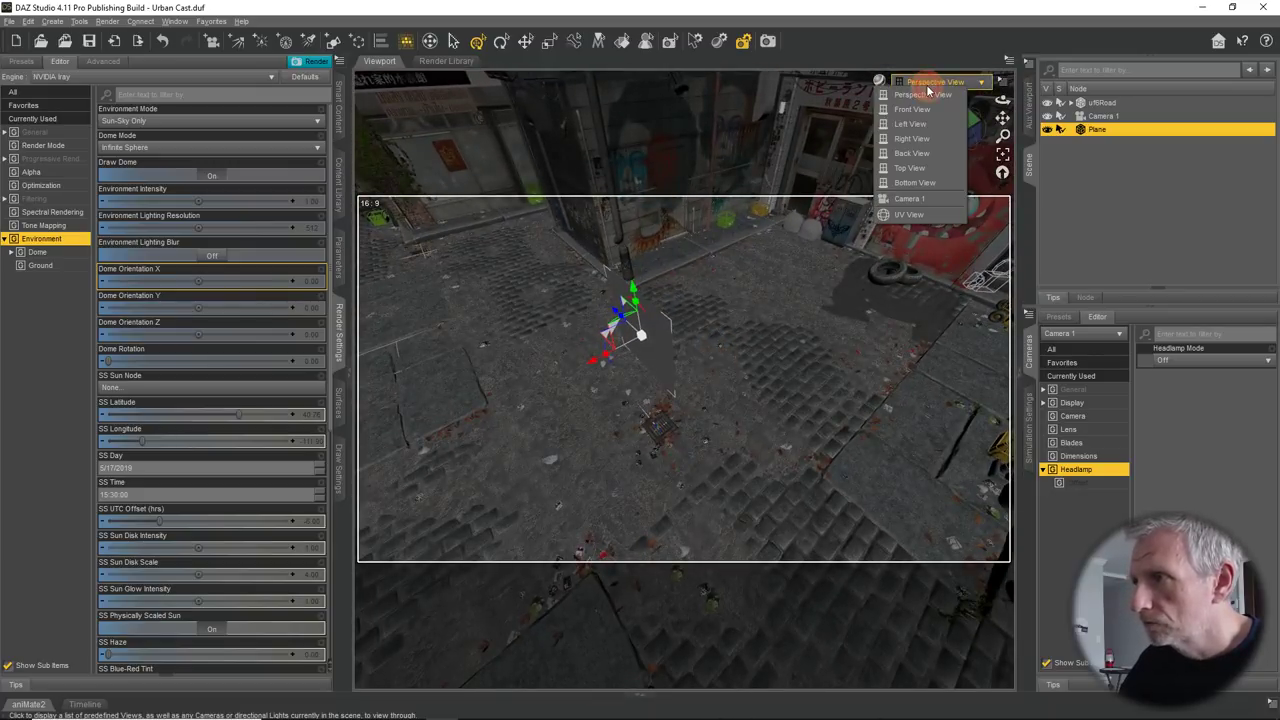
{"action": "left_click", "coordinate": [937, 167]}
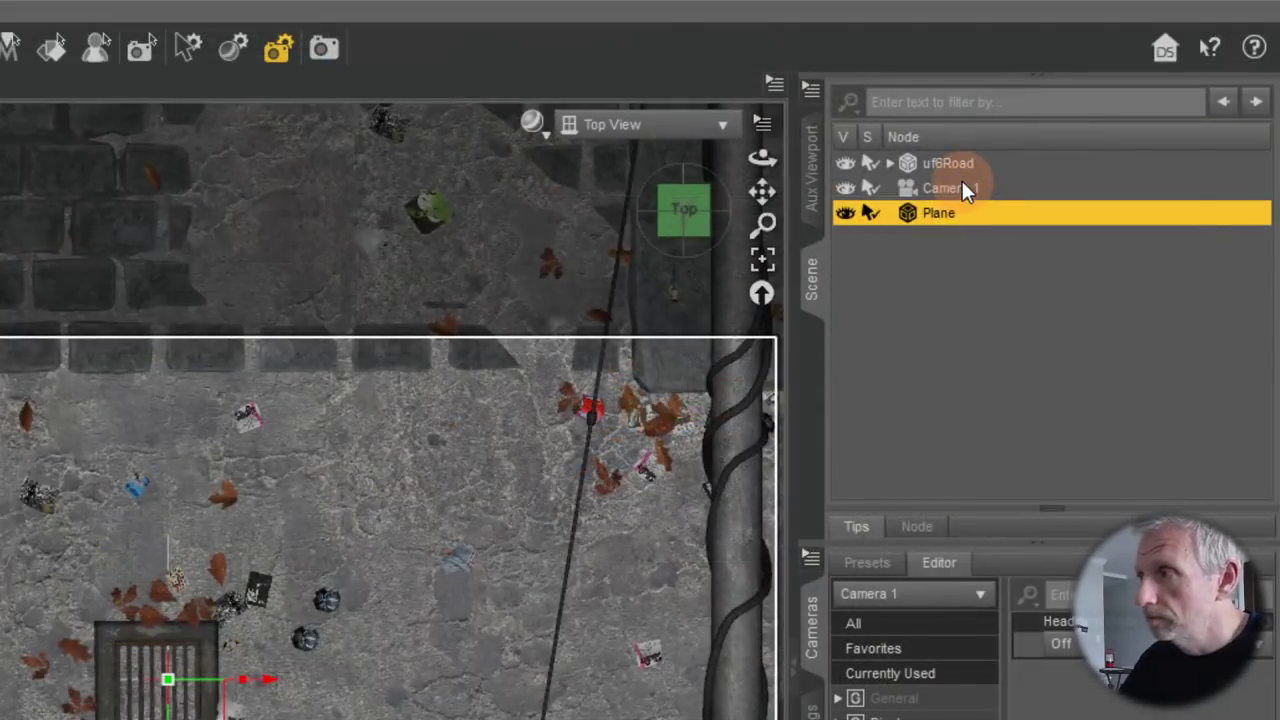
- Select Camera 1 and the Plane together and frame them in view
{"action": "left_click", "coordinate": [961, 187]}
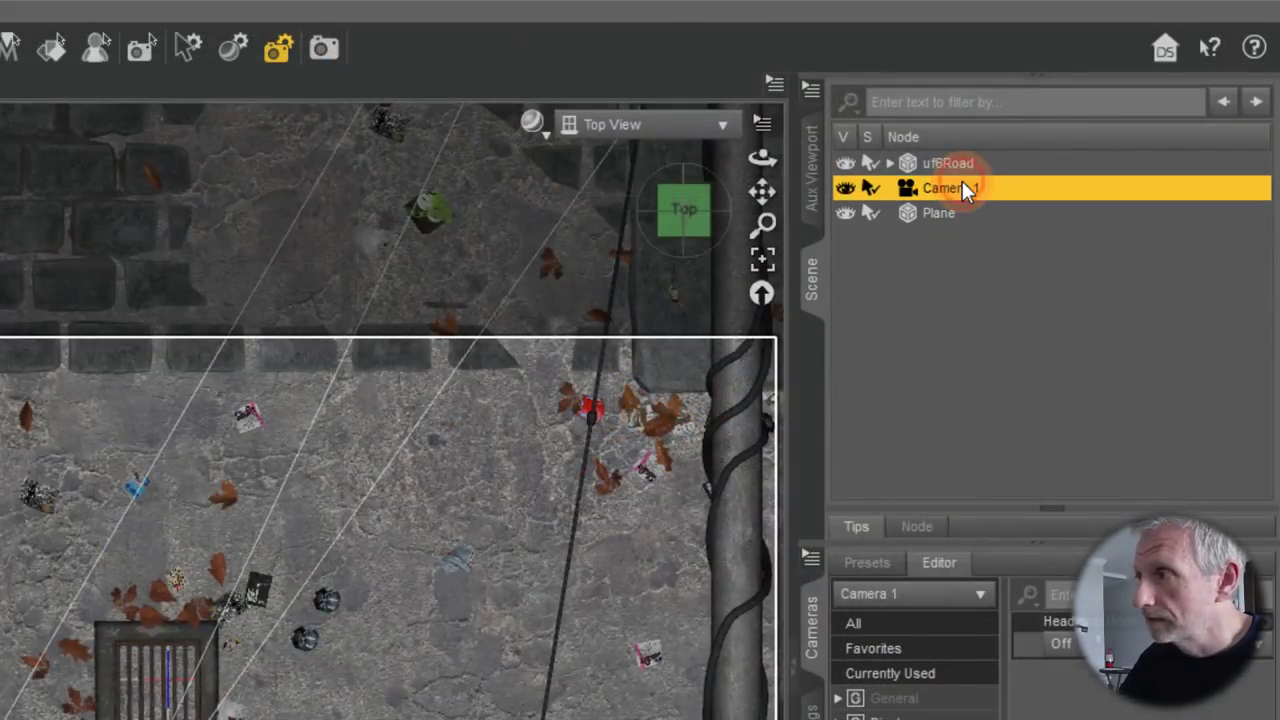
{"action": "left_click", "coordinate": [948, 214], "text": "ctrl"}
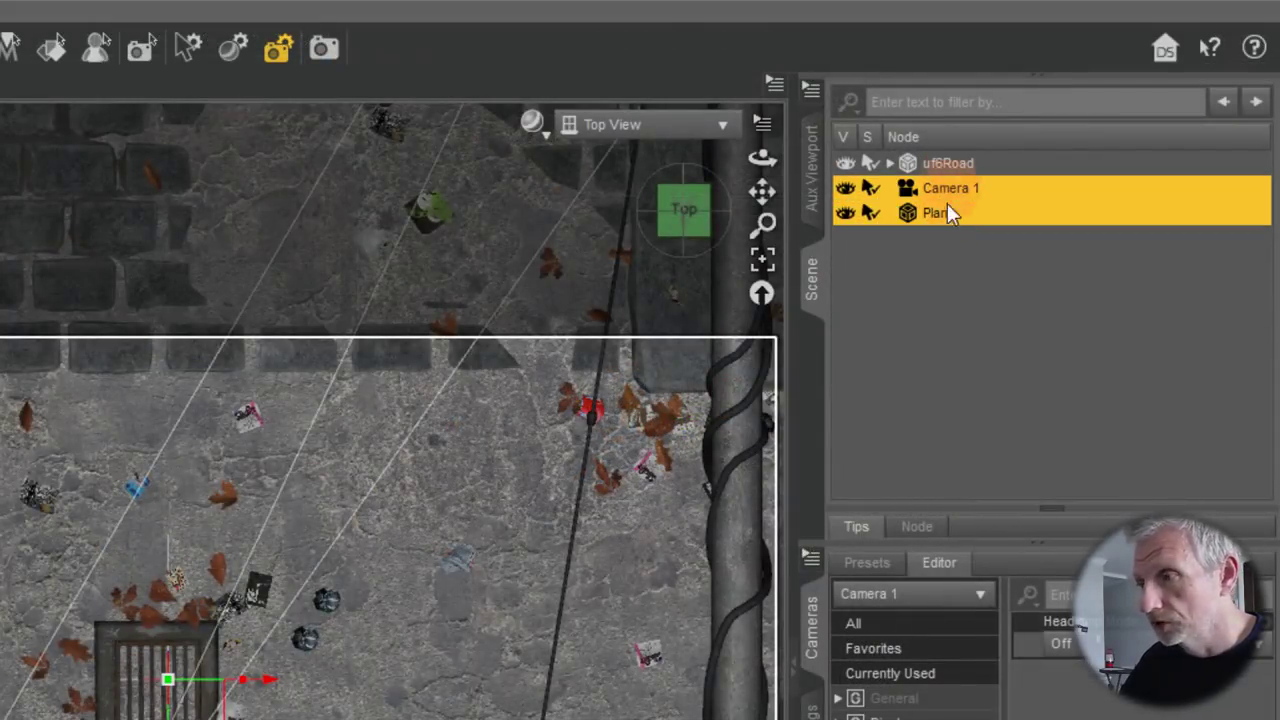
{"action": "left_click", "coordinate": [763, 264]}
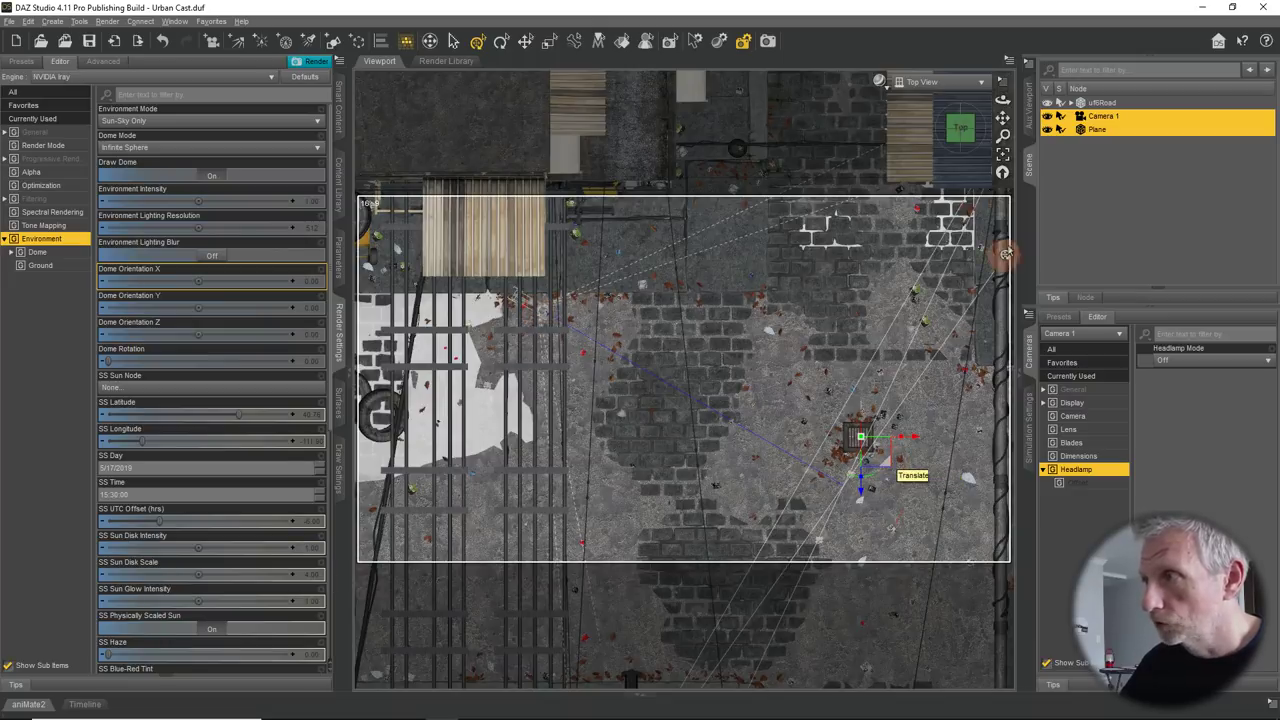
- Select only the Plane, frame it, and zoom around it
{"action": "left_click", "coordinate": [1099, 130]}
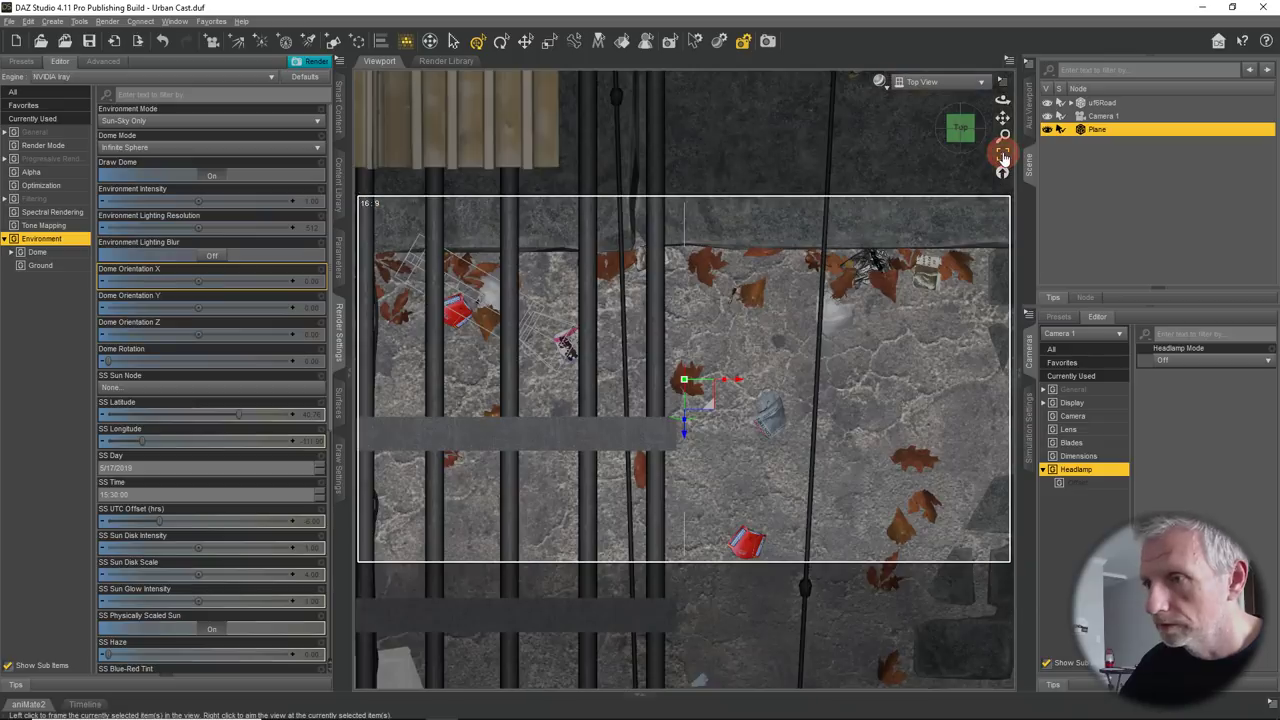
{"action": "left_click", "coordinate": [1003, 153]}
{"action": "scroll", "coordinate": [817, 376], "scroll_direction": "down", "scroll_amount": 3}
{"action": "scroll", "coordinate": [814, 366], "scroll_direction": "up", "scroll_amount": 3}
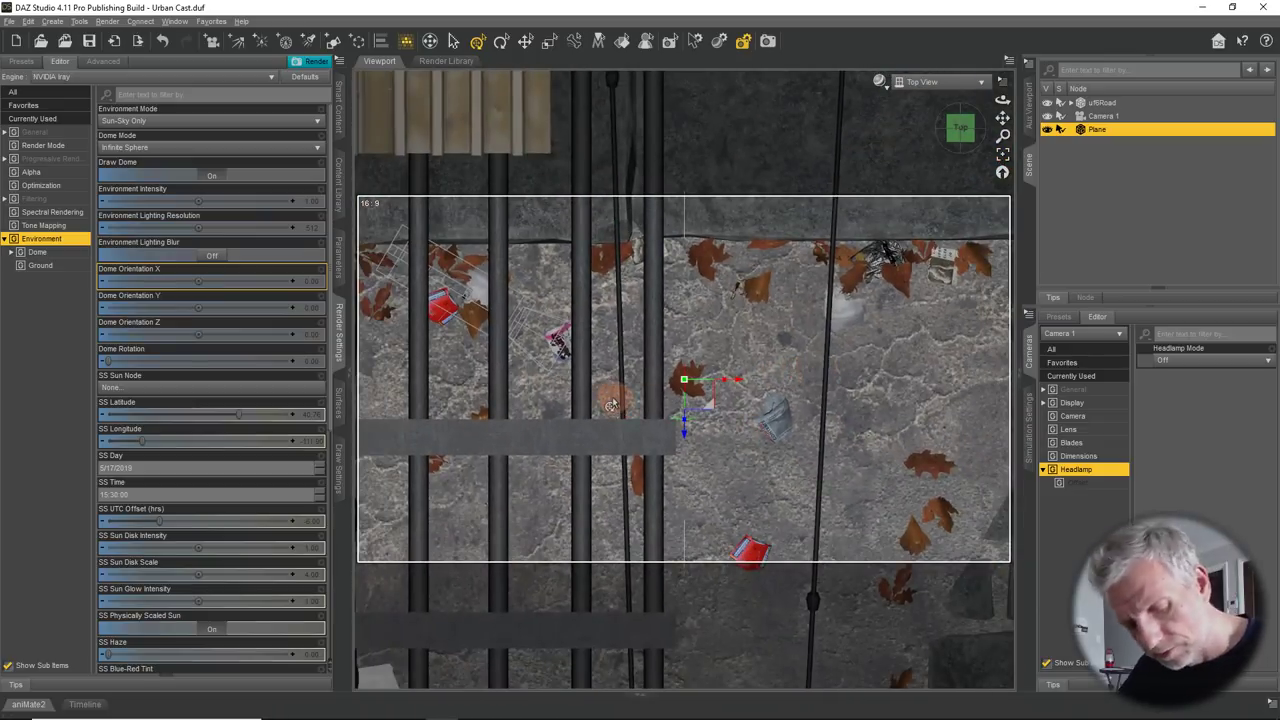
{"action": "scroll", "coordinate": [611, 404], "scroll_direction": "up", "scroll_amount": 4}
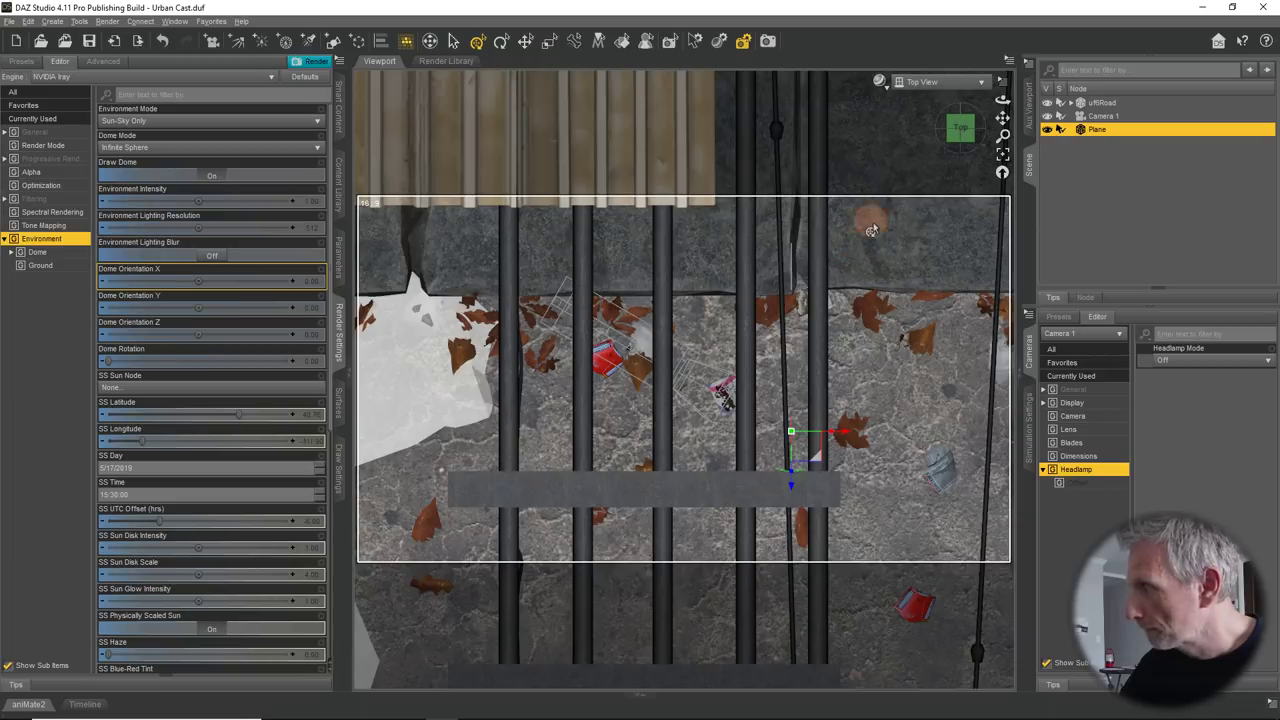
{"action": "left_click", "coordinate": [972, 81]}
- Orbit the perspective view down the alley and frame the view on Camera 1
{"action": "left_click", "coordinate": [970, 91]}
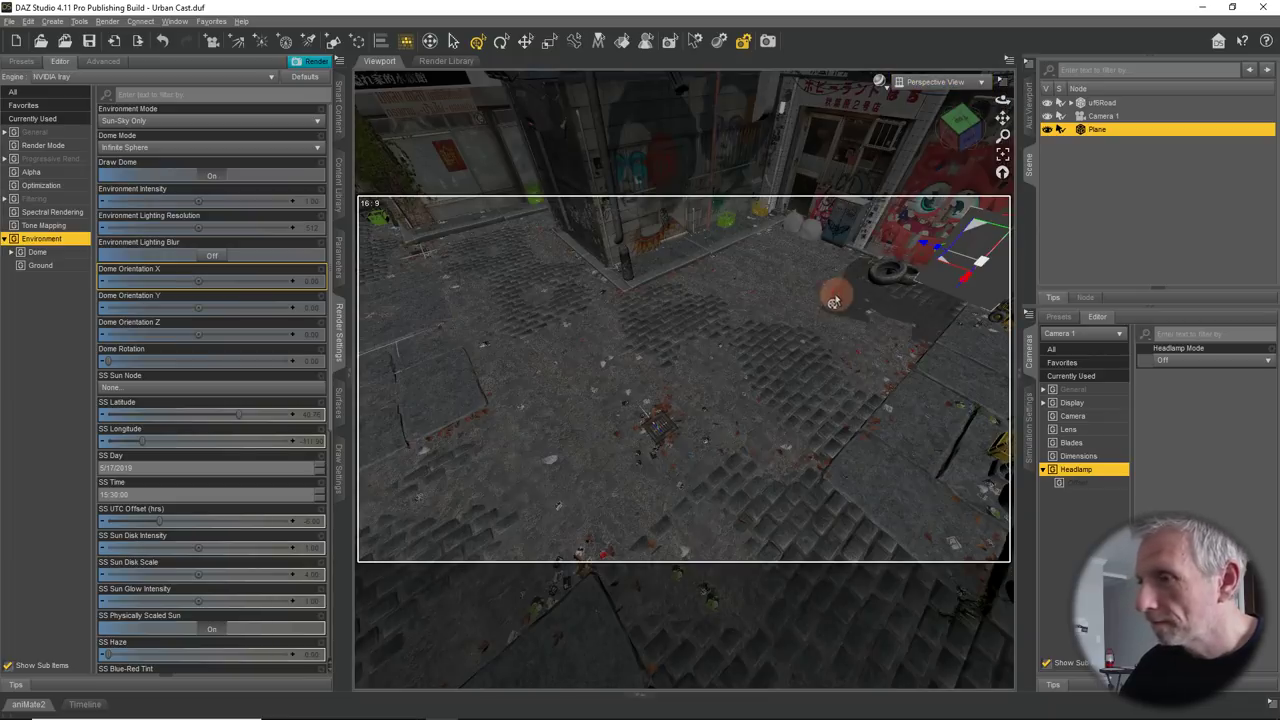
{"action": "left_click_drag", "start_coordinate": [723, 331], "coordinate": [726, 327]}
{"action": "left_click", "coordinate": [706, 410]}
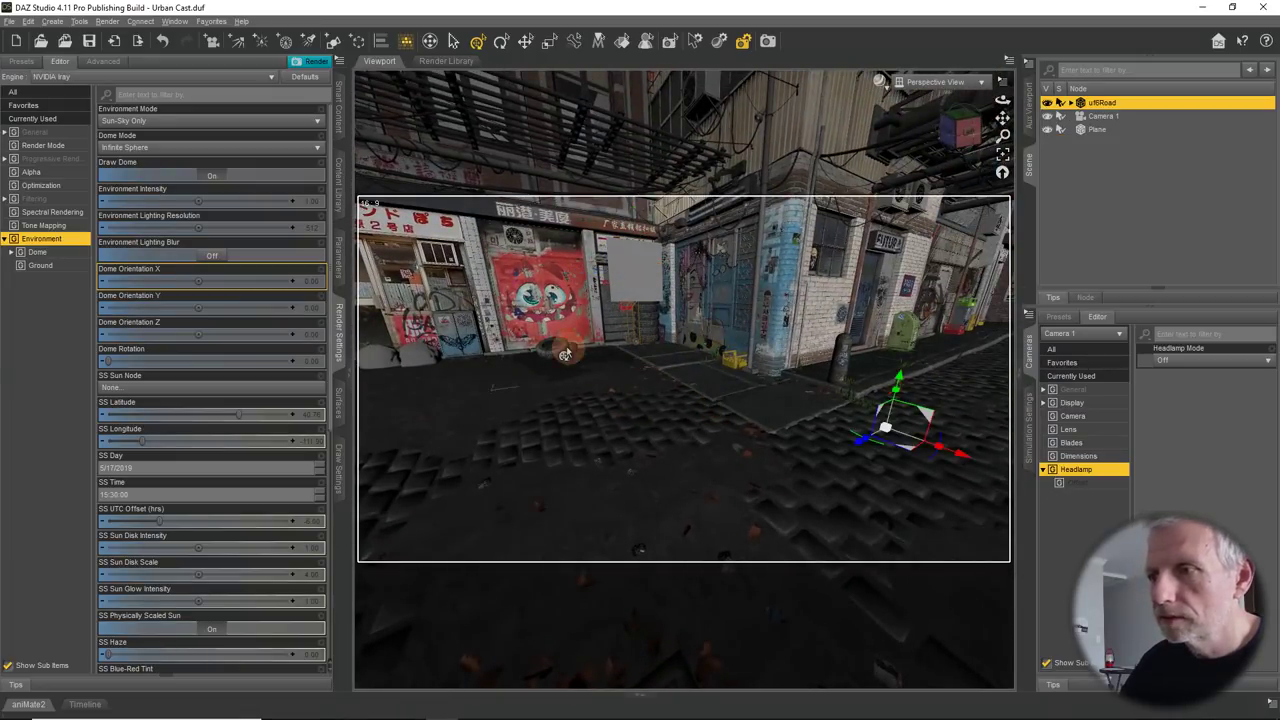
{"action": "left_click_drag", "start_coordinate": [580, 345], "coordinate": [468, 335]}
{"action": "left_click_drag", "start_coordinate": [590, 398], "coordinate": [589, 386]}
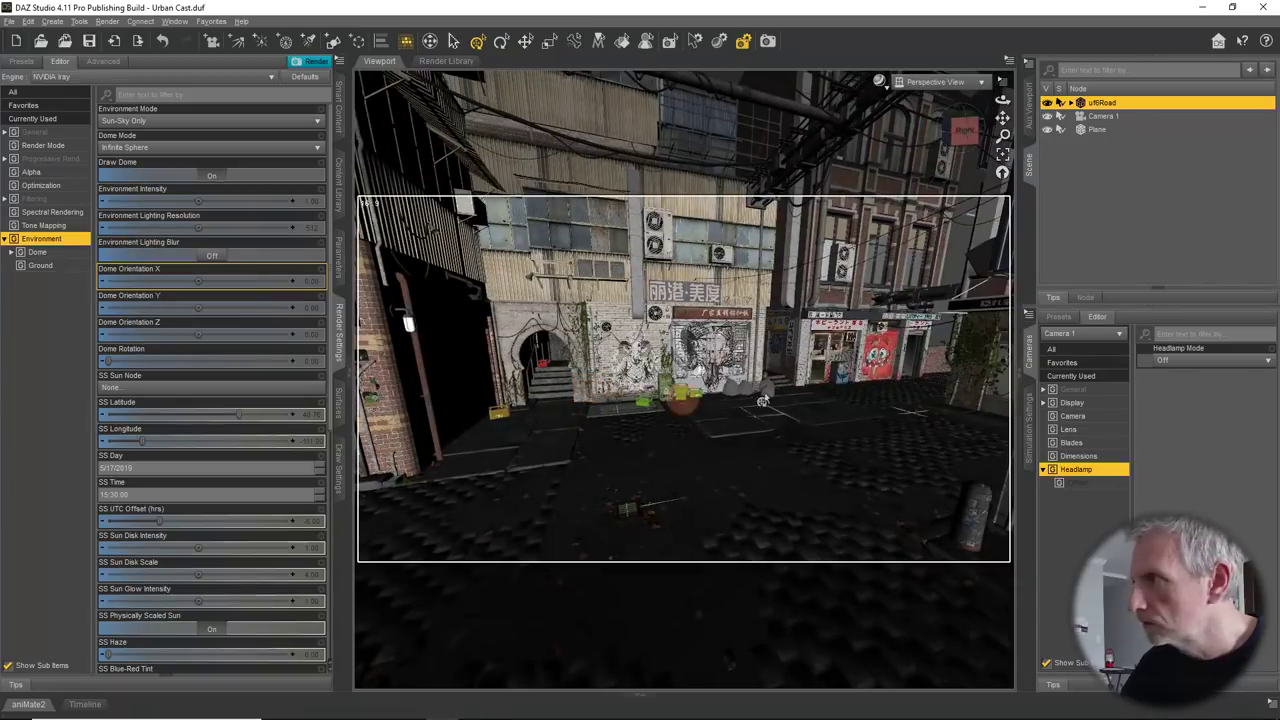
{"action": "left_click", "coordinate": [1110, 118]}
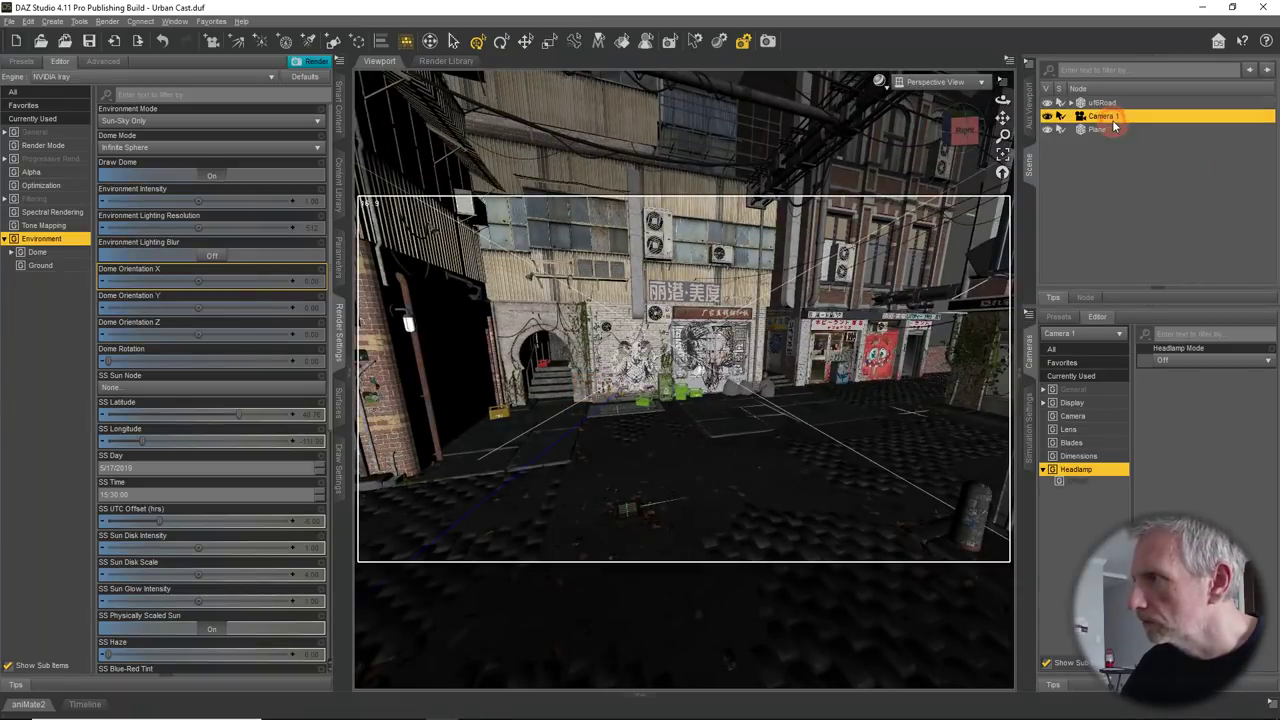
{"action": "left_click", "coordinate": [987, 178]}
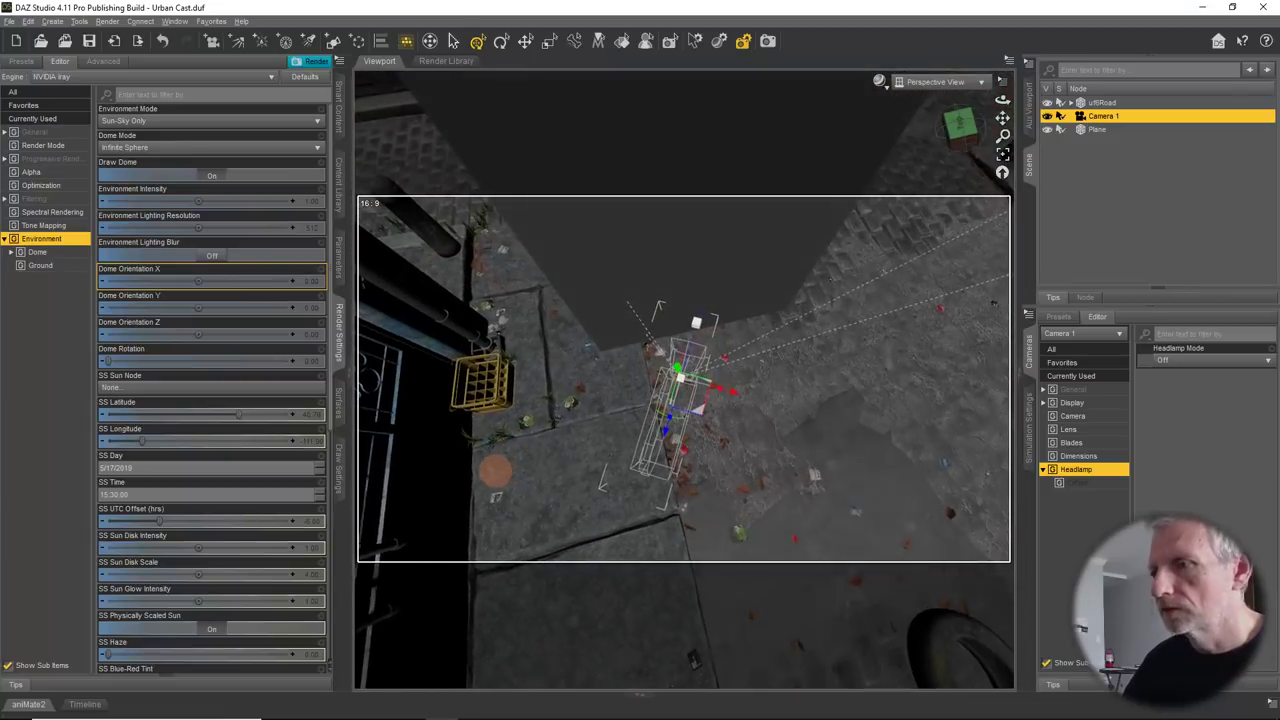
- Select the Plane and rotate it upright to face Camera 1, about -32.98° on Y
{"action": "left_click", "coordinate": [683, 223]}
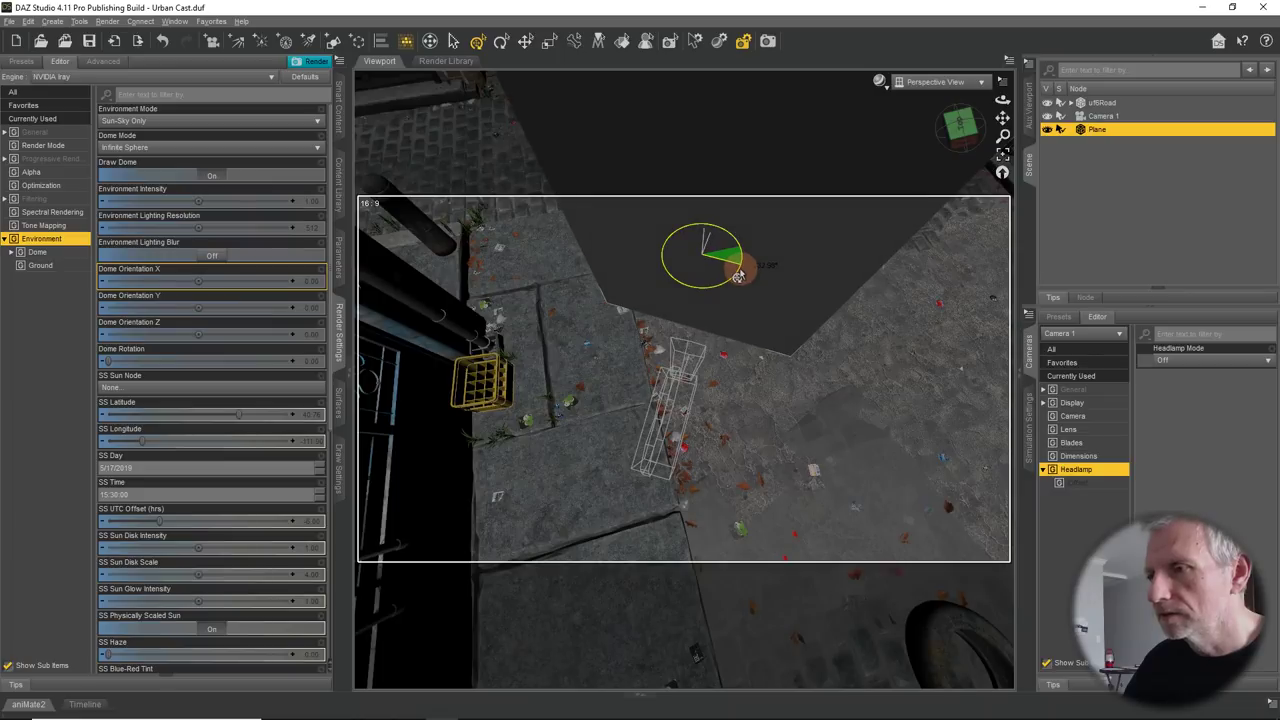
{"action": "mouse_move", "coordinate": [709, 347]}
{"action": "left_mouse_down", "text": "alt"}
{"action": "mouse_move", "coordinate": [743, 329]}
{"action": "mouse_move", "coordinate": [606, 366]}
{"action": "mouse_move", "coordinate": [586, 409]}
{"action": "mouse_move", "coordinate": [537, 443]}
{"action": "mouse_move", "coordinate": [546, 451]}
{"action": "left_mouse_up", "text": "alt"}
{"action": "left_click", "coordinate": [651, 413]}
{"action": "left_click", "coordinate": [621, 378]}
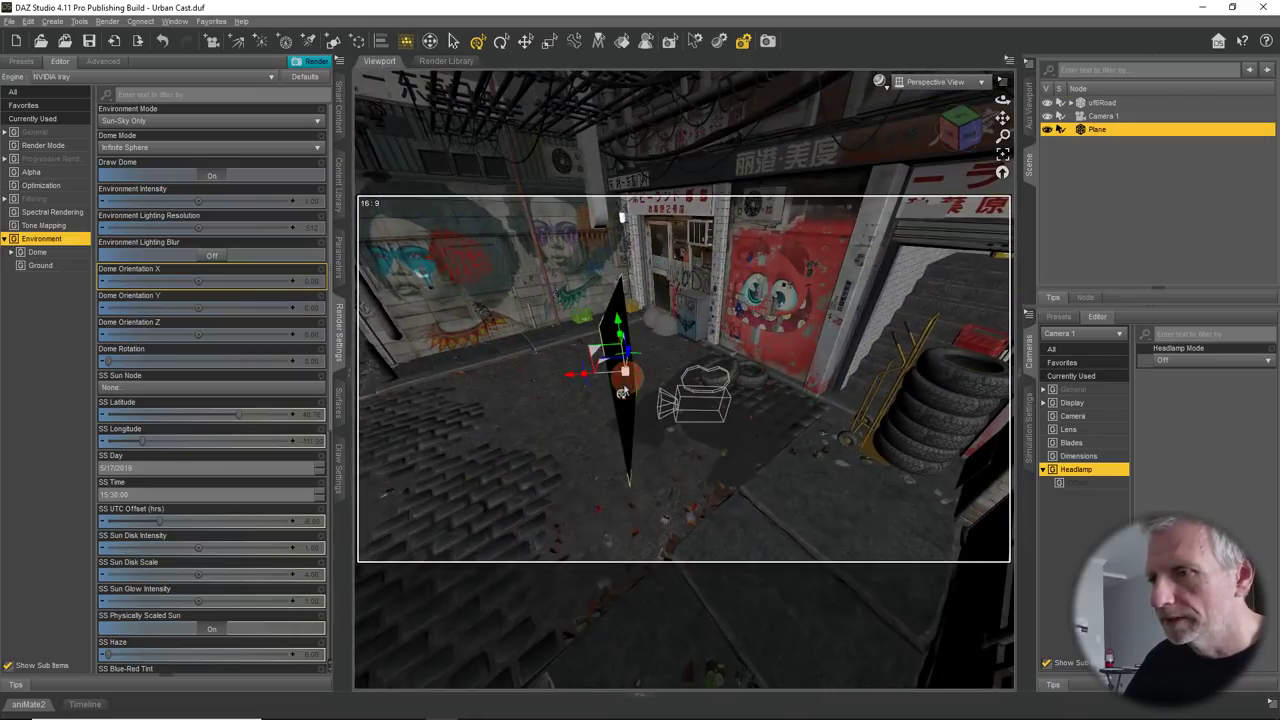
{"action": "left_click_drag", "start_coordinate": [570, 378], "coordinate": [517, 420]}
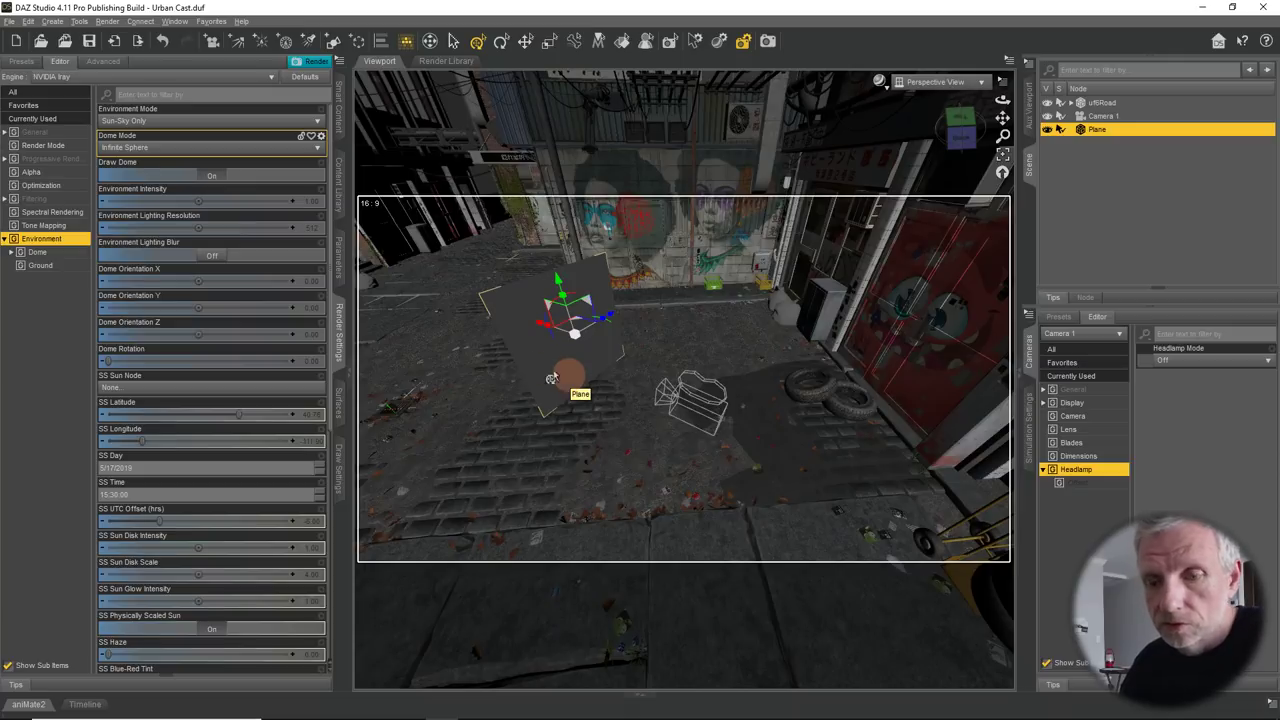
{"action": "left_click", "coordinate": [340, 260]}
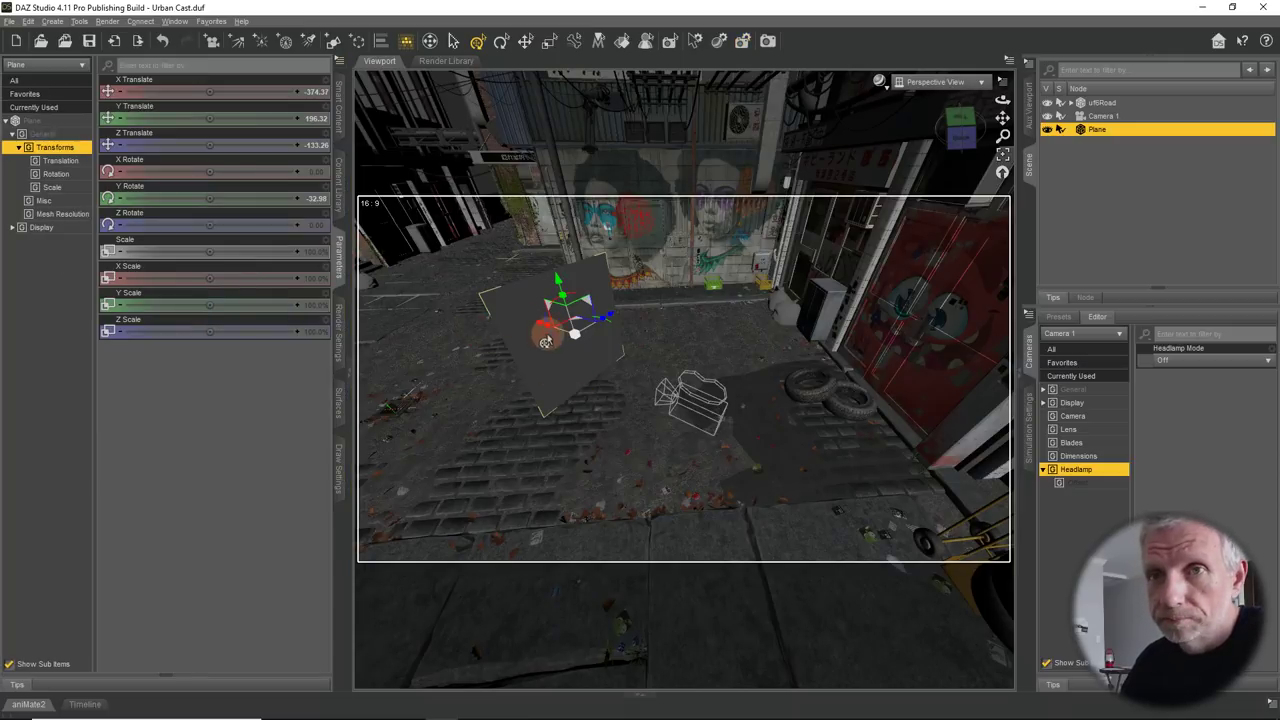
- Set the Plane's Z Scale to 160% and Y Scale to 90%, then orbit to view it from below
{"action": "left_click", "coordinate": [79, 190]}
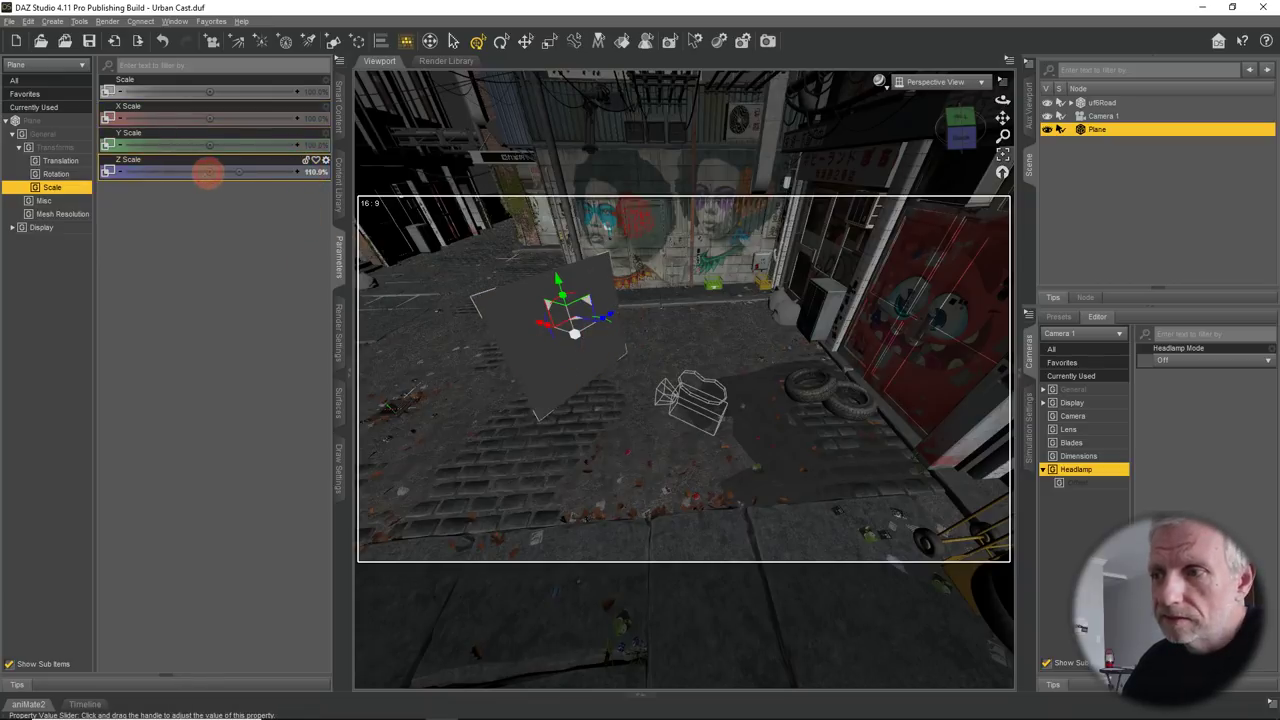
{"action": "left_click_drag", "start_coordinate": [207, 172], "coordinate": [313, 197]}
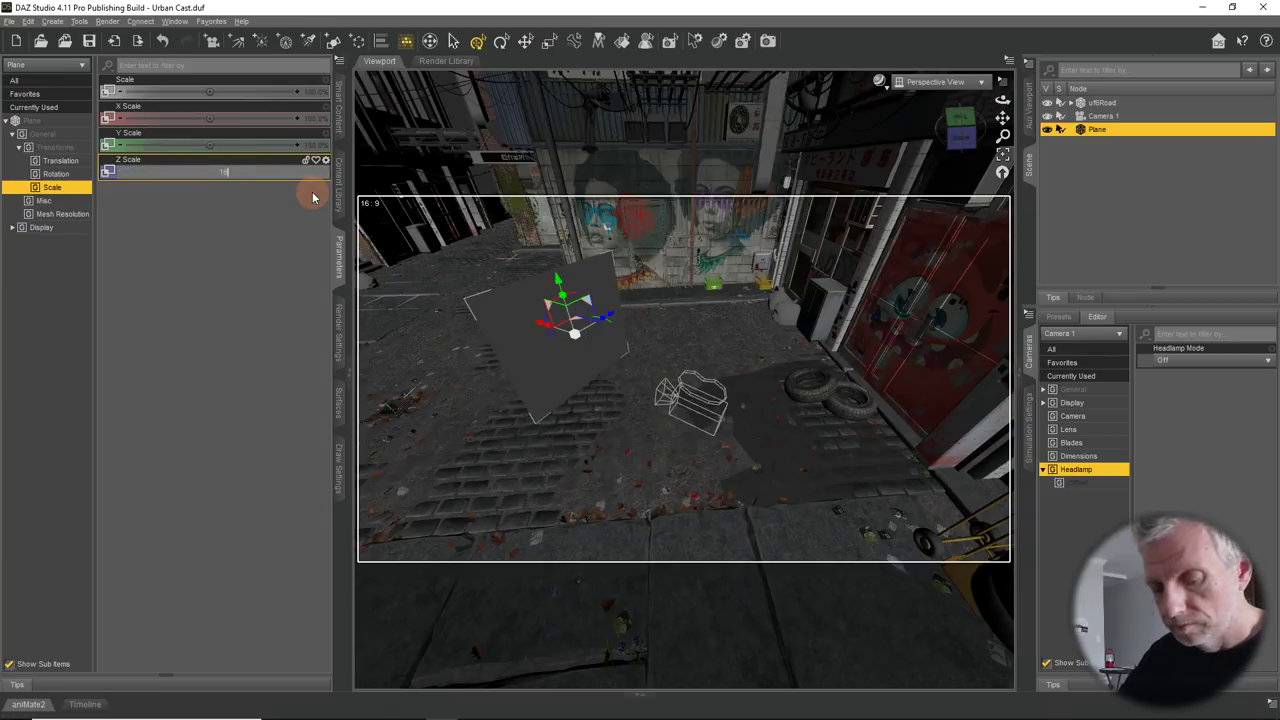
{"action": "type", "text": "160"}
{"action": "key", "text": "Return"}
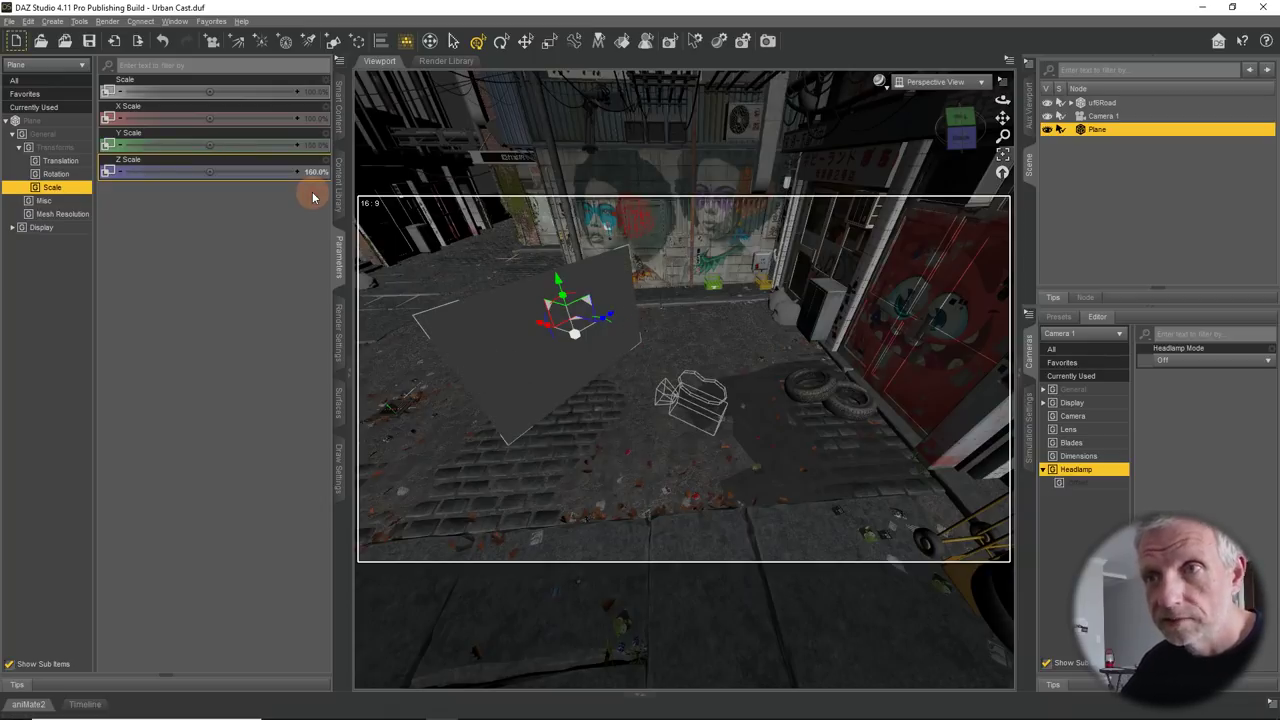
{"action": "left_click_drag", "start_coordinate": [211, 144], "coordinate": [212, 145]}
{"action": "left_click", "coordinate": [311, 146]}
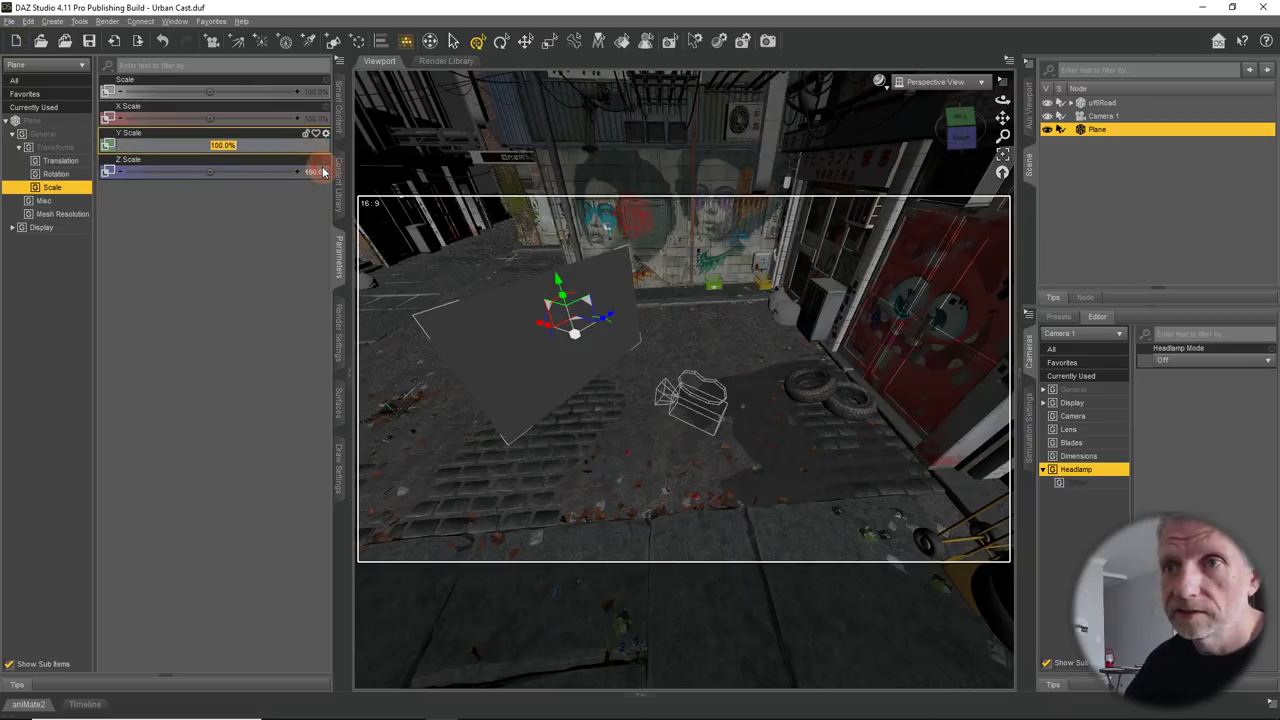
{"action": "type", "text": "90"}
{"action": "key", "text": "Return"}
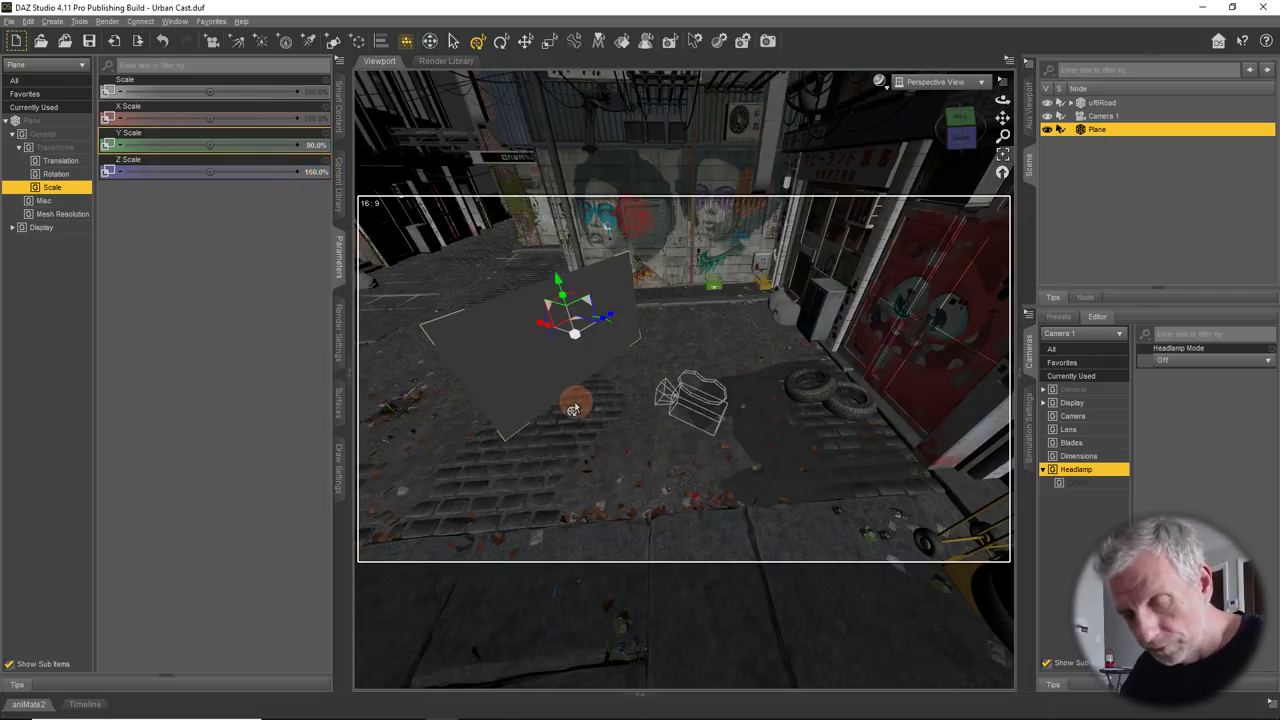
{"action": "mouse_move", "coordinate": [571, 391]}
{"action": "left_mouse_down", "text": "alt"}
{"action": "mouse_move", "coordinate": [571, 380]}
{"action": "mouse_move", "coordinate": [570, 418]}
{"action": "mouse_move", "coordinate": [546, 403]}
{"action": "mouse_move", "coordinate": [569, 394]}
{"action": "mouse_move", "coordinate": [567, 407]}
{"action": "mouse_move", "coordinate": [686, 323]}
{"action": "mouse_move", "coordinate": [654, 263]}
{"action": "mouse_move", "coordinate": [627, 276]}
{"action": "left_mouse_up", "text": "alt"}
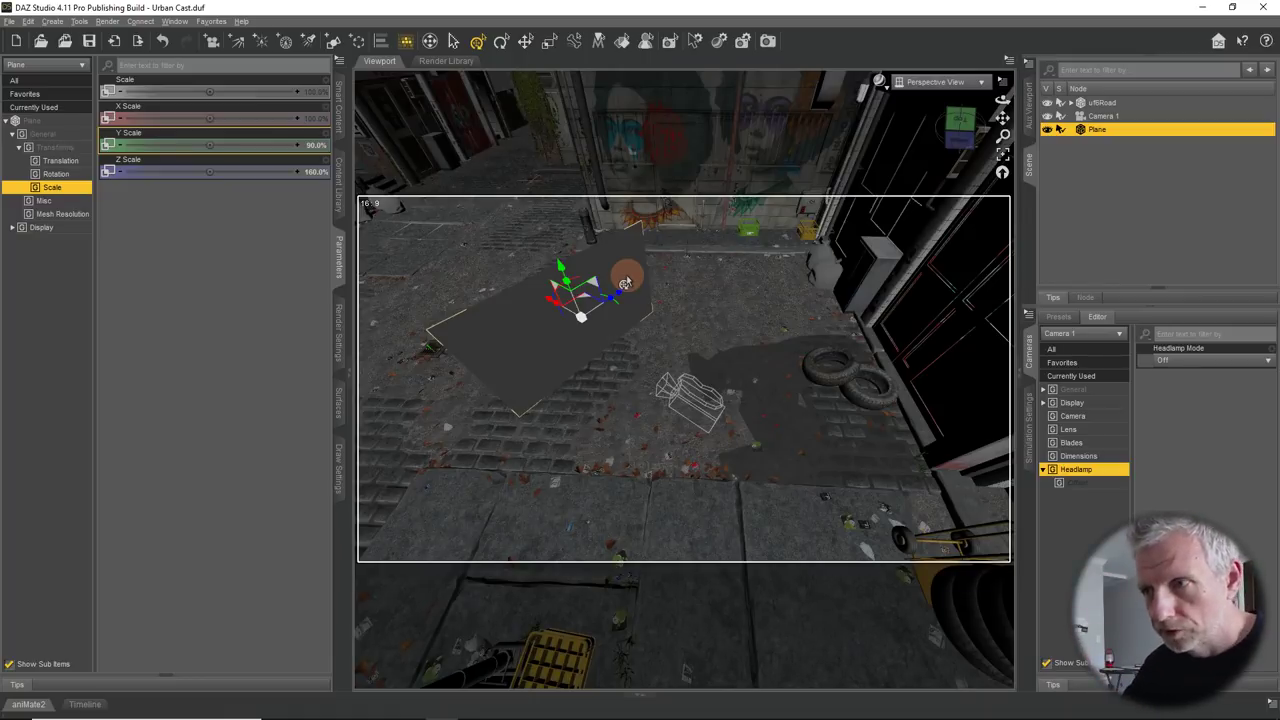
{"action": "mouse_move", "coordinate": [626, 274]}
{"action": "left_mouse_down", "text": "alt"}
{"action": "mouse_move", "coordinate": [586, 314]}
{"action": "mouse_move", "coordinate": [586, 349]}
{"action": "mouse_move", "coordinate": [566, 366]}
{"action": "mouse_move", "coordinate": [506, 347]}
{"action": "mouse_move", "coordinate": [523, 386]}
{"action": "mouse_move", "coordinate": [480, 414]}
{"action": "mouse_move", "coordinate": [528, 405]}
{"action": "mouse_move", "coordinate": [523, 375]}
{"action": "mouse_move", "coordinate": [513, 422]}
{"action": "mouse_move", "coordinate": [491, 363]}
{"action": "mouse_move", "coordinate": [500, 370]}
{"action": "left_mouse_up", "text": "alt"}
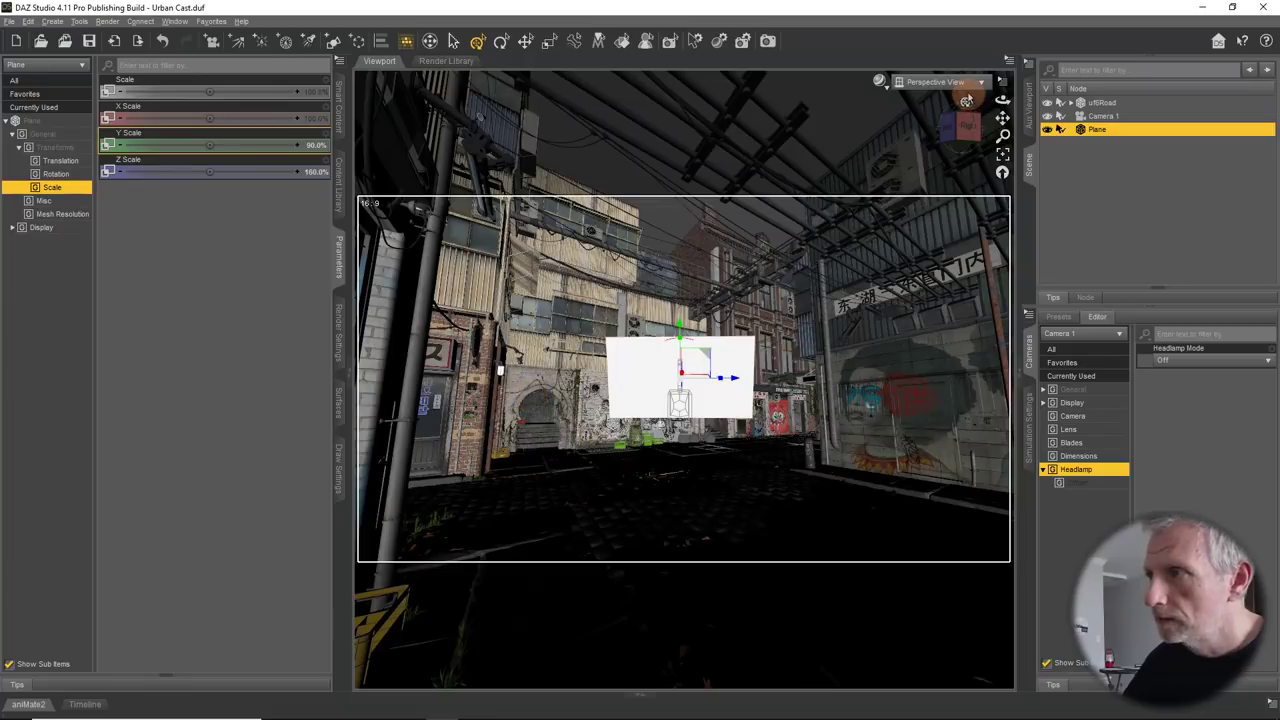
- View through Camera 1 and trial the rotation sliders, undoing to keep X -8.47, Y -31.99, Z 13.27
{"action": "left_click", "coordinate": [940, 81]}
{"action": "left_click", "coordinate": [958, 207]}
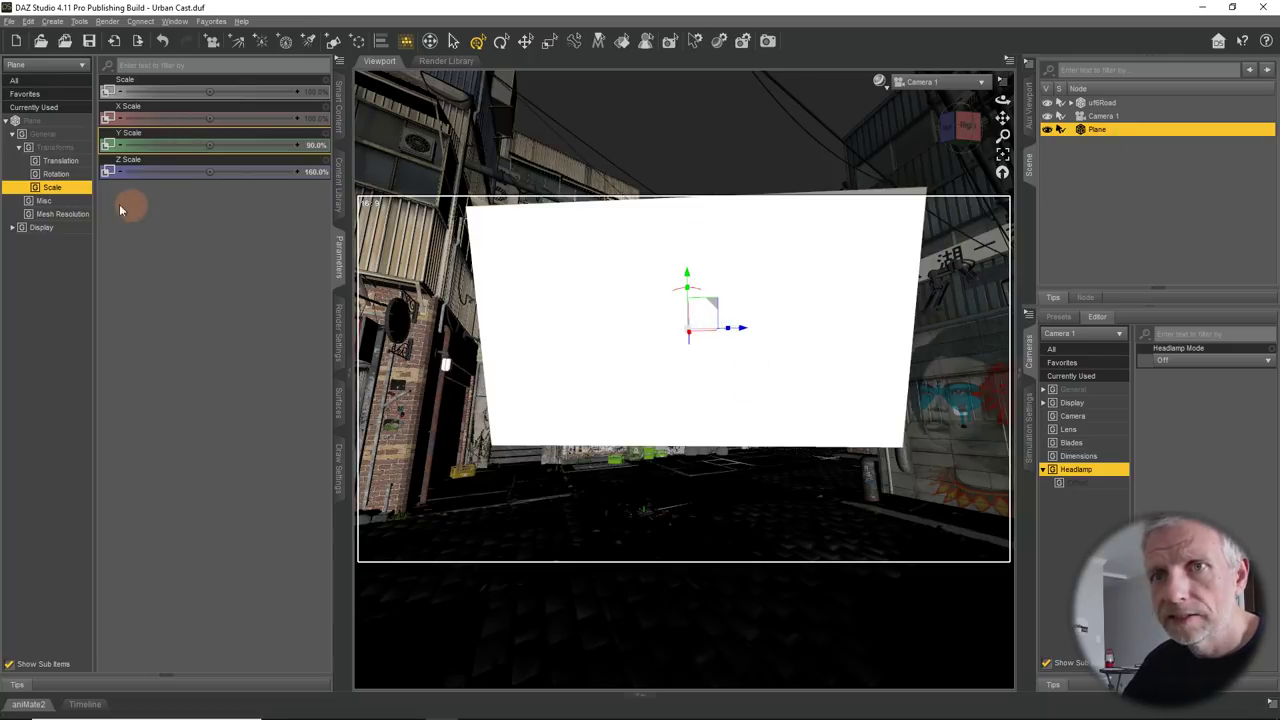
{"action": "left_click", "coordinate": [58, 174]}
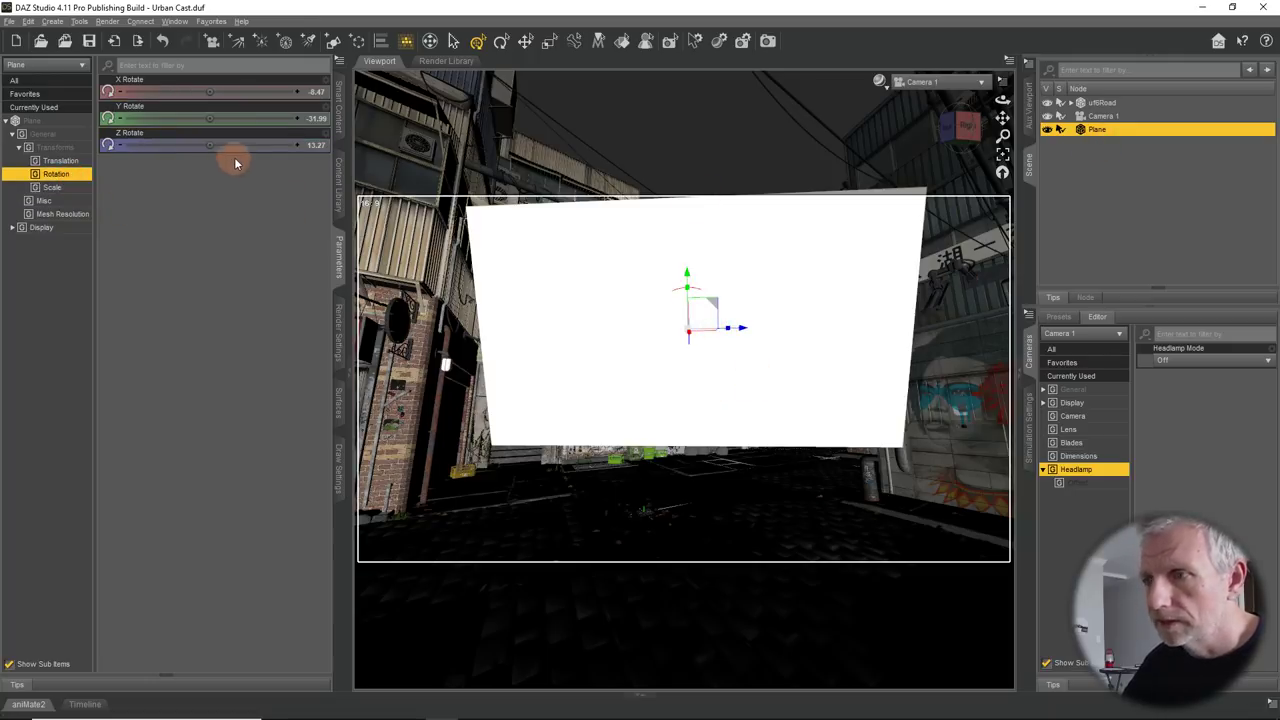
{"action": "mouse_move", "coordinate": [217, 119]}
{"action": "left_mouse_down"}
{"action": "mouse_move", "coordinate": [233, 119]}
{"action": "mouse_move", "coordinate": [214, 120]}
{"action": "mouse_move", "coordinate": [212, 144]}
{"action": "left_mouse_up"}
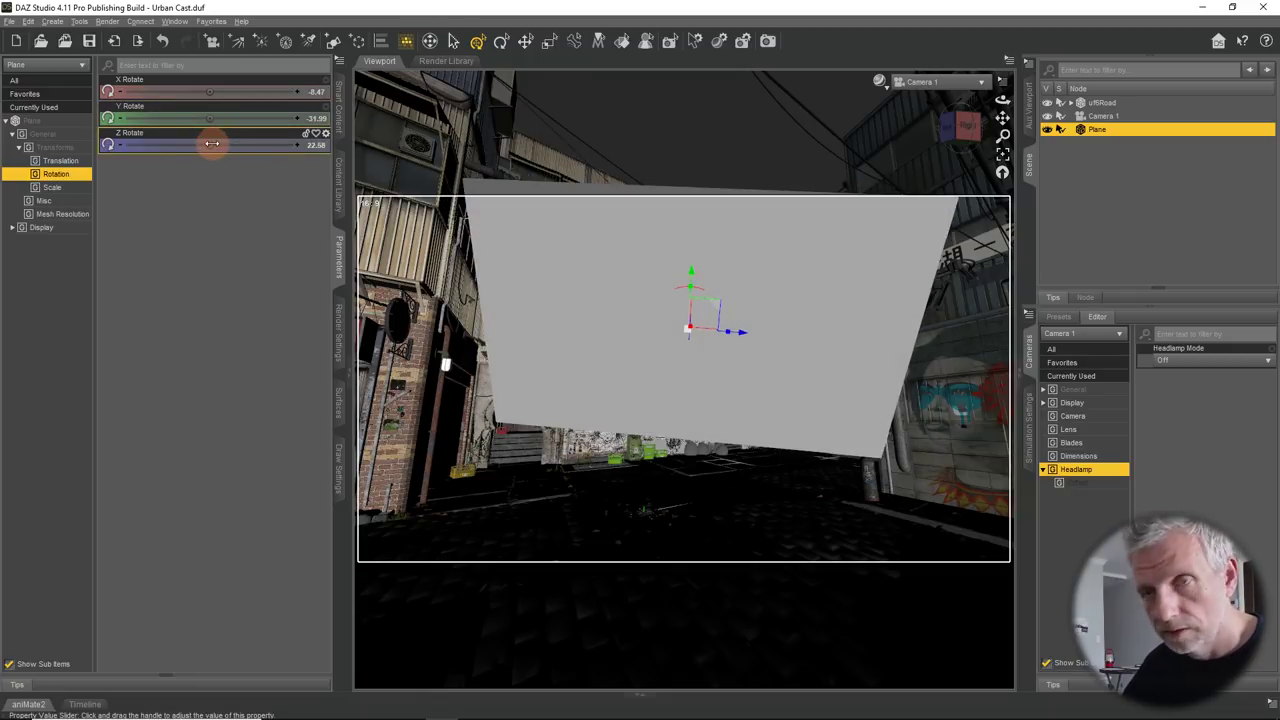
{"action": "key", "text": "ctrl+z"}
{"action": "left_click_drag", "start_coordinate": [209, 89], "coordinate": [209, 90]}
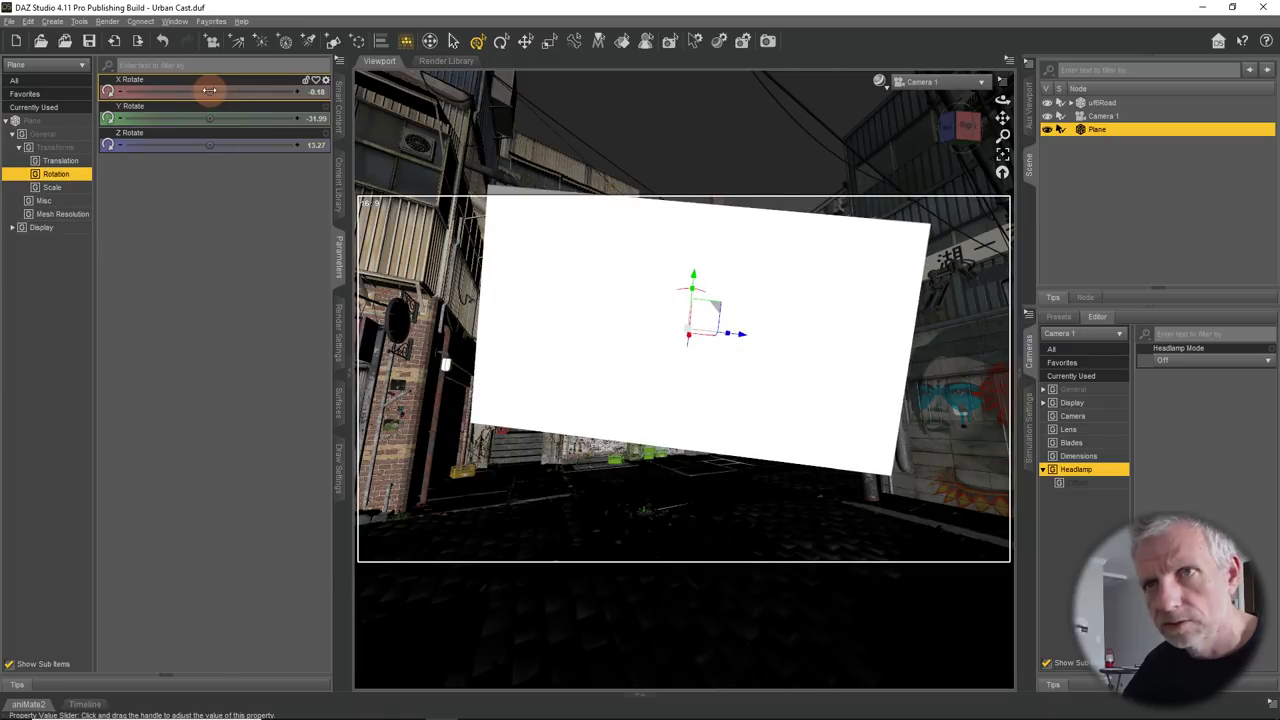
{"action": "key", "text": "ctrl+z"}
{"action": "left_click", "coordinate": [219, 145]}
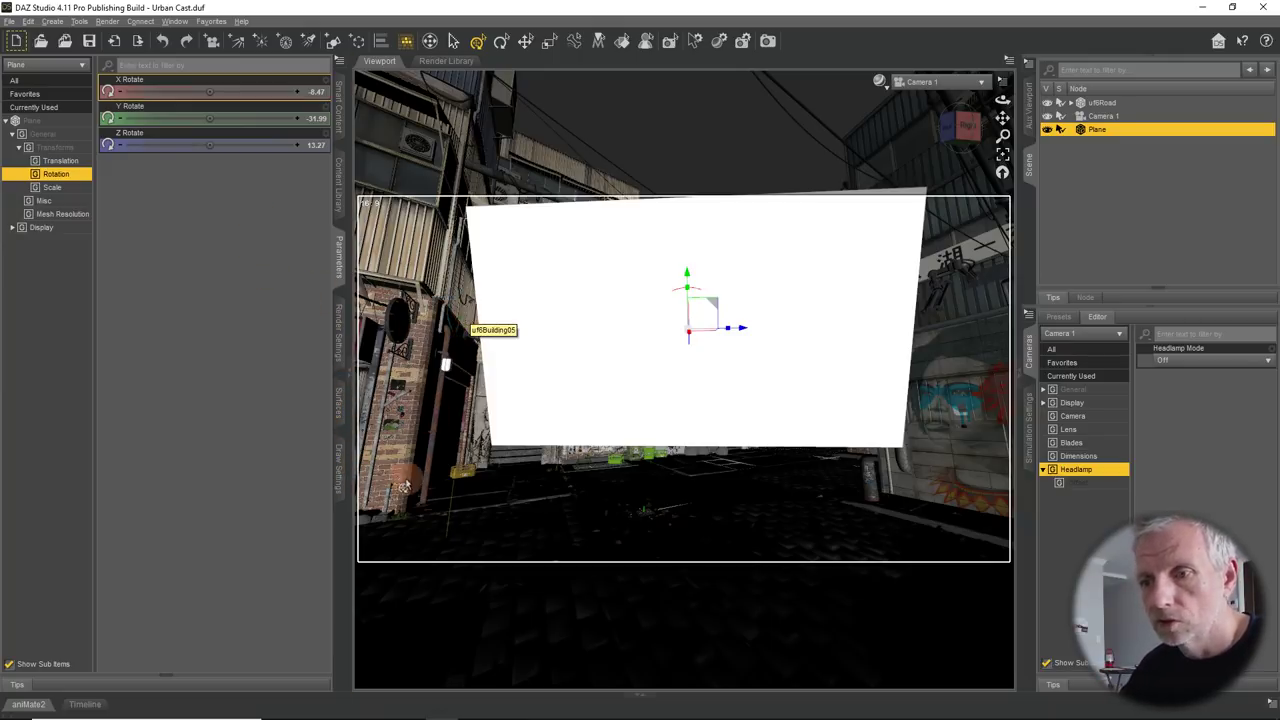
- Dock the Tool Settings pane, set the manipulator to world coordinates, and frame the Plane
{"action": "left_click", "coordinate": [182, 22]}
{"action": "mouse_move", "coordinate": [203, 37]}
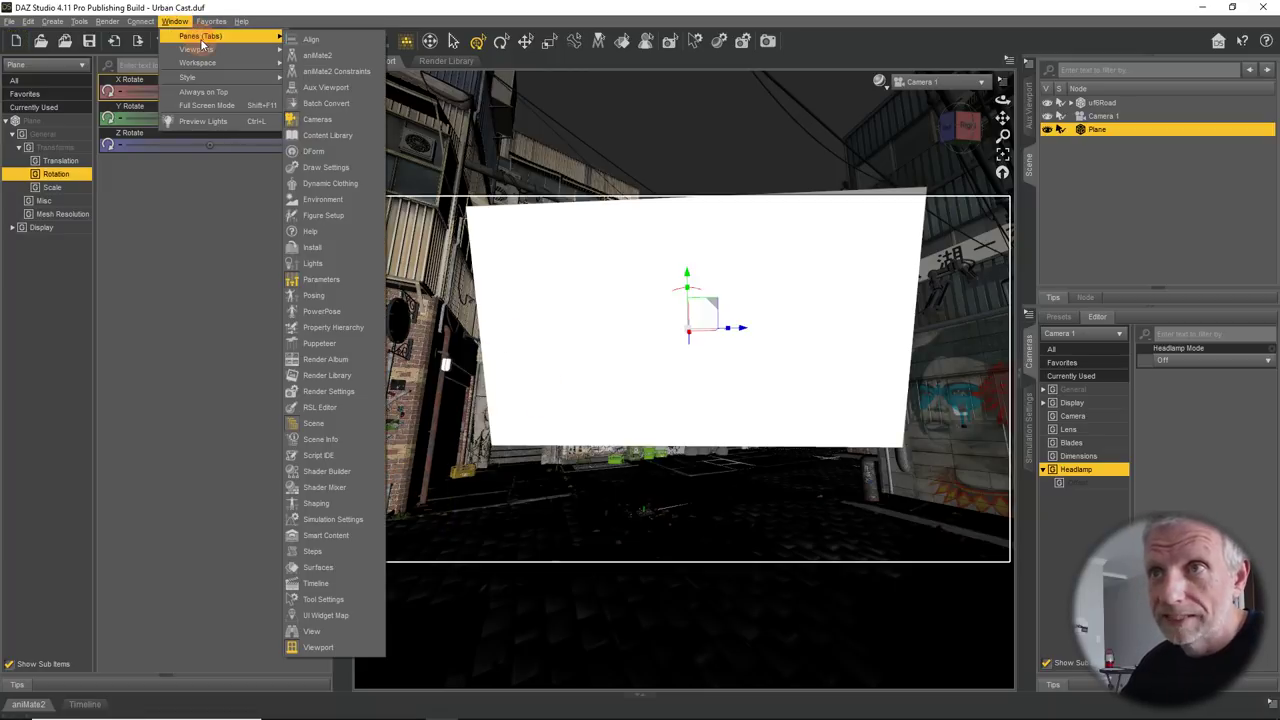
{"action": "left_click", "coordinate": [318, 600]}
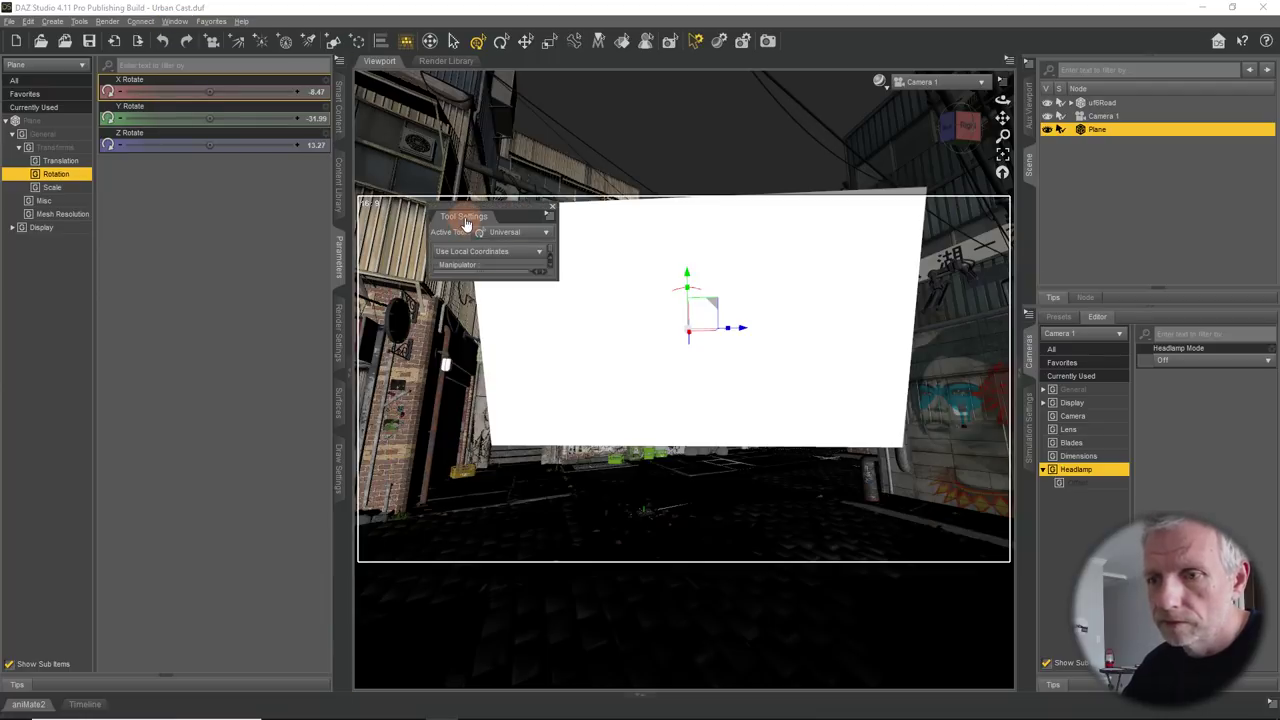
{"action": "left_click_drag", "start_coordinate": [465, 220], "coordinate": [341, 530]}
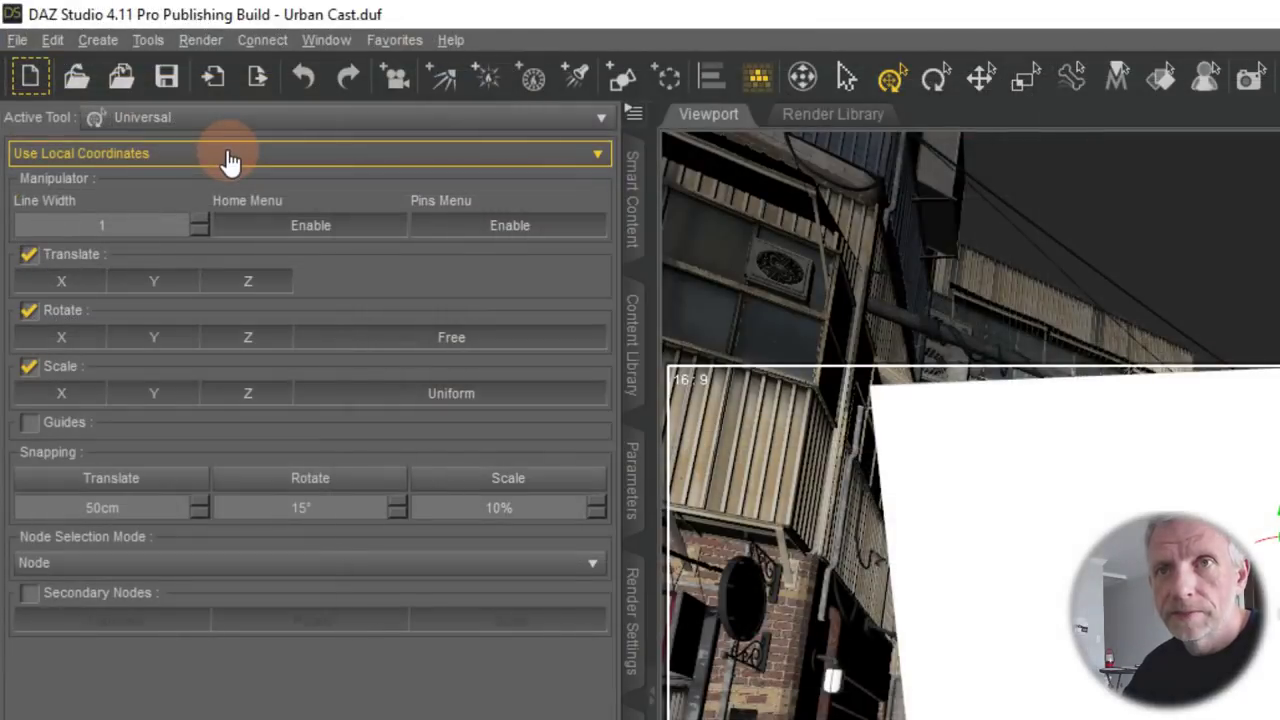
{"action": "left_click", "coordinate": [123, 85]}
{"action": "left_click", "coordinate": [238, 134]}
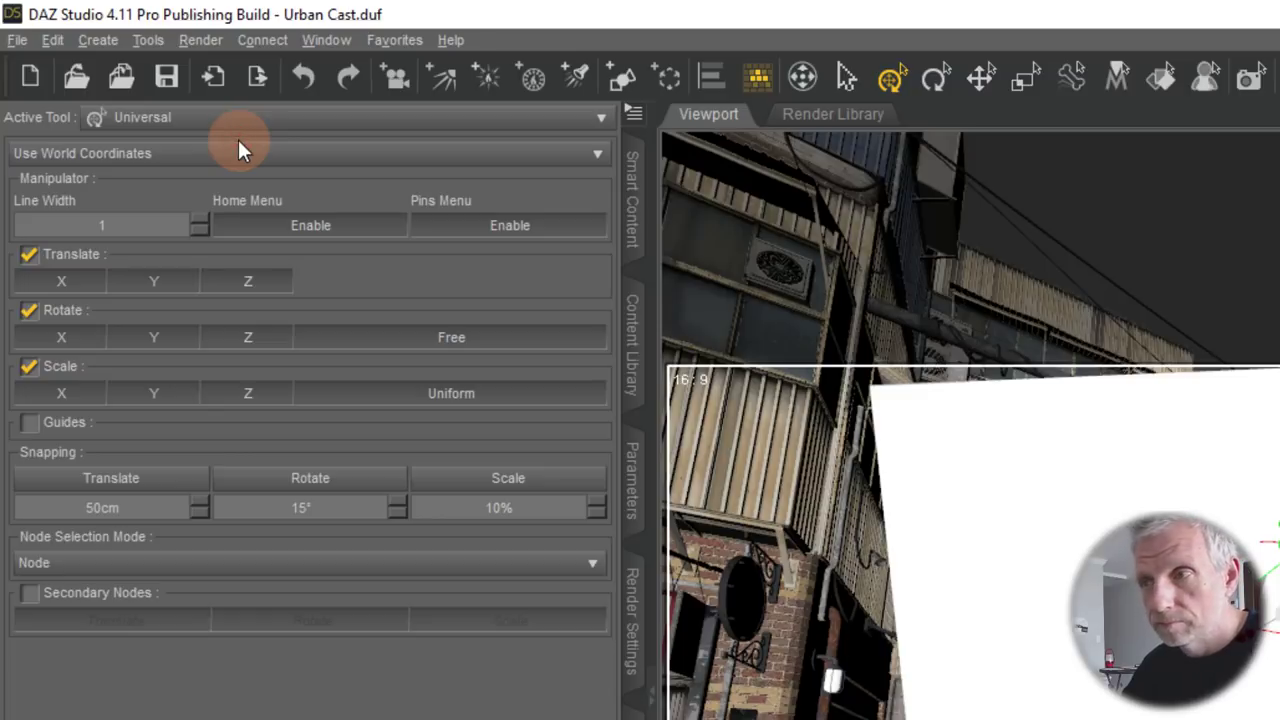
{"action": "key", "text": "ctrl+f"}
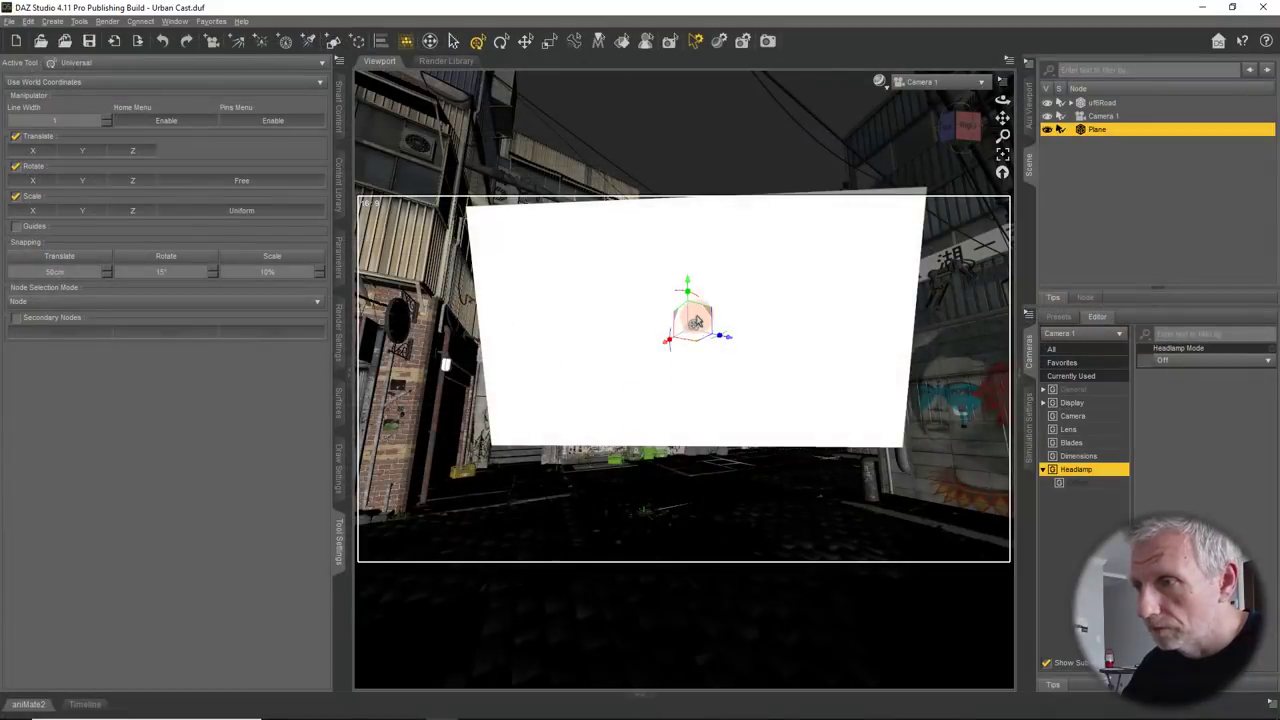
- Try small Y, X and Z rotation tweaks on the Plane, then revert to its previous rotation
{"action": "left_click", "coordinate": [338, 268]}
{"action": "left_click_drag", "start_coordinate": [207, 117], "coordinate": [214, 96]}
{"action": "left_click_drag", "start_coordinate": [206, 144], "coordinate": [210, 118]}
{"action": "key", "text": "ctrl+z"}
{"action": "key", "text": "ctrl+z"}
{"action": "key", "text": "ctrl+z"}
{"action": "key", "text": "ctrl+z"}
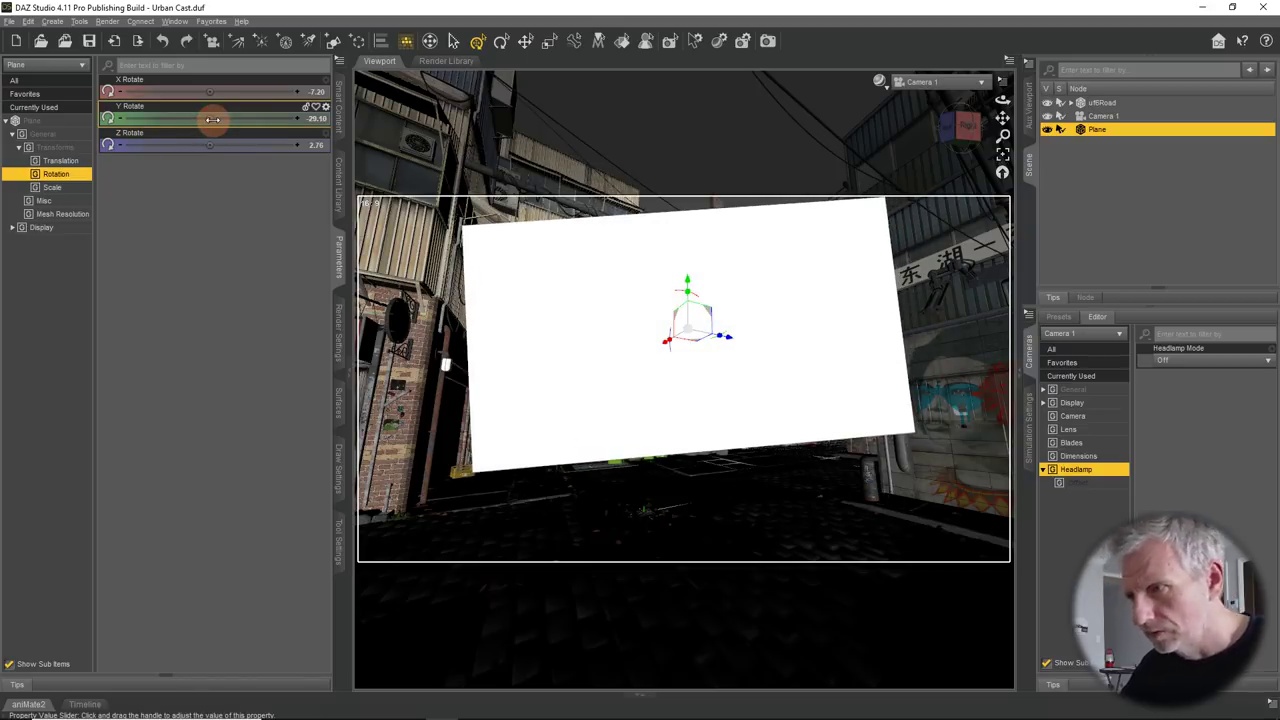
{"action": "left_click", "coordinate": [640, 305]}
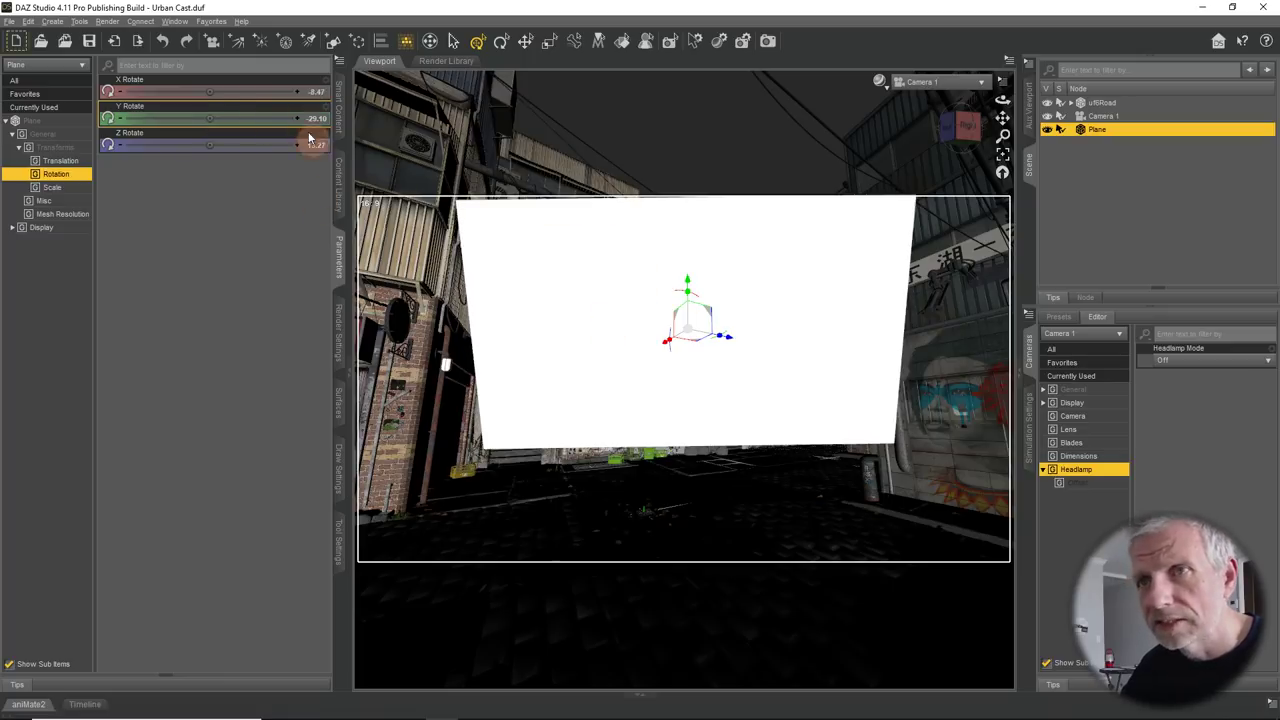
- Switch the manipulator to local coordinates and move the Plane toward Camera 1 until it fills the frame
{"action": "left_click", "coordinate": [339, 550]}
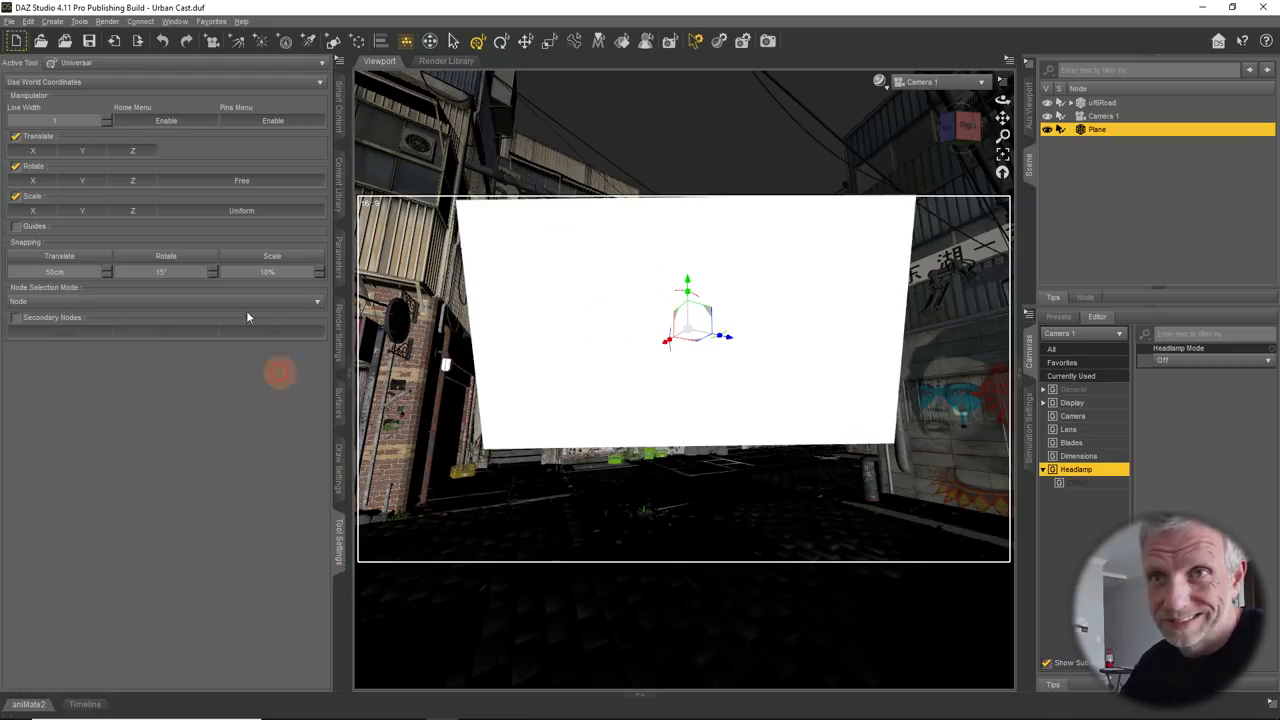
{"action": "left_click", "coordinate": [184, 85]}
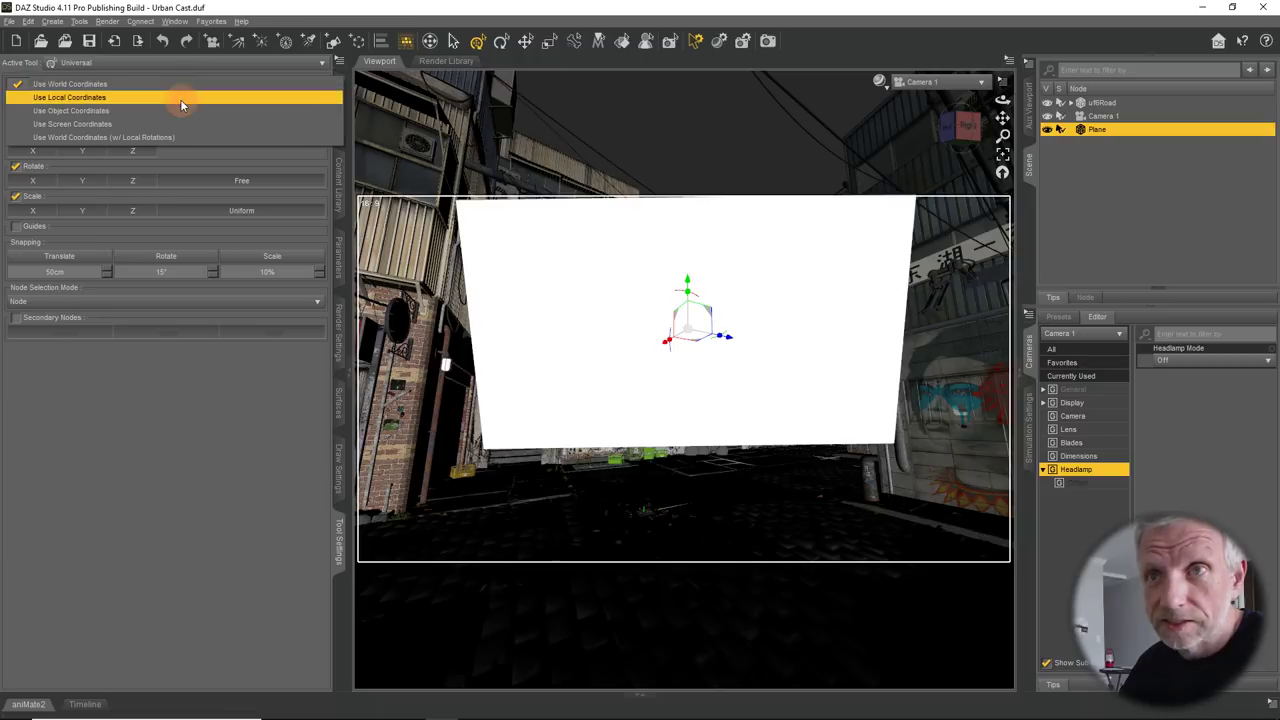
{"action": "left_click", "coordinate": [180, 98]}
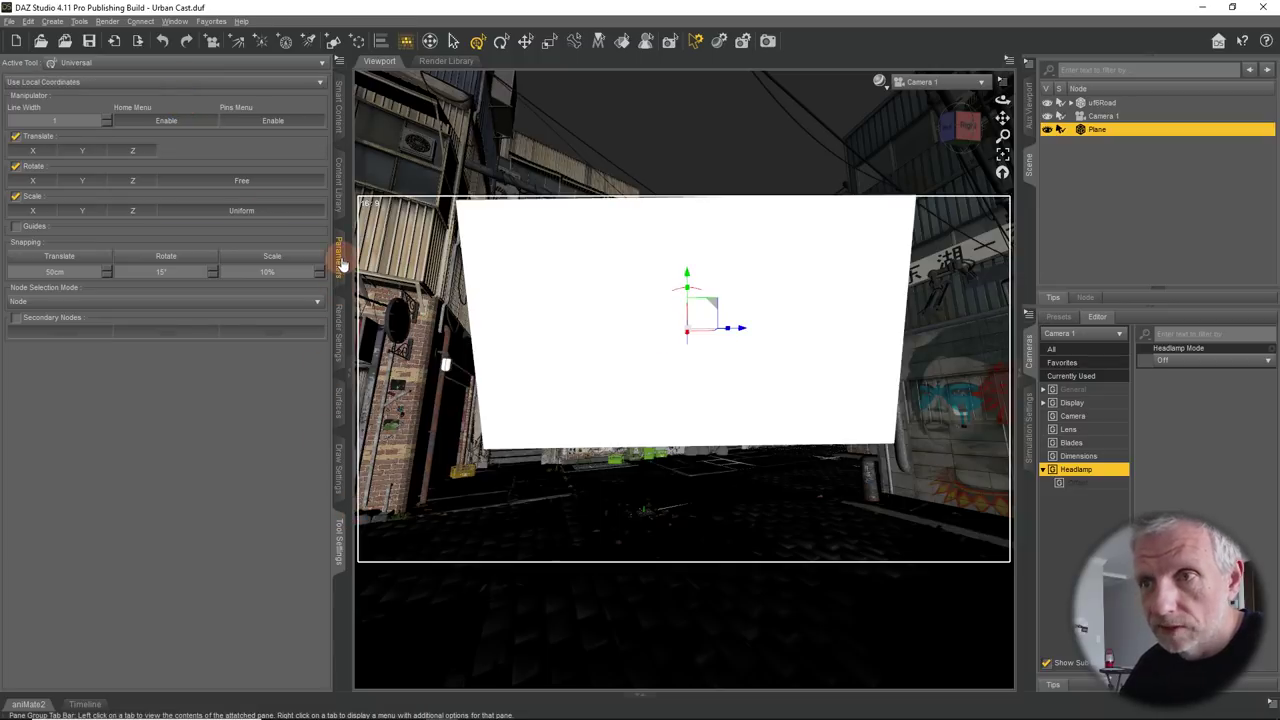
{"action": "left_click", "coordinate": [340, 262]}
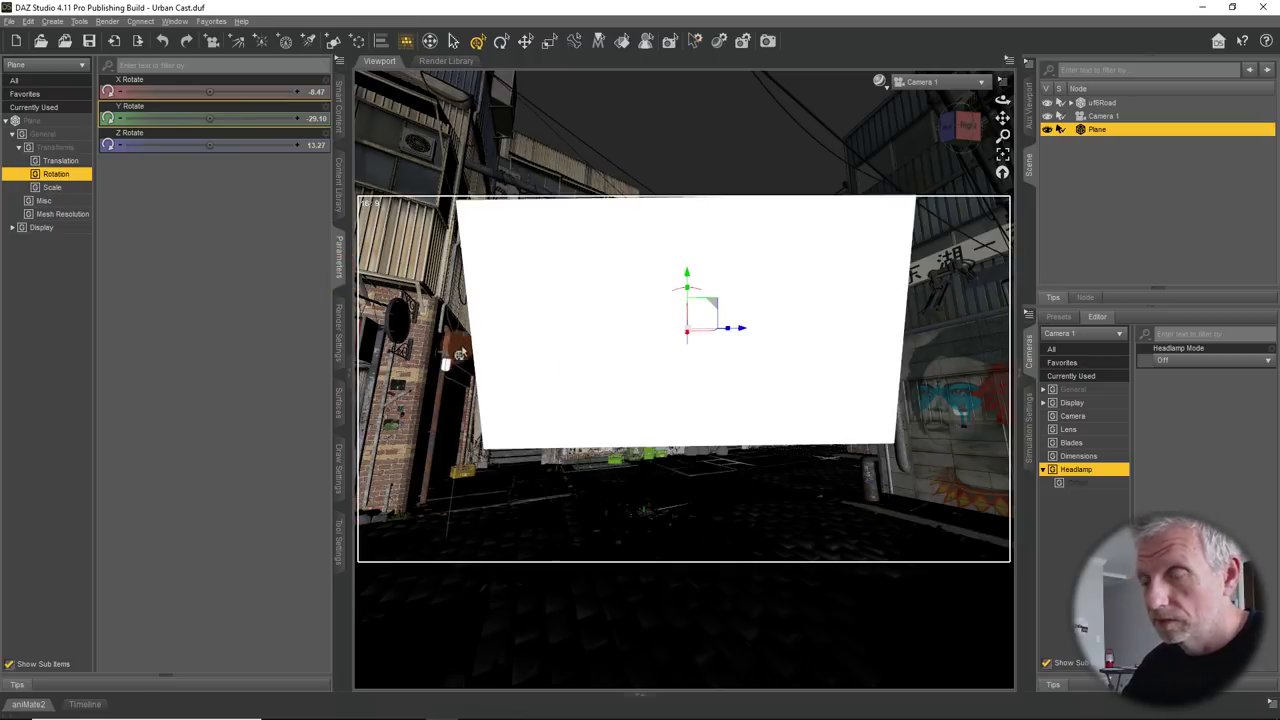
{"action": "left_click_drag", "start_coordinate": [687, 283], "coordinate": [686, 320]}
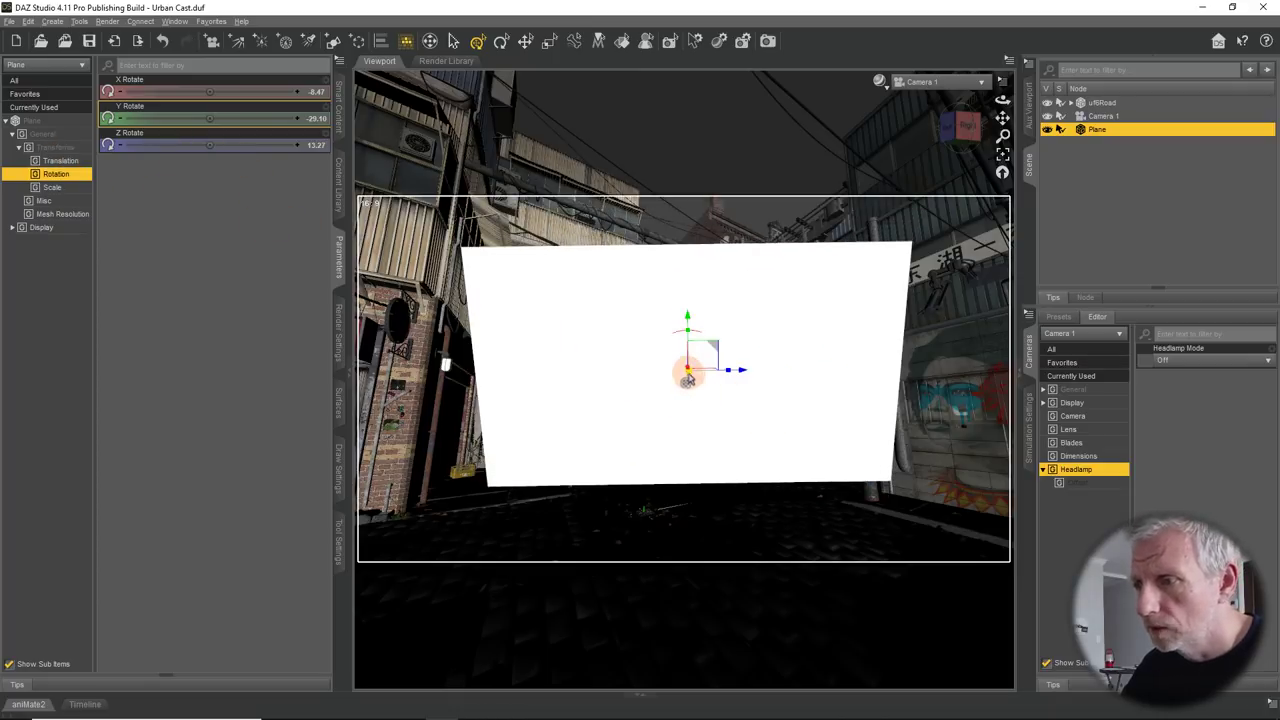
{"action": "left_click_drag", "start_coordinate": [687, 377], "coordinate": [698, 408]}
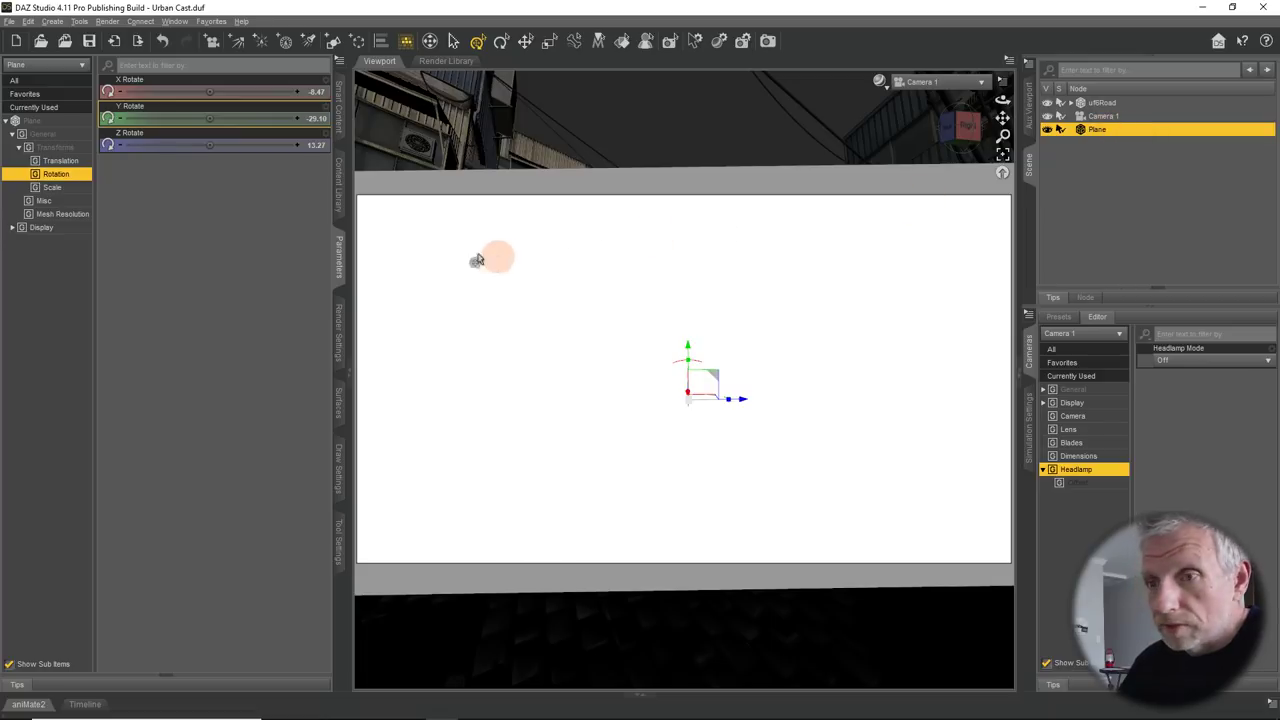
- In Surfaces, set the Plane's Default > Base Color image to FogPlane1.png from Fog Planes
{"action": "left_click", "coordinate": [339, 405]}
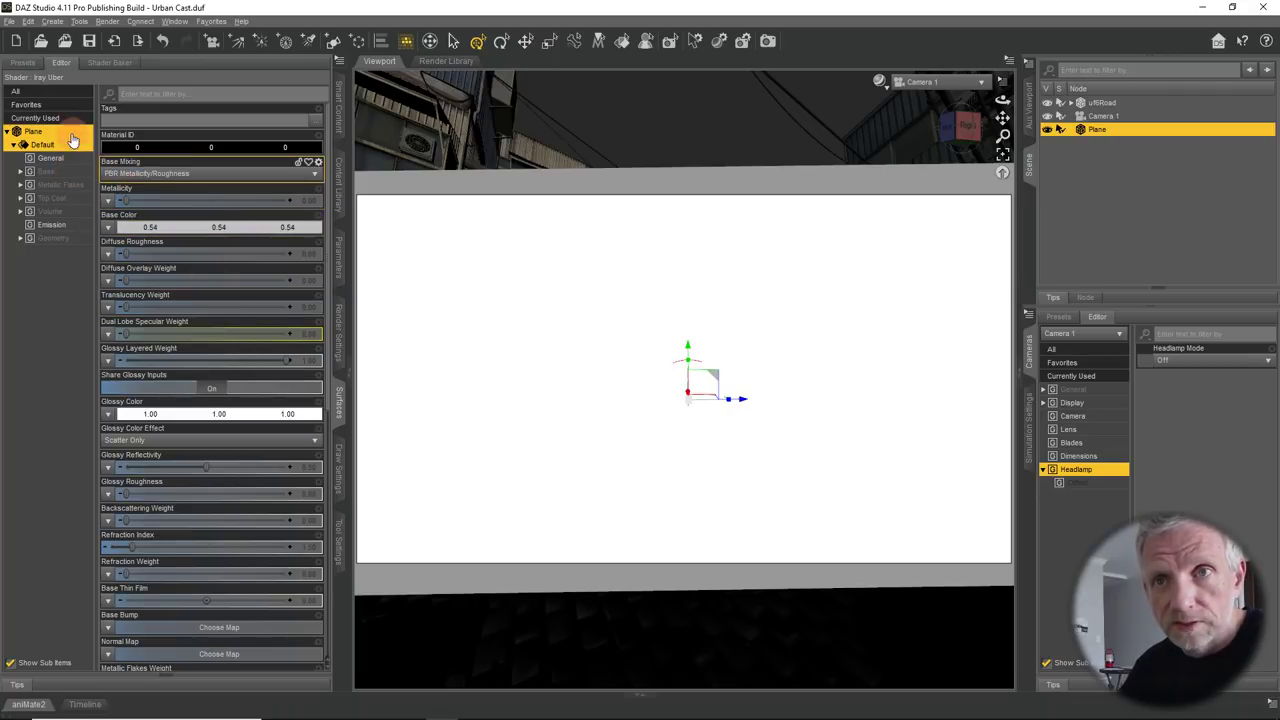
{"action": "left_click", "coordinate": [48, 172]}
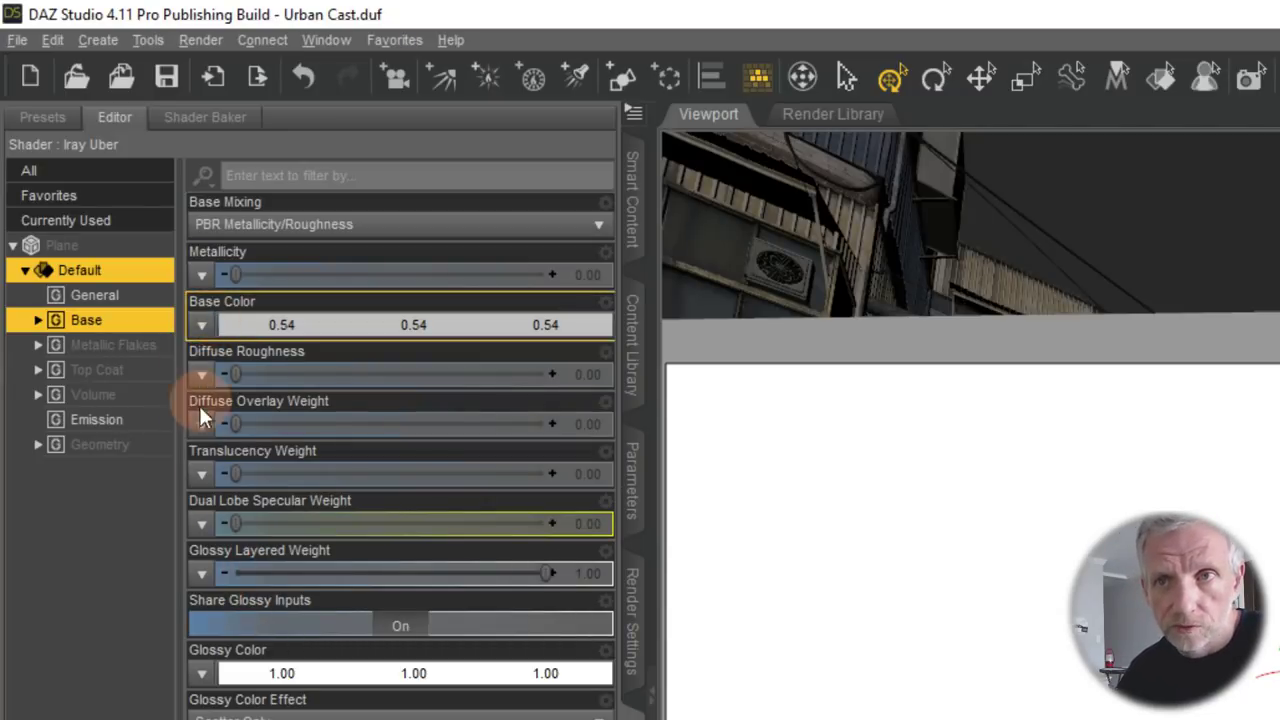
{"action": "left_click", "coordinate": [204, 326]}
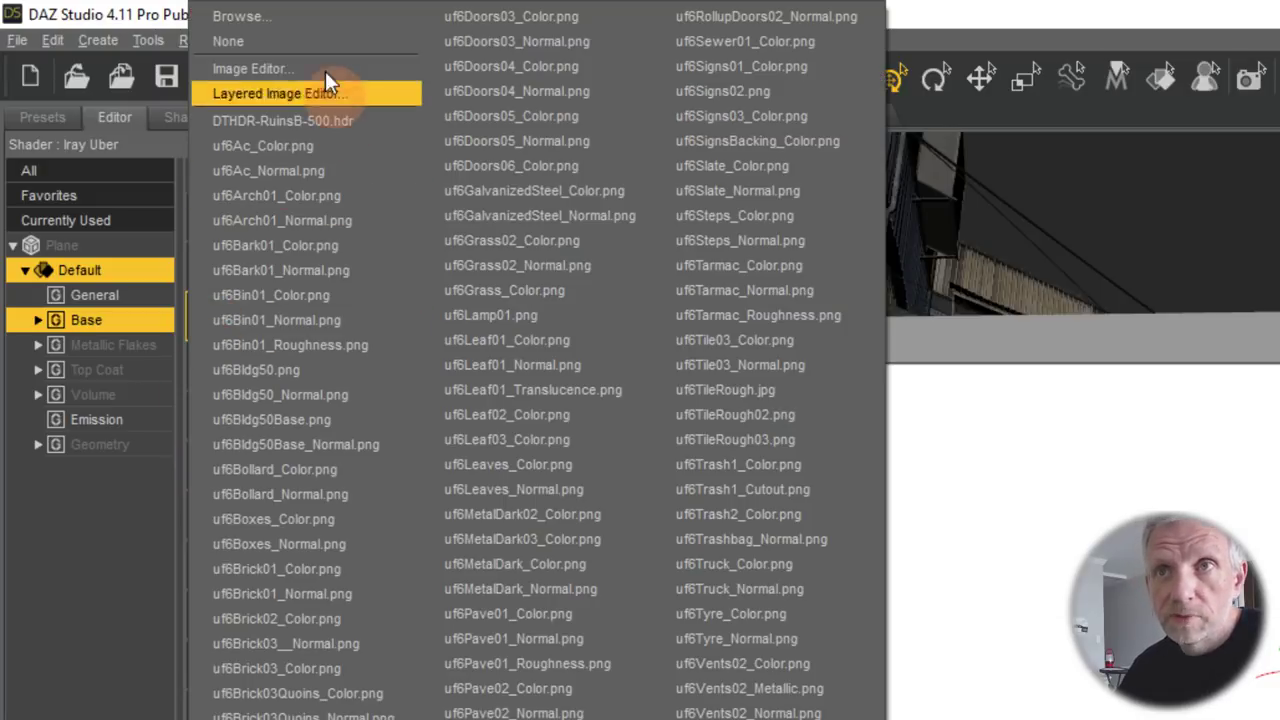
{"action": "left_click", "coordinate": [318, 27]}
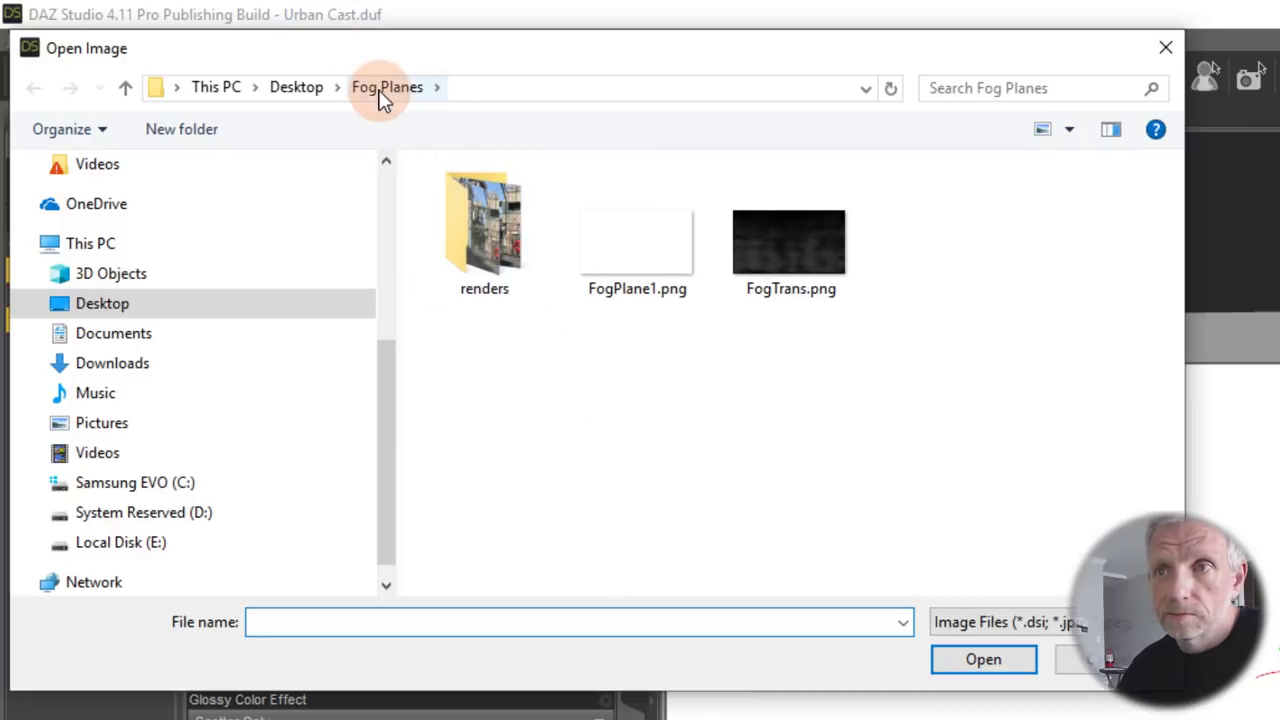
{"action": "left_click", "coordinate": [634, 266]}
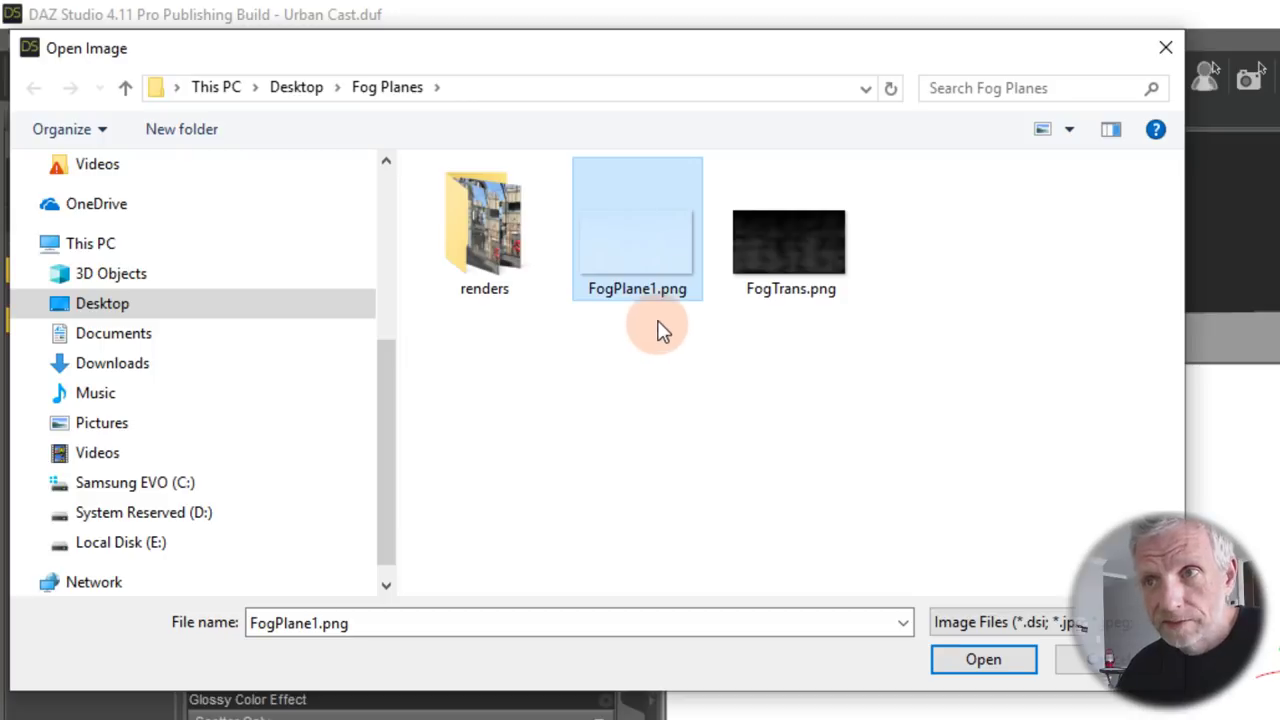
{"action": "left_click", "coordinate": [983, 660]}
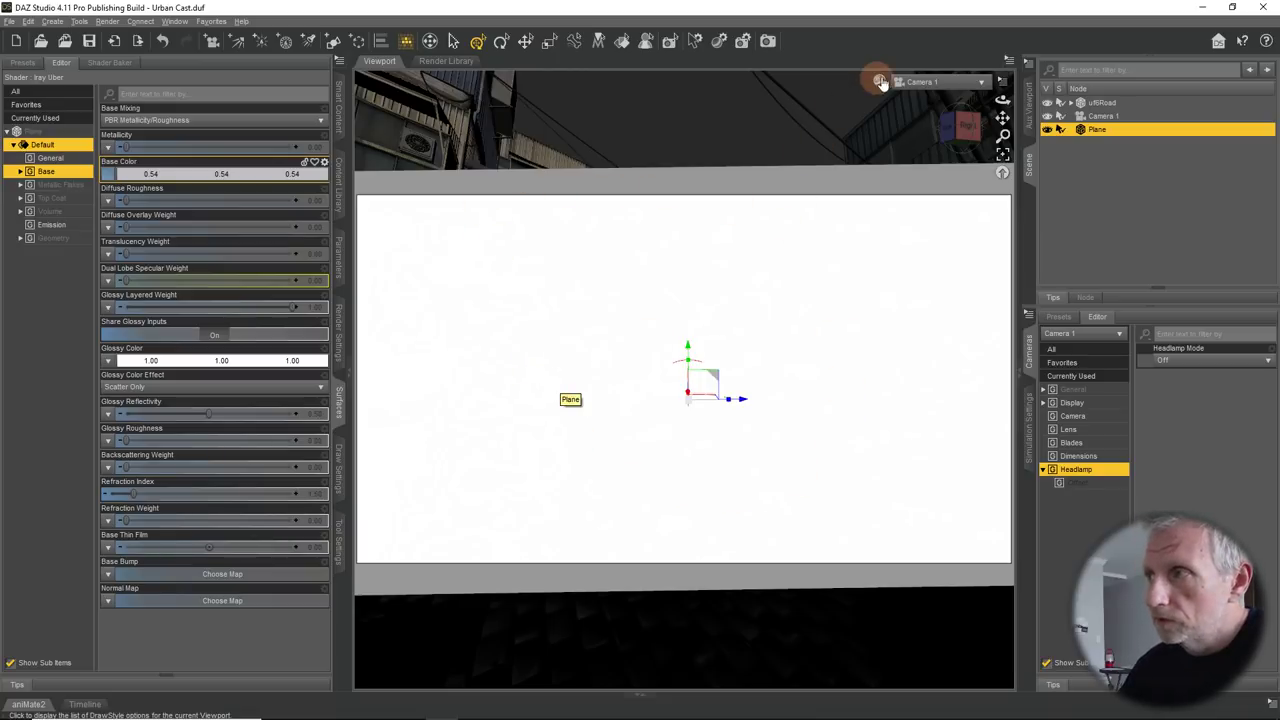
- Save the scene, switch the viewport preview to NVIDIA Iray, and show the Geometry surface group
{"action": "left_click", "coordinate": [89, 40]}
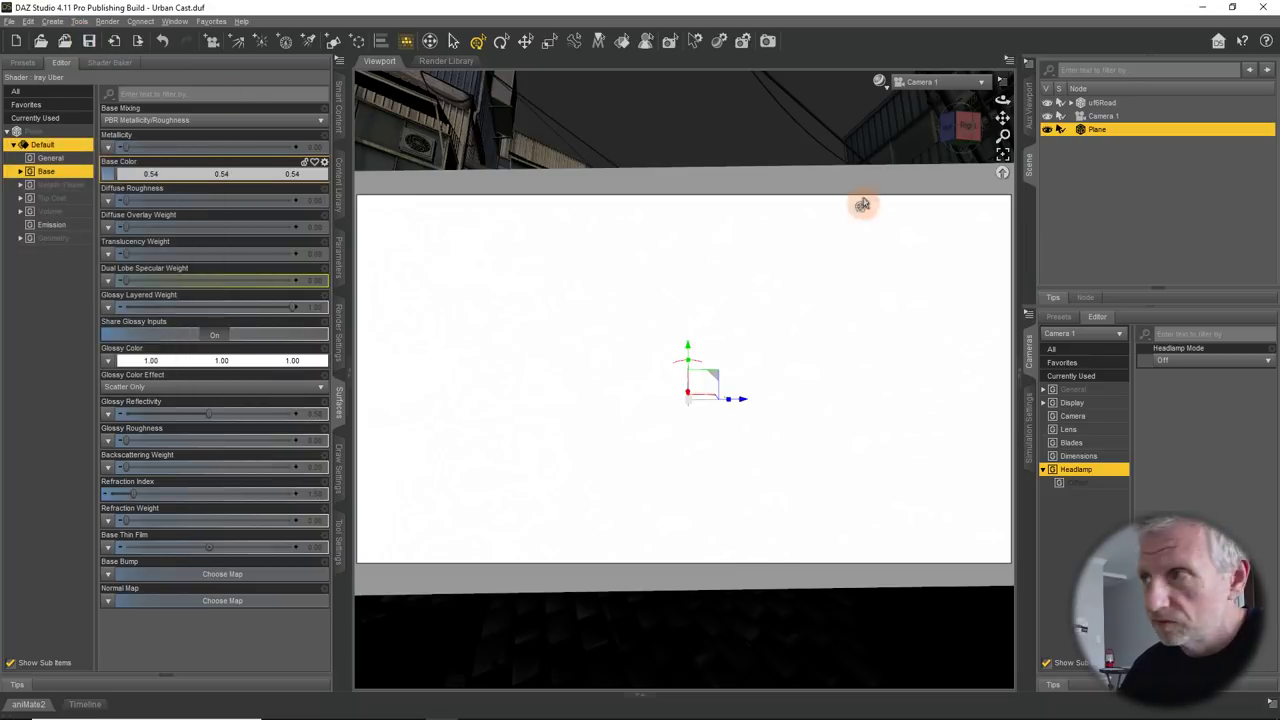
{"action": "left_click", "coordinate": [880, 83]}
{"action": "left_click", "coordinate": [899, 242]}
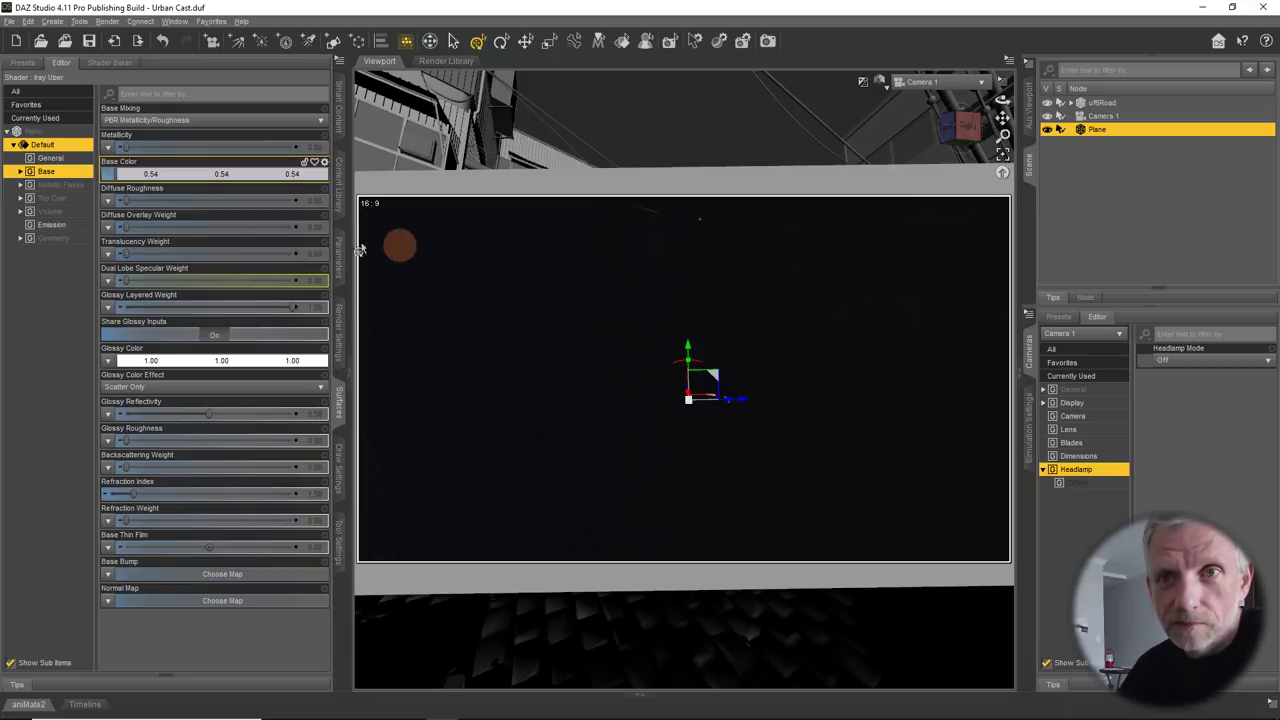
{"action": "left_click", "coordinate": [73, 240]}
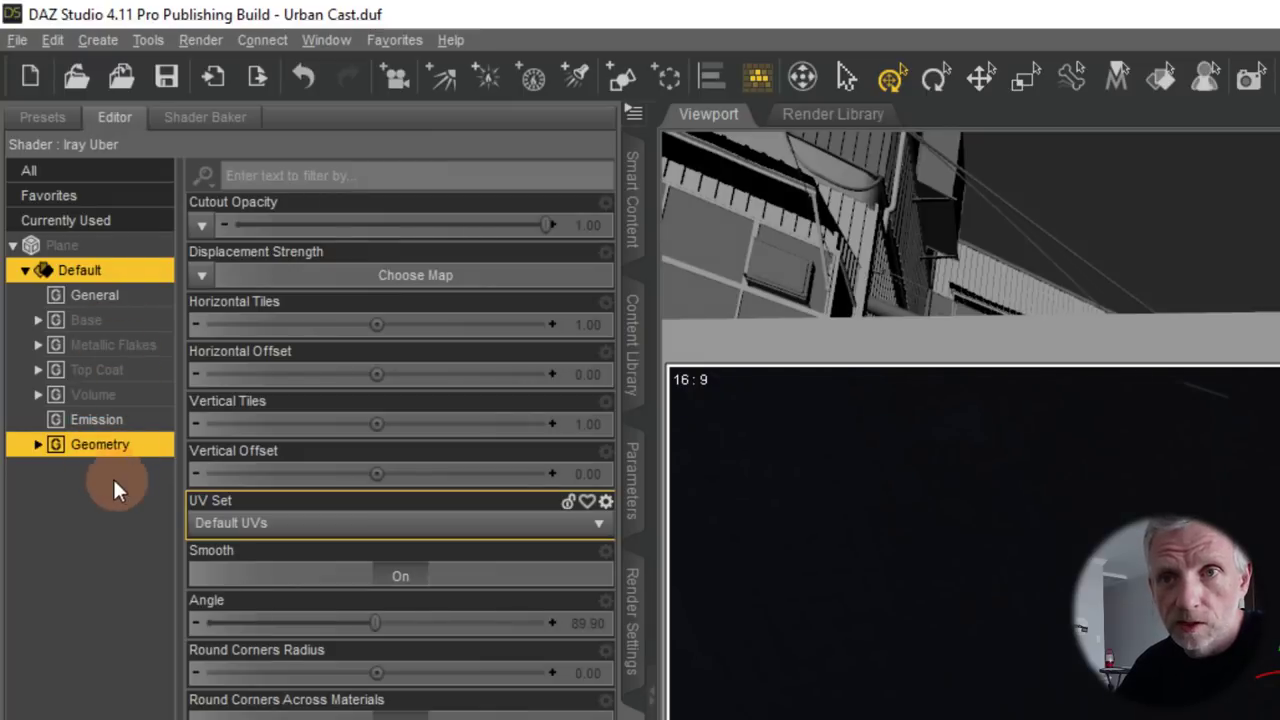
- Try Cutout Opacity at 0.44 and 0.67, then load FogTrans.png as its opacity map
{"action": "left_click", "coordinate": [38, 446]}
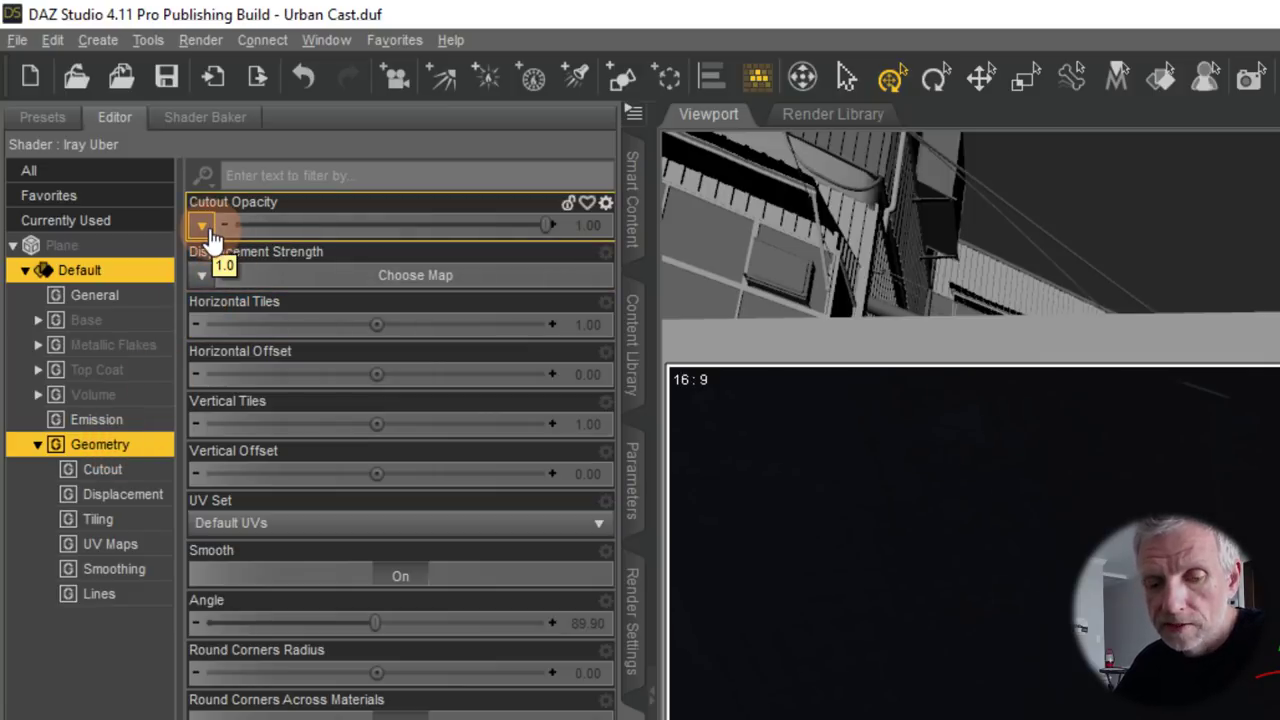
{"action": "left_click_drag", "start_coordinate": [540, 232], "coordinate": [372, 233]}
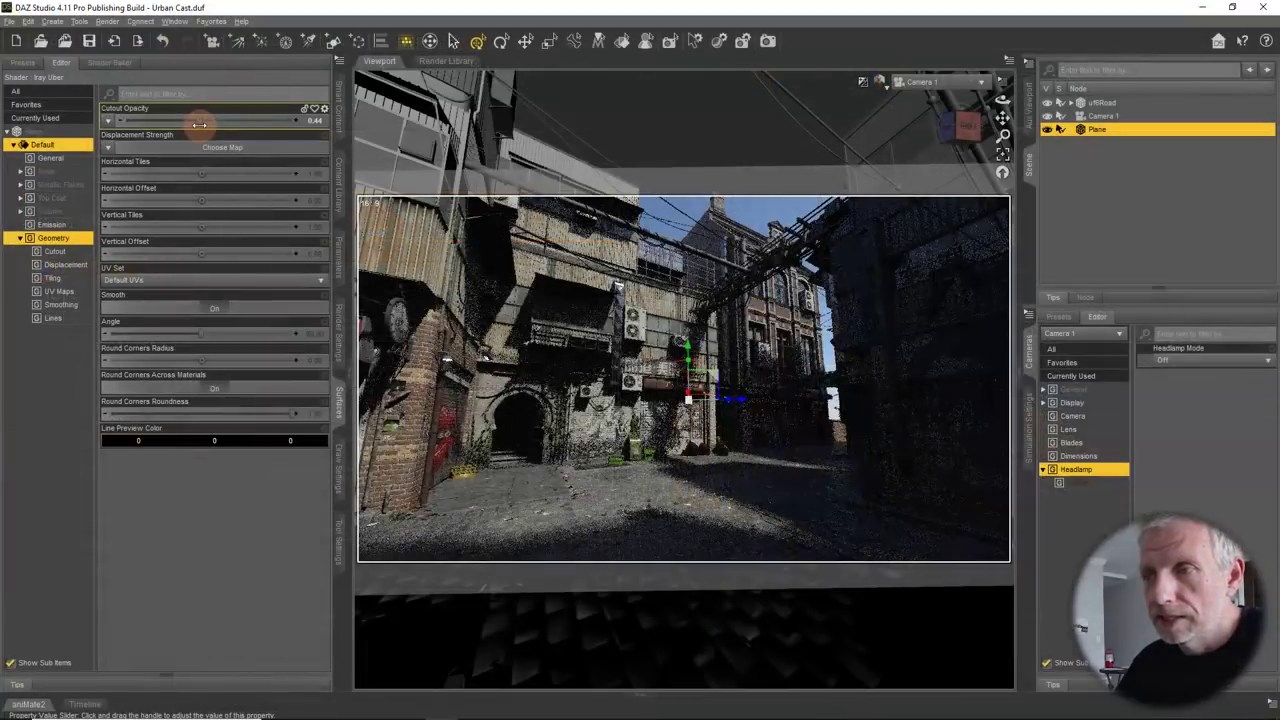
{"action": "left_click_drag", "start_coordinate": [200, 124], "coordinate": [110, 128]}
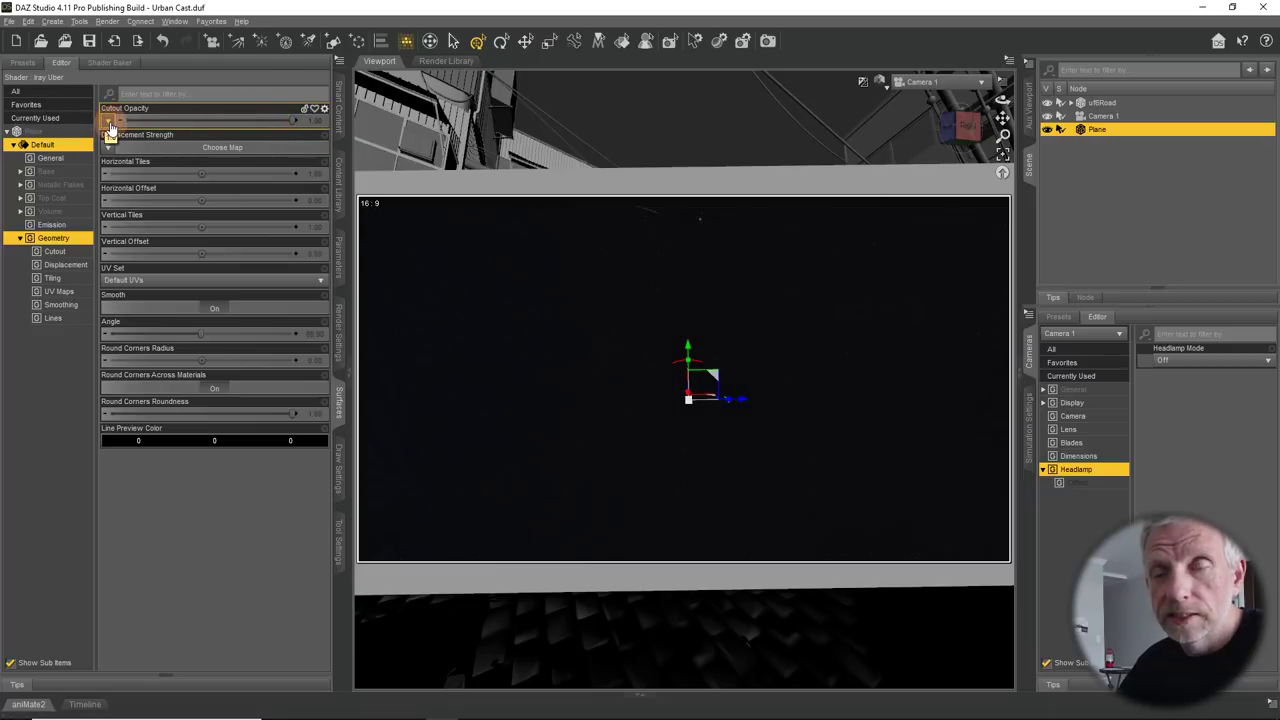
{"action": "left_click", "coordinate": [108, 123]}
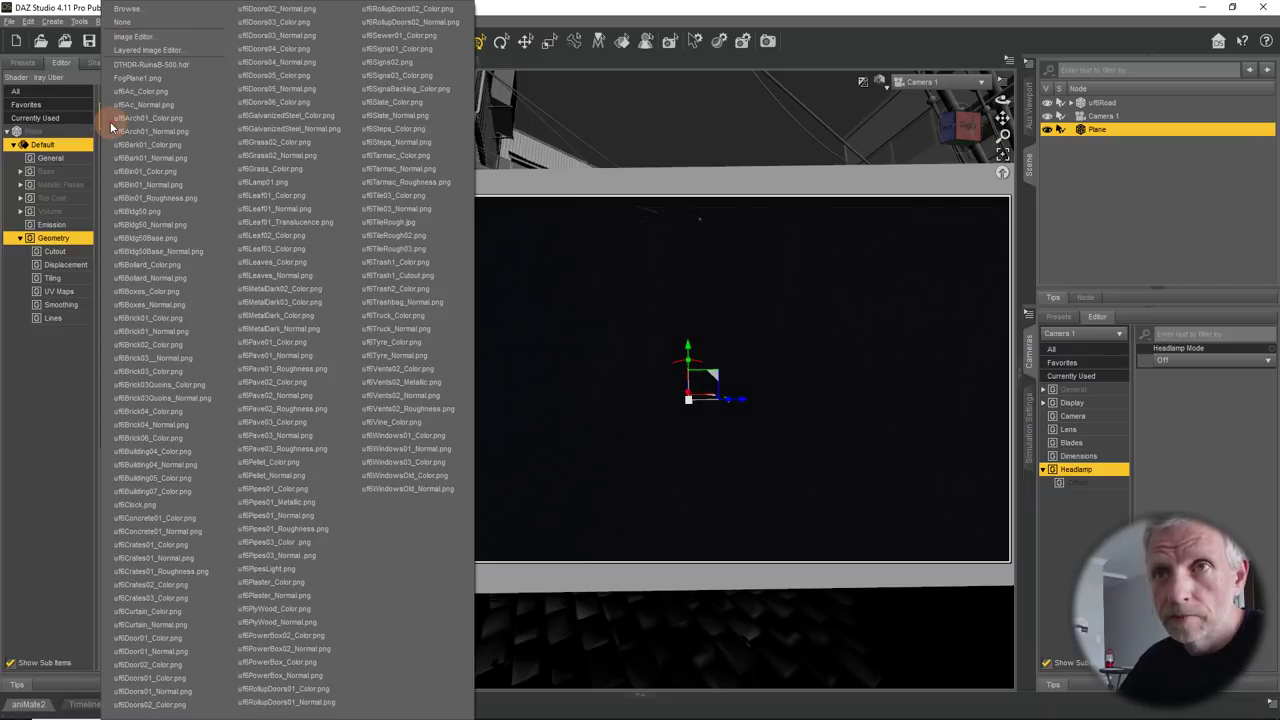
{"action": "left_click", "coordinate": [127, 9]}
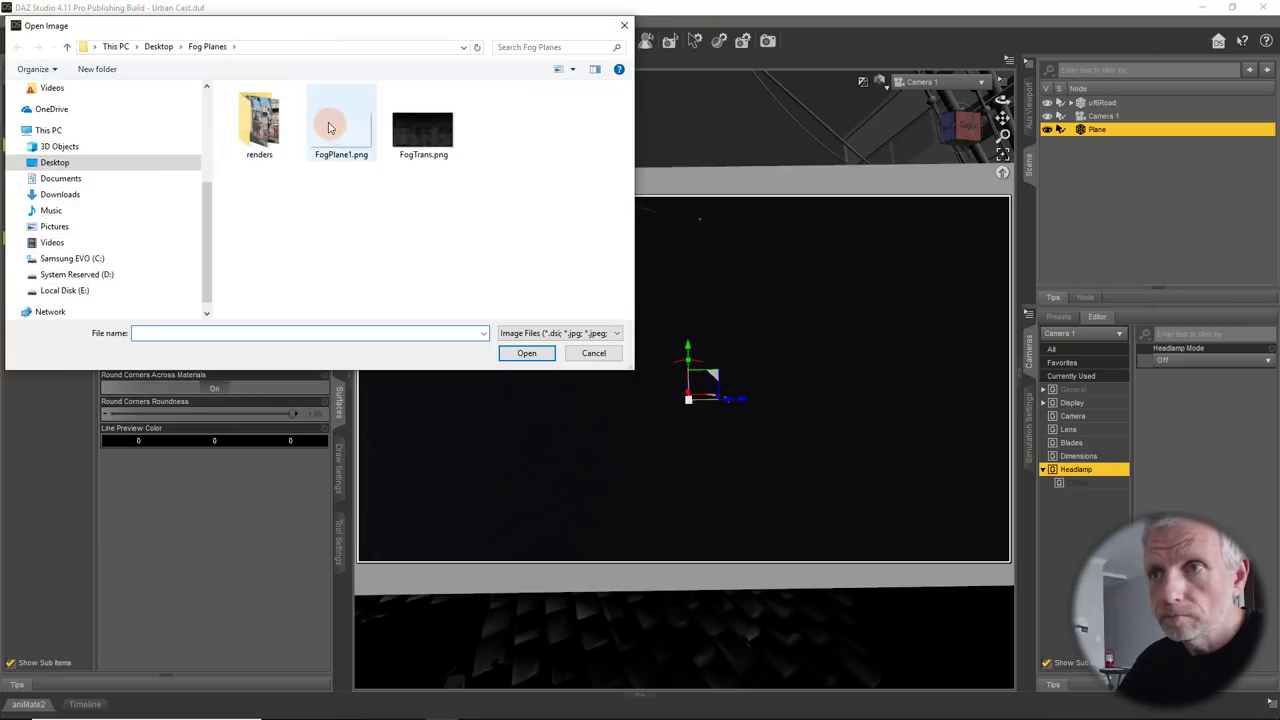
{"action": "left_click", "coordinate": [447, 143]}
{"action": "left_click", "coordinate": [526, 353]}
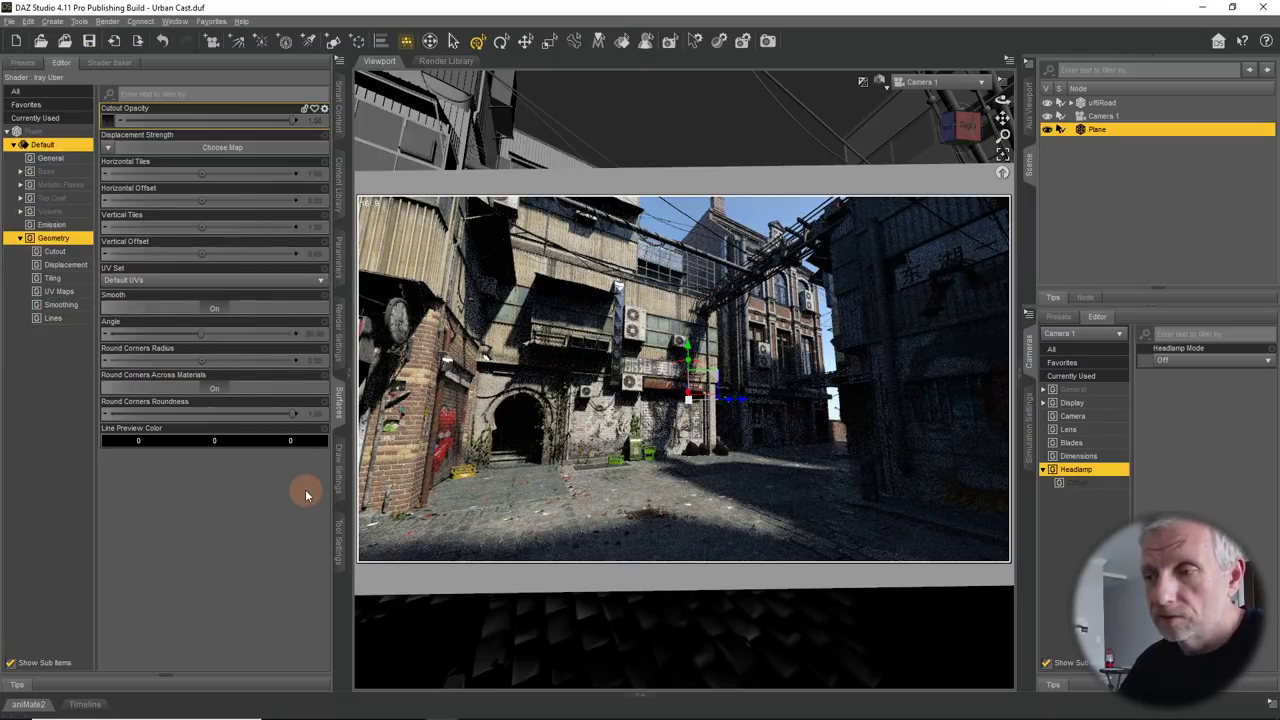
{"action": "left_click", "coordinate": [72, 175]}
{"action": "mouse_move", "coordinate": [113, 178]}
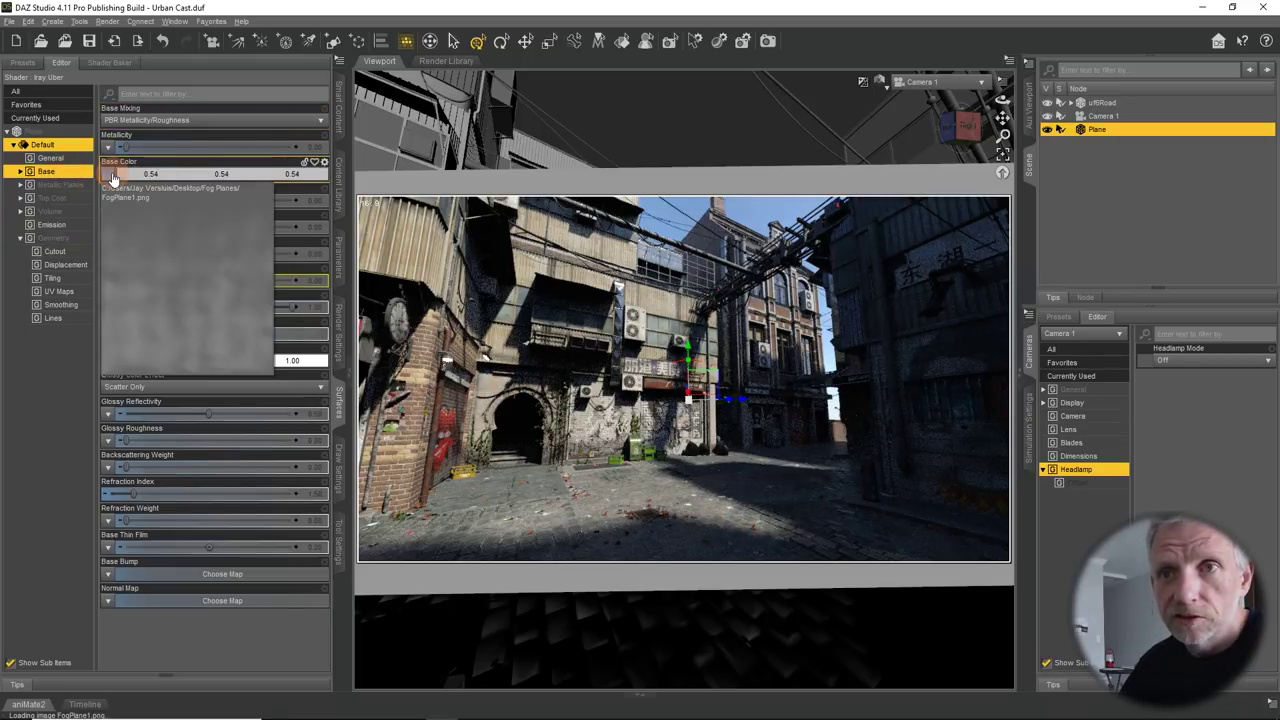
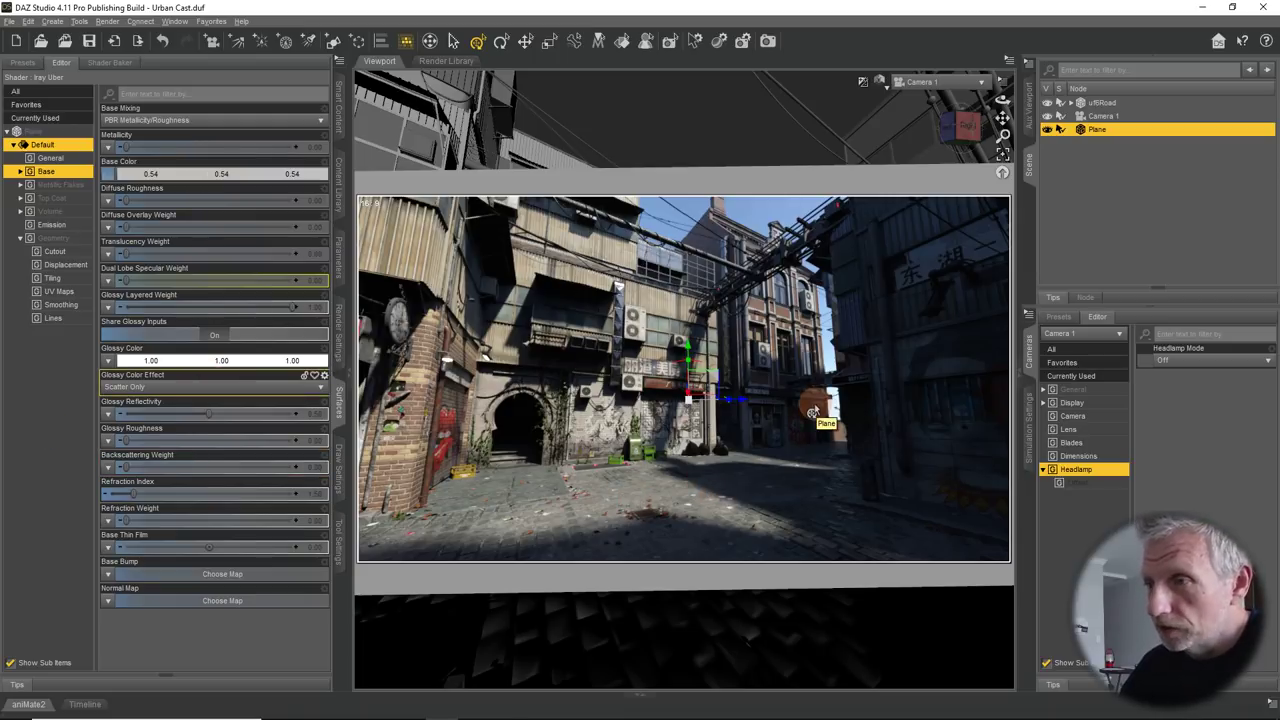
- Hide the fog Plane and show the Iray Render Settings with the Sun-Sky Only environment
{"action": "left_click", "coordinate": [1047, 130]}
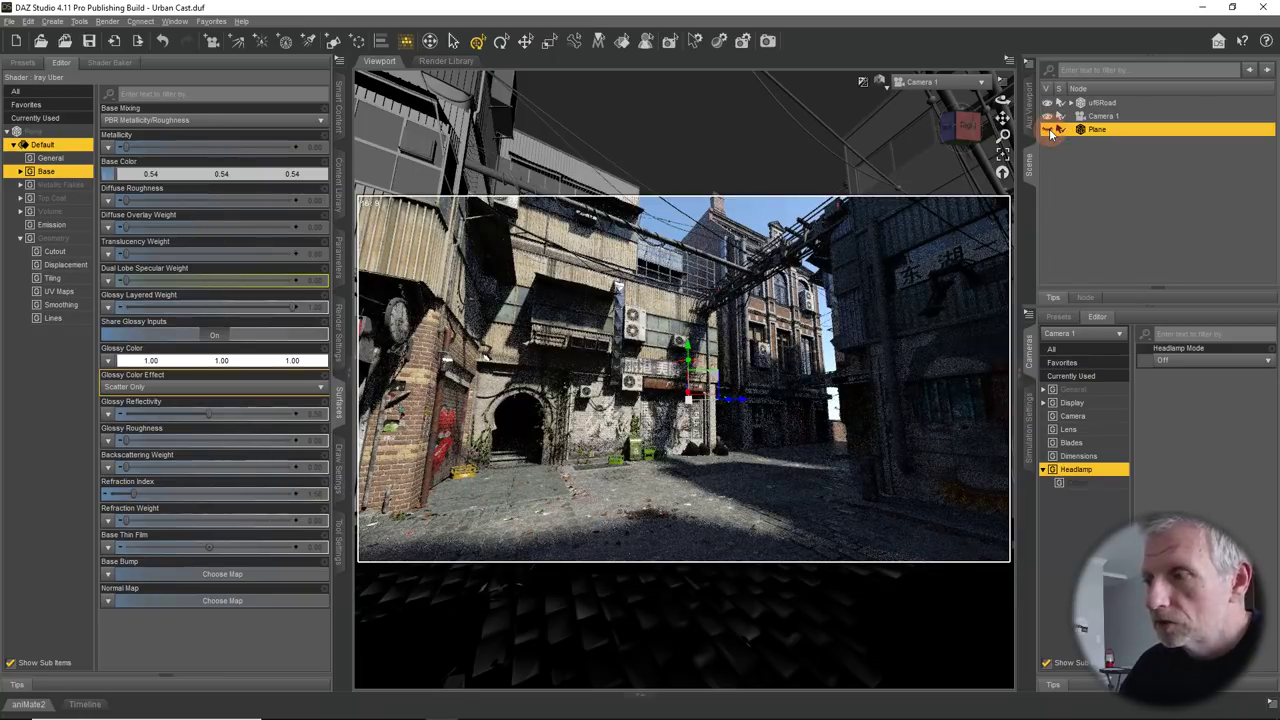
{"action": "left_click", "coordinate": [339, 402]}
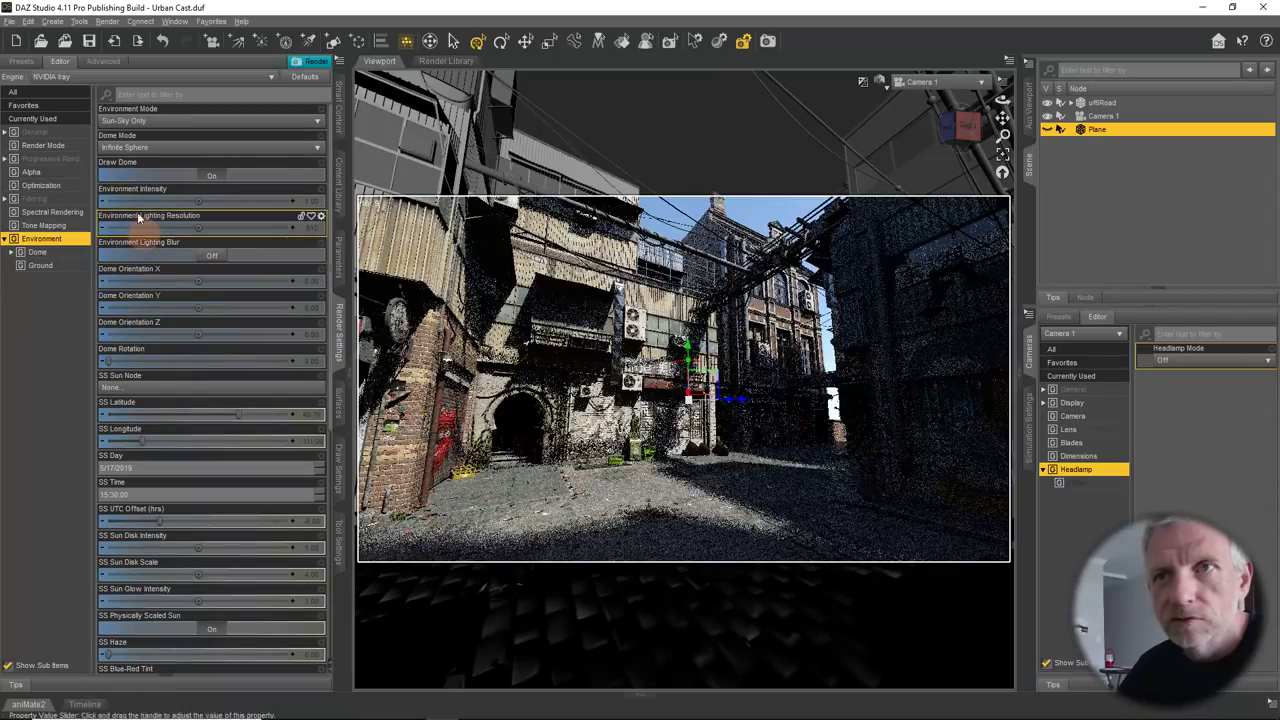
- Check the GeForce RTX 2080 devices in the Advanced Iray settings, then collapse Render Settings
{"action": "left_click", "coordinate": [103, 61]}
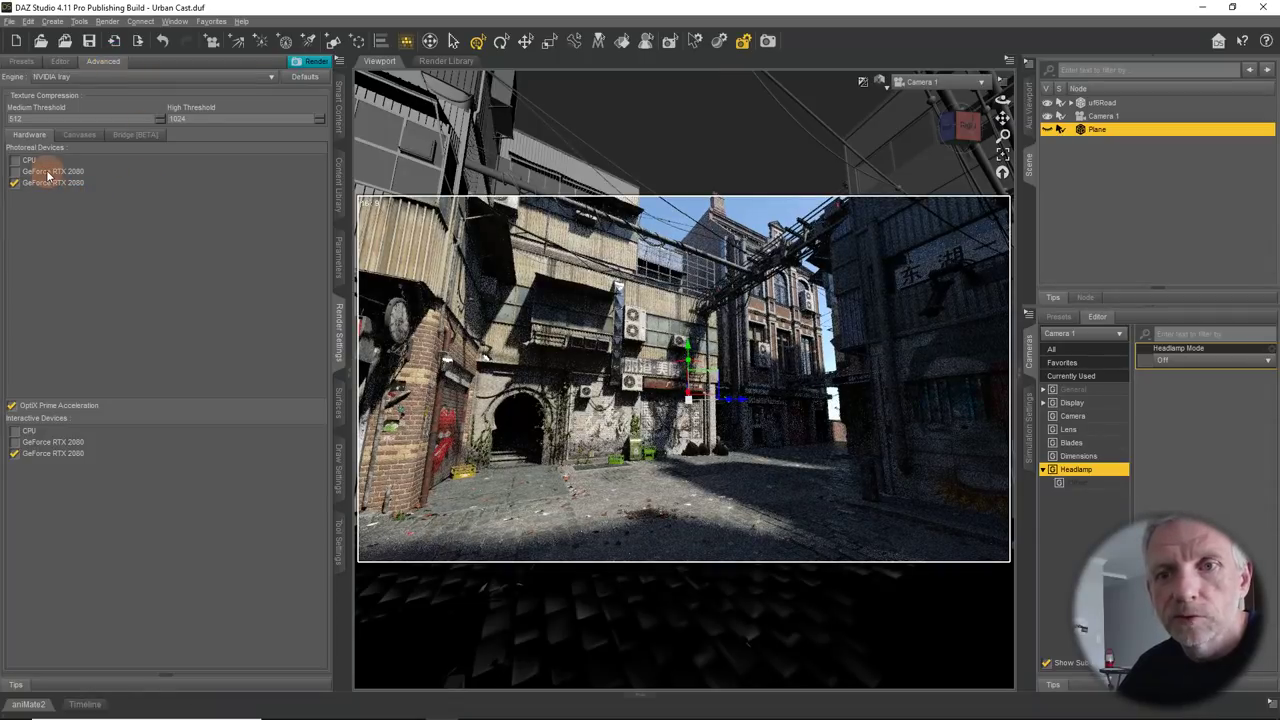
{"action": "left_click", "coordinate": [15, 181]}
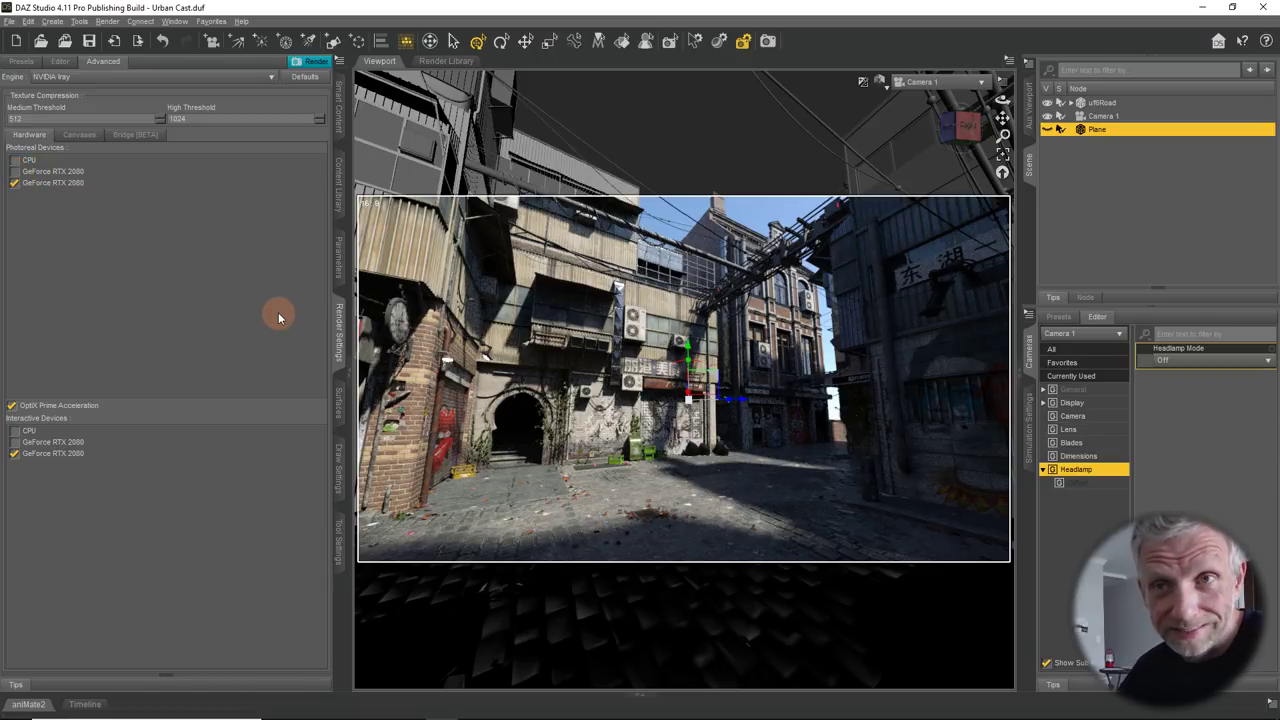
{"action": "left_click", "coordinate": [337, 338]}
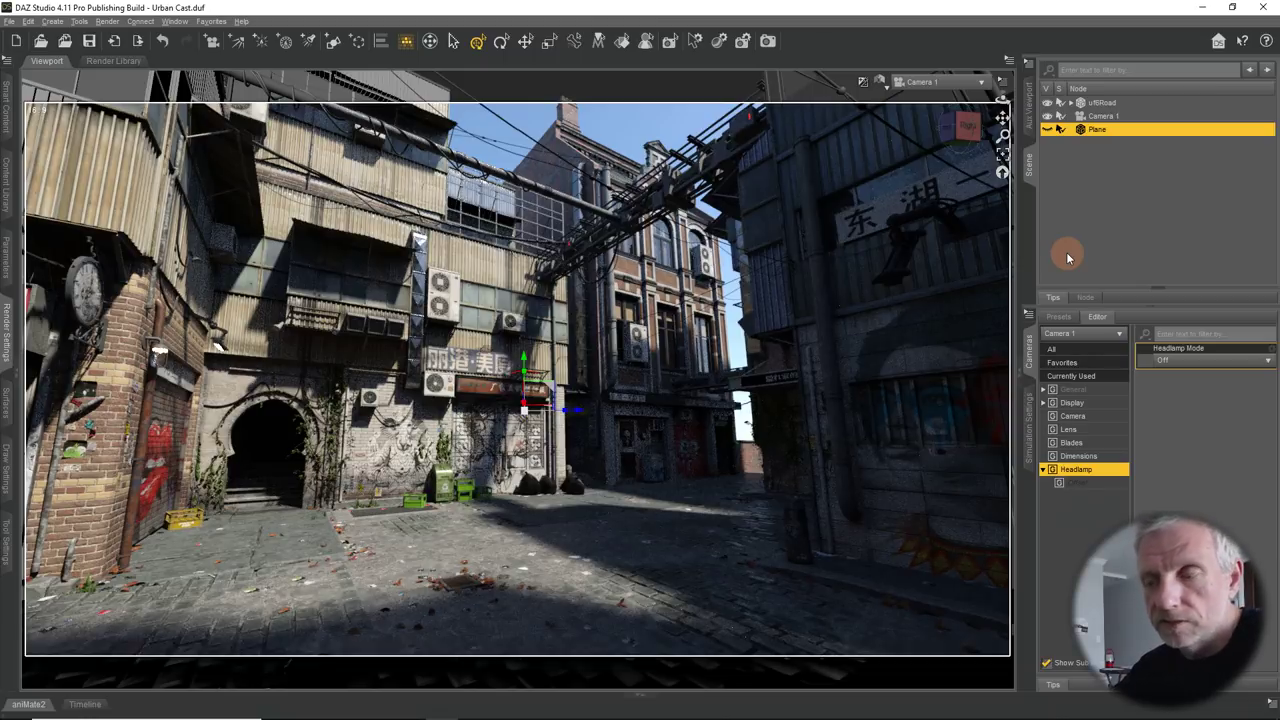
- Toggle the fog Plane's visibility off and on, then make it a child of Camera 1
{"action": "left_click", "coordinate": [1047, 130]}
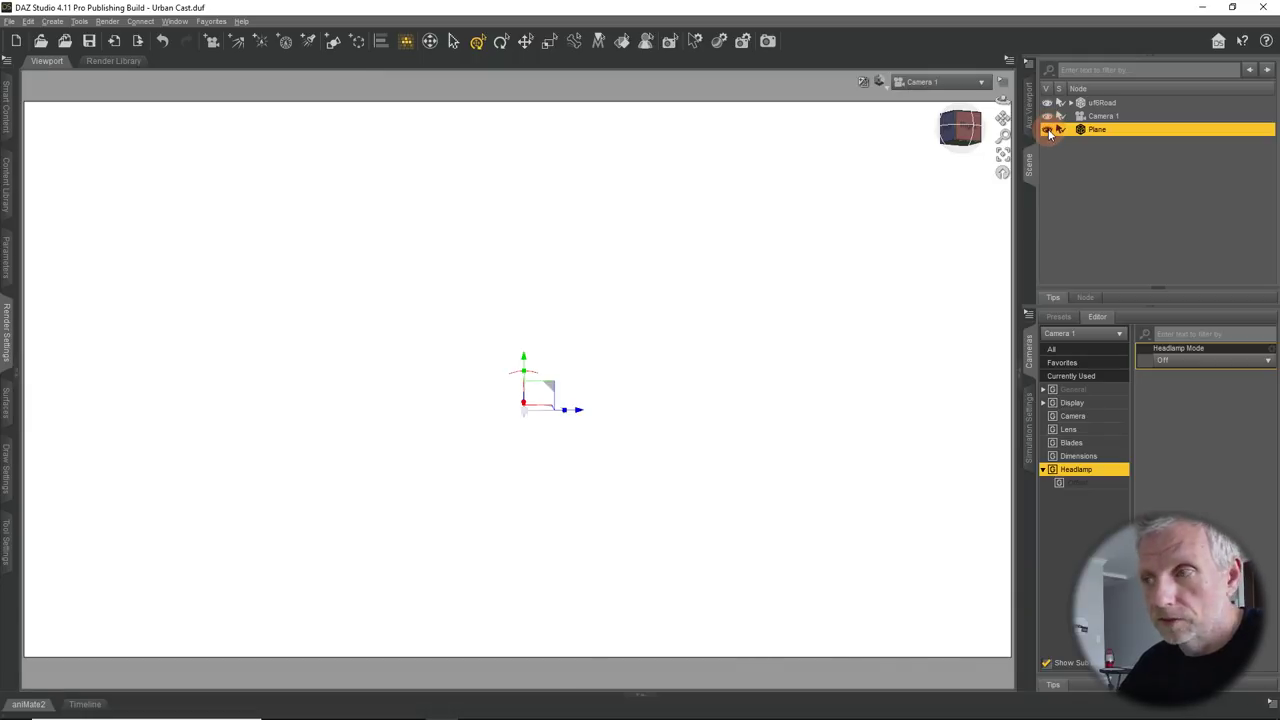
{"action": "left_click", "coordinate": [1047, 130]}
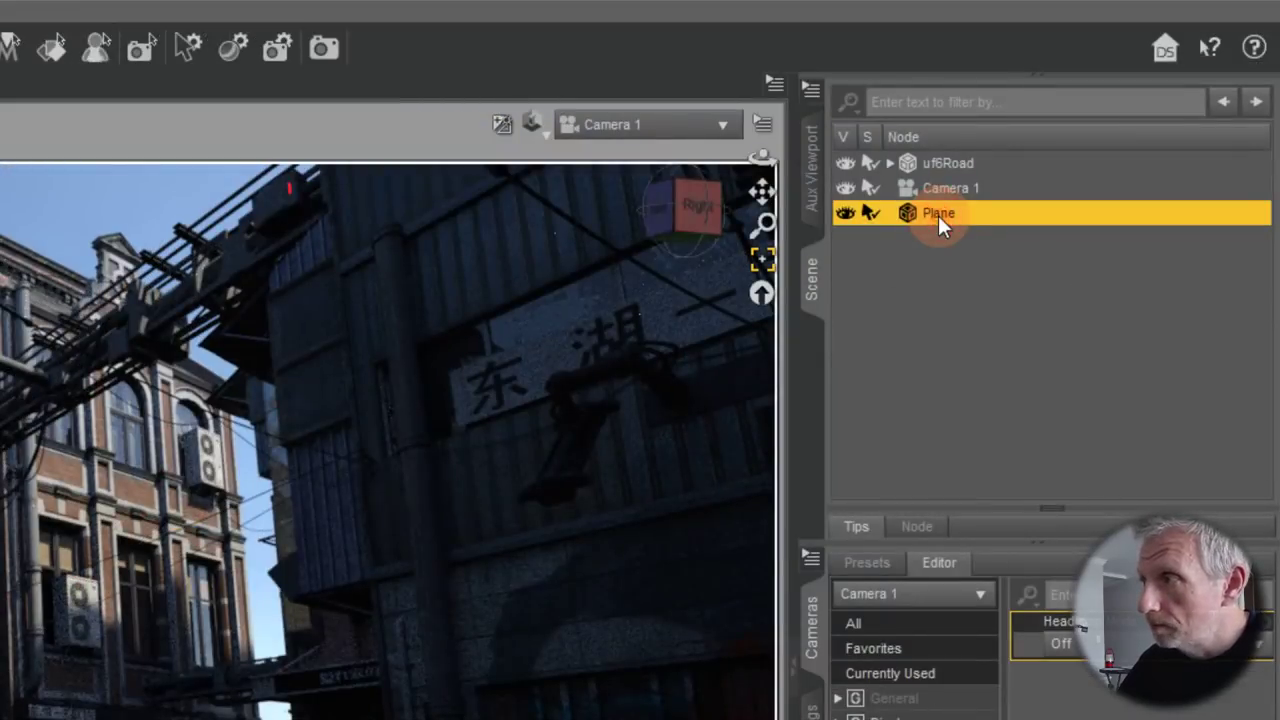
{"action": "left_click_drag", "start_coordinate": [1100, 132], "coordinate": [1108, 115]}
{"action": "left_click_drag", "start_coordinate": [949, 186], "coordinate": [949, 188]}
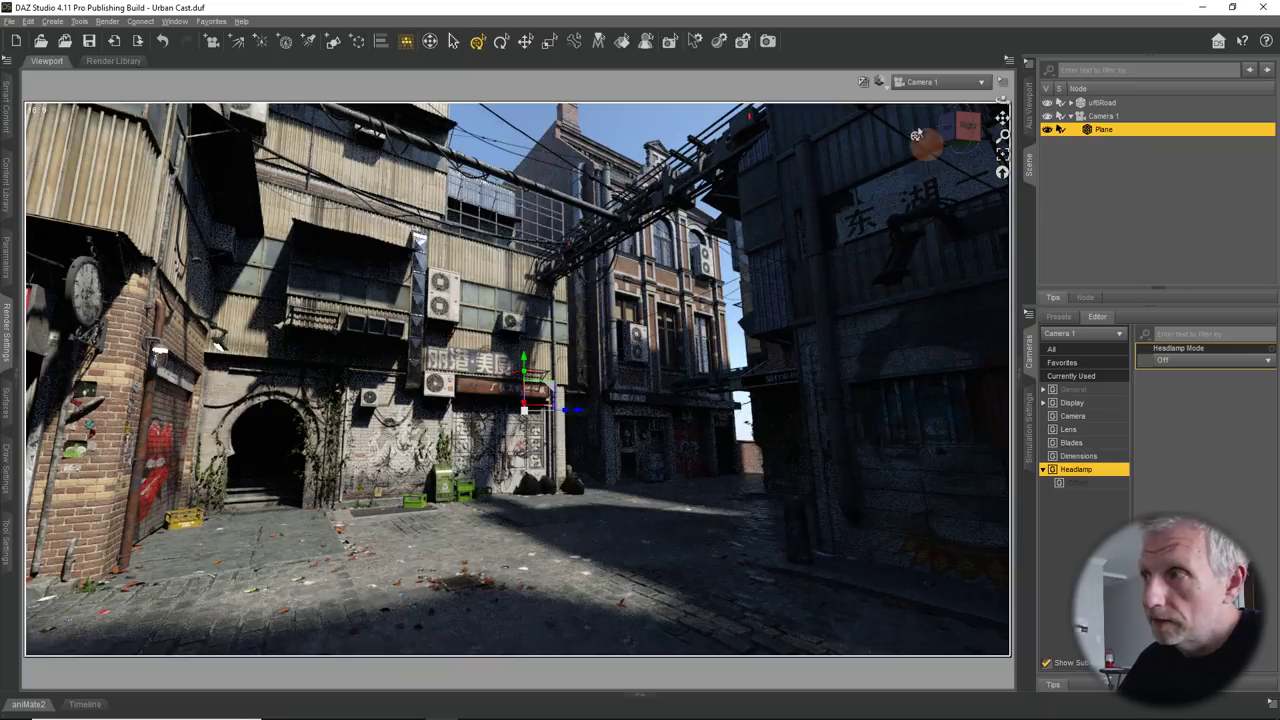
- Preview Texture Shaded, compare the alley with and without the fog Plane, then show its surfaces
{"action": "left_click", "coordinate": [878, 83]}
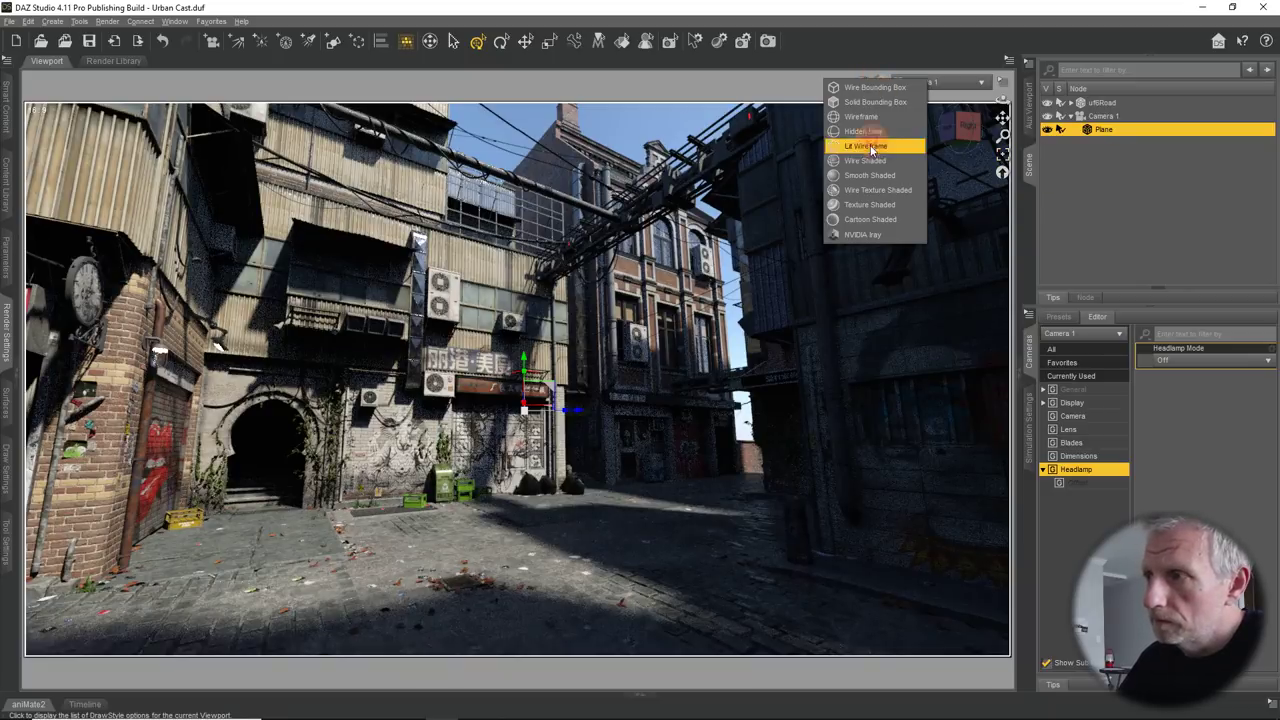
{"action": "left_click", "coordinate": [871, 209]}
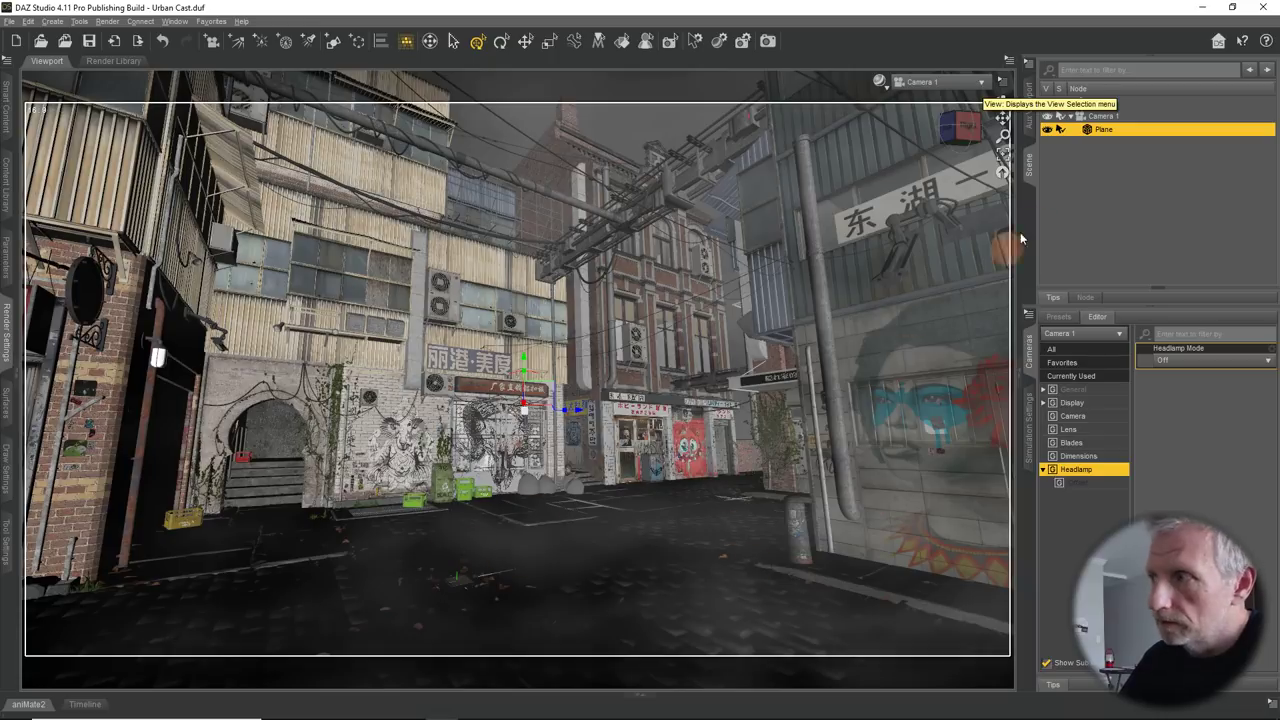
{"action": "left_click", "coordinate": [1047, 130]}
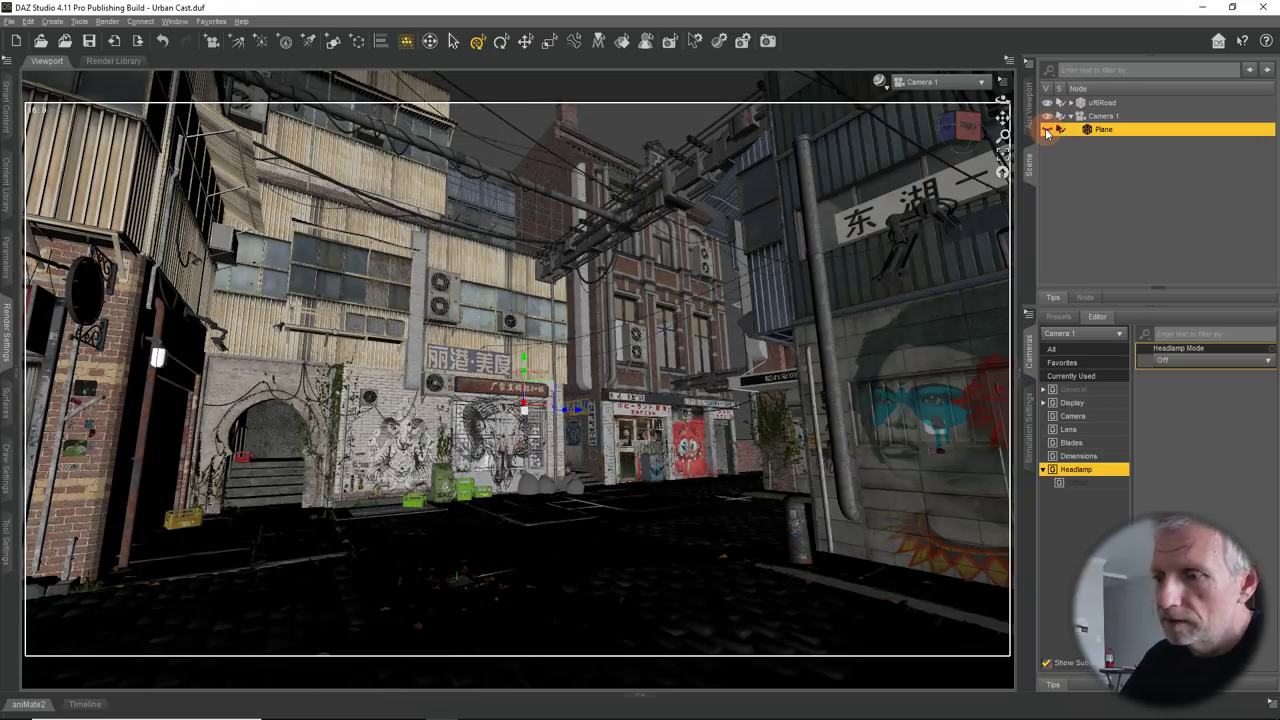
{"action": "left_click", "coordinate": [1047, 130]}
{"action": "left_click", "coordinate": [1047, 130]}
{"action": "left_click", "coordinate": [1047, 130]}
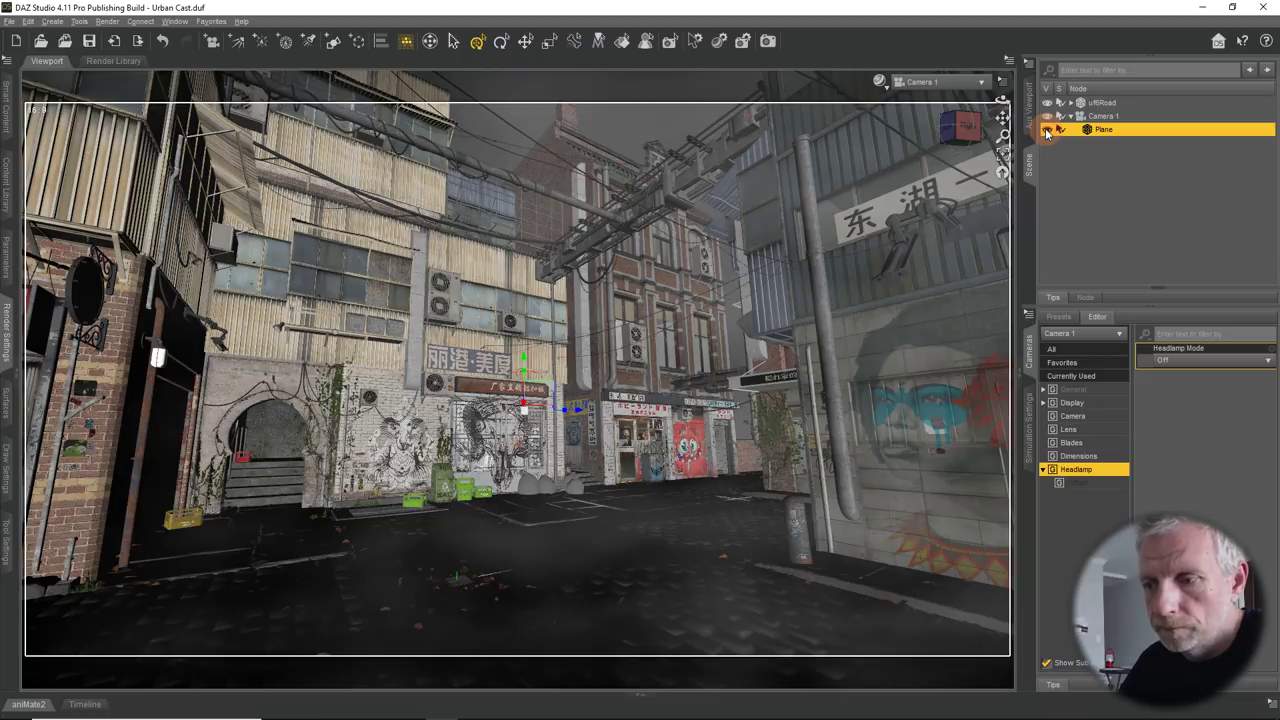
{"action": "left_click", "coordinate": [1047, 130]}
{"action": "left_click", "coordinate": [1047, 130]}
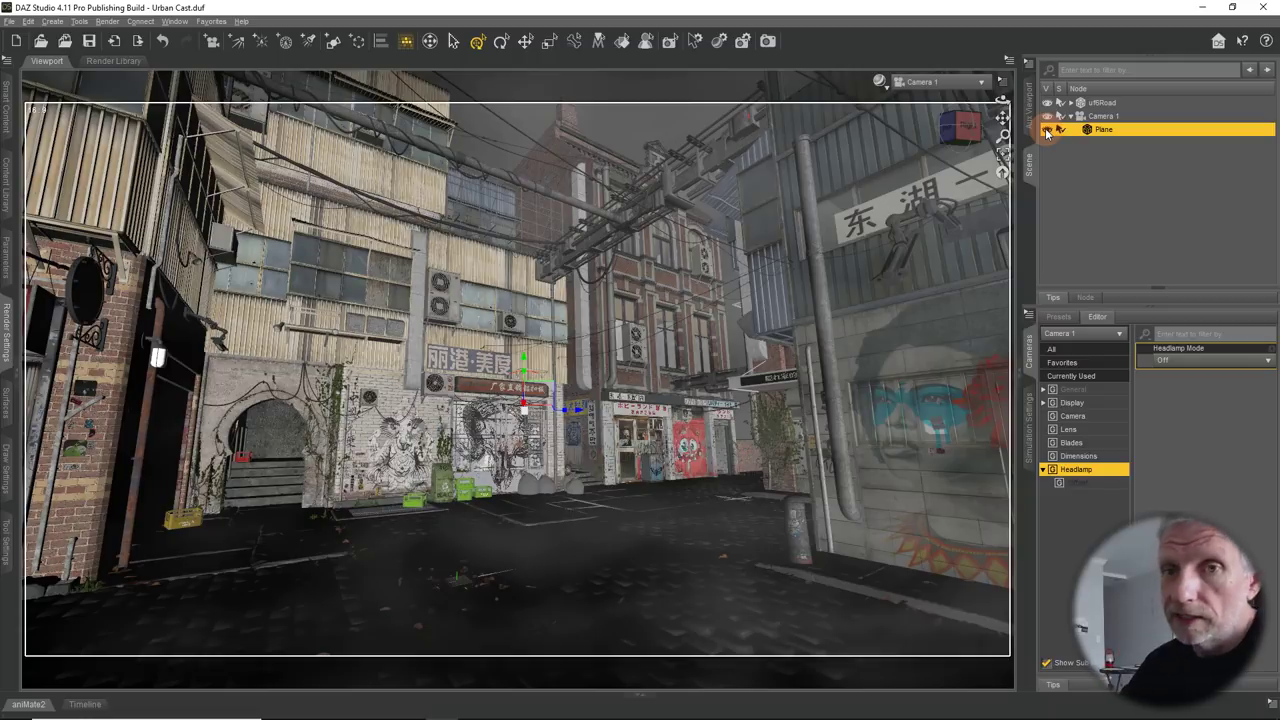
{"action": "left_click", "coordinate": [8, 406]}
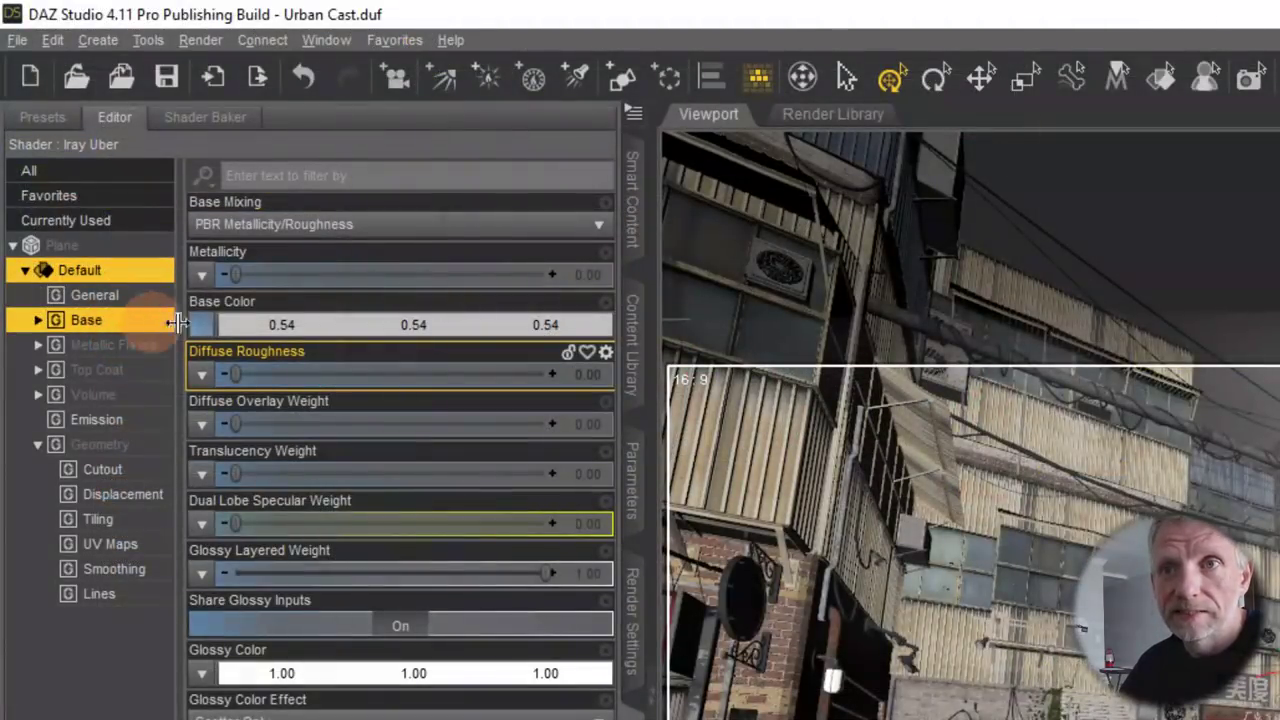
{"action": "mouse_move", "coordinate": [201, 326]}
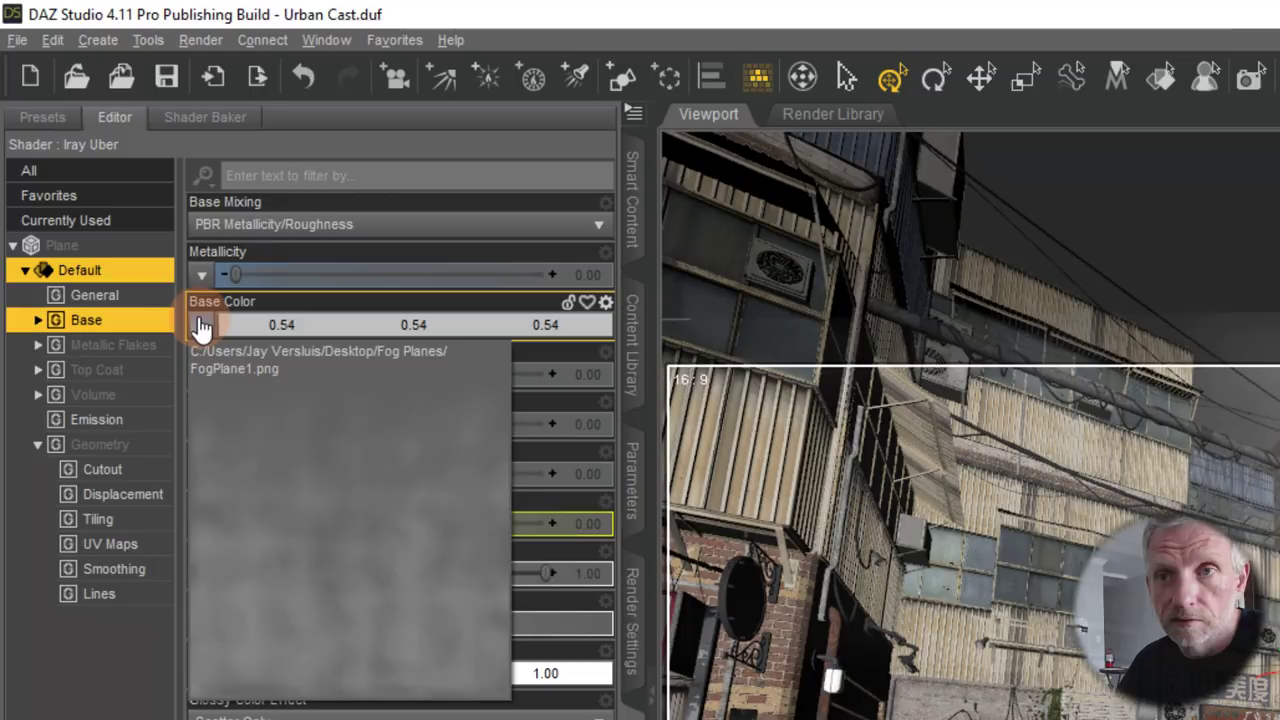
{"action": "left_click", "coordinate": [203, 327]}
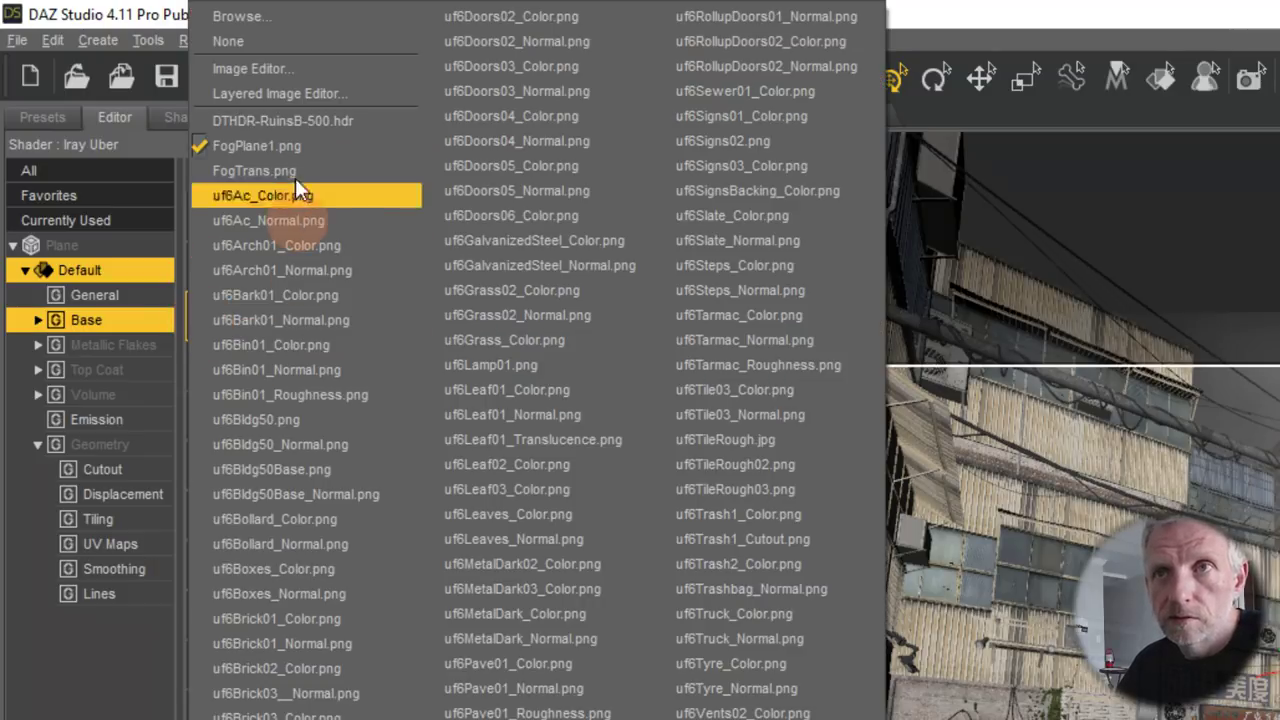
{"action": "left_click", "coordinate": [329, 14]}
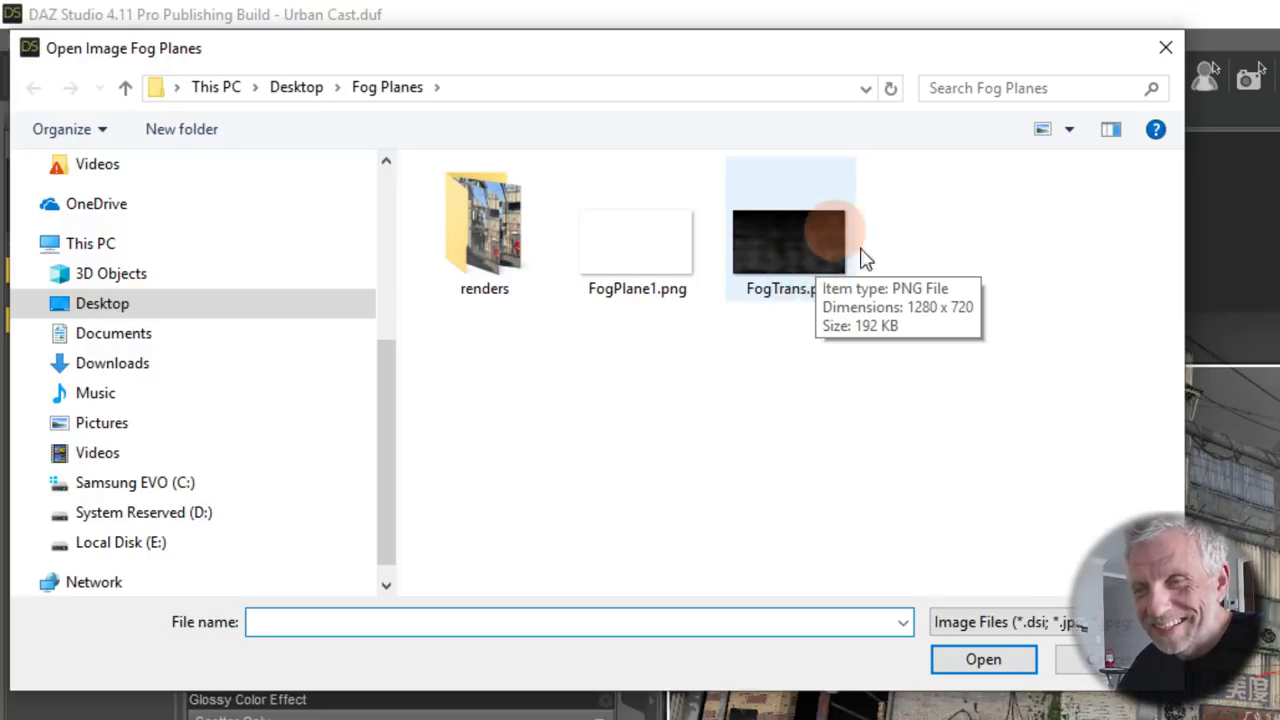
{"action": "left_click", "coordinate": [817, 268]}
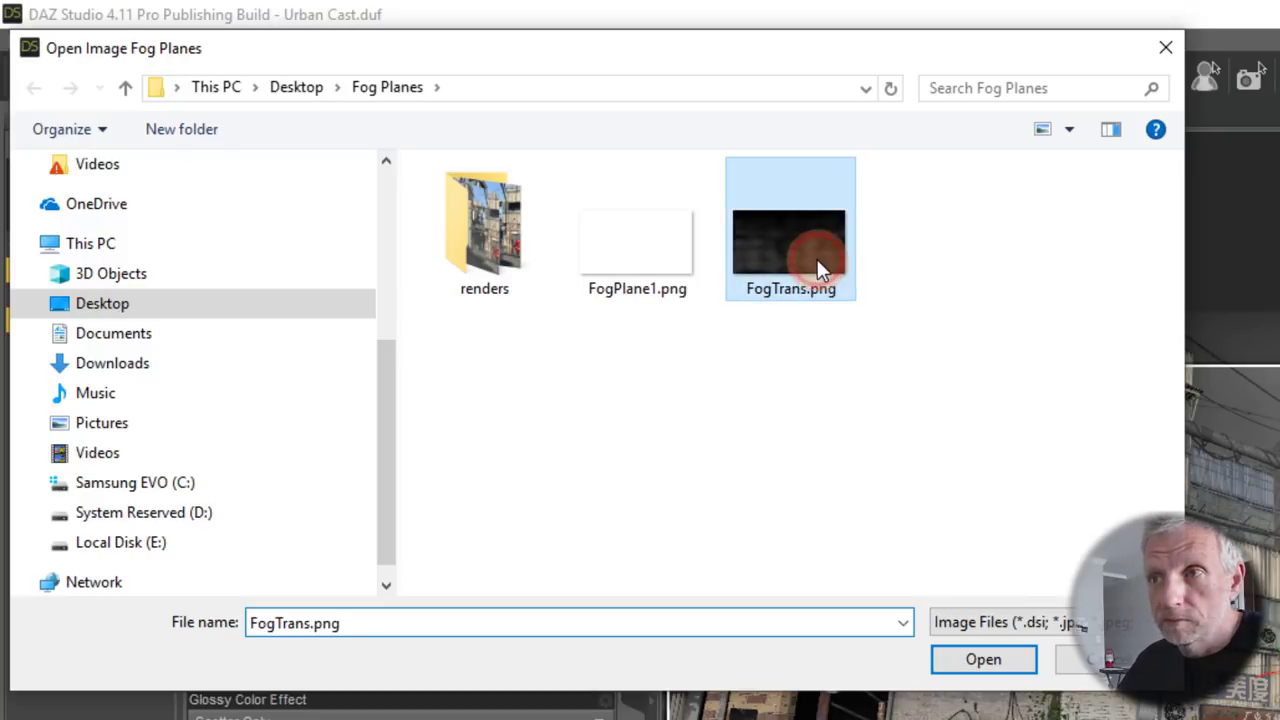
{"action": "left_click", "coordinate": [983, 660]}
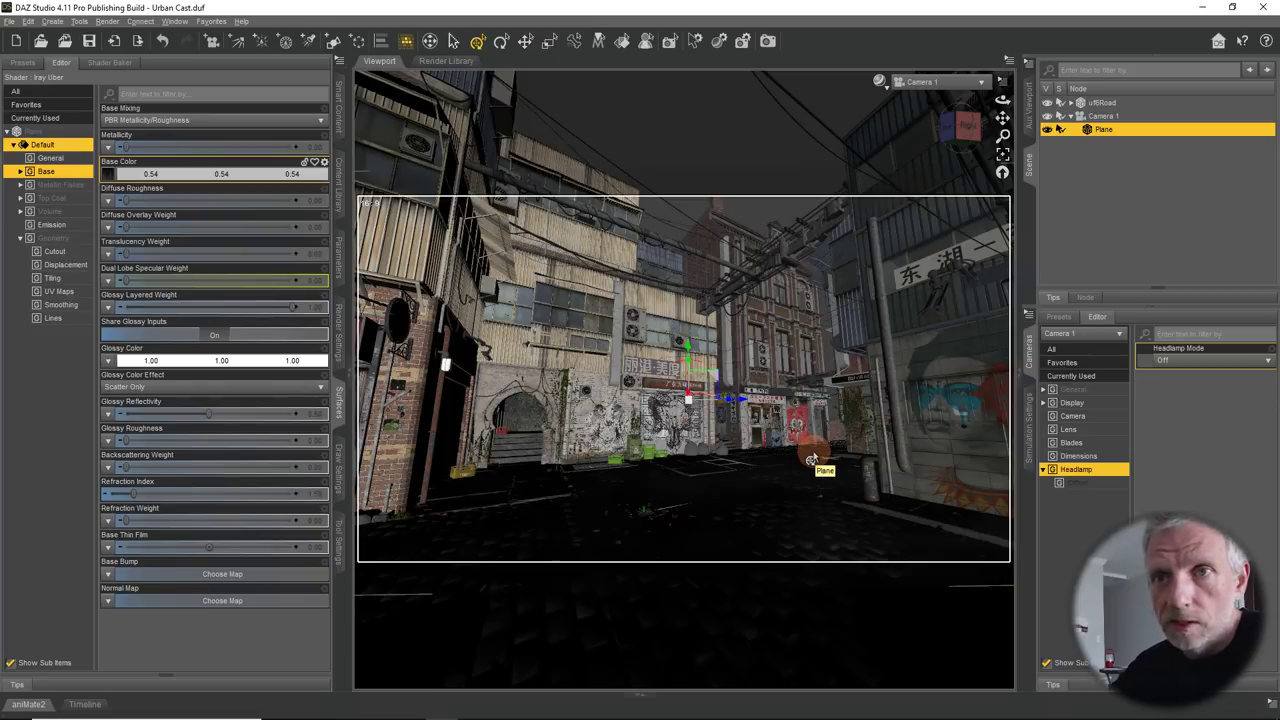
{"action": "left_click", "coordinate": [110, 175]}
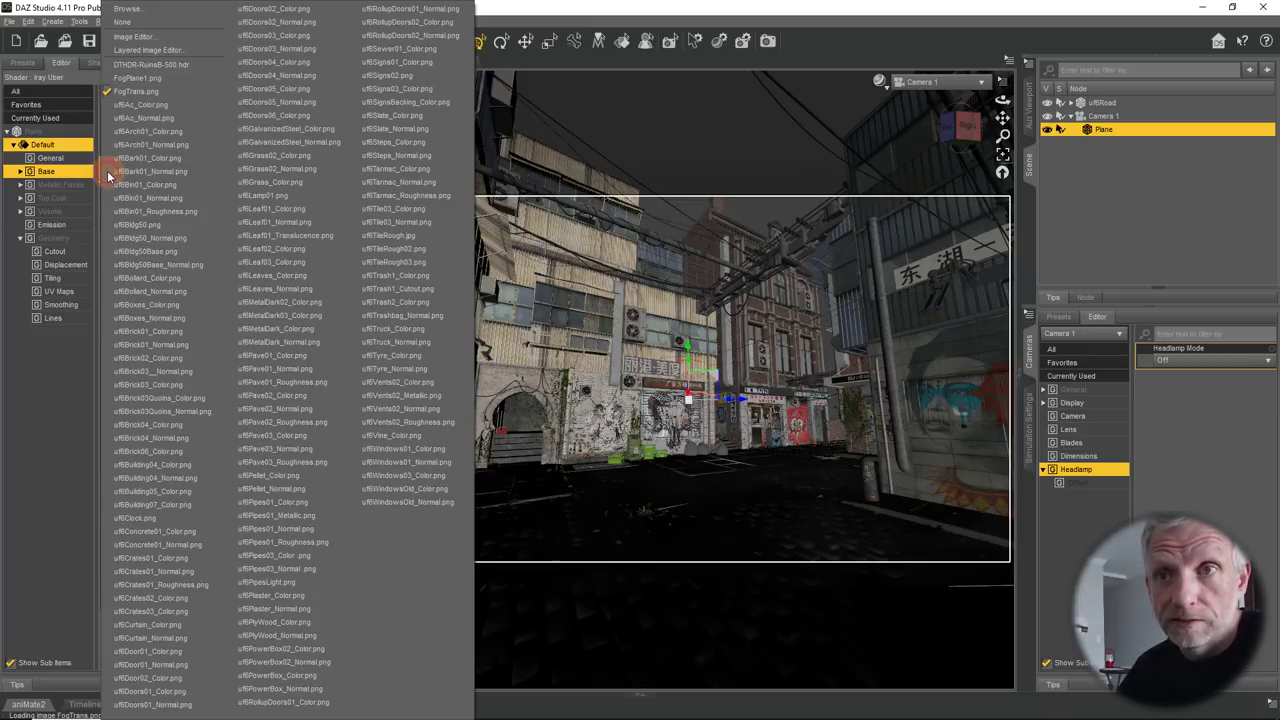
{"action": "left_click", "coordinate": [158, 14]}
{"action": "left_click", "coordinate": [338, 128]}
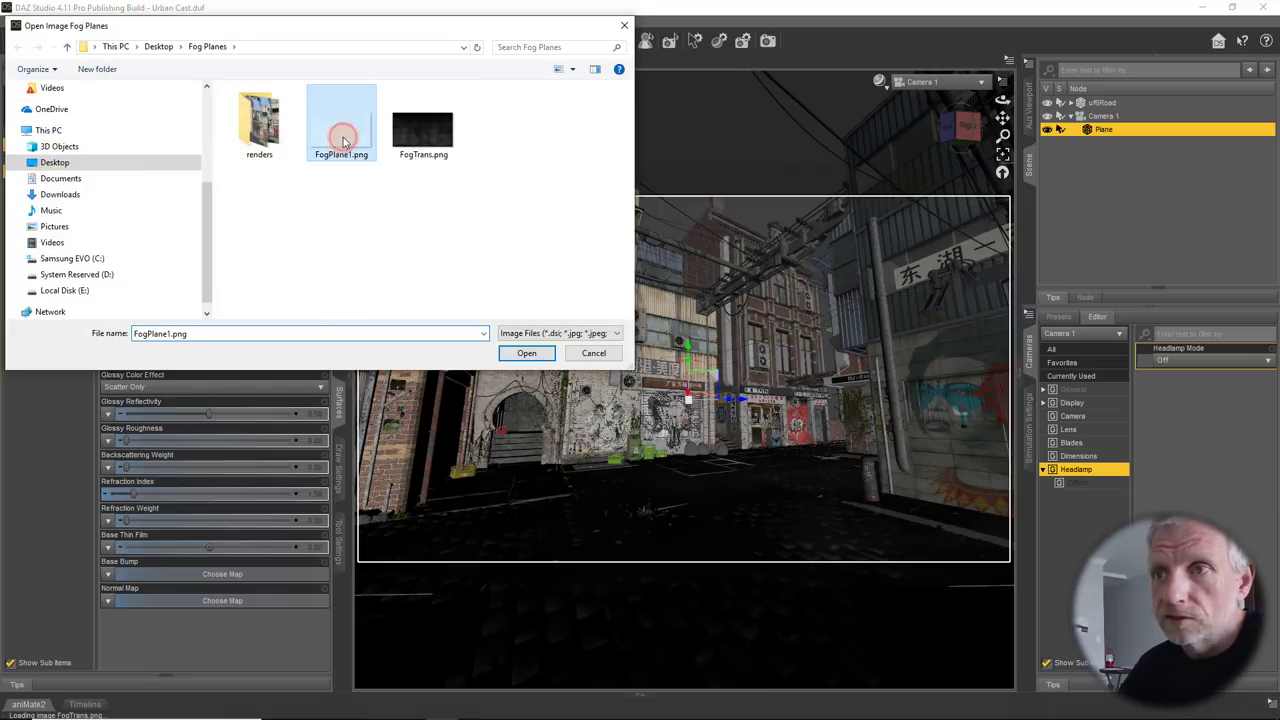
{"action": "left_click", "coordinate": [527, 354]}
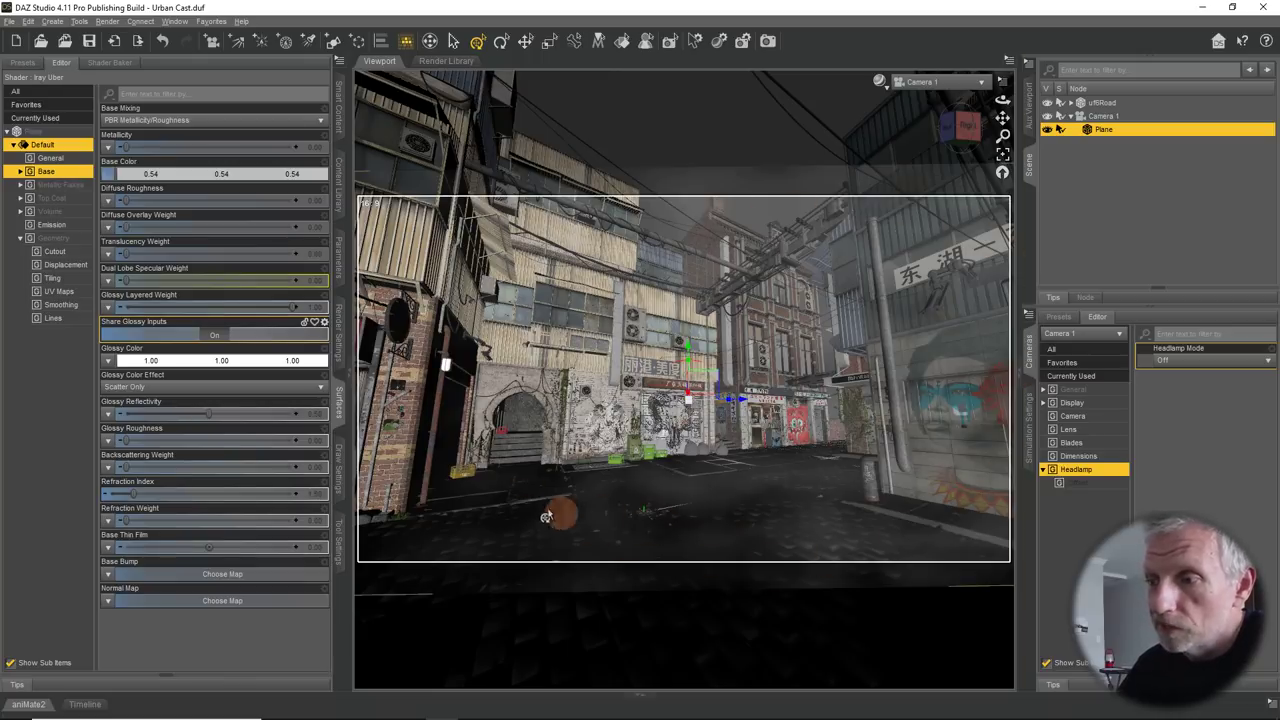
{"action": "left_click", "coordinate": [951, 82]}
{"action": "left_click", "coordinate": [951, 87]}
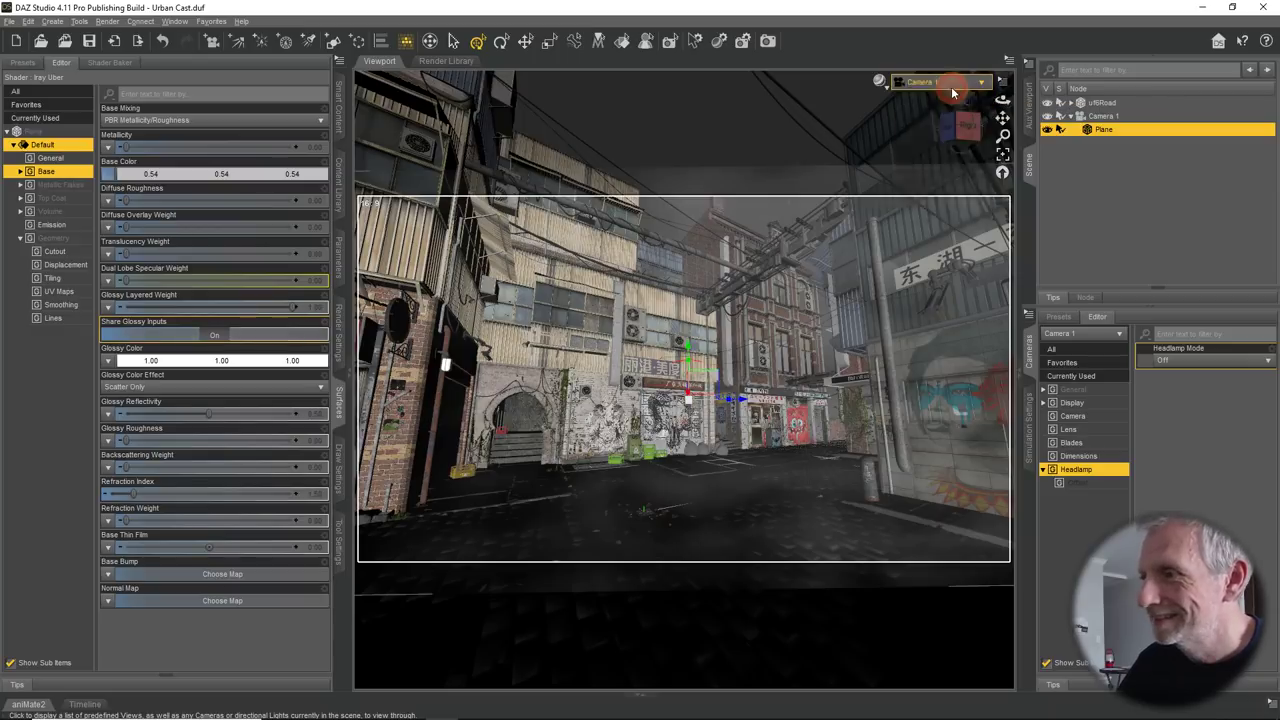
{"action": "left_click_drag", "start_coordinate": [753, 400], "coordinate": [667, 421]}
{"action": "left_click", "coordinate": [667, 421]}
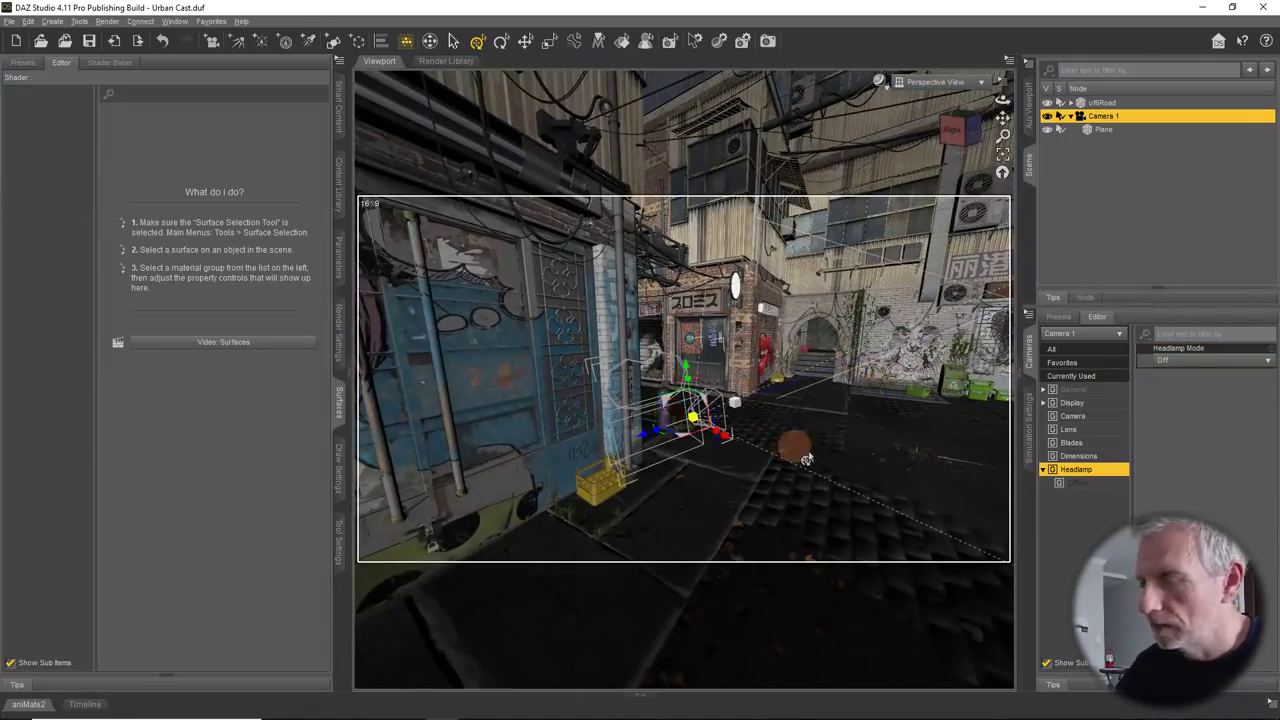
{"action": "left_click_drag", "start_coordinate": [803, 451], "coordinate": [766, 385]}
{"action": "left_click", "coordinate": [737, 423]}
{"action": "left_click", "coordinate": [706, 424]}
{"action": "left_click_drag", "start_coordinate": [713, 303], "coordinate": [565, 420]}
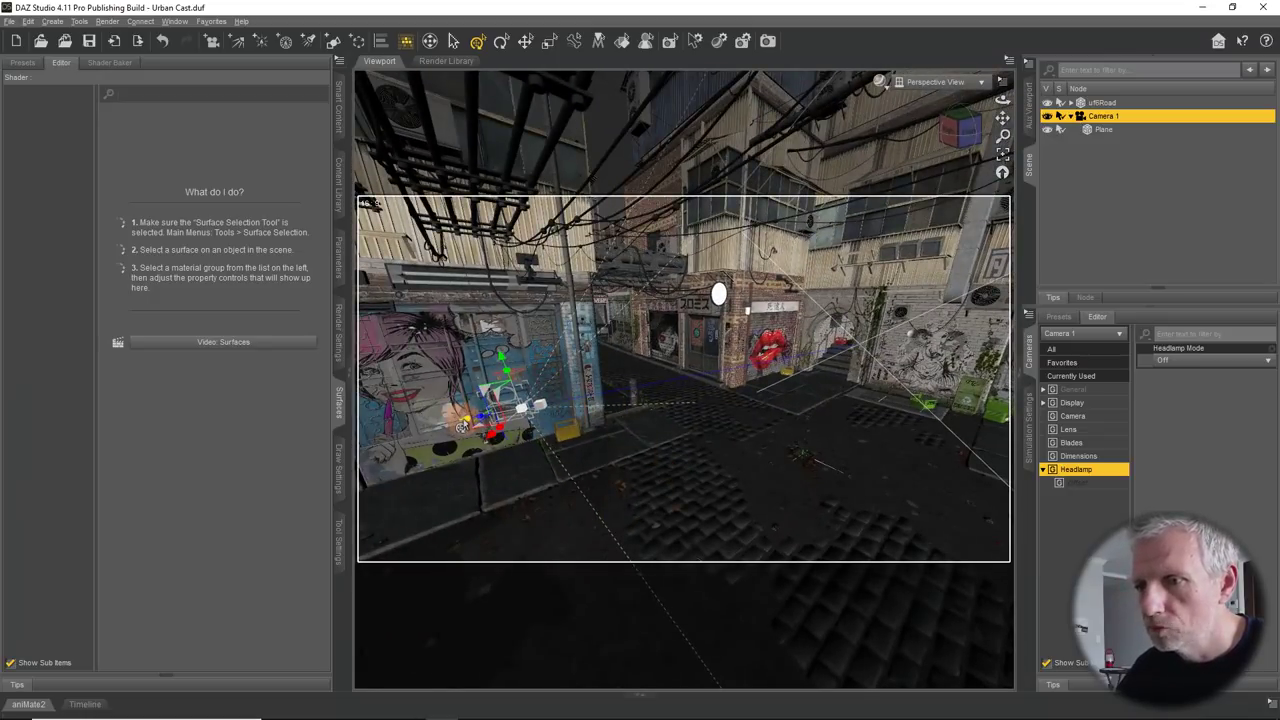
{"action": "left_click_drag", "start_coordinate": [461, 426], "coordinate": [815, 408]}
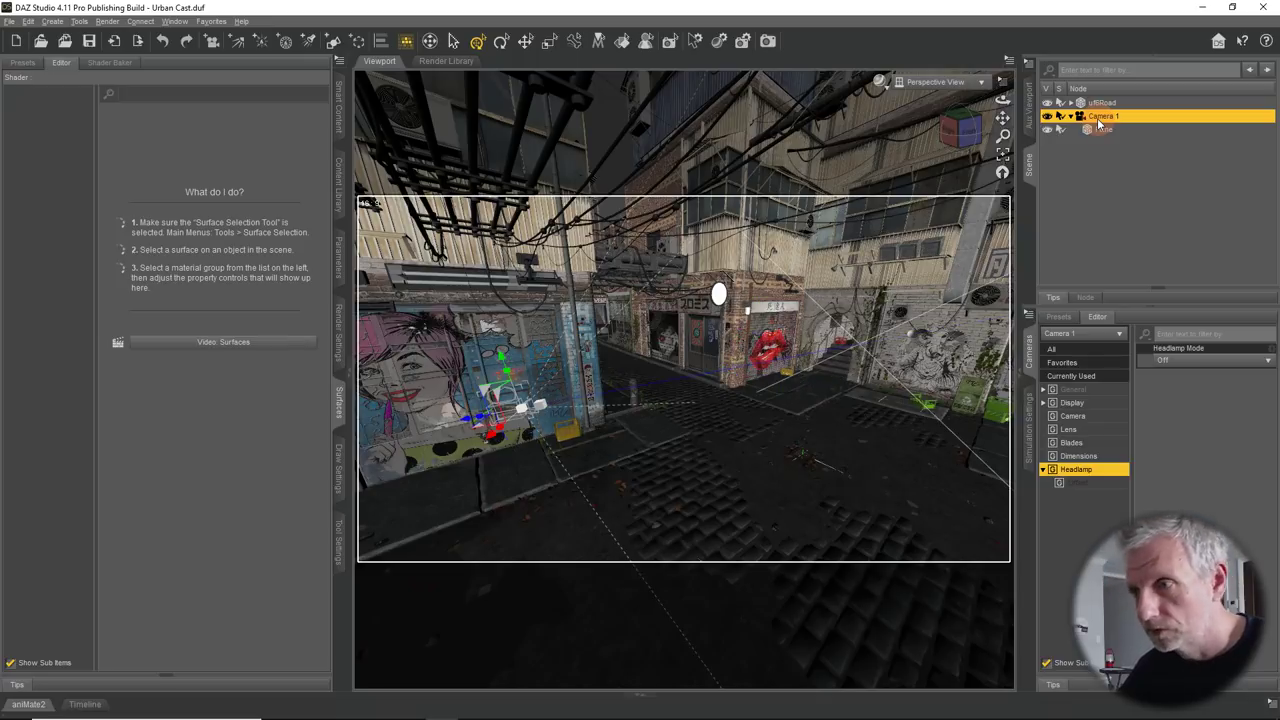
{"action": "left_click", "coordinate": [909, 84]}
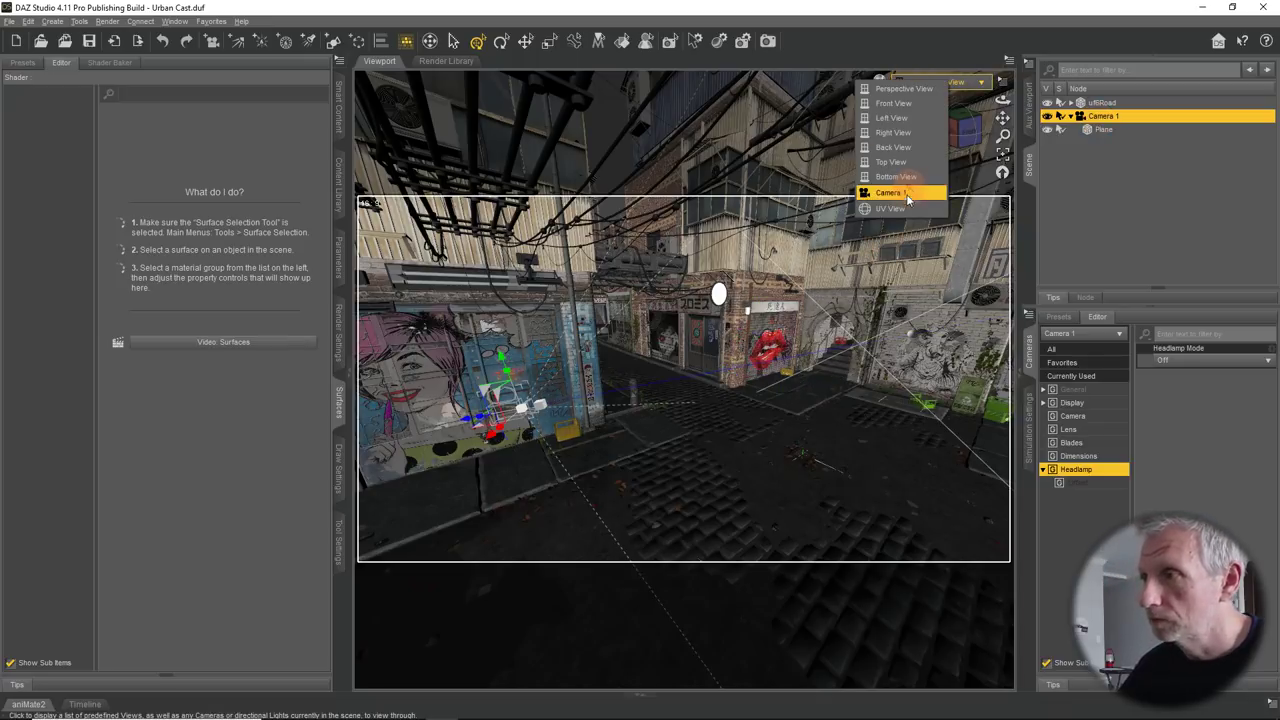
{"action": "left_click", "coordinate": [905, 196]}
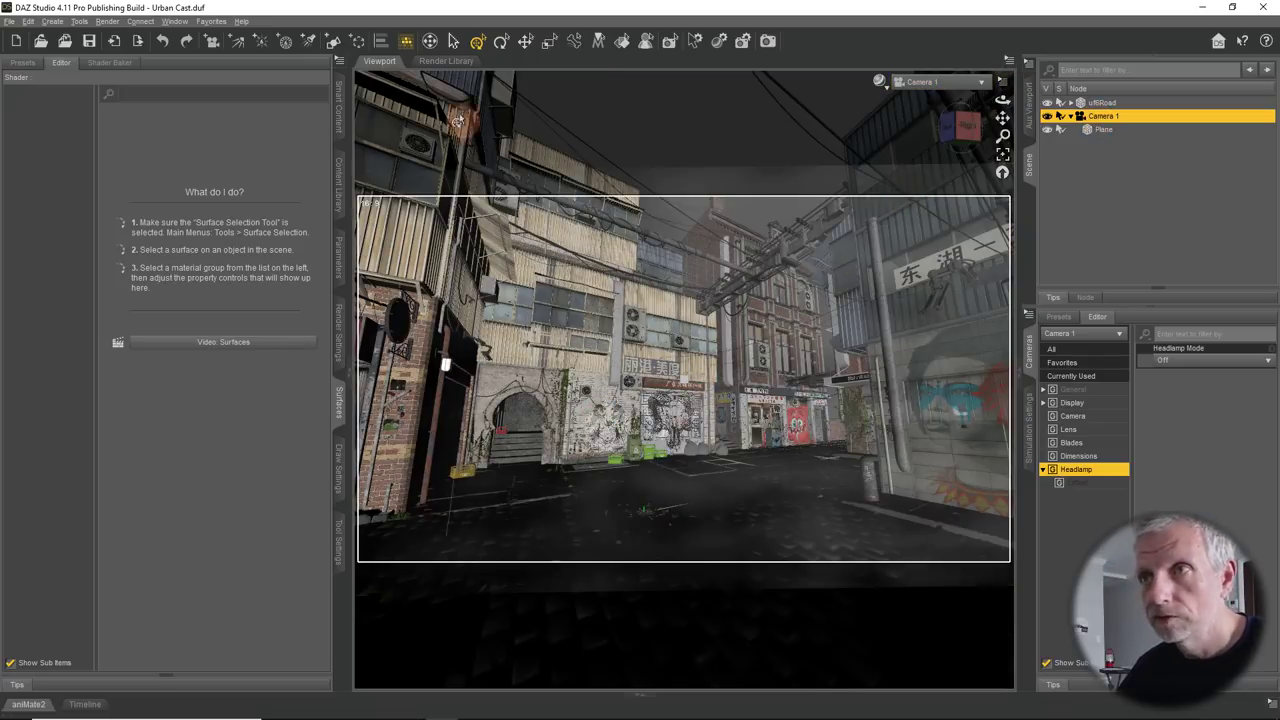
{"action": "left_click", "coordinate": [430, 40]}
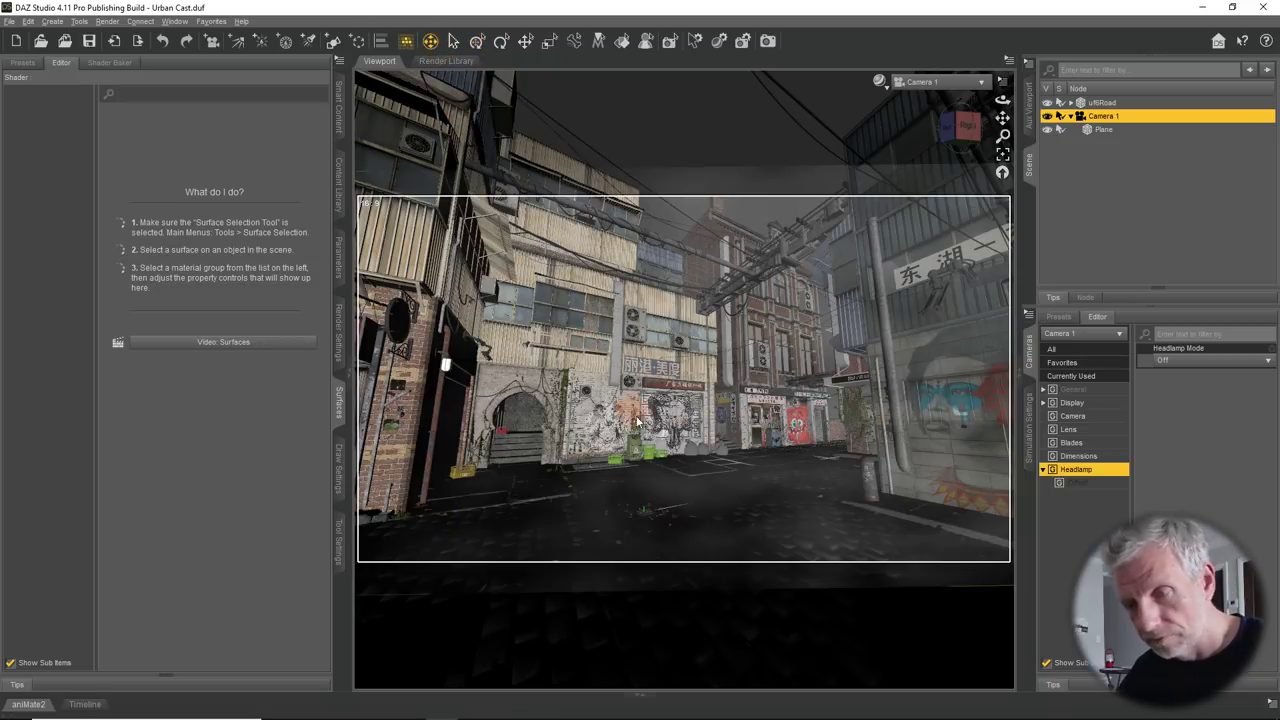
- Orbit Camera 1 up so it looks down on the alley from high above
{"action": "left_click_drag", "start_coordinate": [567, 314], "coordinate": [738, 450], "text": "alt"}
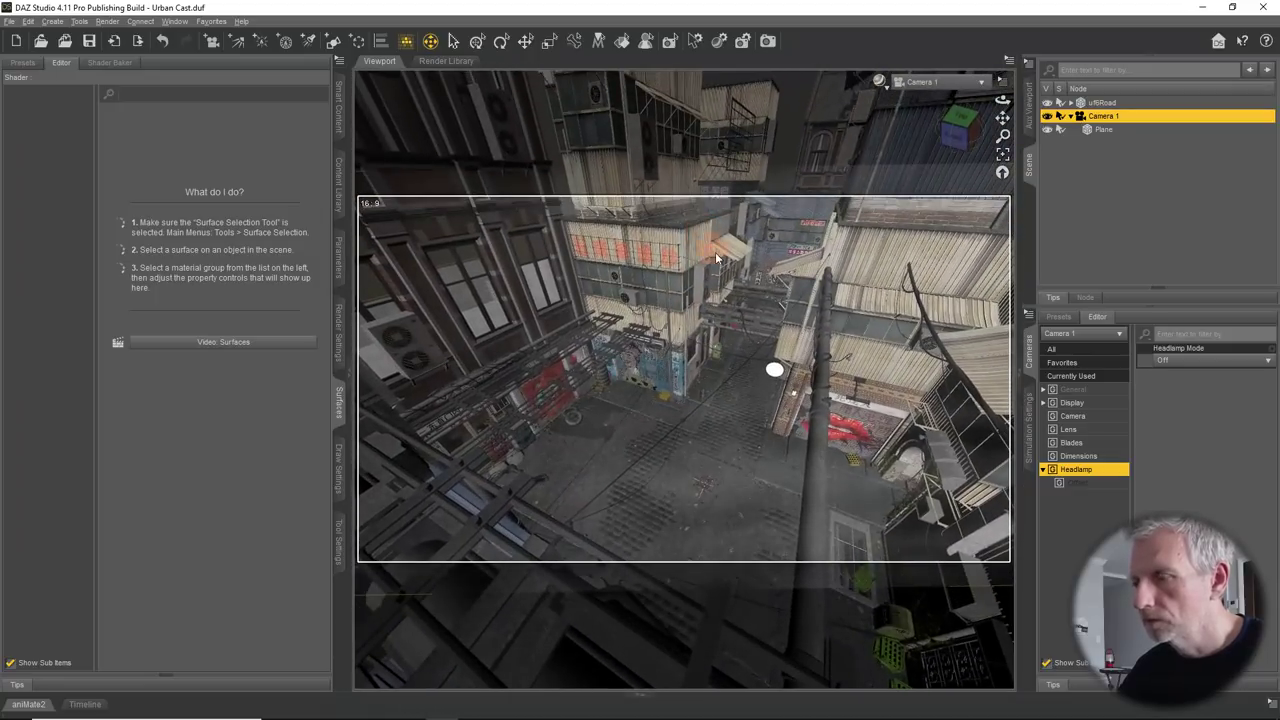
{"action": "left_click", "coordinate": [748, 484]}
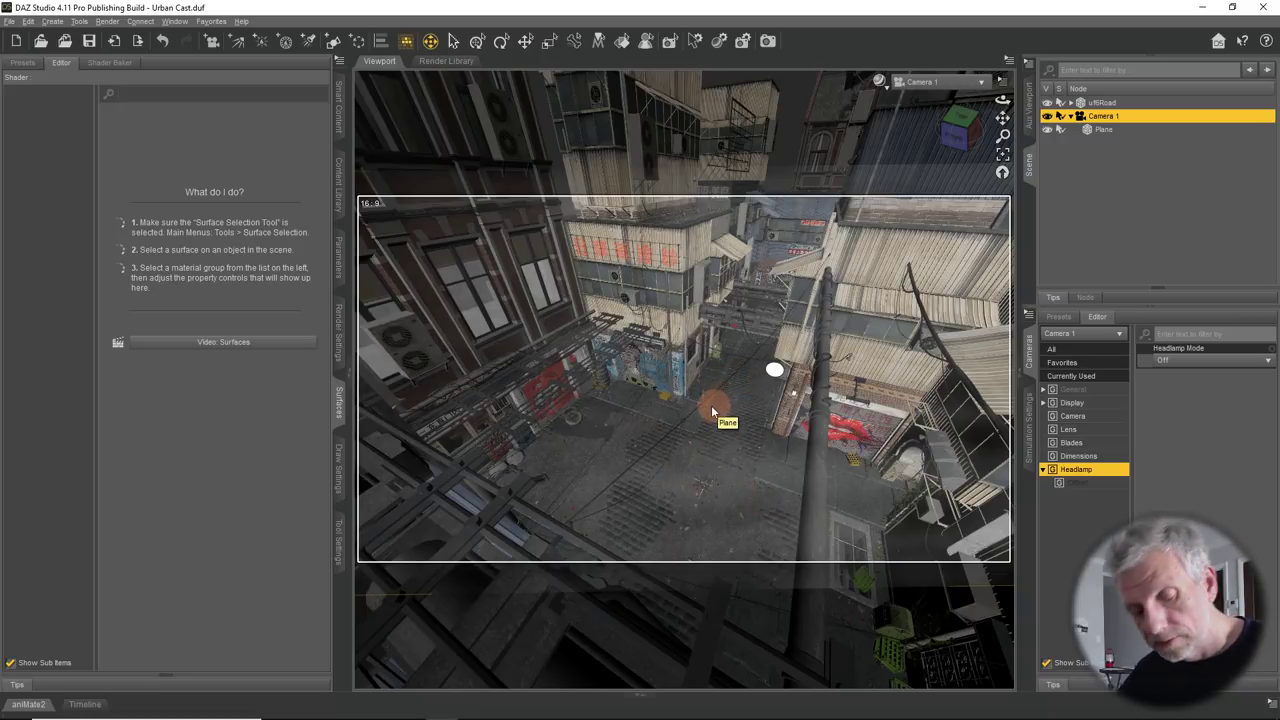
- Switch the viewport to a live NVIDIA Iray preview and collapse the Surfaces pane
{"action": "left_click", "coordinate": [881, 88]}
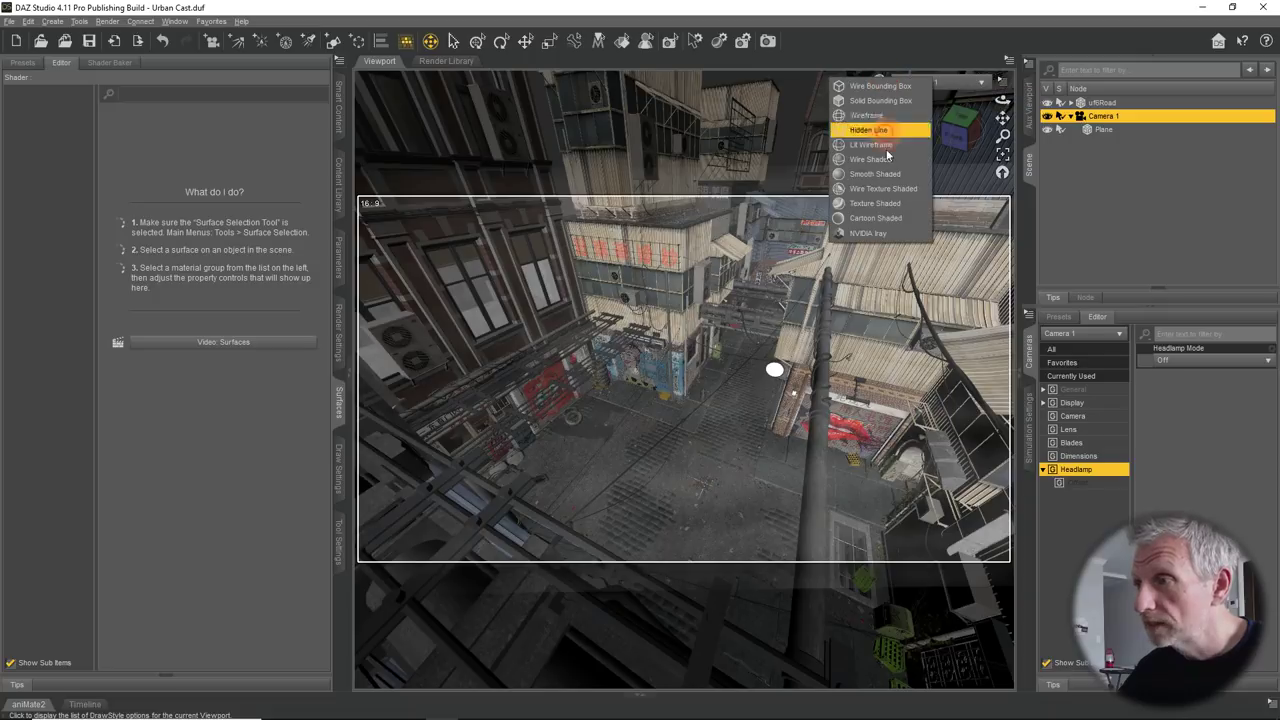
{"action": "left_click", "coordinate": [877, 231]}
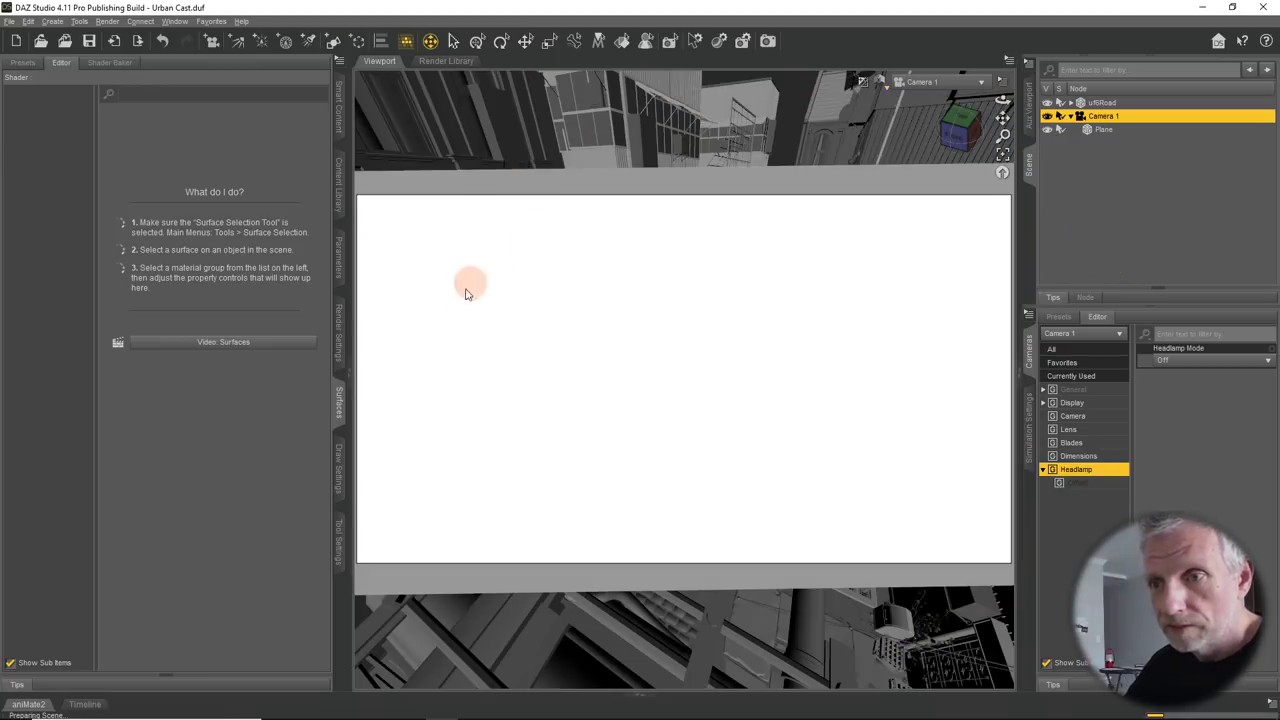
{"action": "left_click", "coordinate": [340, 405]}
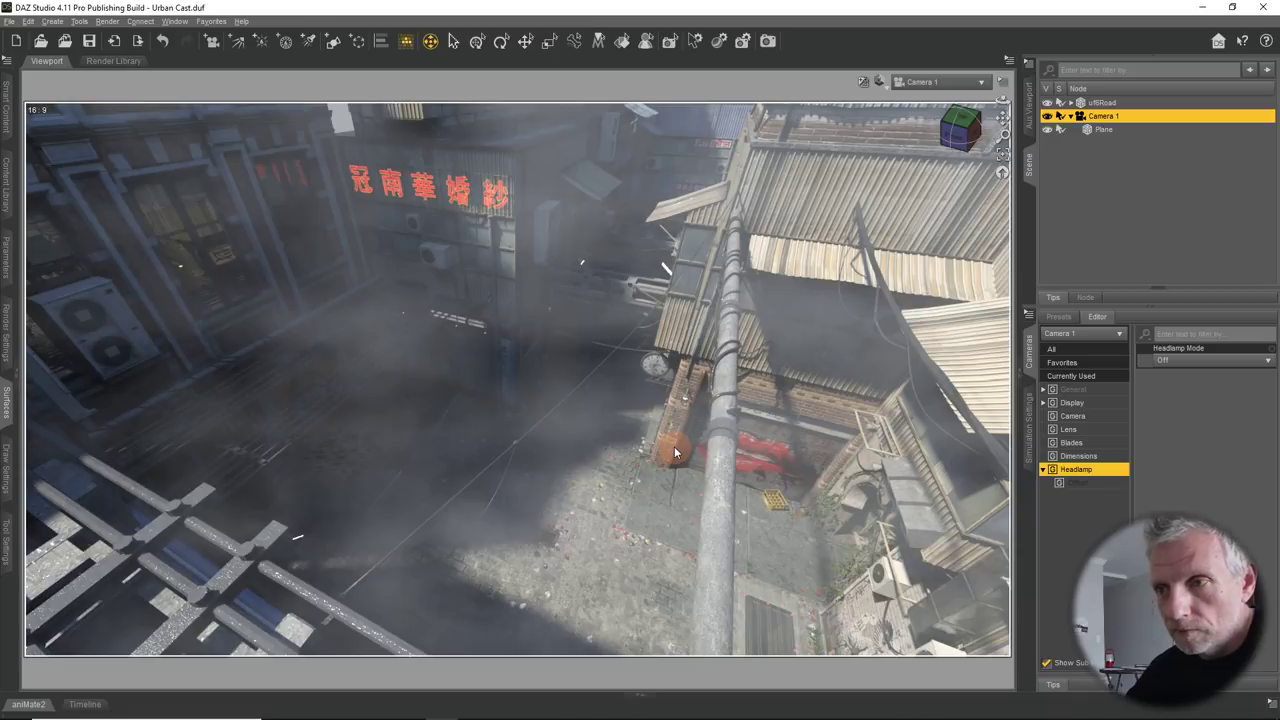
{"action": "mouse_move", "coordinate": [674, 446]}
{"action": "left_mouse_down"}
{"action": "mouse_move", "coordinate": [686, 251]}
{"action": "mouse_move", "coordinate": [658, 286]}
{"action": "mouse_move", "coordinate": [682, 423]}
{"action": "left_mouse_up"}
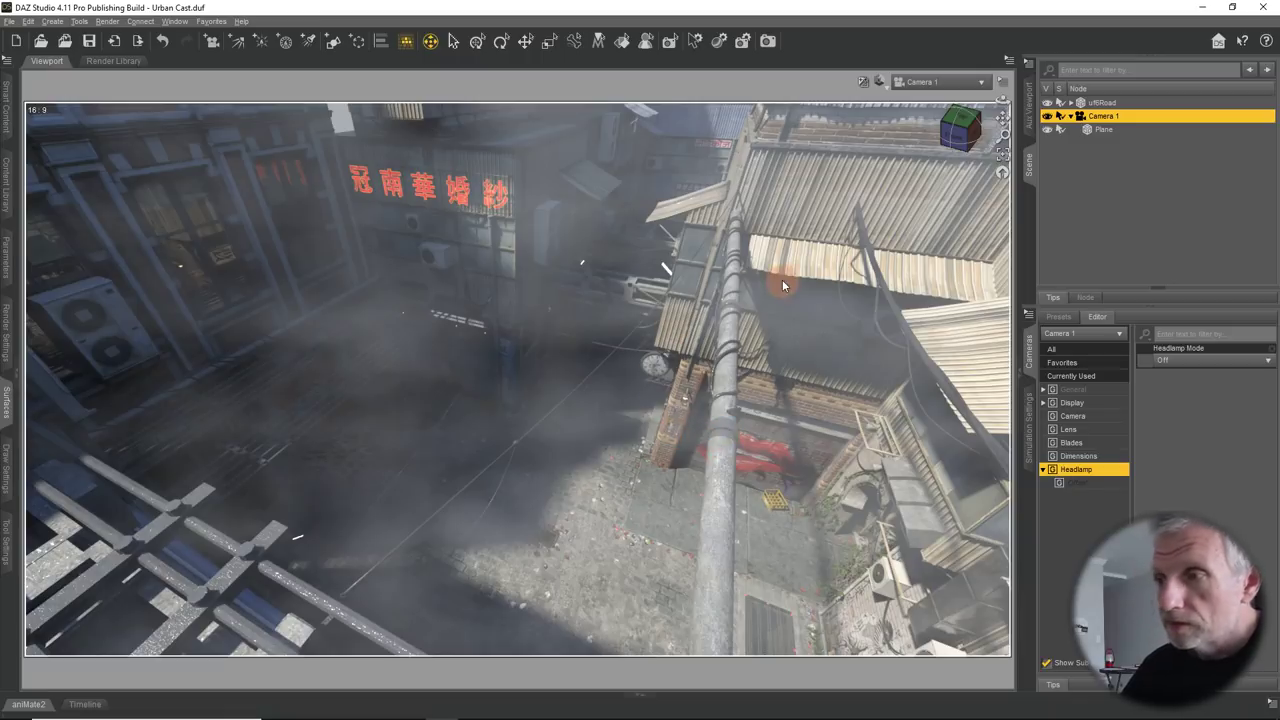
- Select the fog Plane and show its Default > Base surface properties in the Surfaces pane
{"action": "left_click", "coordinate": [8, 410]}
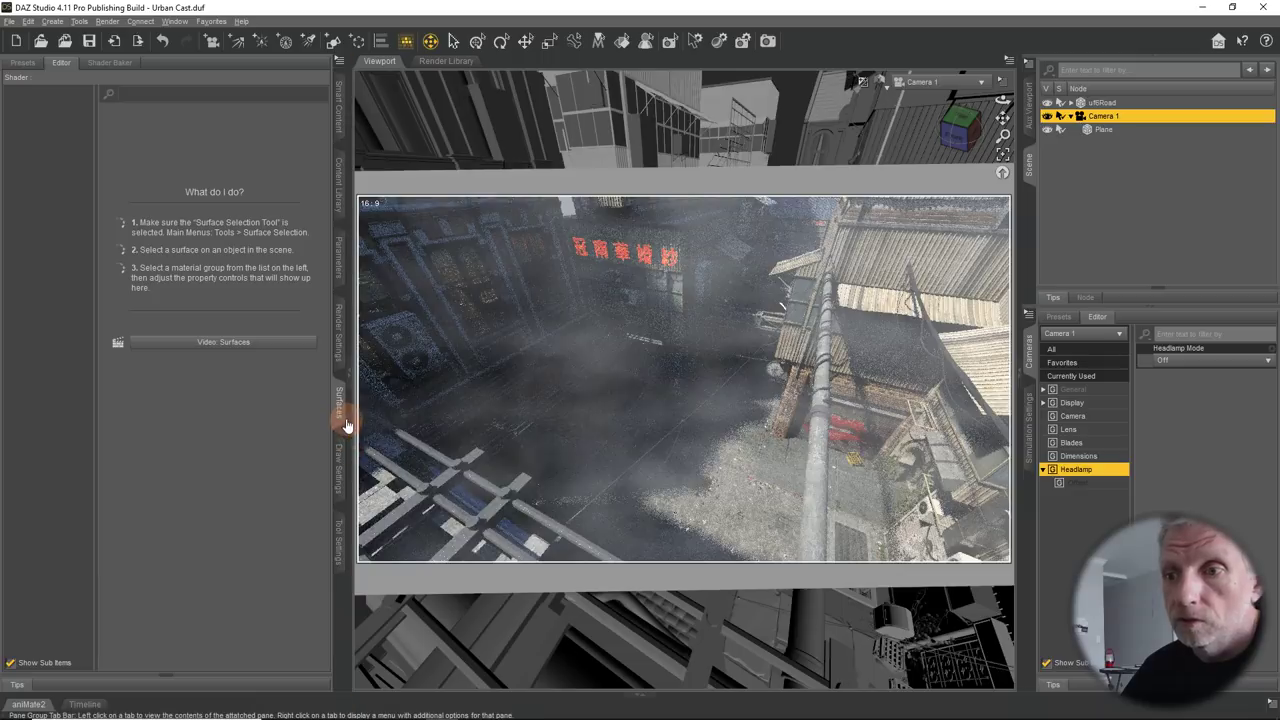
{"action": "left_click", "coordinate": [1098, 130]}
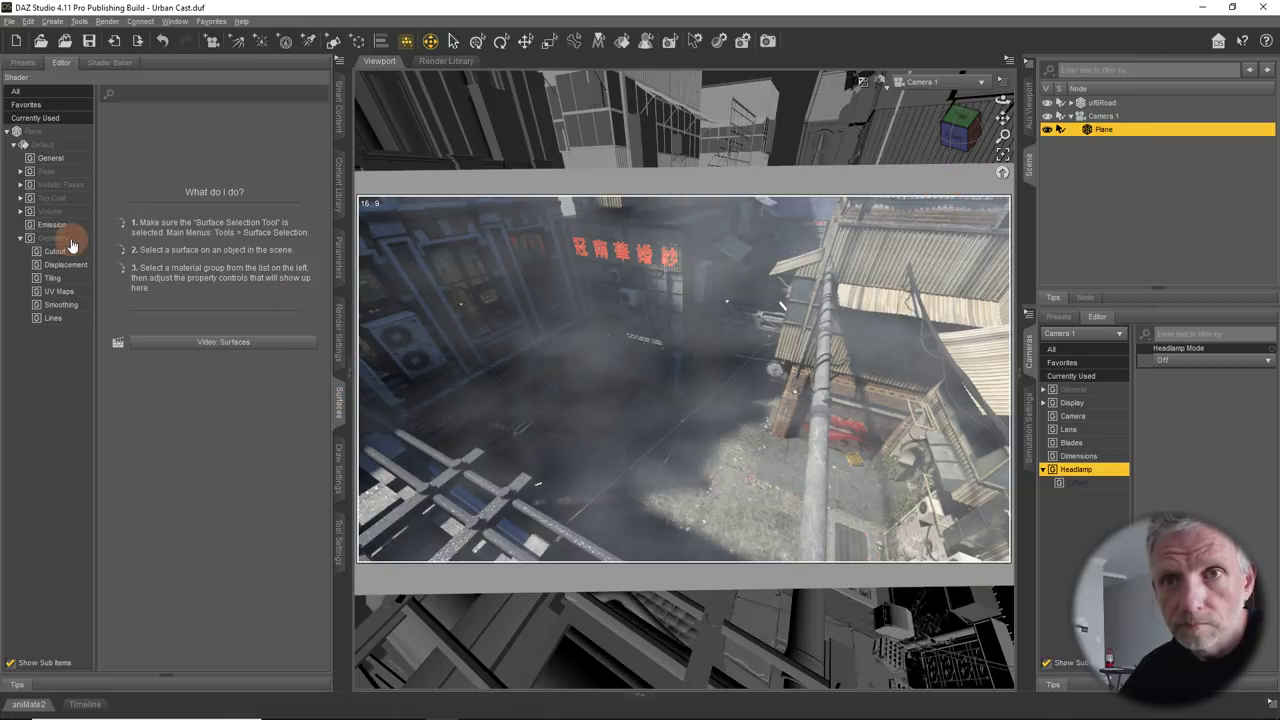
{"action": "left_click", "coordinate": [76, 172]}
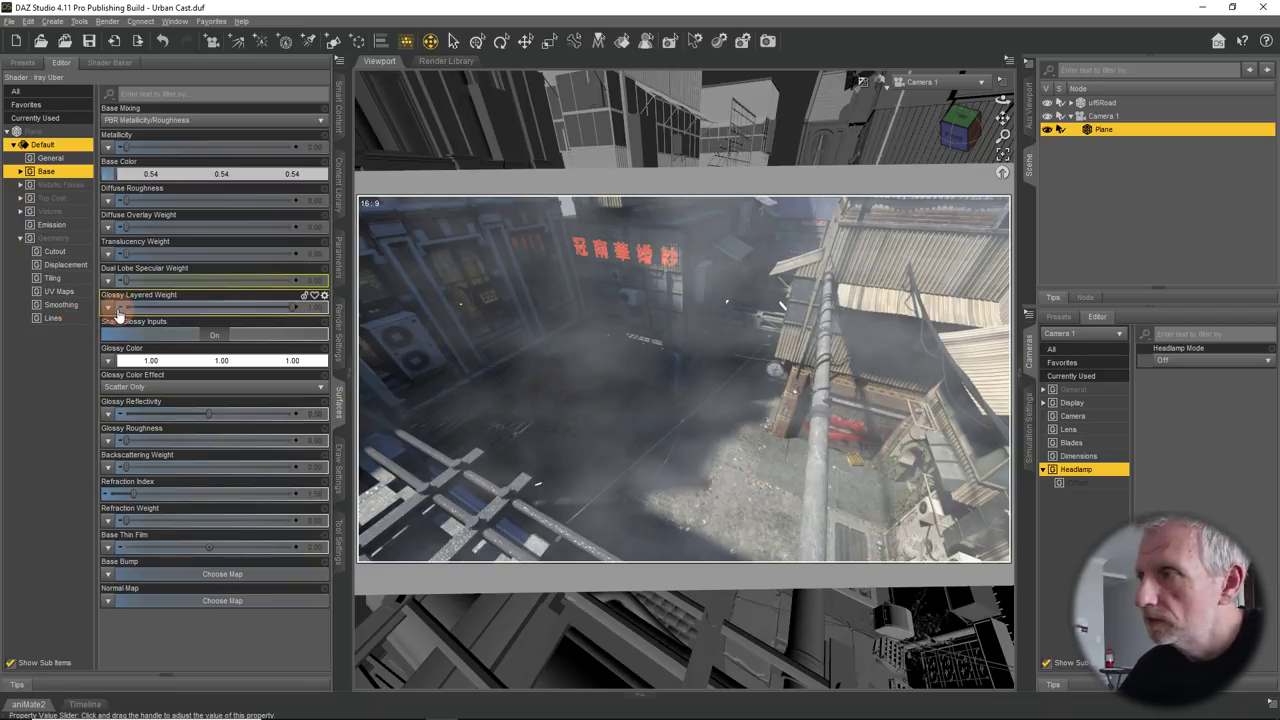
- Try Plane Cutout Opacity values of 0, 0.12, 0.02, 0.20, 0.69, 0.31, 0.16, ending at 1.00
{"action": "left_click", "coordinate": [58, 251]}
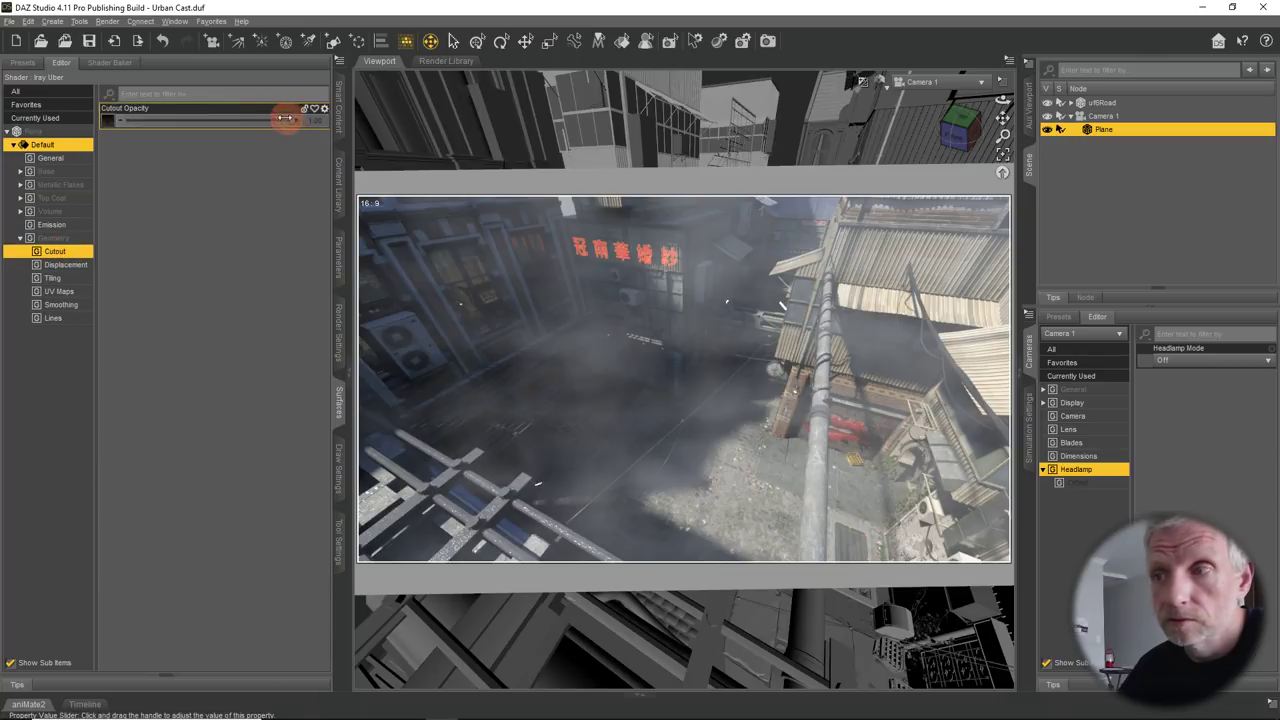
{"action": "left_click_drag", "start_coordinate": [291, 119], "coordinate": [165, 108]}
{"action": "left_click_drag", "start_coordinate": [112, 103], "coordinate": [178, 121]}
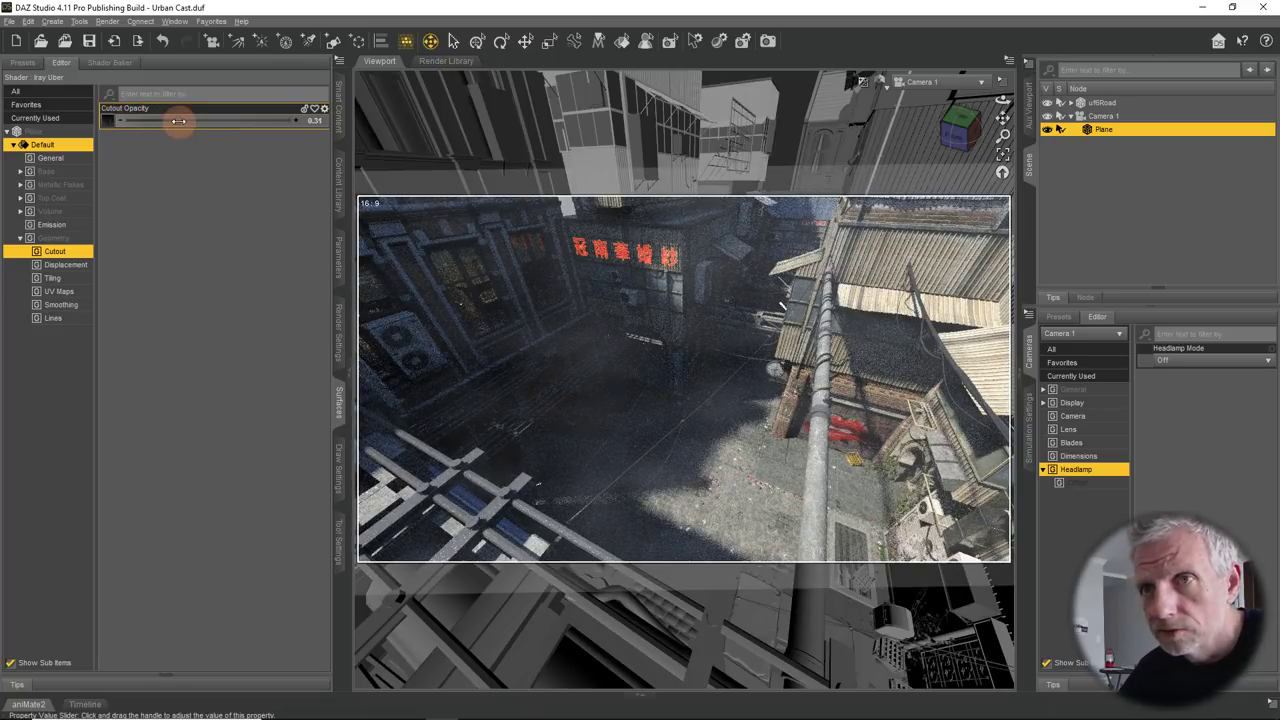
{"action": "left_click_drag", "start_coordinate": [177, 118], "coordinate": [135, 120]}
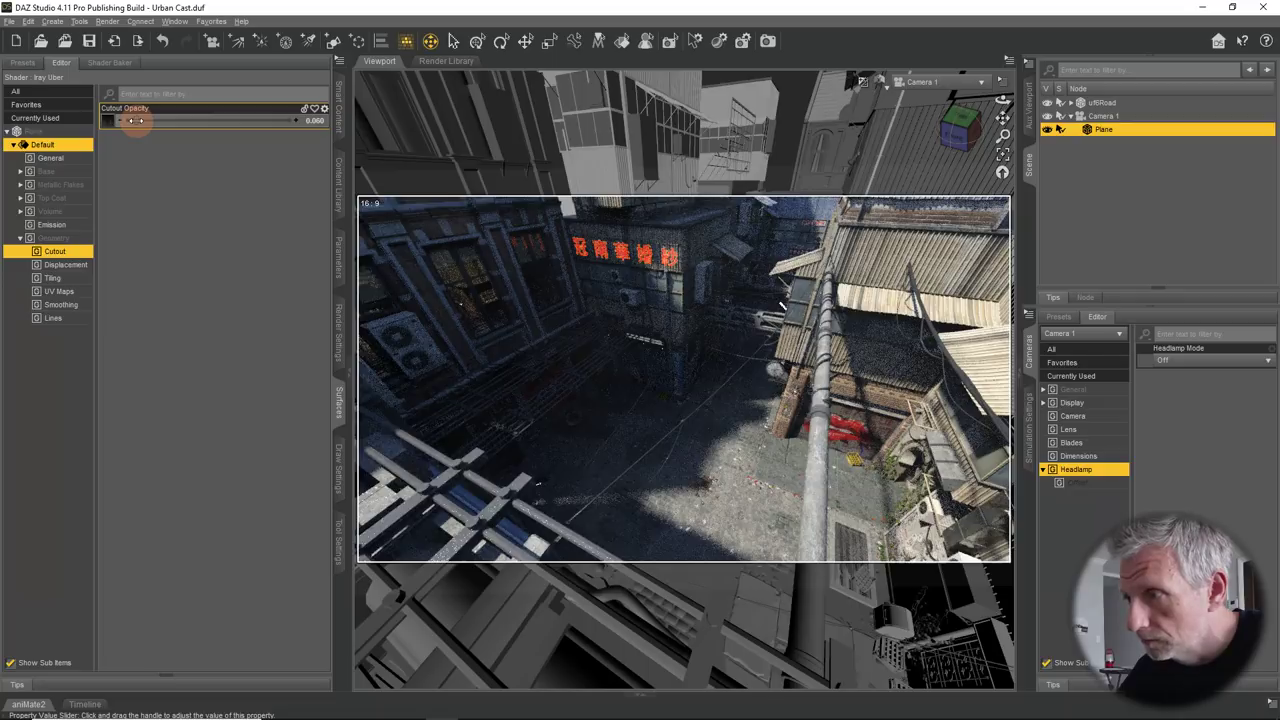
{"action": "left_click_drag", "start_coordinate": [136, 120], "coordinate": [122, 120]}
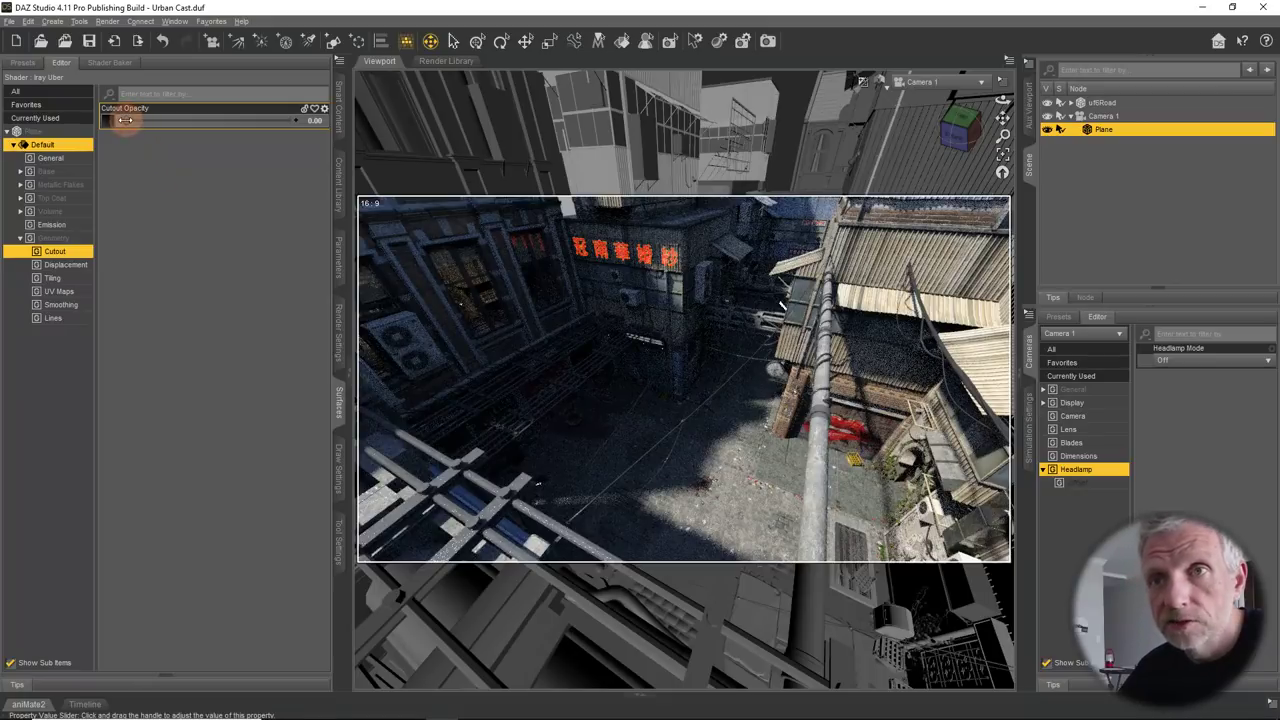
{"action": "left_click_drag", "start_coordinate": [126, 119], "coordinate": [309, 134]}
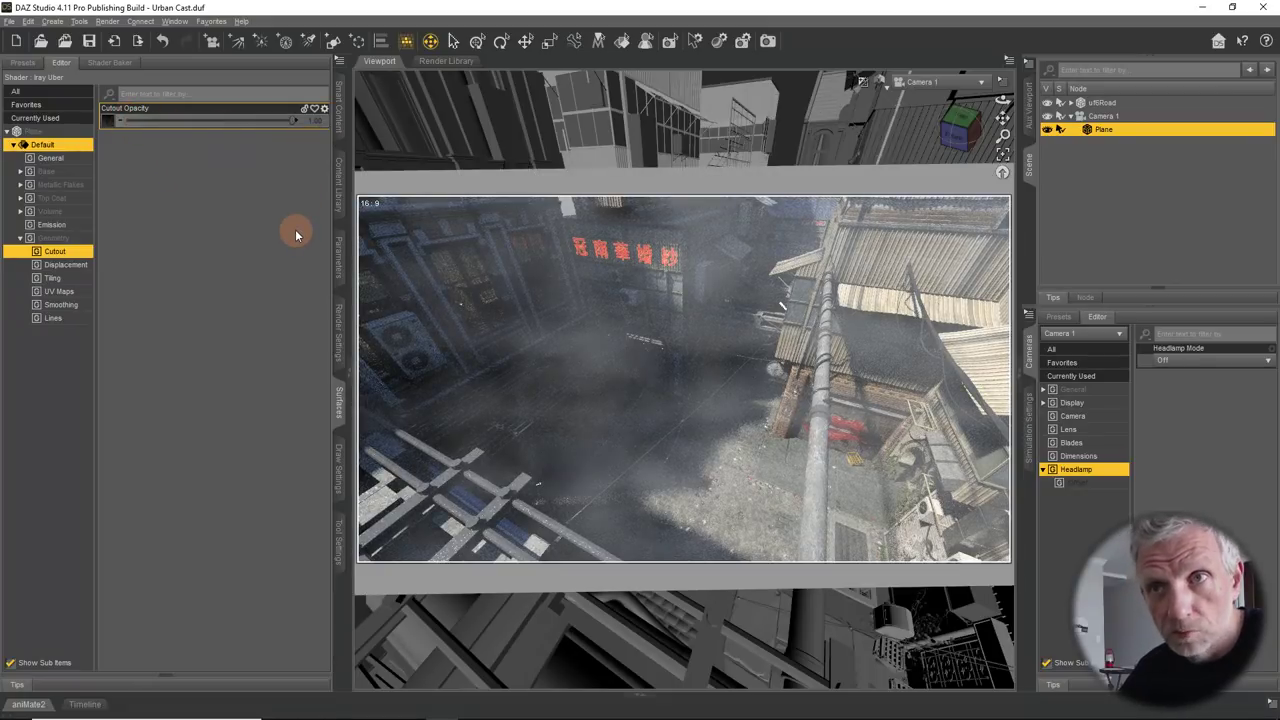
{"action": "left_click_drag", "start_coordinate": [289, 120], "coordinate": [230, 122]}
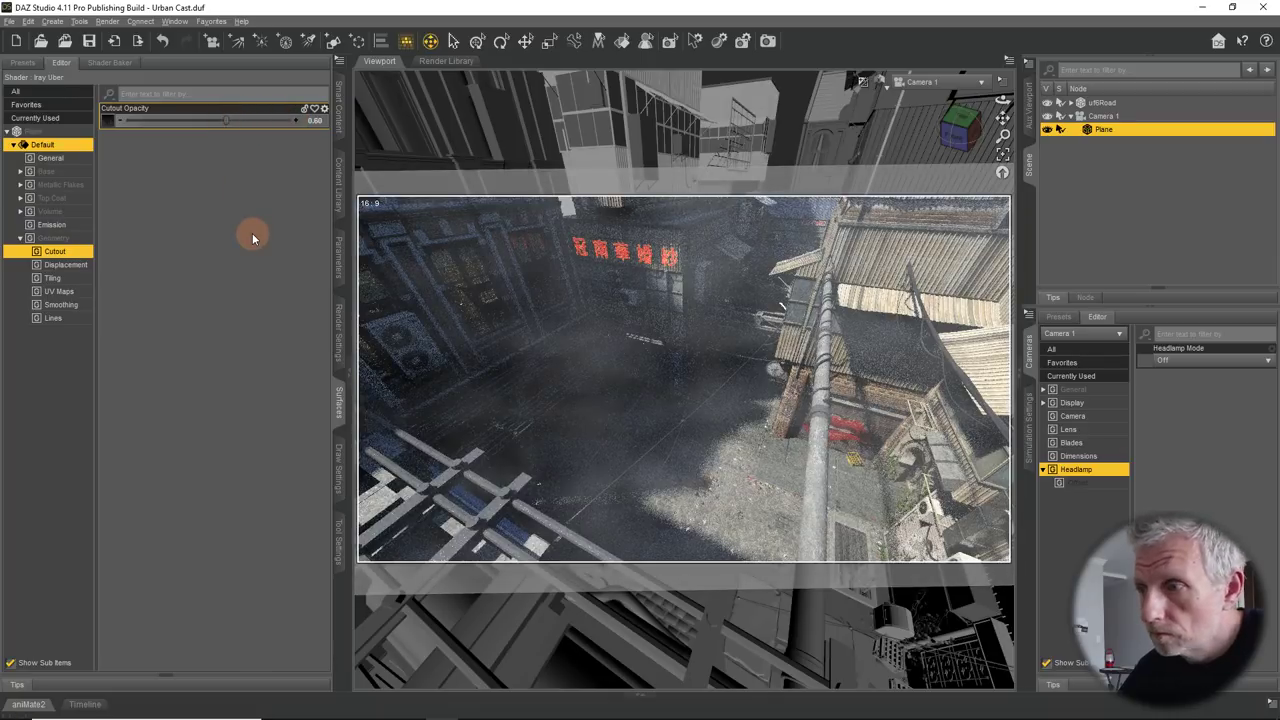
{"action": "left_click_drag", "start_coordinate": [224, 121], "coordinate": [176, 125]}
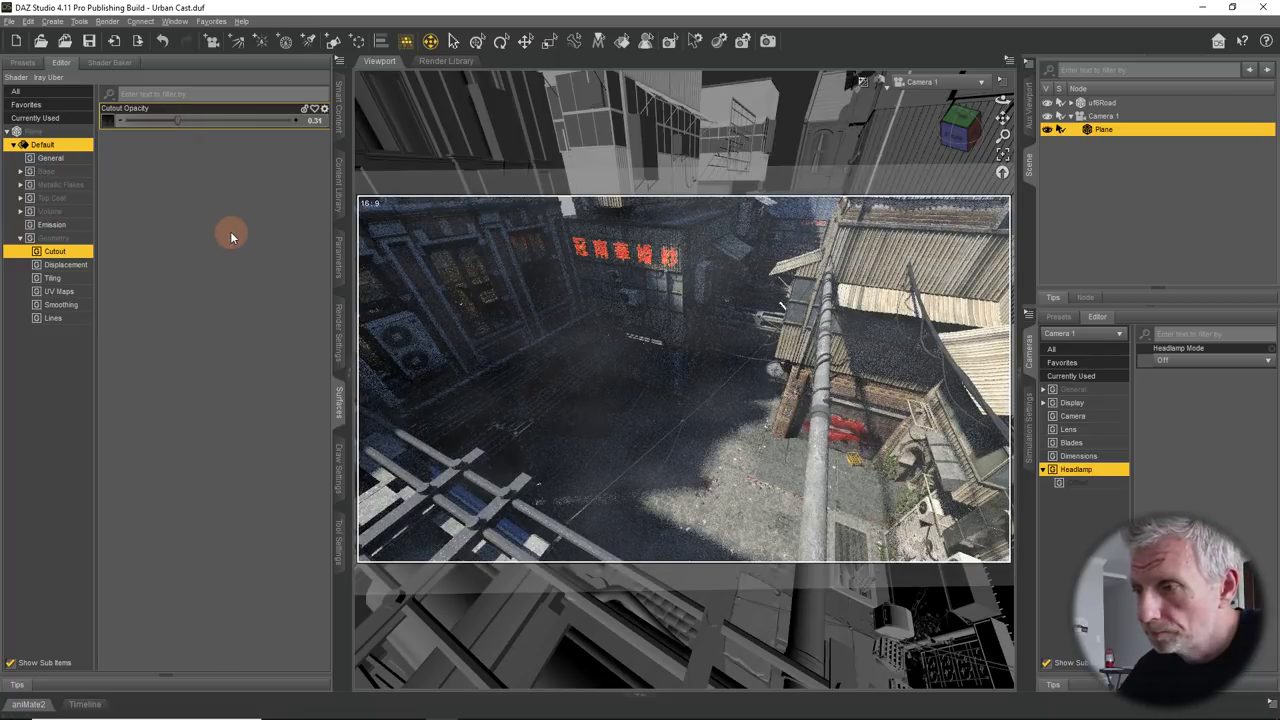
{"action": "left_click_drag", "start_coordinate": [174, 121], "coordinate": [152, 121]}
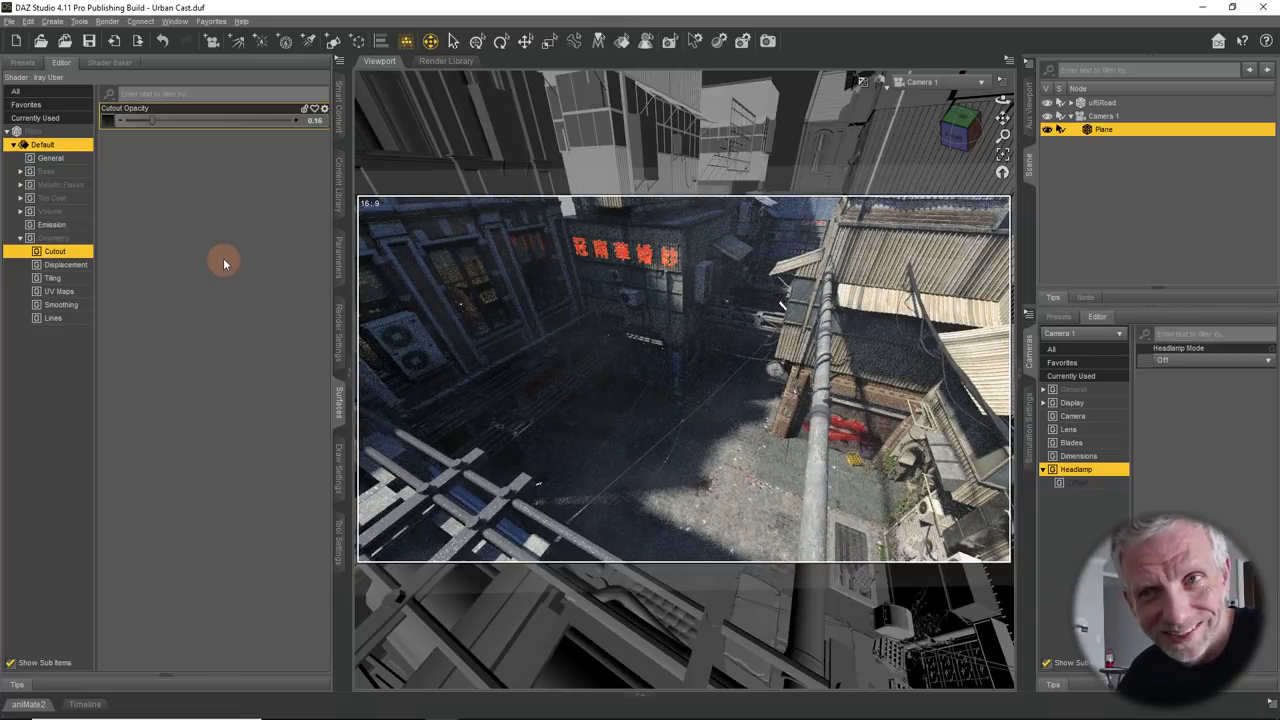
{"action": "left_click_drag", "start_coordinate": [152, 121], "coordinate": [307, 126]}
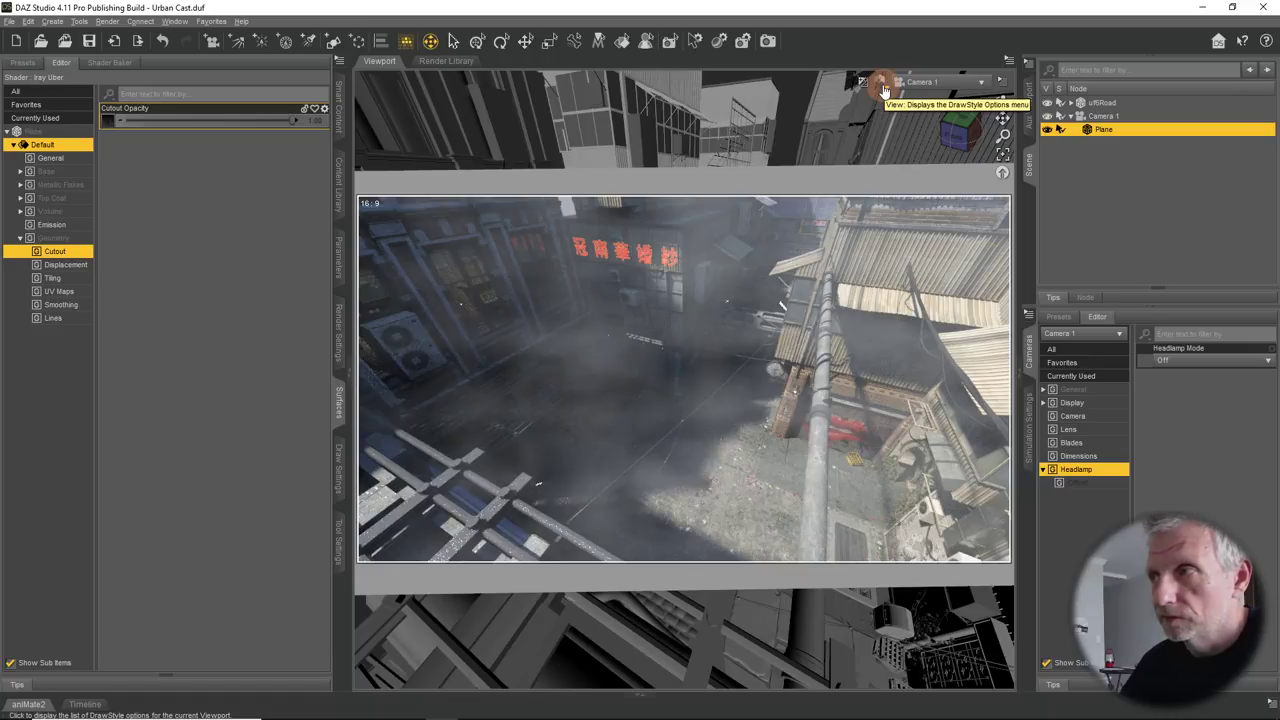
- Return the viewport to Texture Shaded and minimise DAZ Studio
{"action": "left_click", "coordinate": [882, 88]}
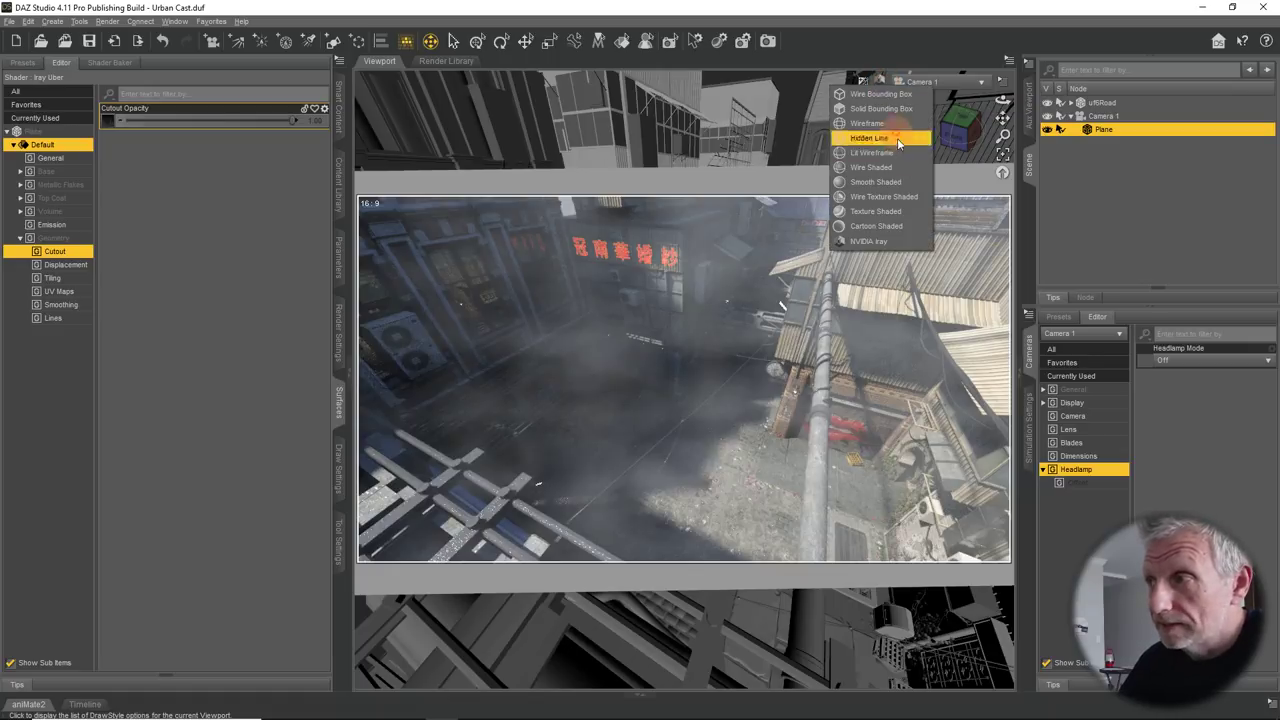
{"action": "left_click", "coordinate": [914, 212]}
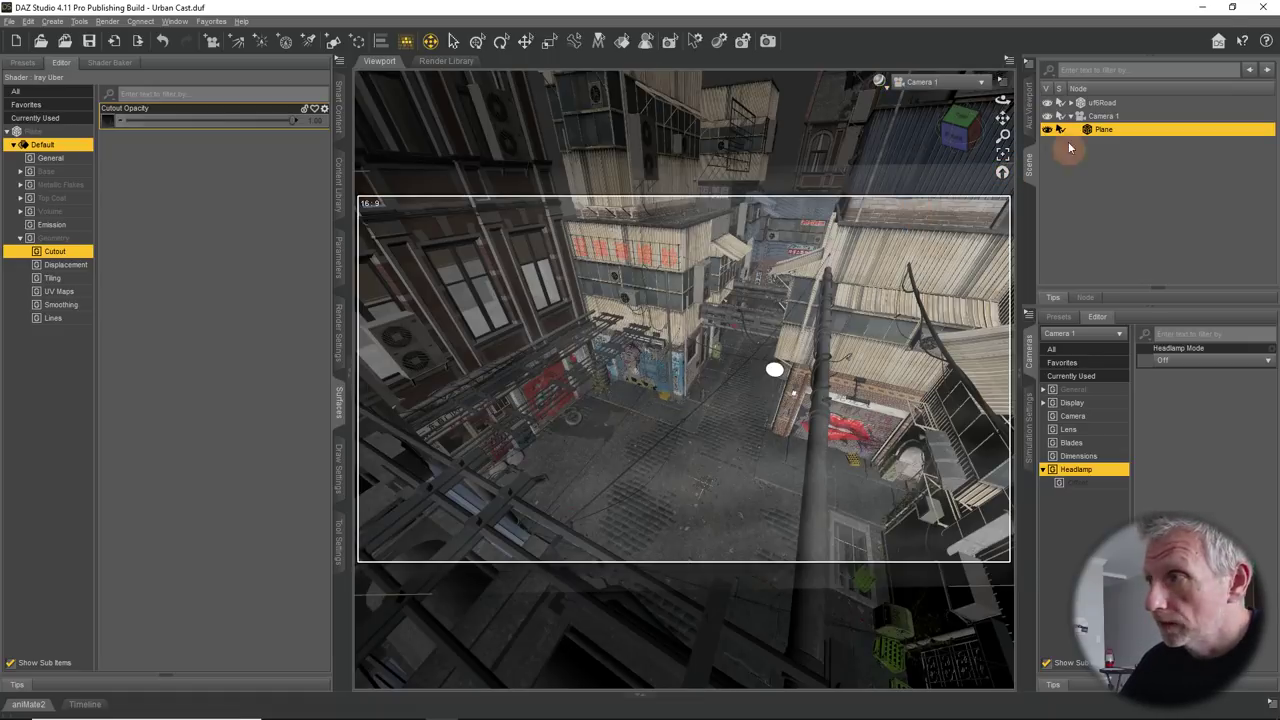
{"action": "left_click", "coordinate": [1200, 8]}
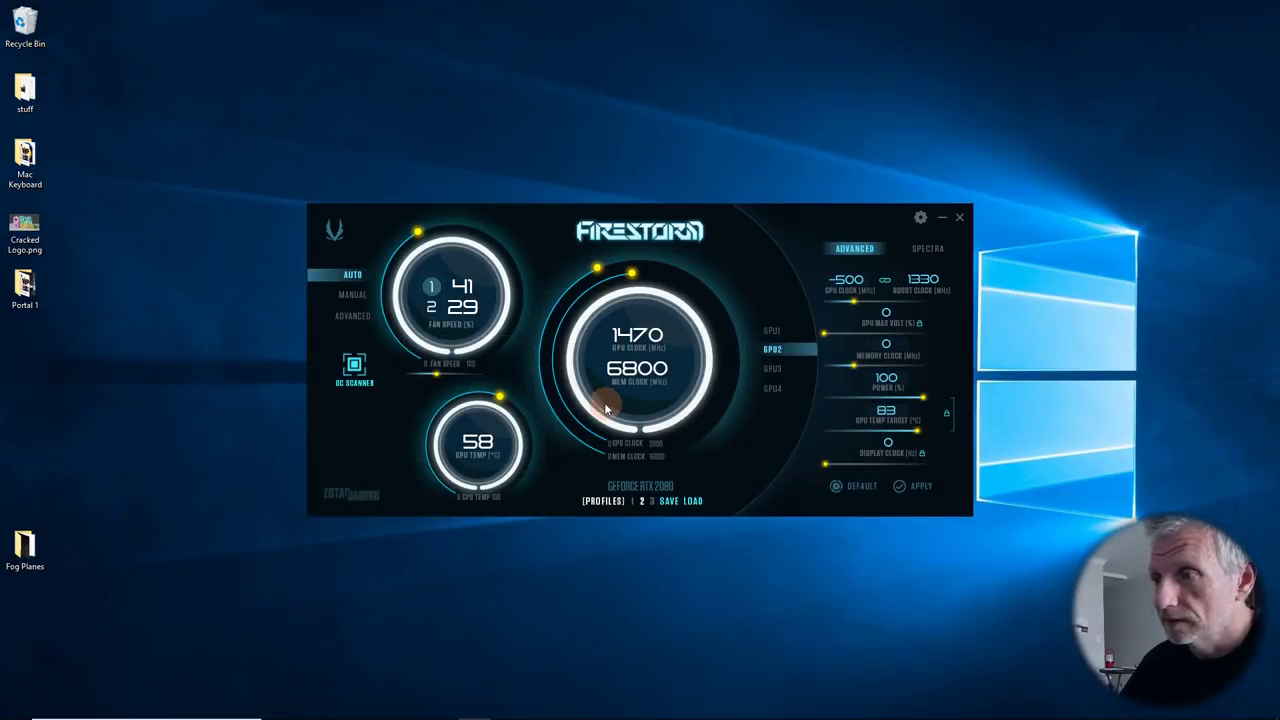
- Close the Firestorm GPU utility and launch Carrara 8.5 Pro from the 3D Apps group
{"action": "left_click", "coordinate": [942, 217]}
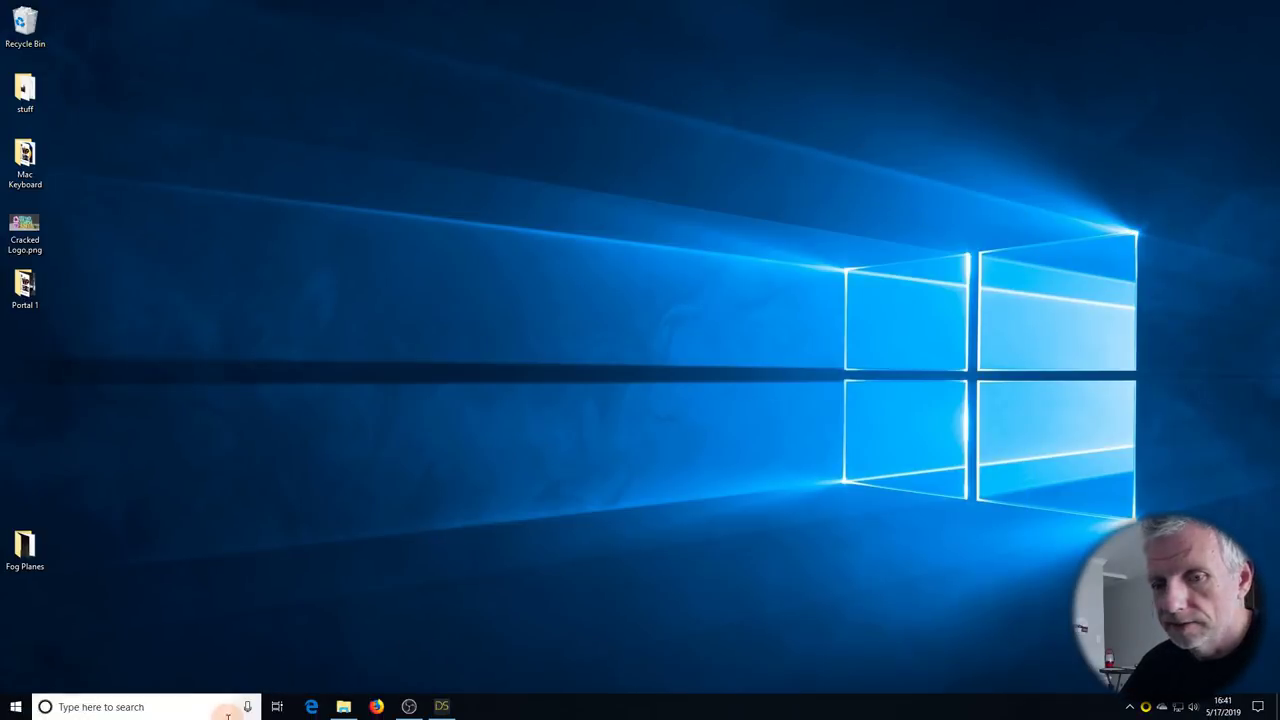
{"action": "left_click", "coordinate": [14, 710]}
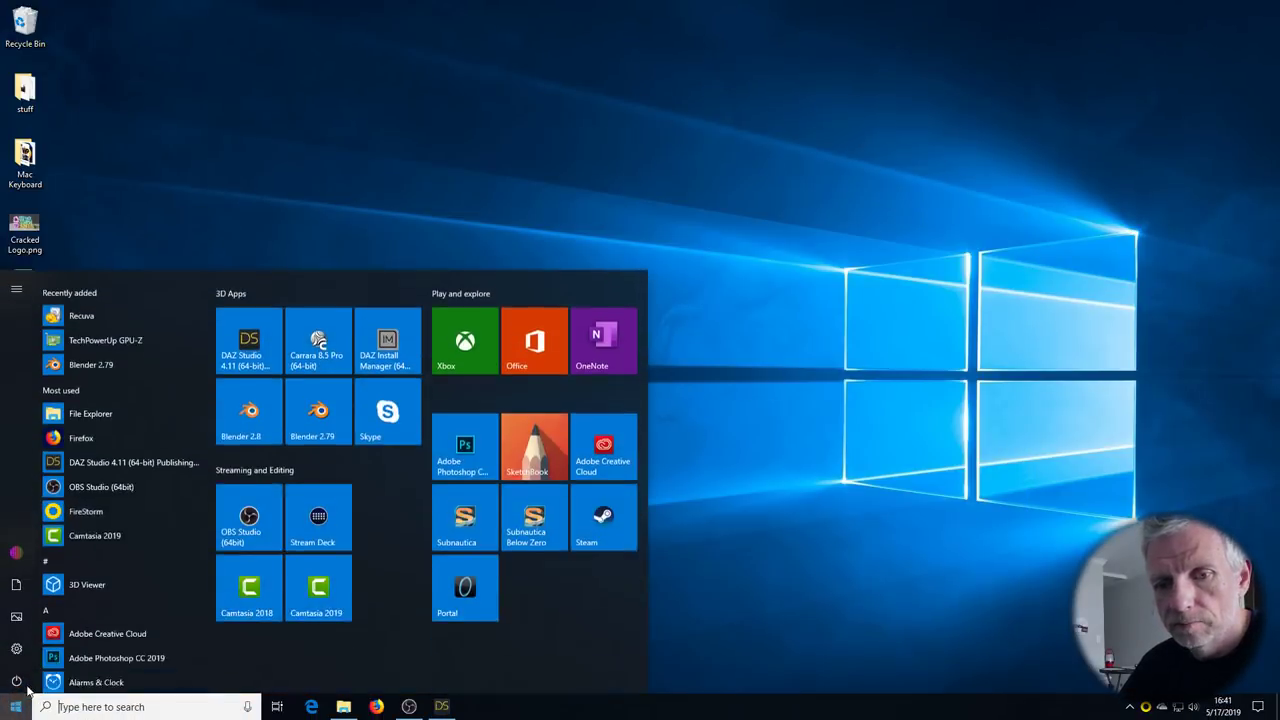
{"action": "left_click", "coordinate": [324, 335]}
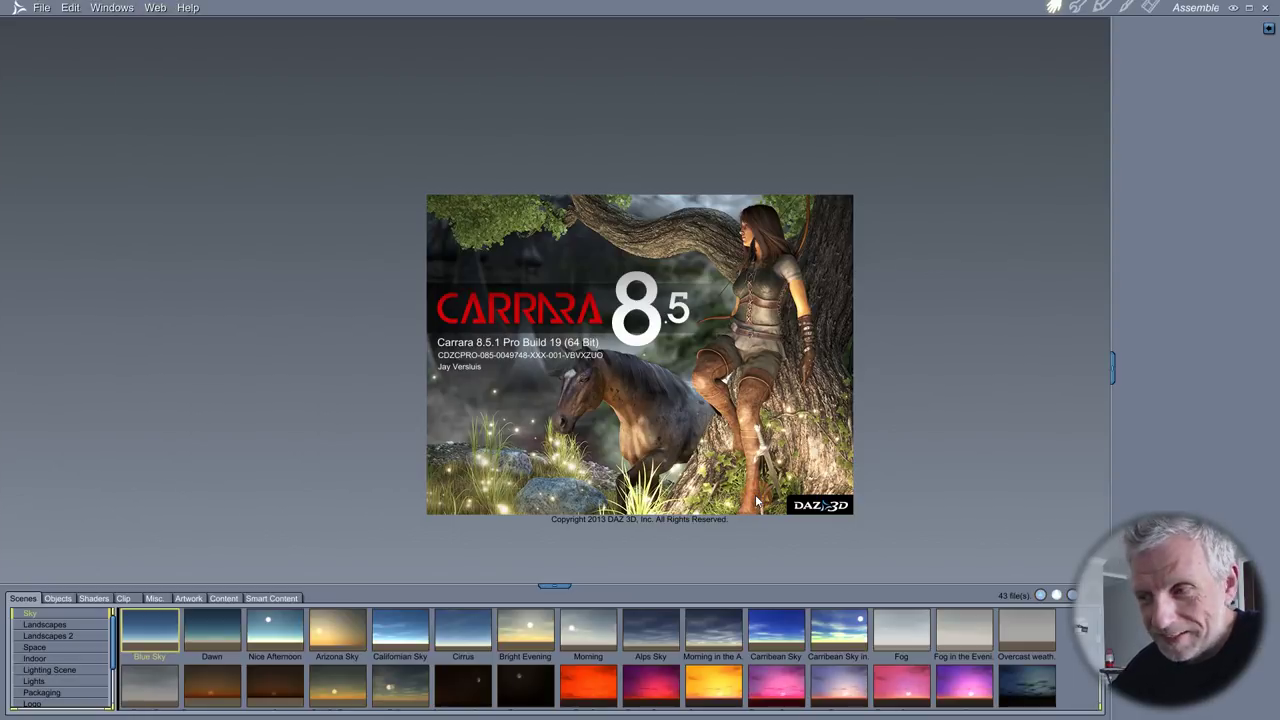
- Dismiss the splash screen and create Doc1 as an Empty Scene through File > New
{"action": "left_click", "coordinate": [757, 500]}
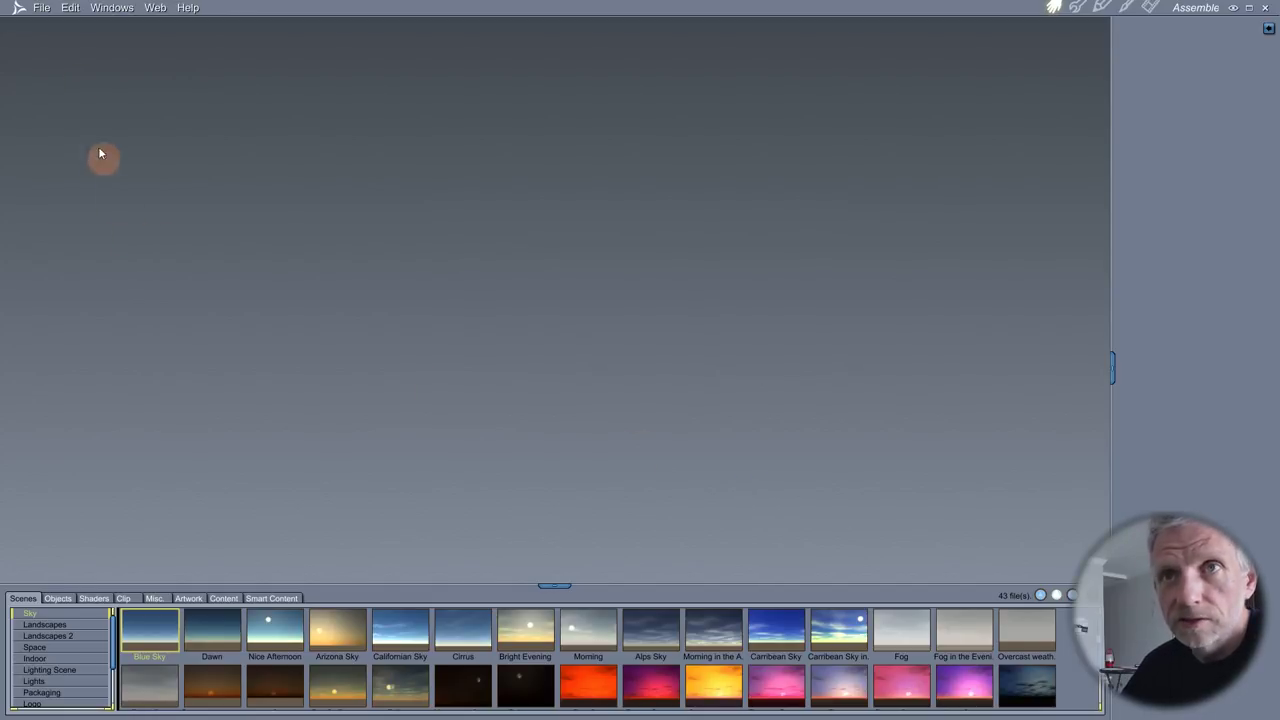
{"action": "left_click", "coordinate": [48, 14]}
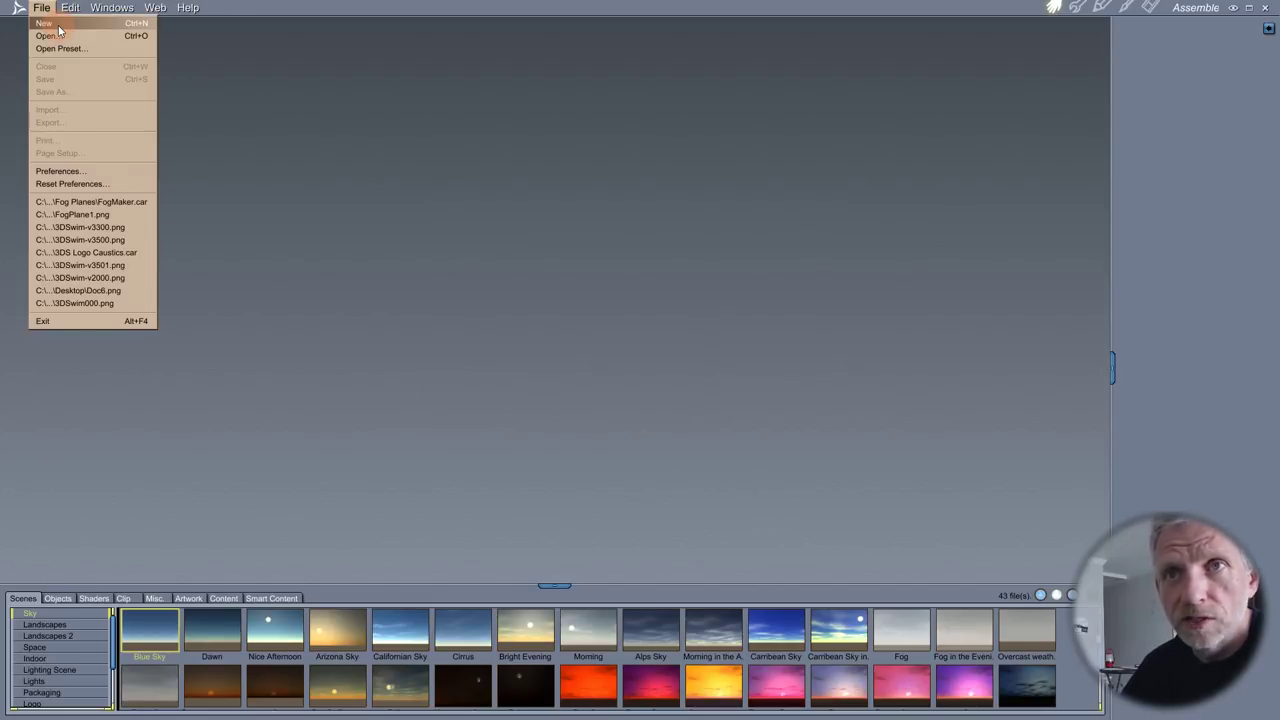
{"action": "left_click", "coordinate": [56, 24]}
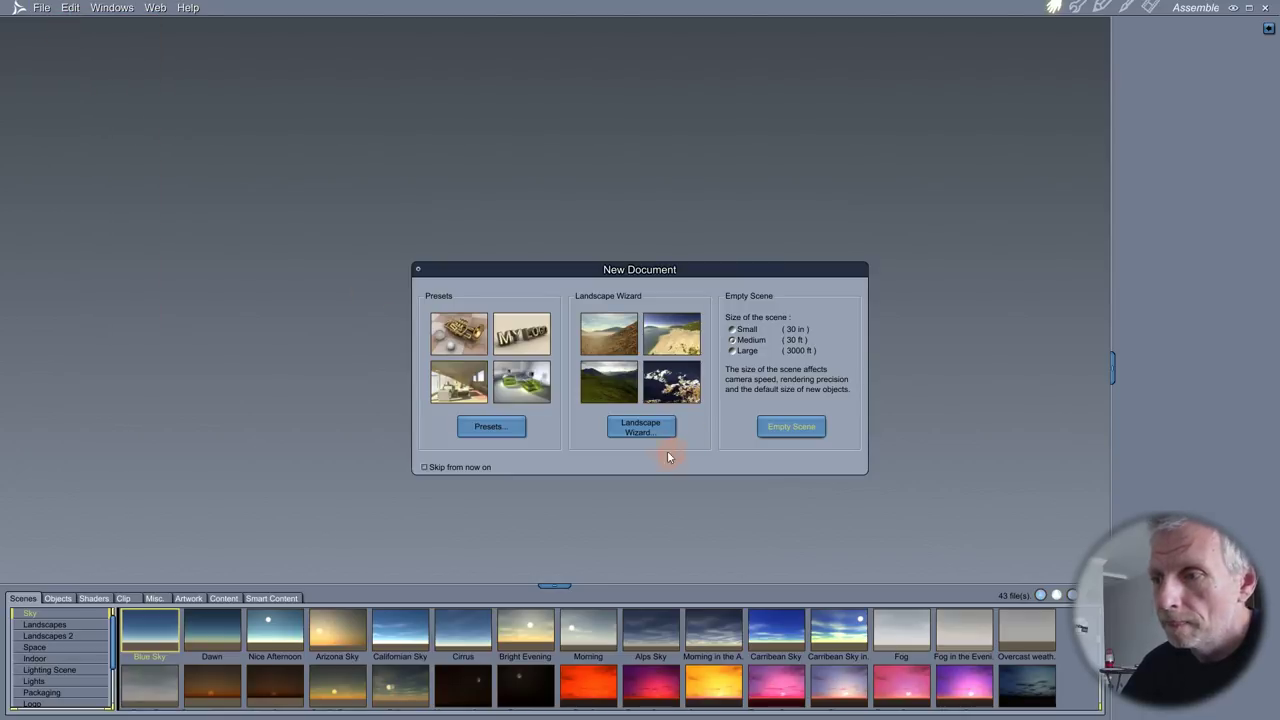
{"action": "left_click", "coordinate": [793, 428]}
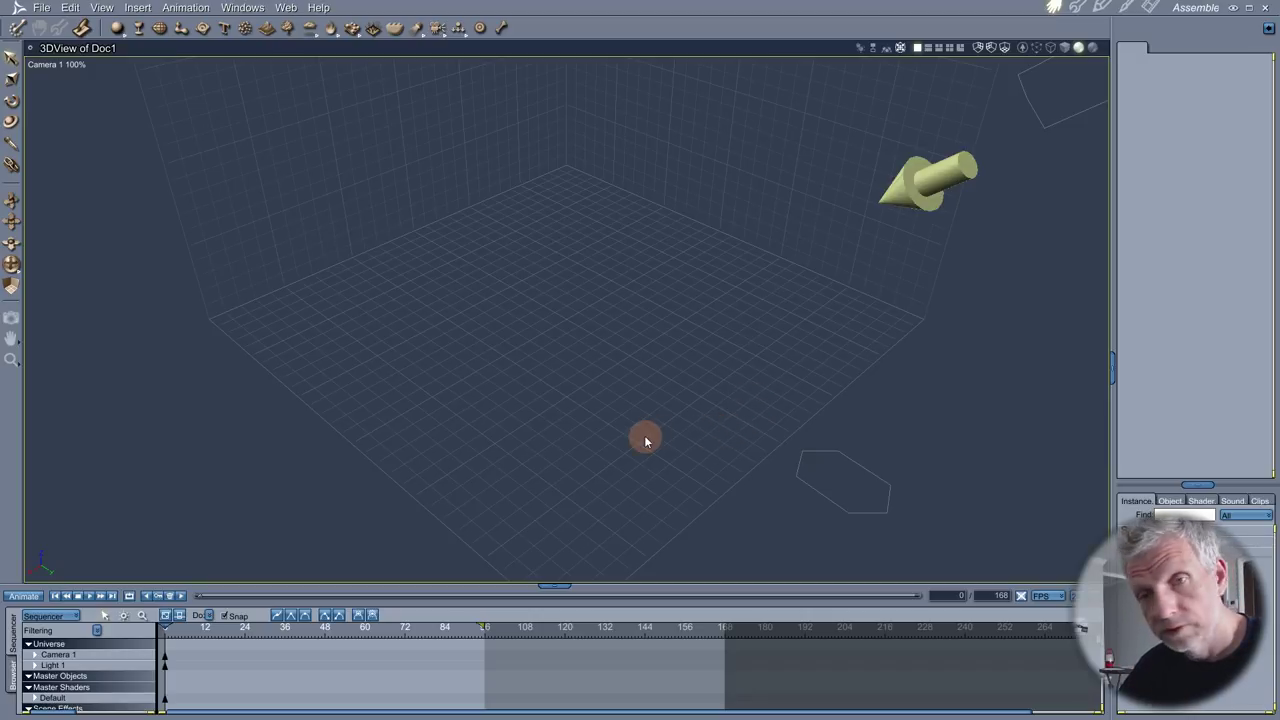
- Orbit Doc1 down to eye level, enable Show Production Frame, and hide grid walls and camera/light outlines
{"action": "left_click_drag", "start_coordinate": [604, 440], "coordinate": [560, 360]}
{"action": "left_click", "coordinate": [576, 396]}
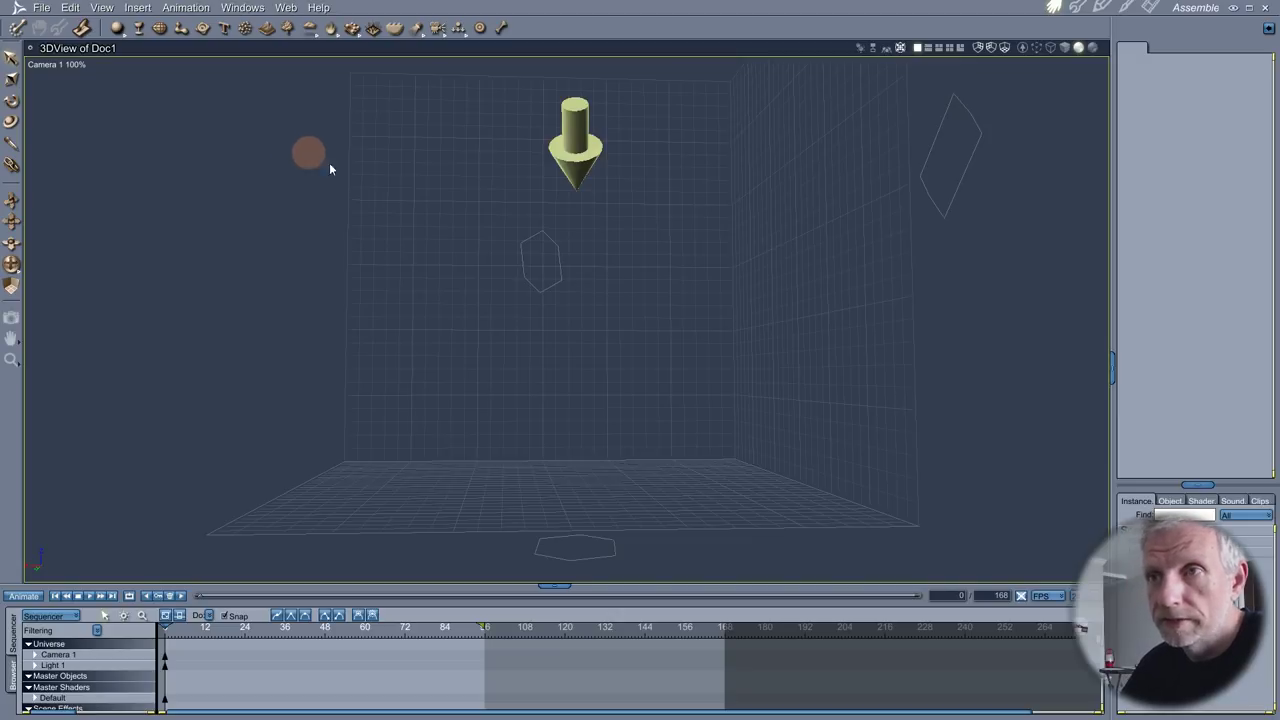
{"action": "left_click", "coordinate": [101, 8]}
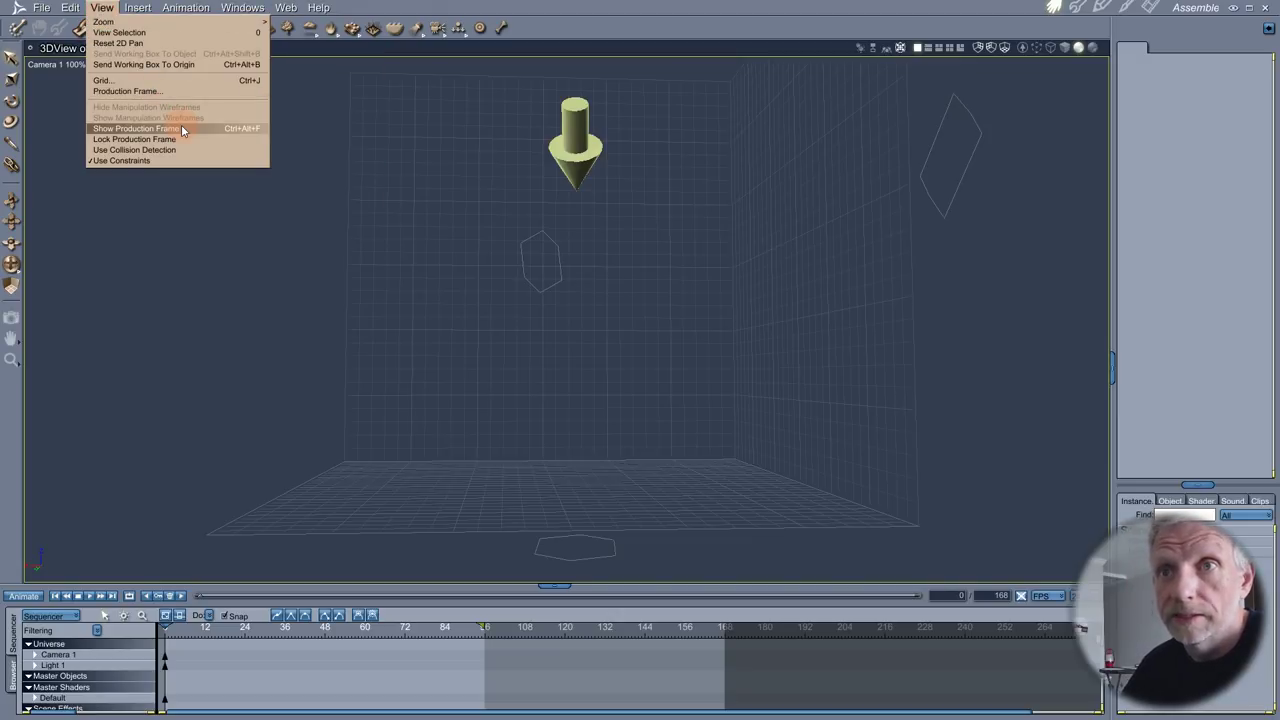
{"action": "left_click", "coordinate": [181, 124]}
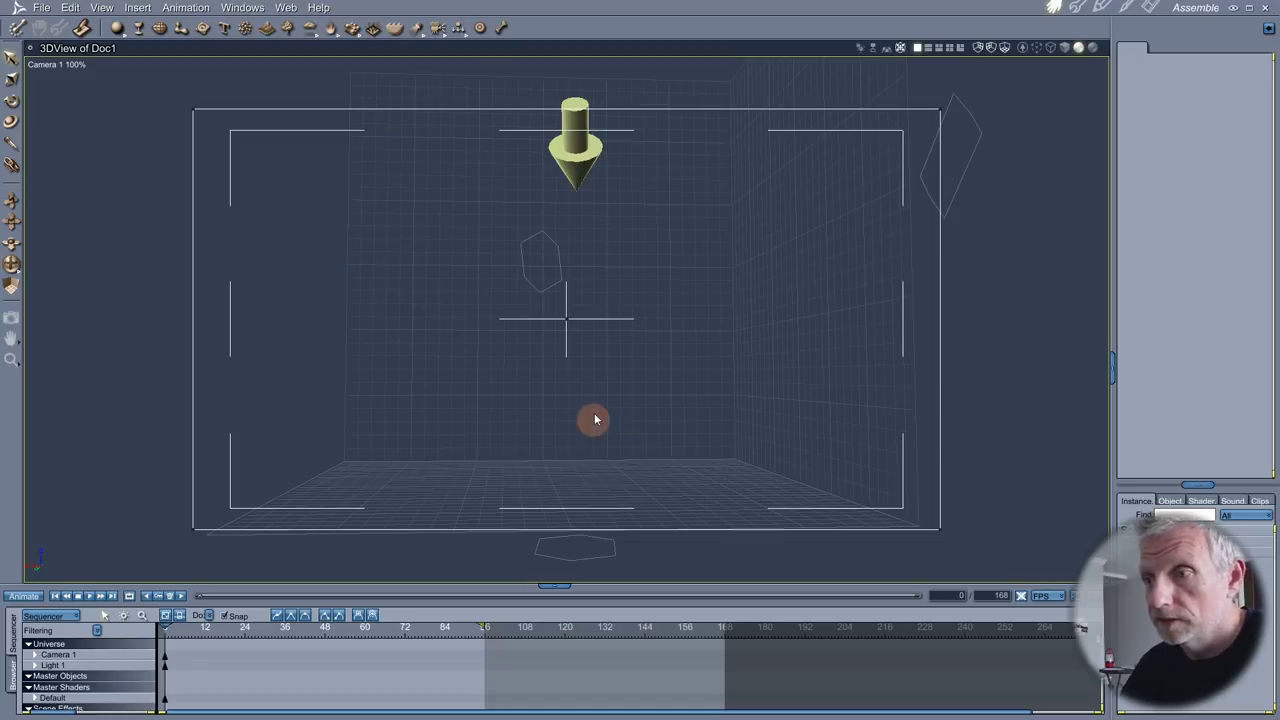
{"action": "left_click", "coordinate": [985, 48]}
{"action": "left_click", "coordinate": [989, 48]}
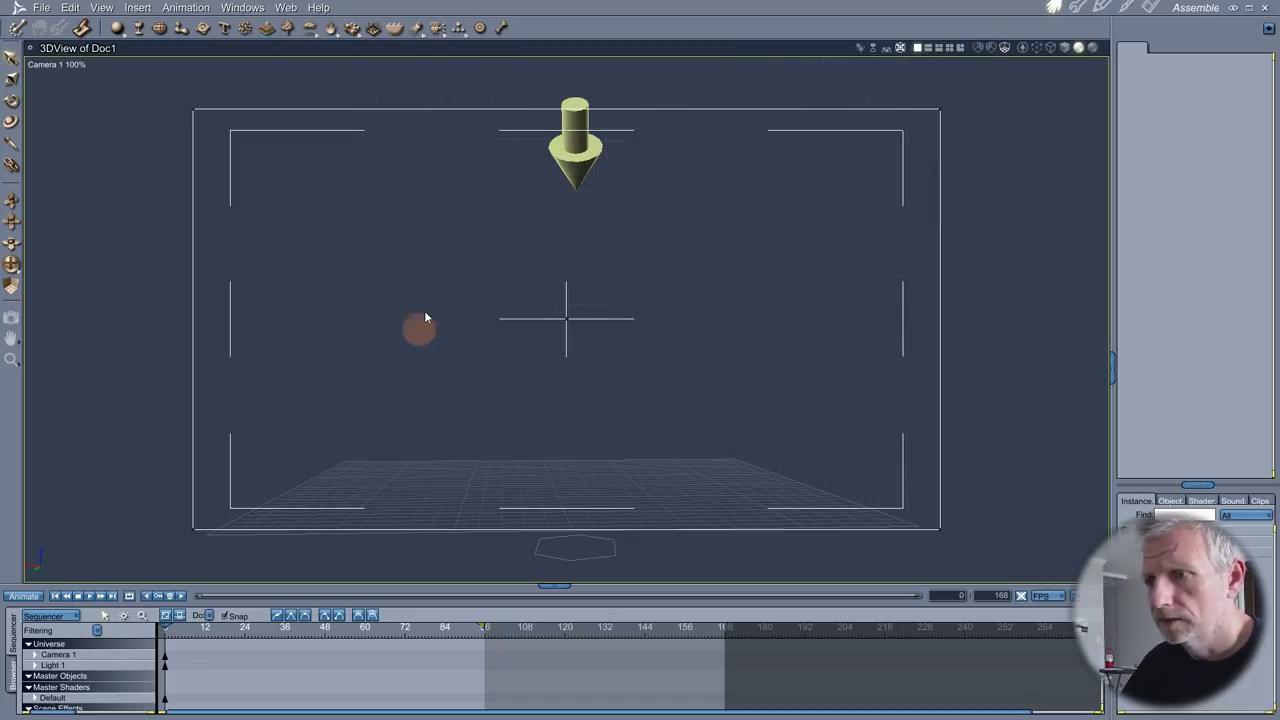
- Insert a Fog primitive and scale its Box container up uniformly to fill the frame's middle
{"action": "left_click", "coordinate": [138, 7]}
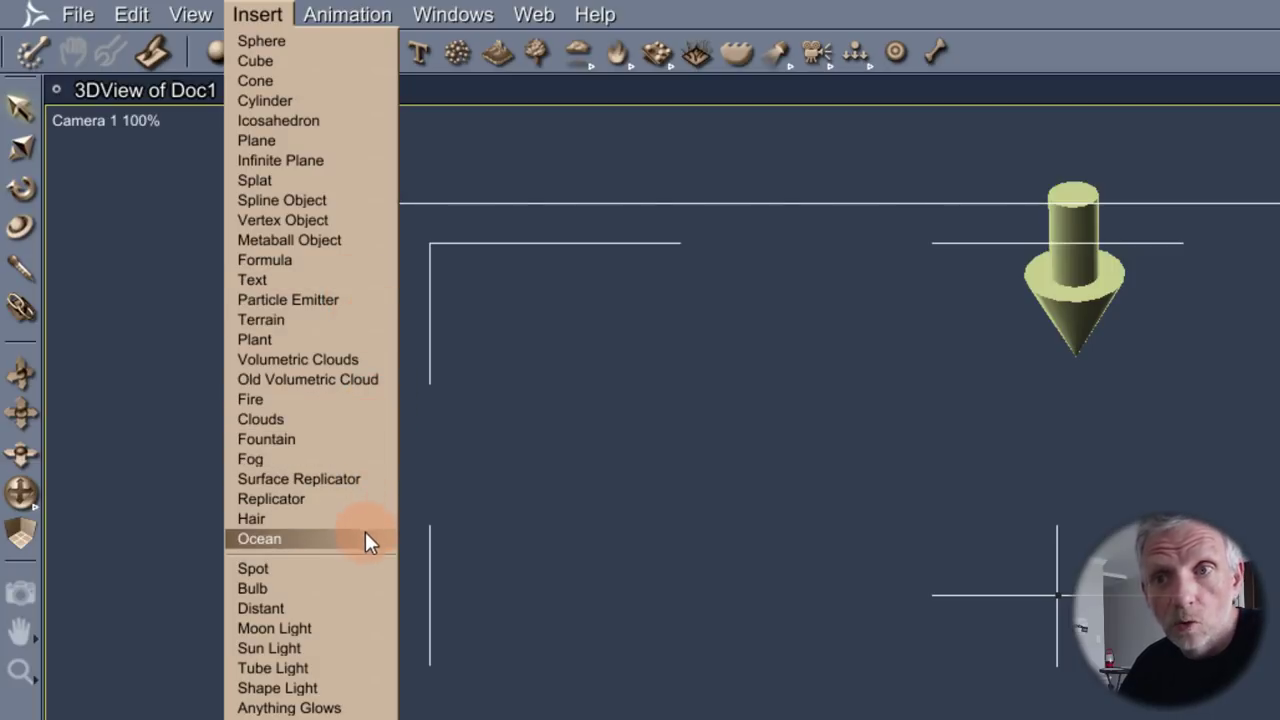
{"action": "left_click", "coordinate": [346, 460]}
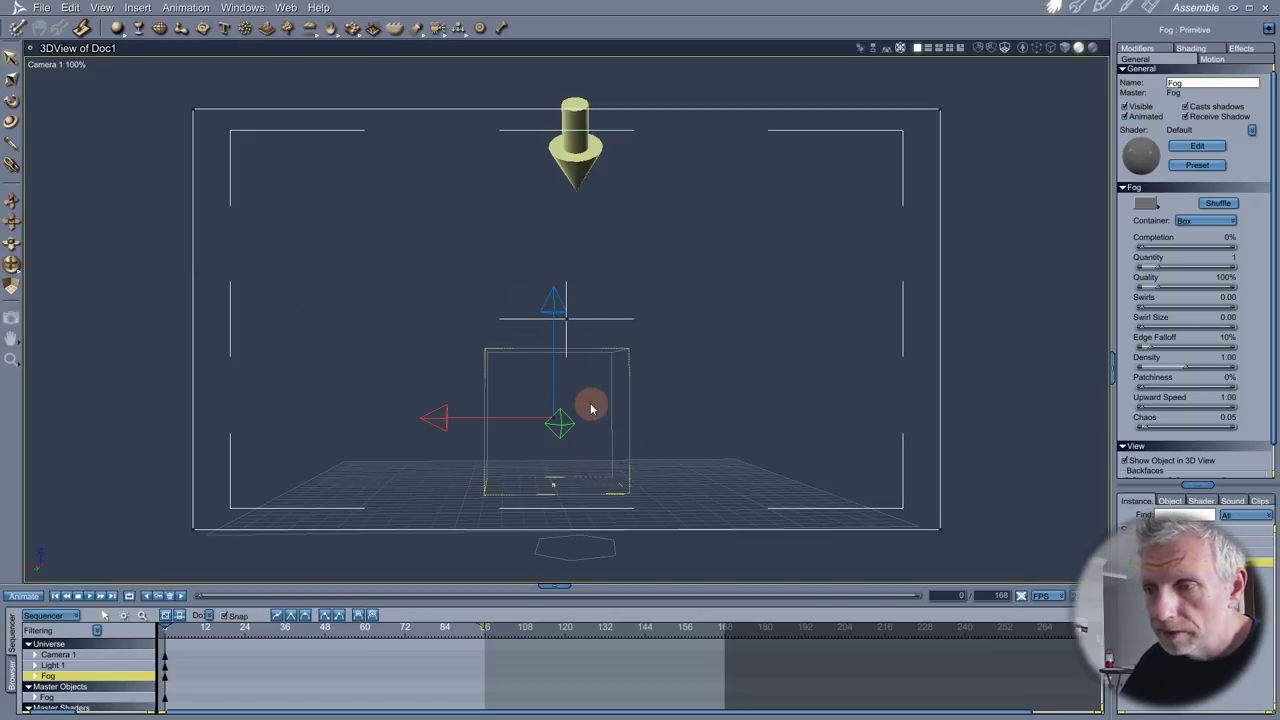
{"action": "left_click", "coordinate": [562, 420]}
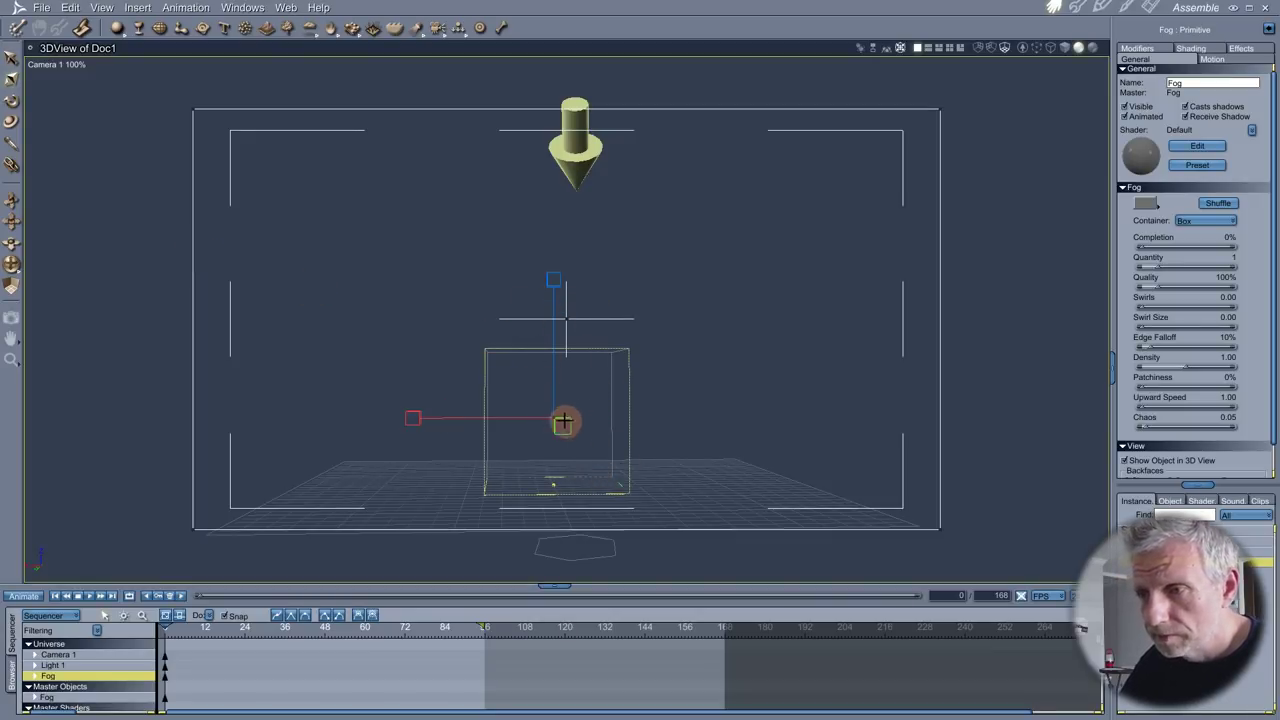
{"action": "left_click", "coordinate": [563, 418]}
{"action": "left_click", "coordinate": [568, 406]}
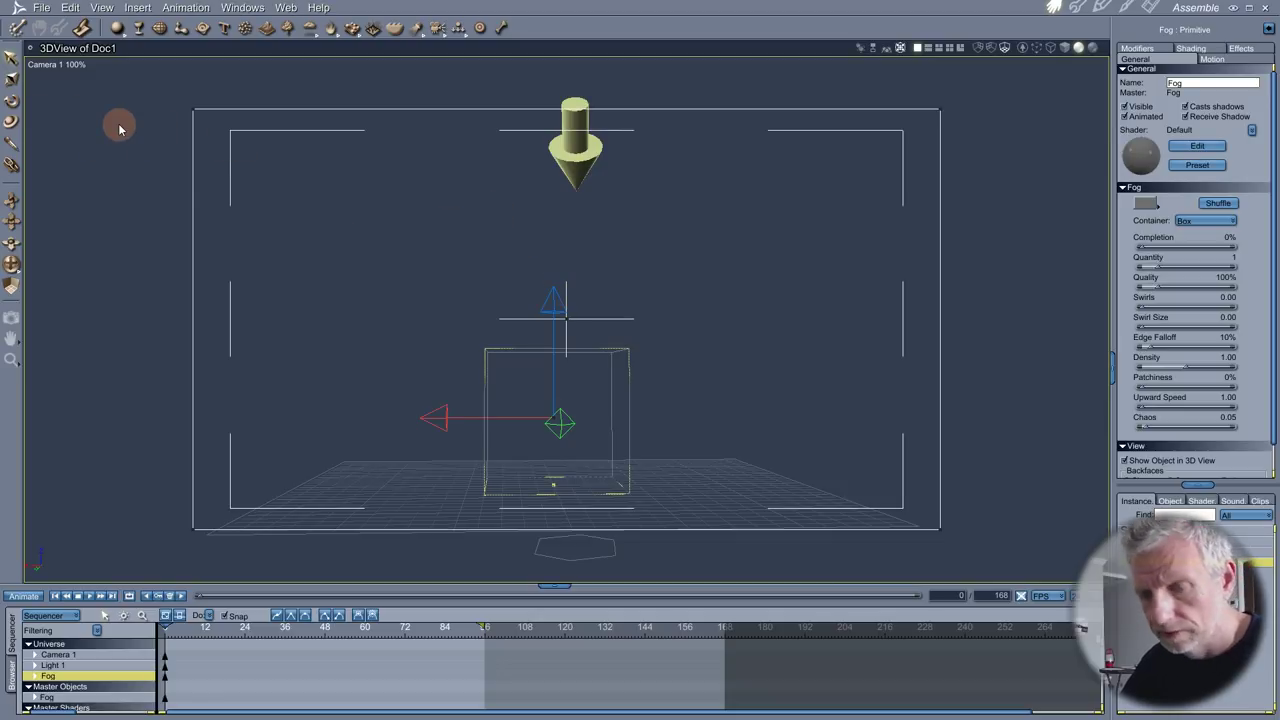
{"action": "left_click_drag", "start_coordinate": [548, 412], "coordinate": [543, 262]}
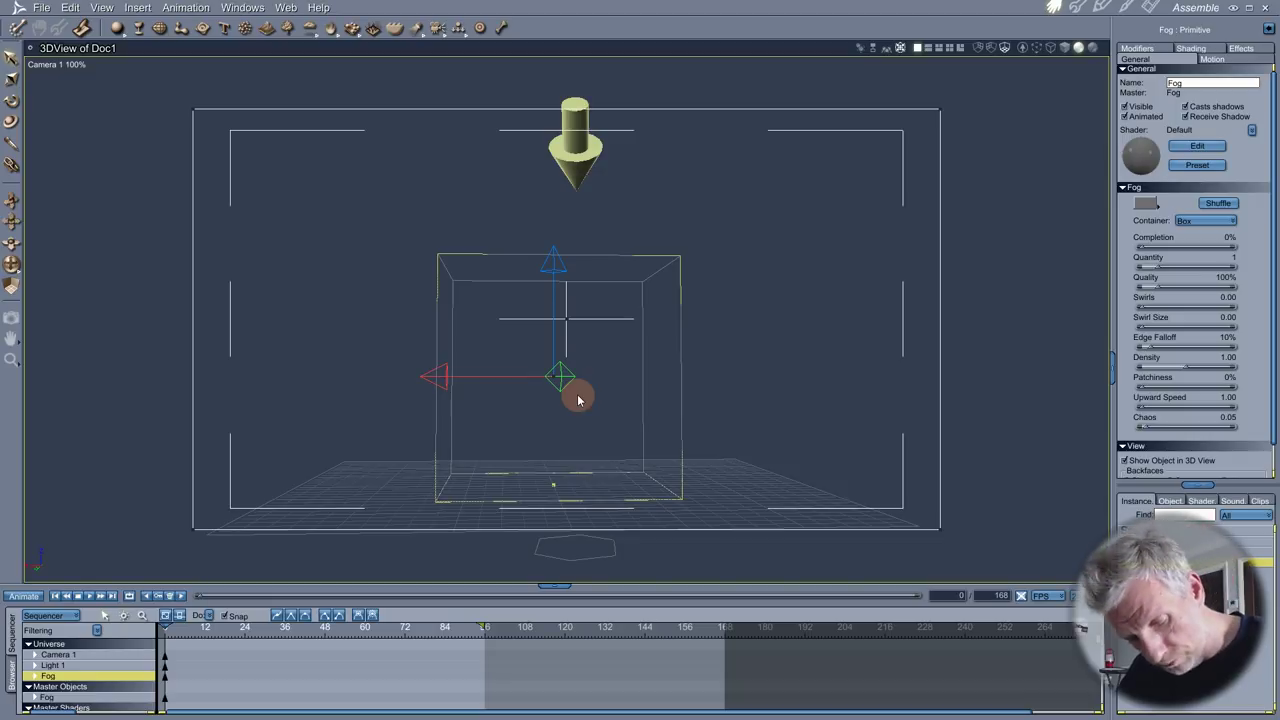
- Test-render the fog box, enlarge and raise the Doc2.png render window, then return to Assemble
{"action": "key", "text": "ctrl+r"}
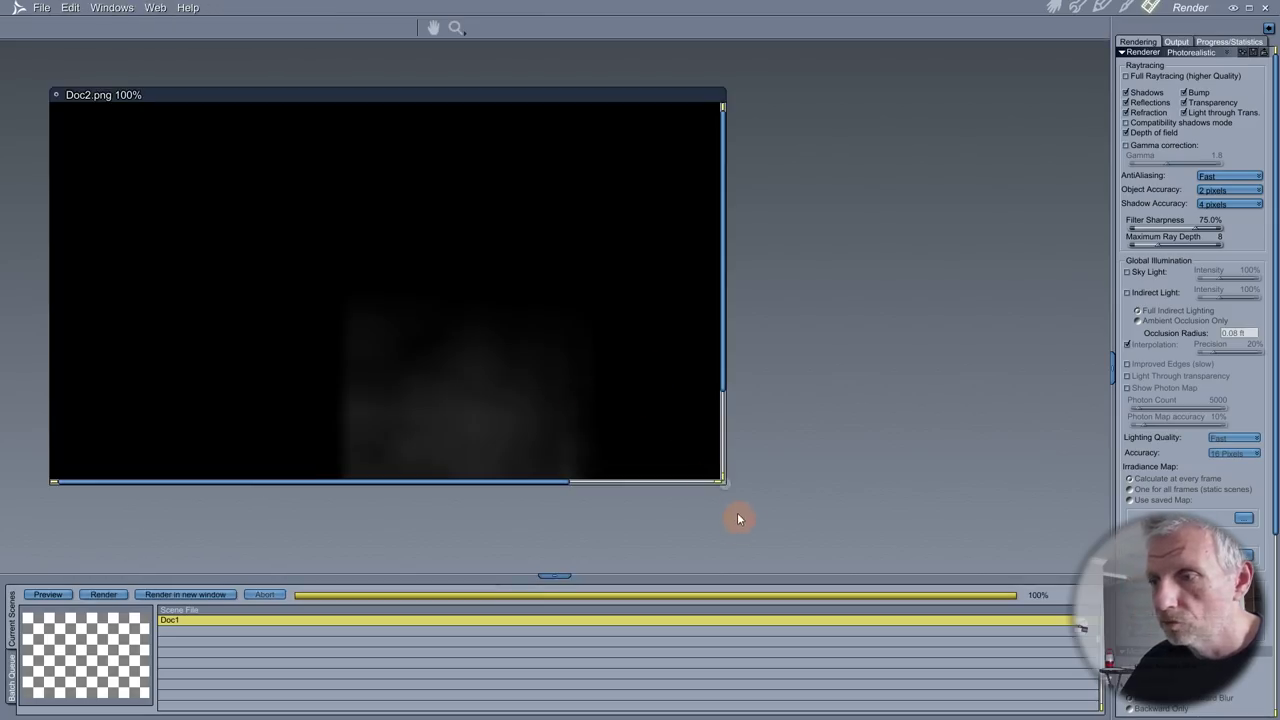
{"action": "left_click_drag", "start_coordinate": [726, 485], "coordinate": [920, 557]}
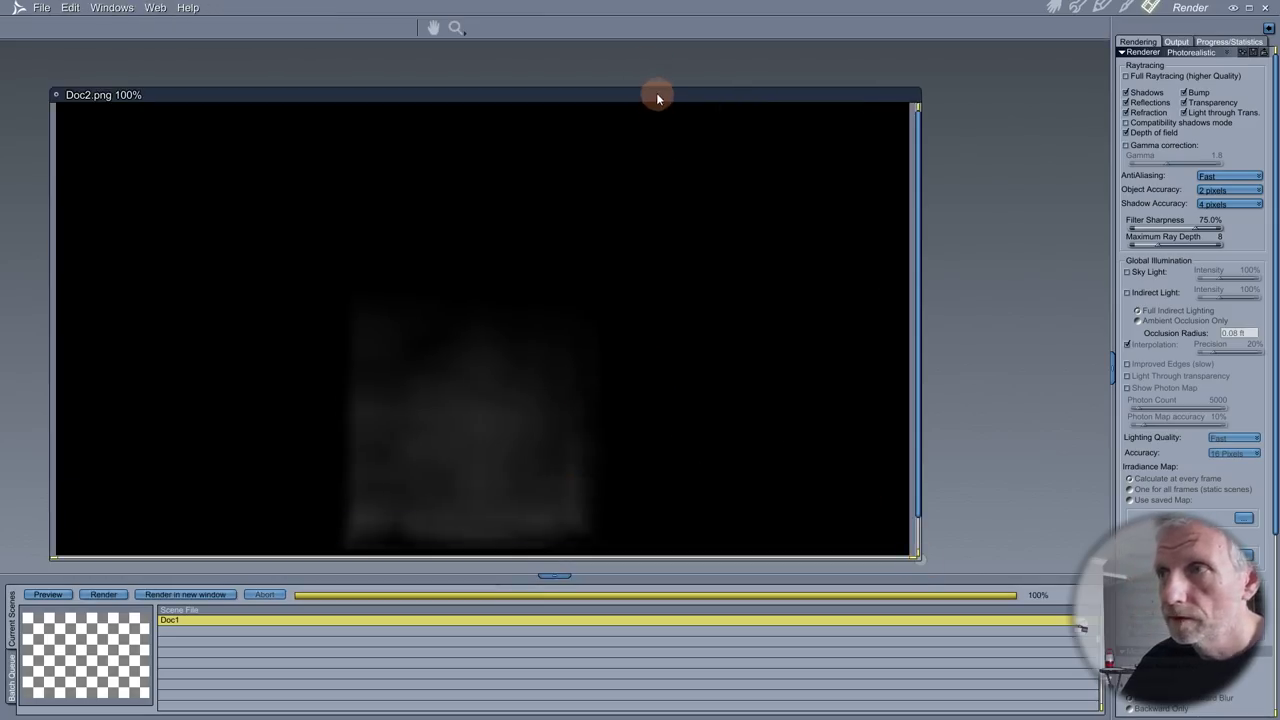
{"action": "left_click_drag", "start_coordinate": [656, 97], "coordinate": [651, 60]}
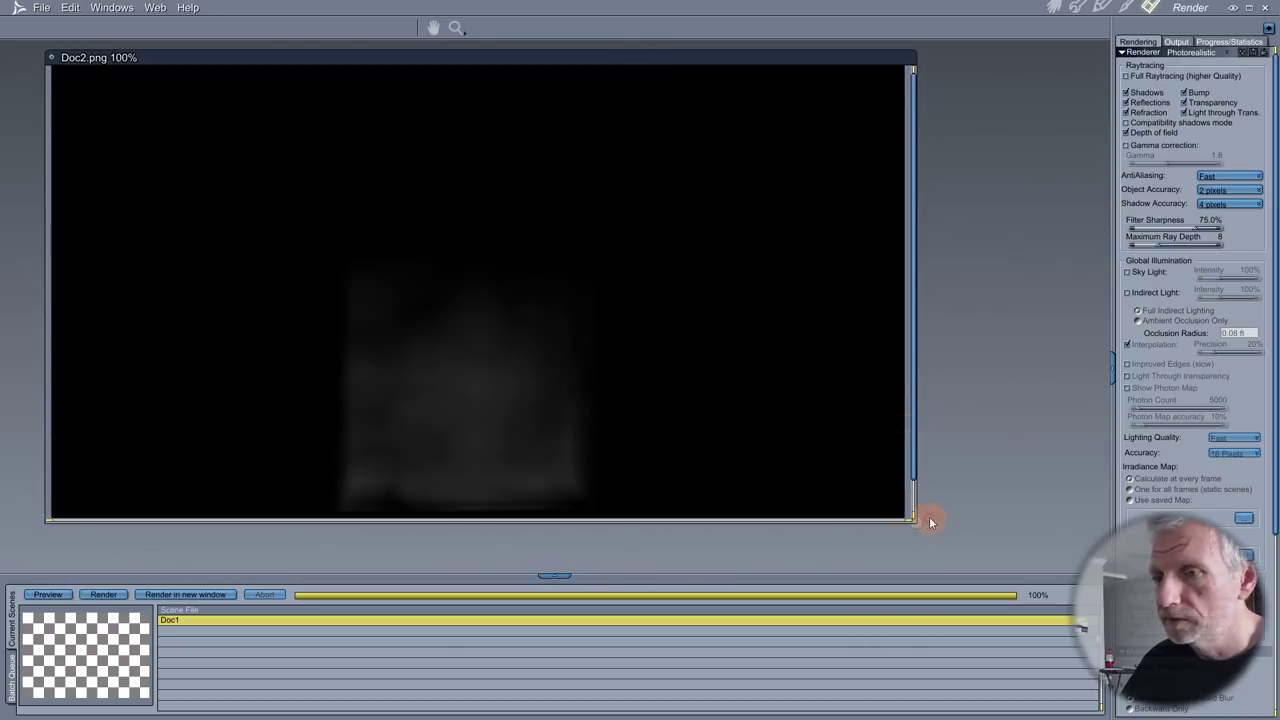
{"action": "left_click_drag", "start_coordinate": [912, 456], "coordinate": [929, 531]}
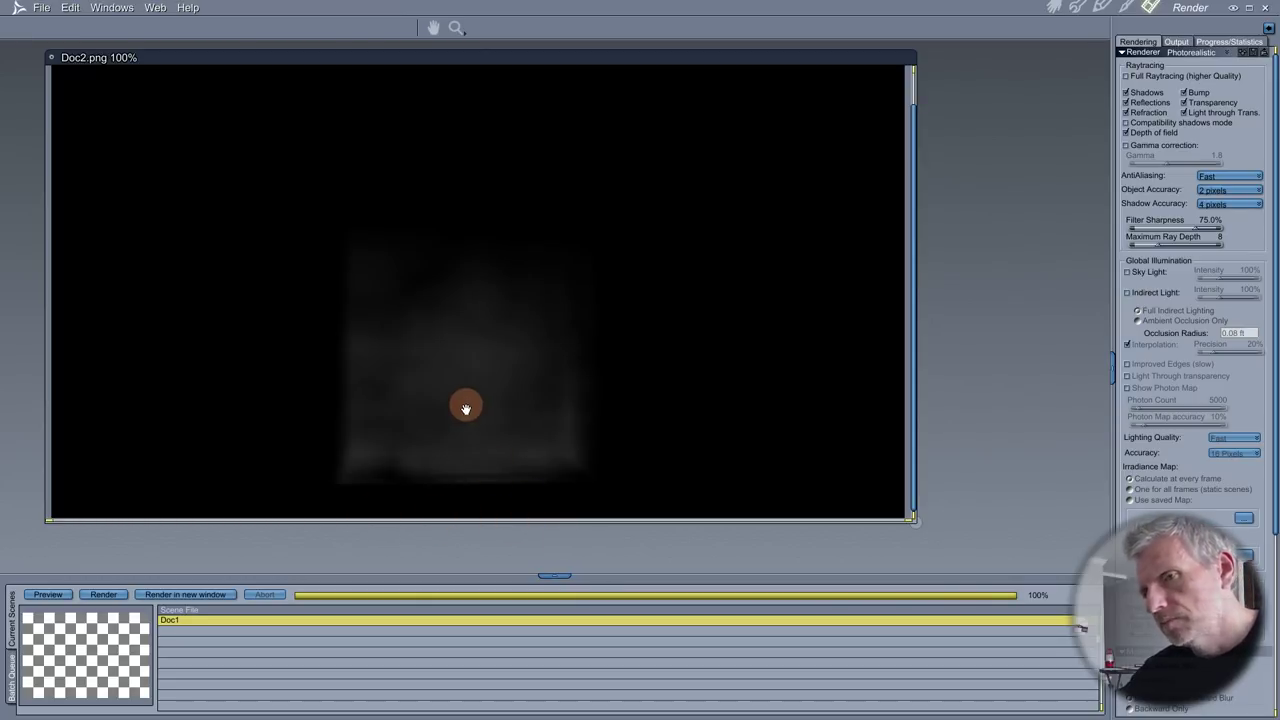
{"action": "left_click", "coordinate": [1062, 10]}
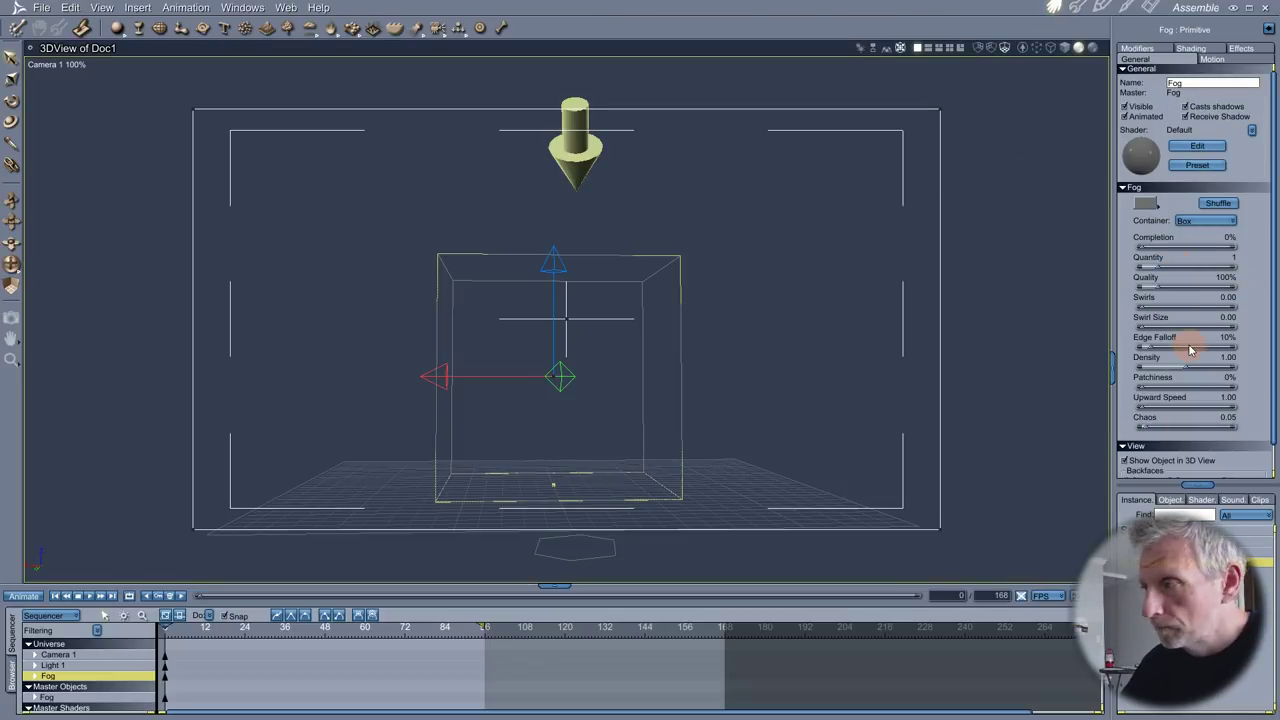
- Set fog Quantity 2, Swirls 1.33 and Swirl Size 0.27, lower the fog box, and render
{"action": "scroll", "coordinate": [1275, 318], "scroll_direction": "down", "scroll_amount": 2}
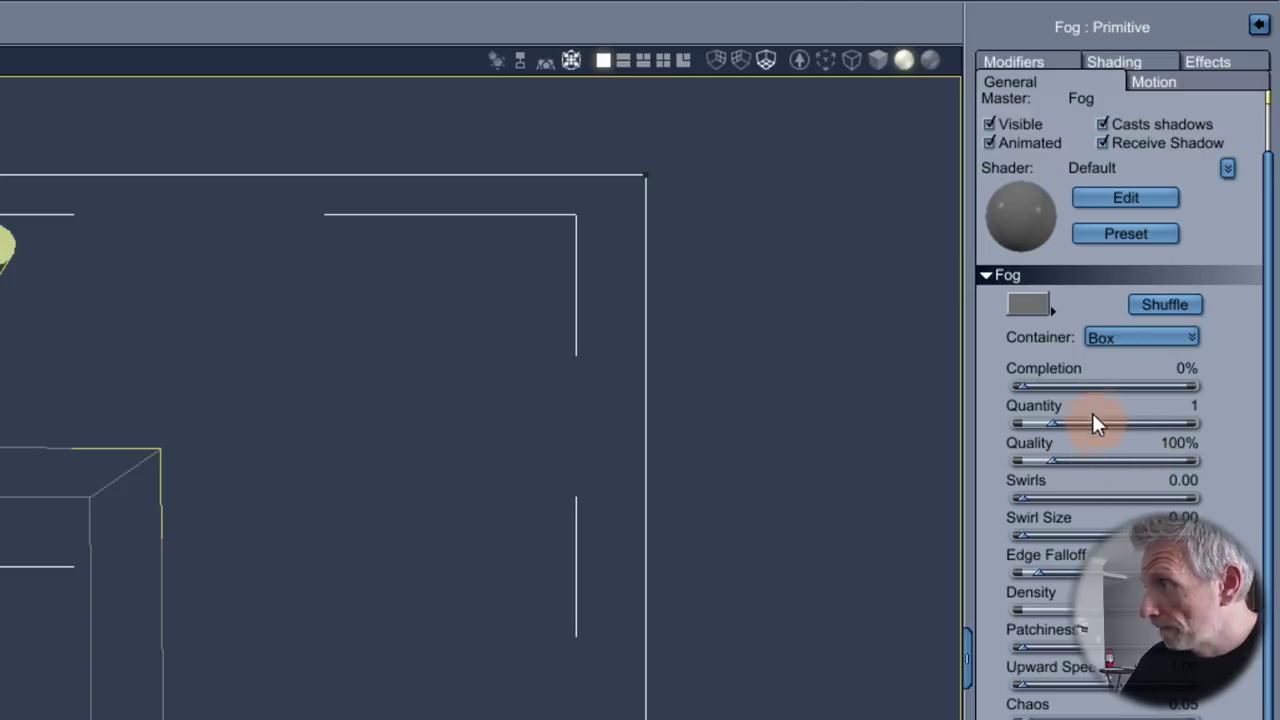
{"action": "left_click", "coordinate": [1054, 423]}
{"action": "left_click_drag", "start_coordinate": [1054, 421], "coordinate": [1099, 424]}
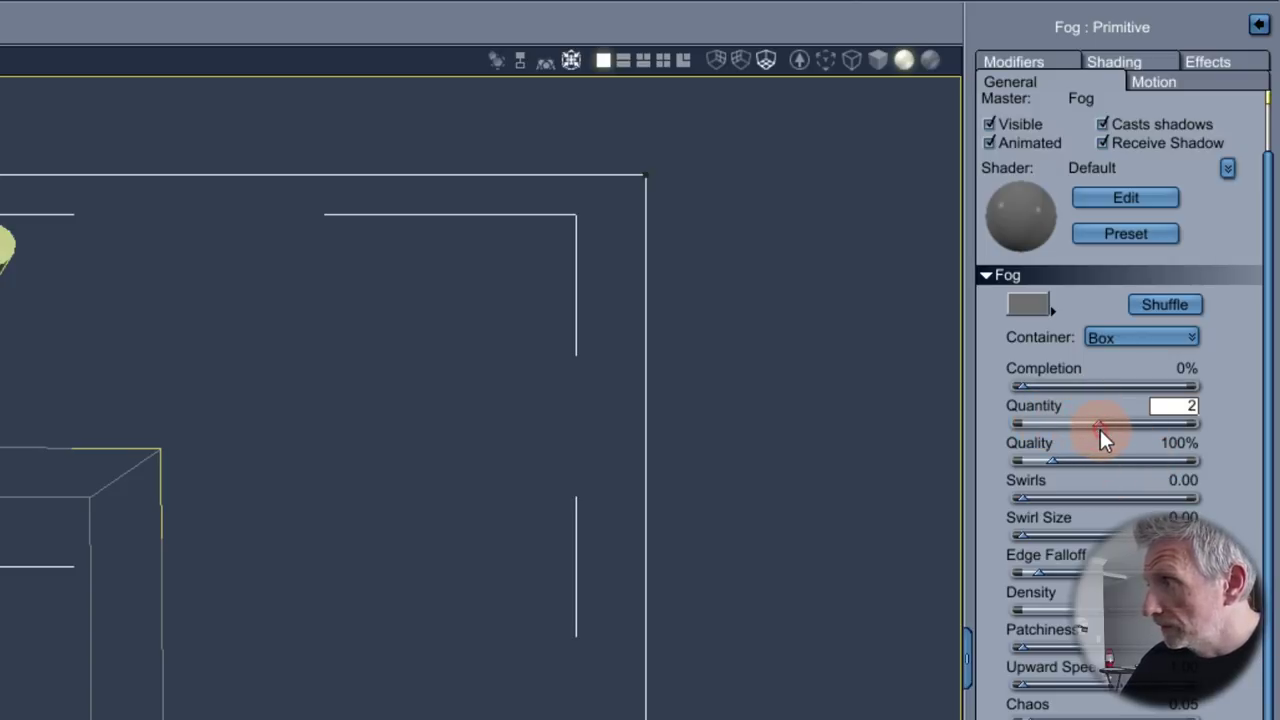
{"action": "left_click_drag", "start_coordinate": [1030, 498], "coordinate": [1064, 537]}
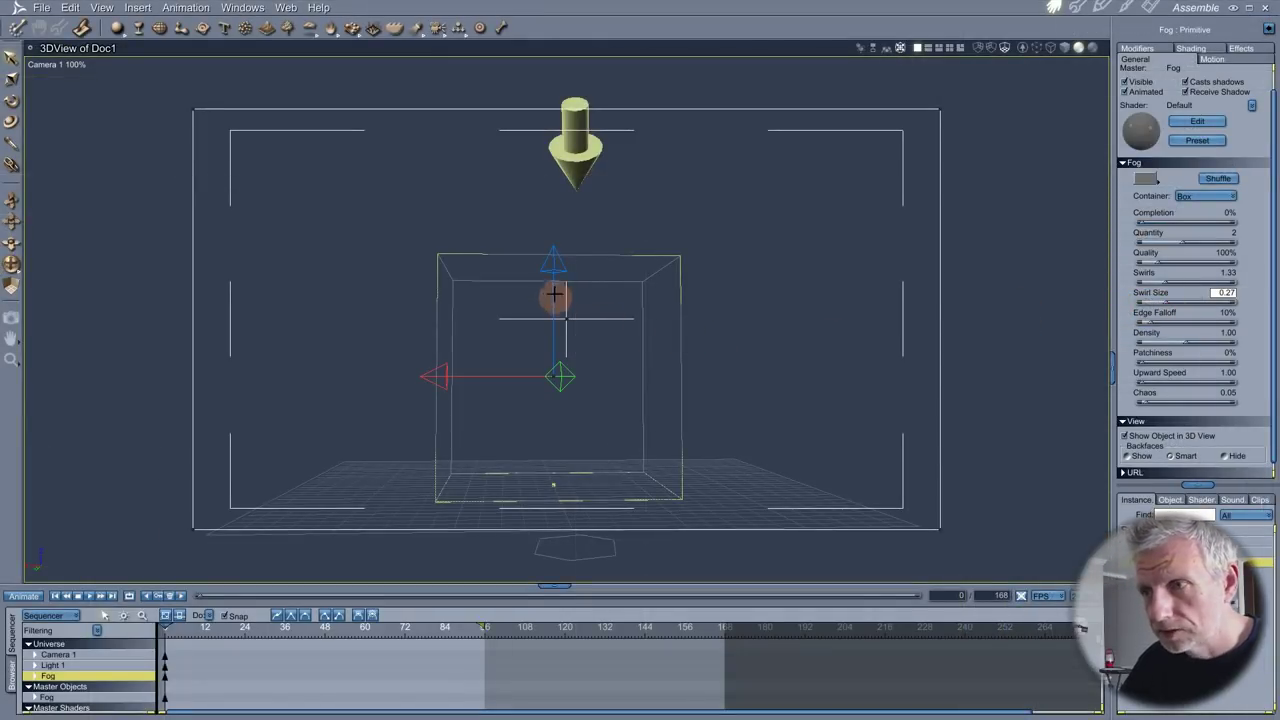
{"action": "left_click_drag", "start_coordinate": [556, 262], "coordinate": [555, 290]}
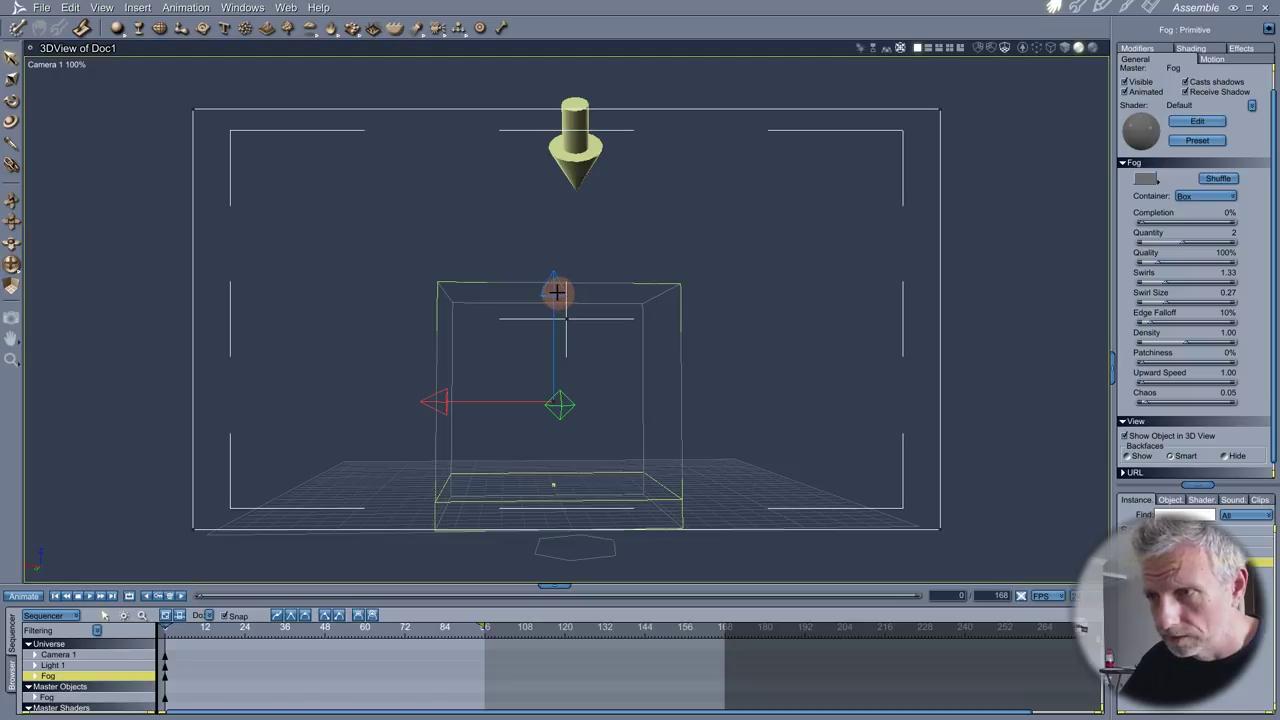
{"action": "key", "text": "ctrl+r"}
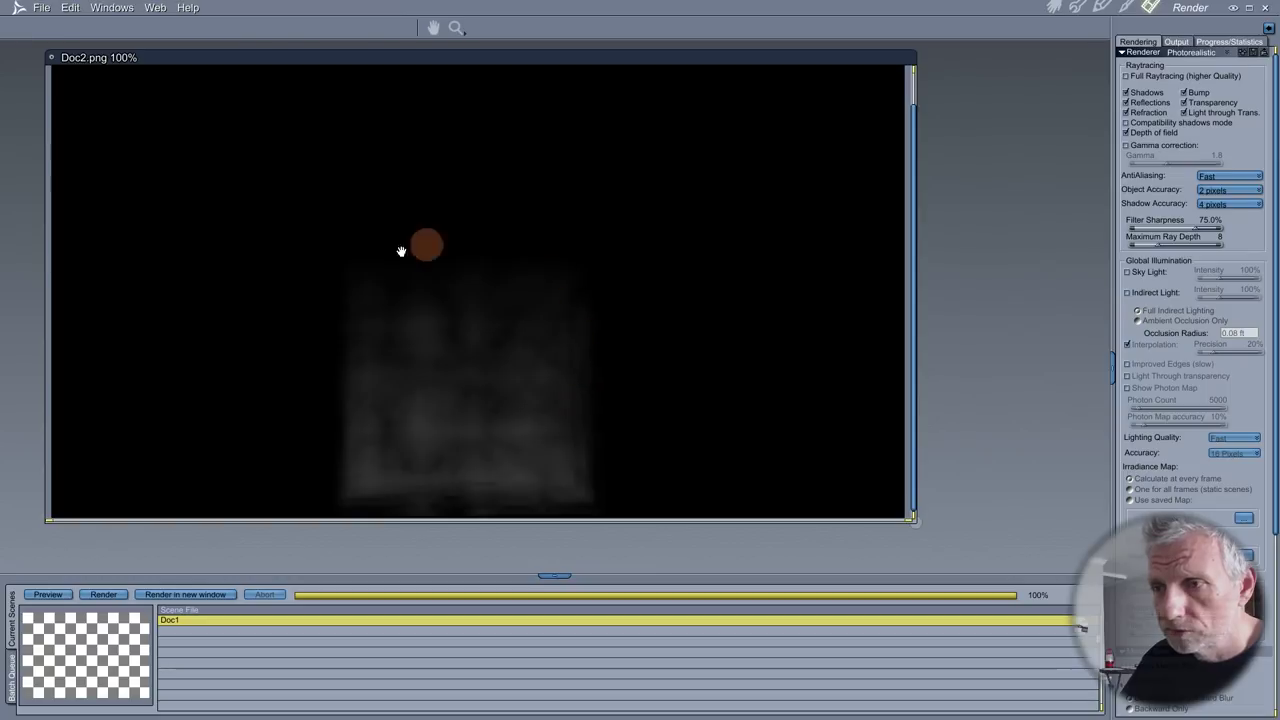
- Test-render the fog at Edge Falloff 48%, then at Patchiness 23 and Patchiness 64
{"action": "left_click", "coordinate": [1053, 9]}
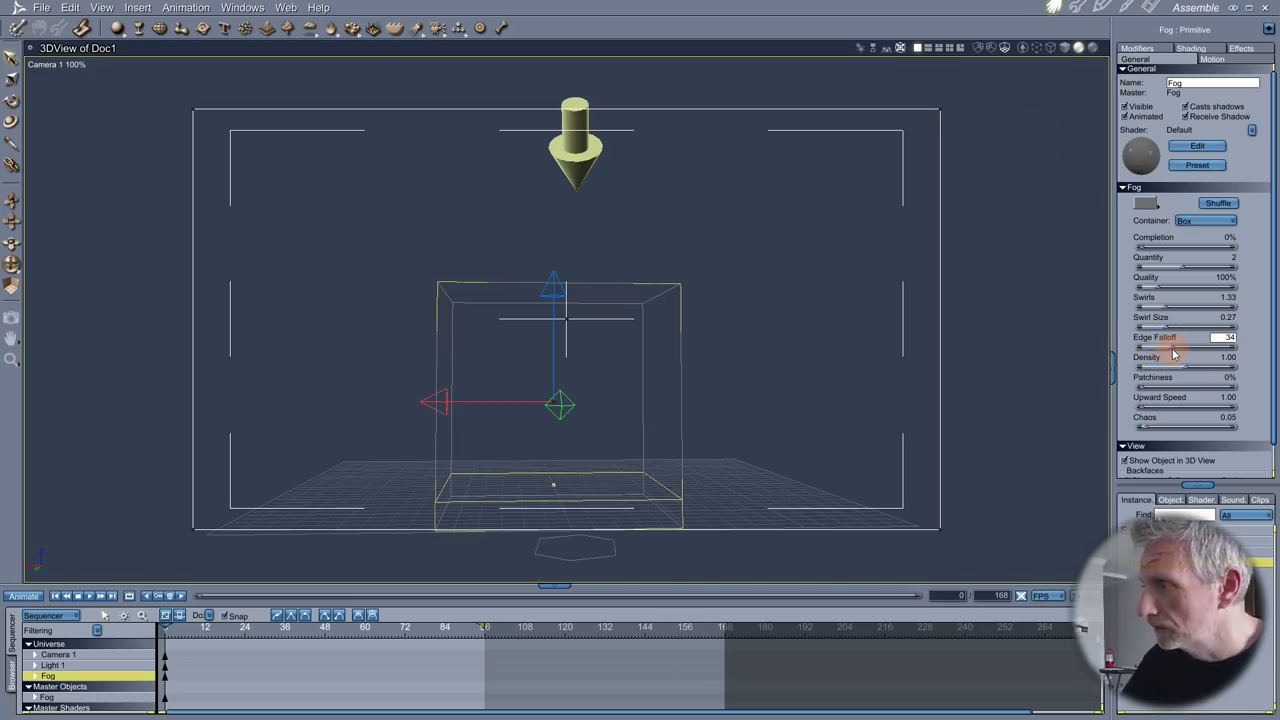
{"action": "key", "text": "ctrl+r"}
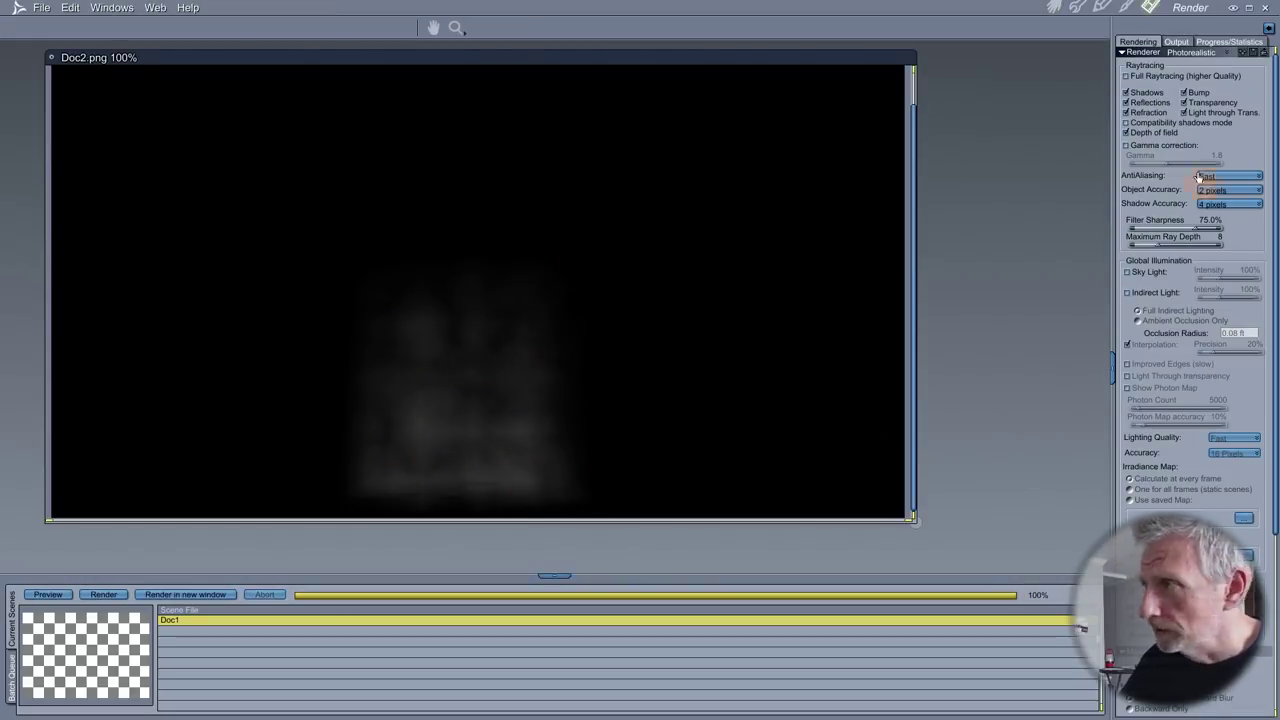
{"action": "left_click", "coordinate": [1054, 12]}
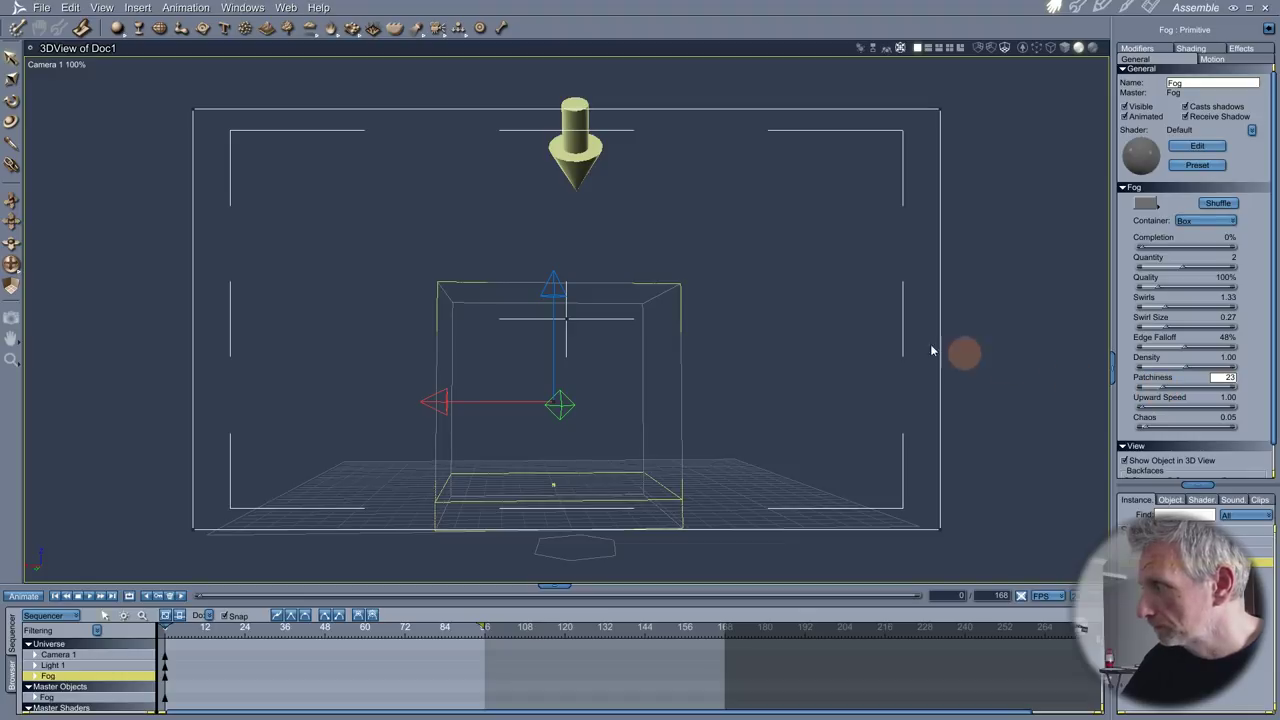
{"action": "key", "text": "ctrl+r"}
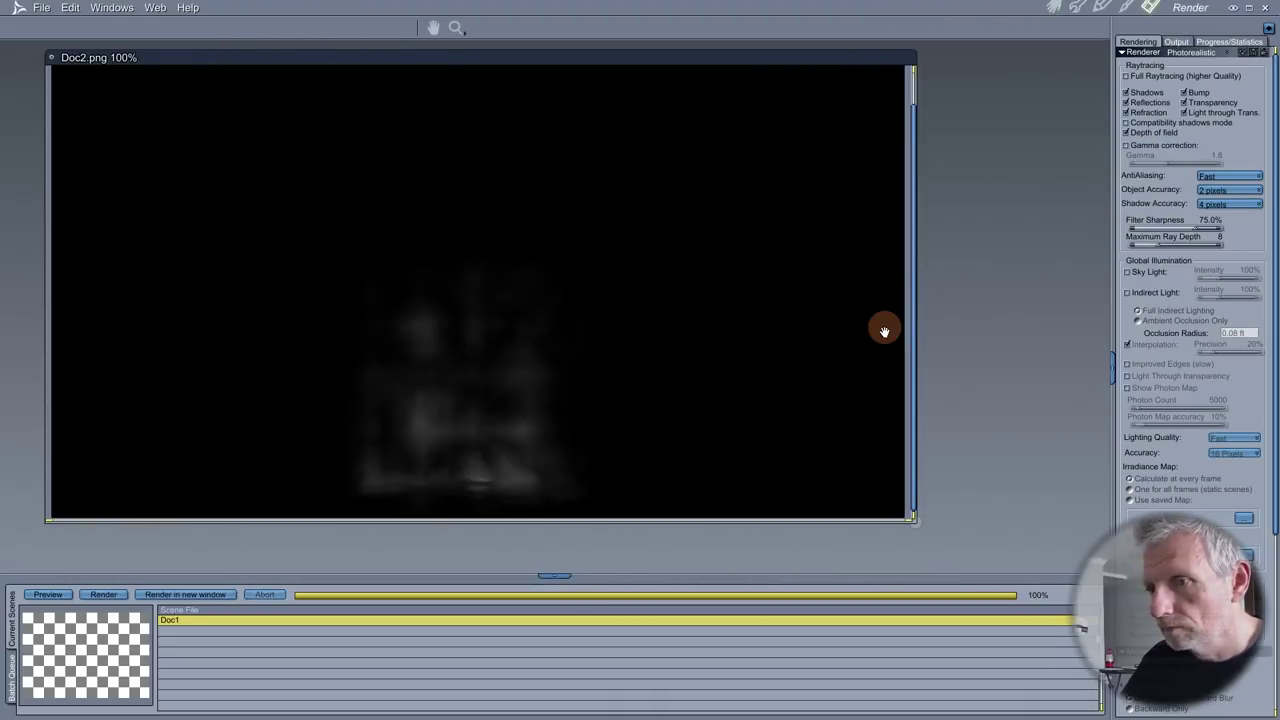
{"action": "left_click", "coordinate": [1053, 9]}
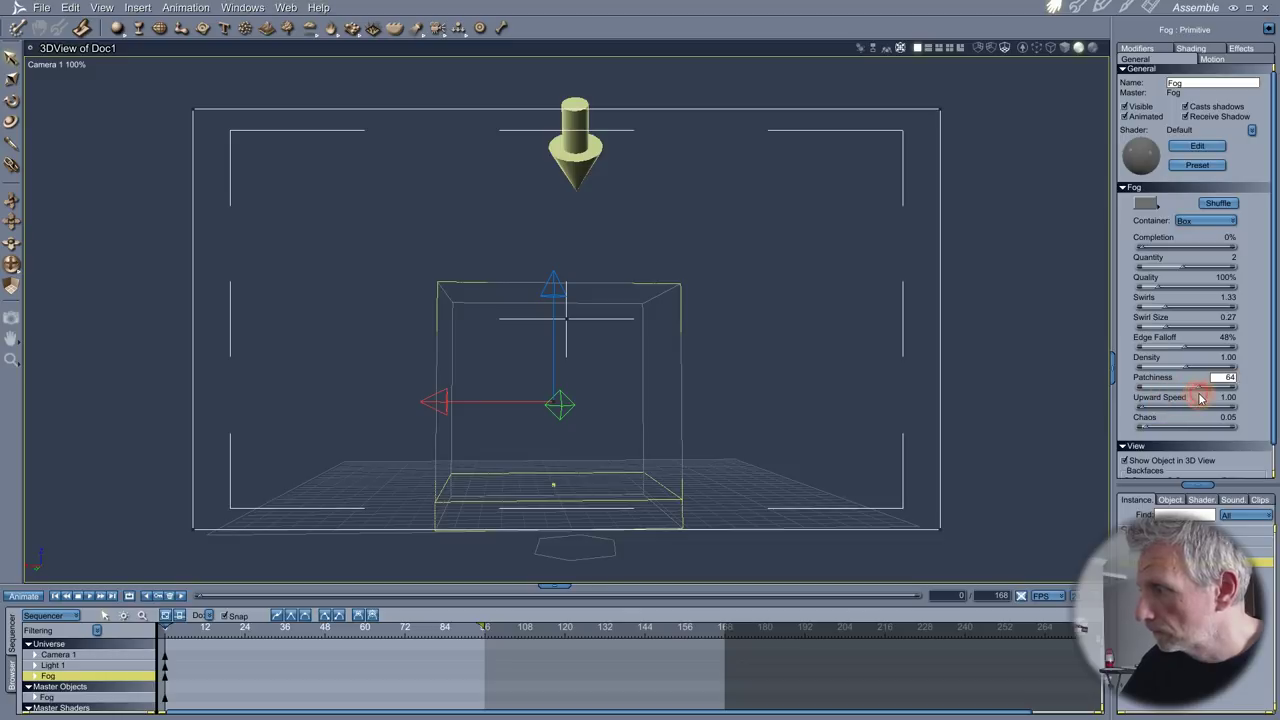
{"action": "key", "text": "ctrl+r"}
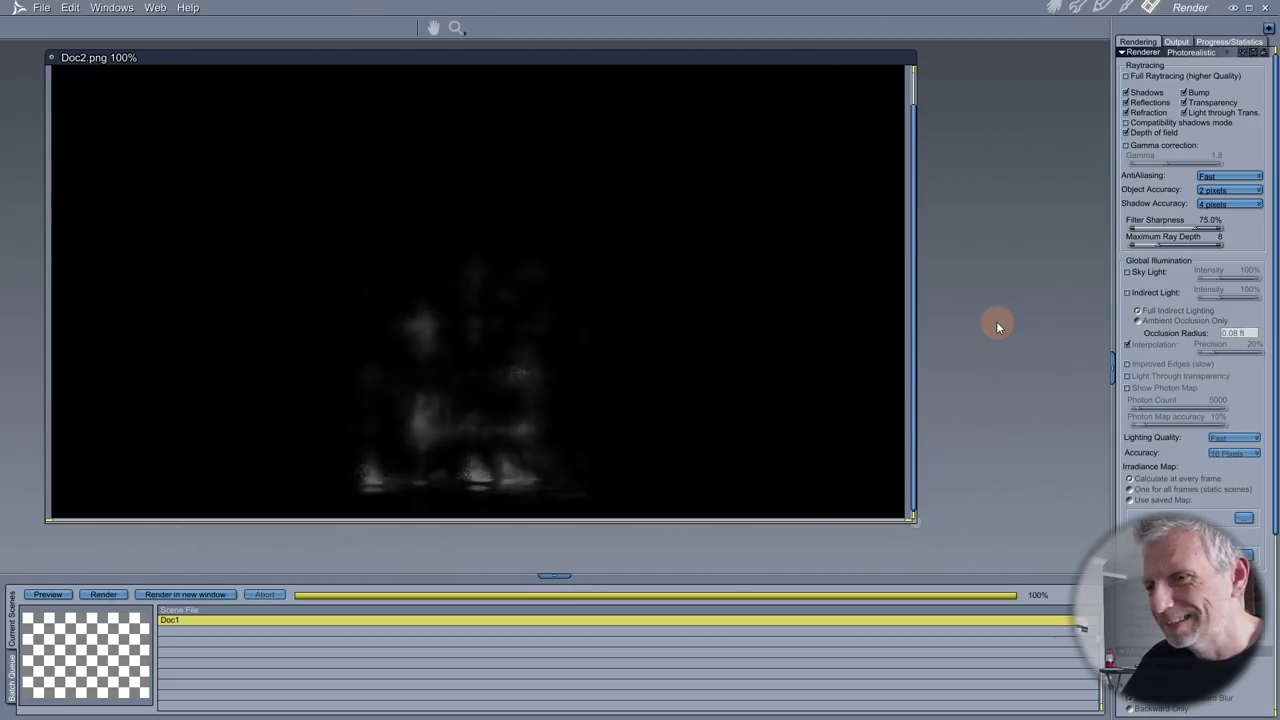
- Render the fog at Patchiness 35, then at 20, and switch to the Render room
{"action": "left_click", "coordinate": [1053, 9]}
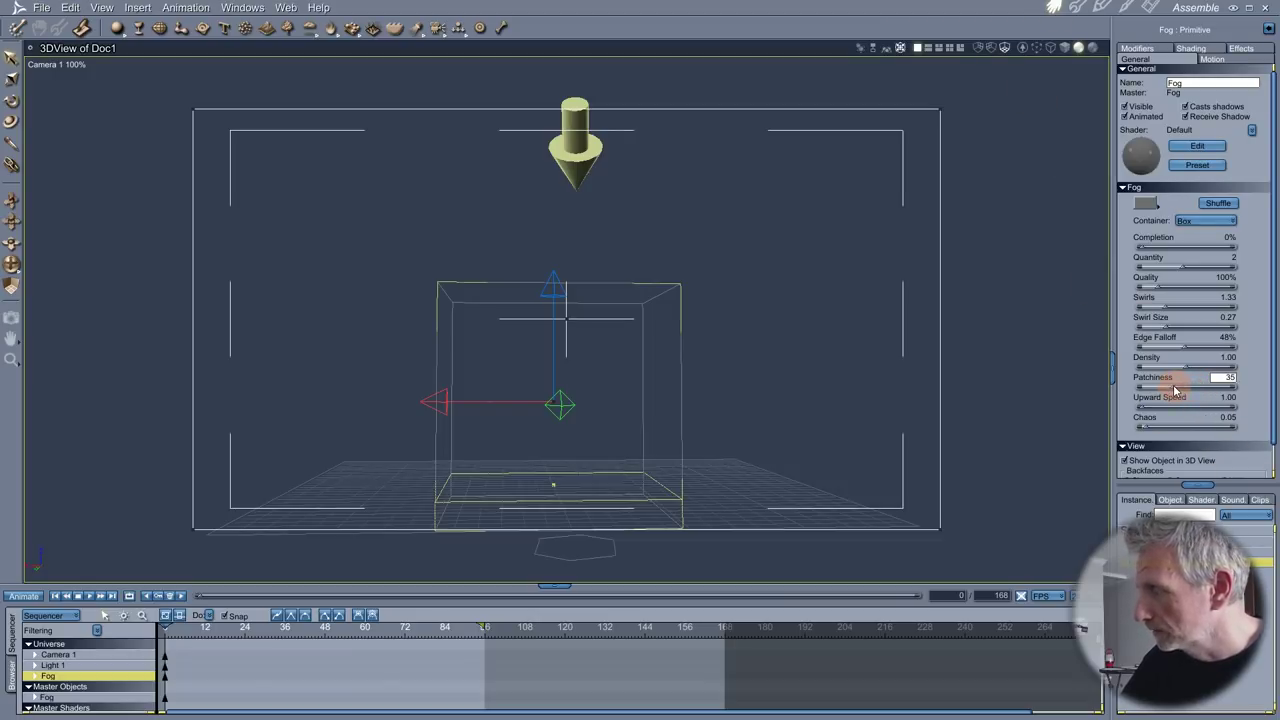
{"action": "key", "text": "ctrl+r"}
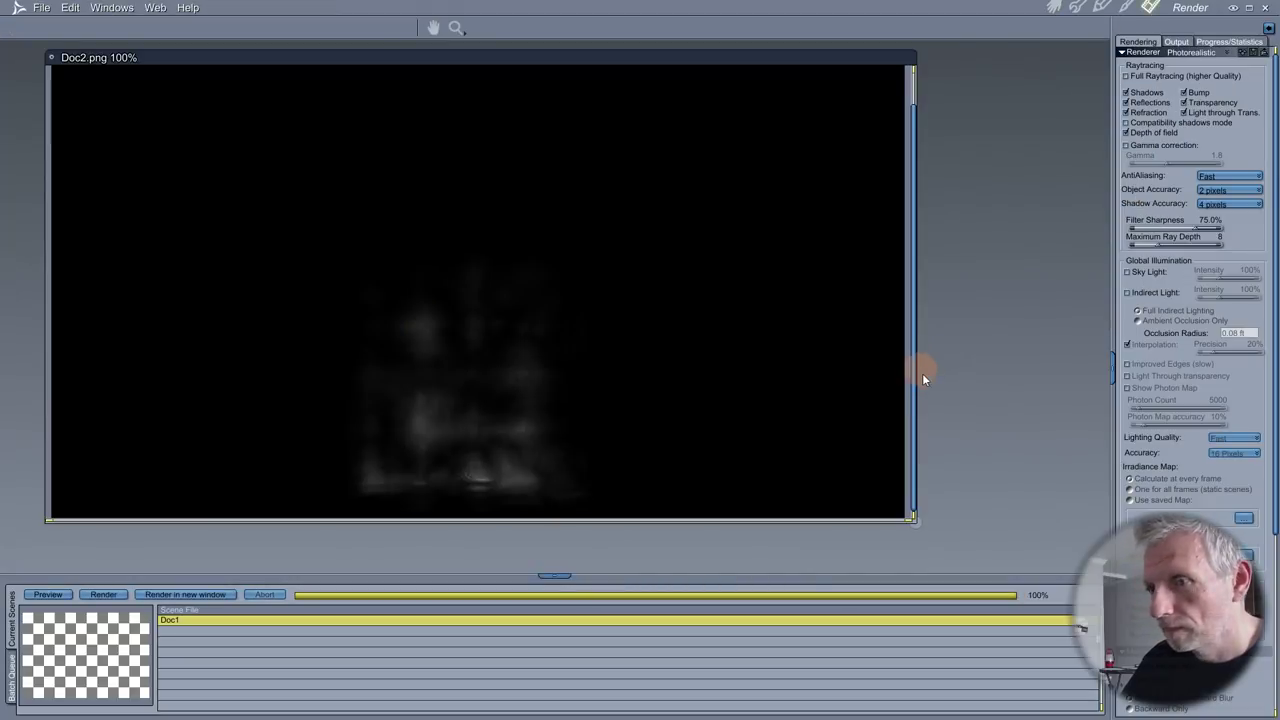
{"action": "left_click", "coordinate": [1053, 9]}
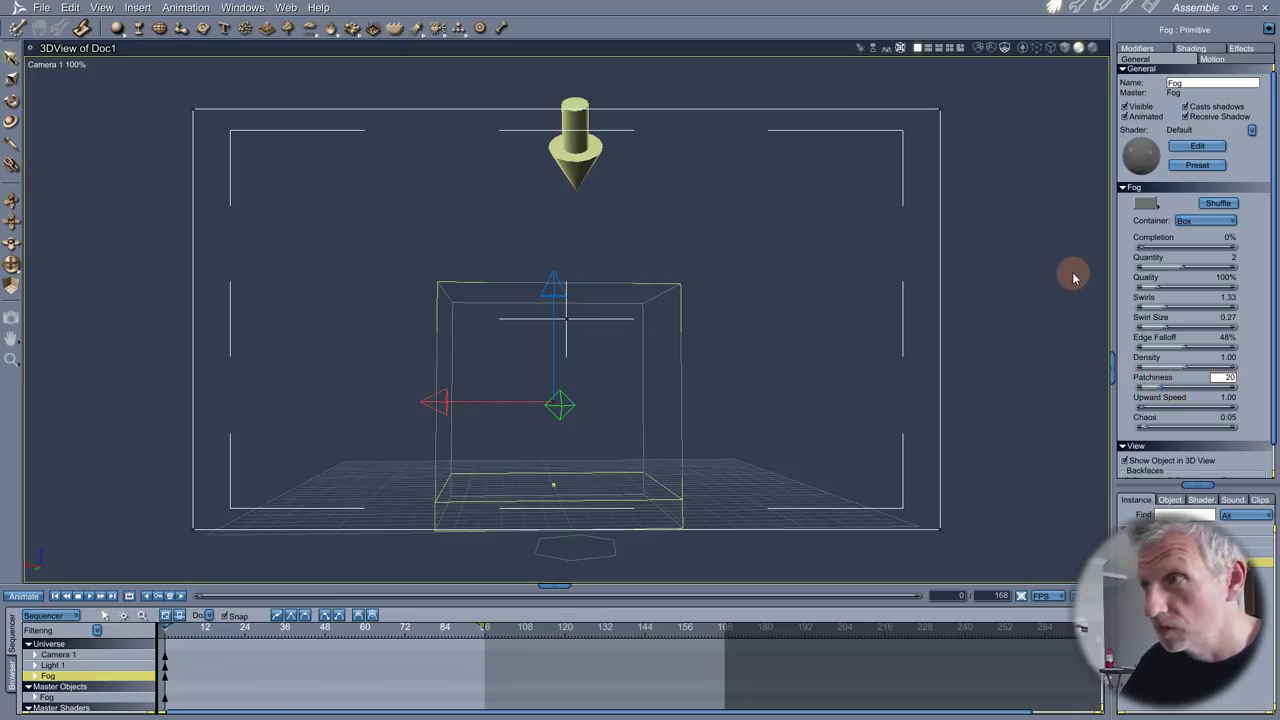
{"action": "key", "text": "ctrl+r"}
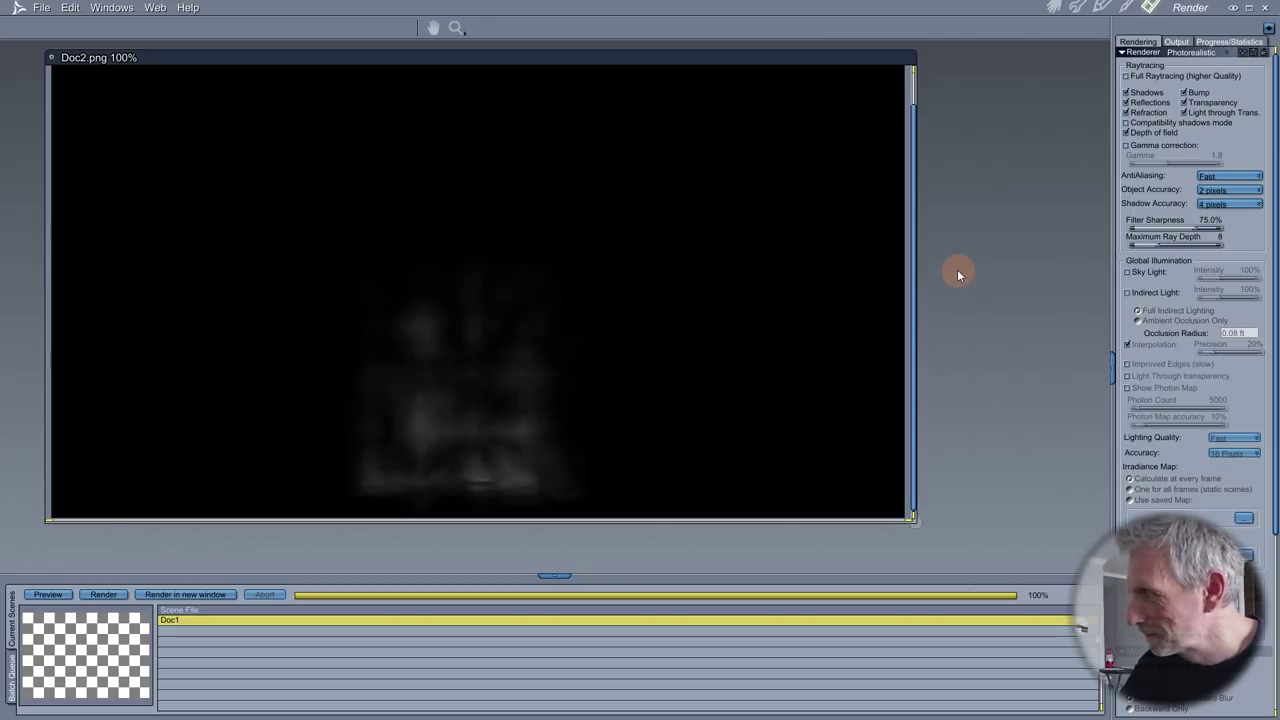
{"action": "left_click", "coordinate": [1060, 8]}
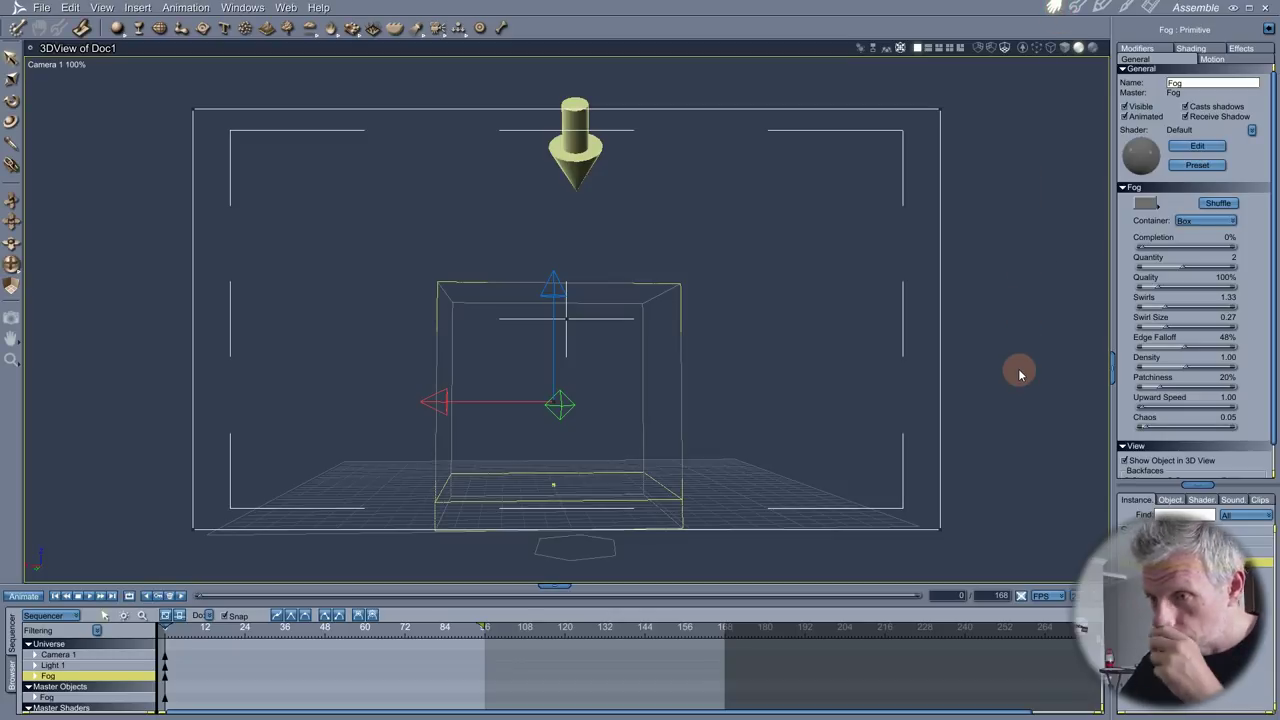
{"action": "left_click", "coordinate": [1152, 8]}
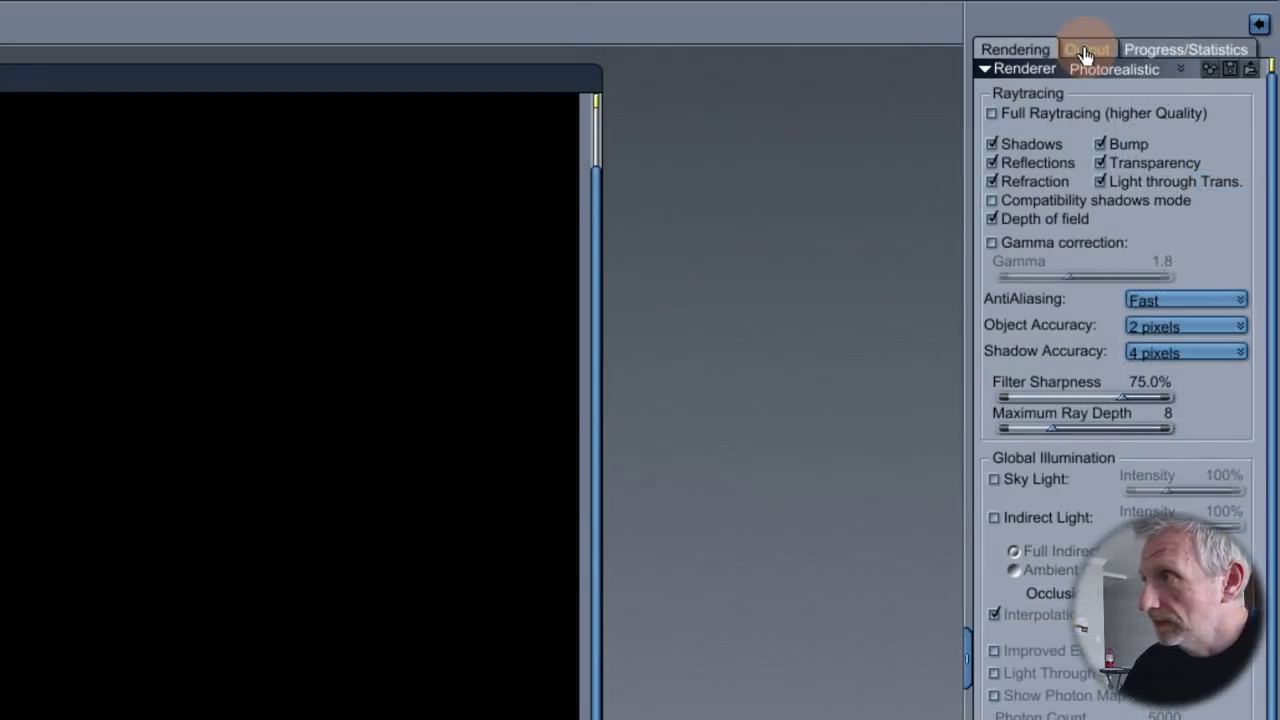
- Save the render via Save As under the name Fog2, PNG format, in the Fog Planes folder
{"action": "left_click", "coordinate": [1086, 52]}
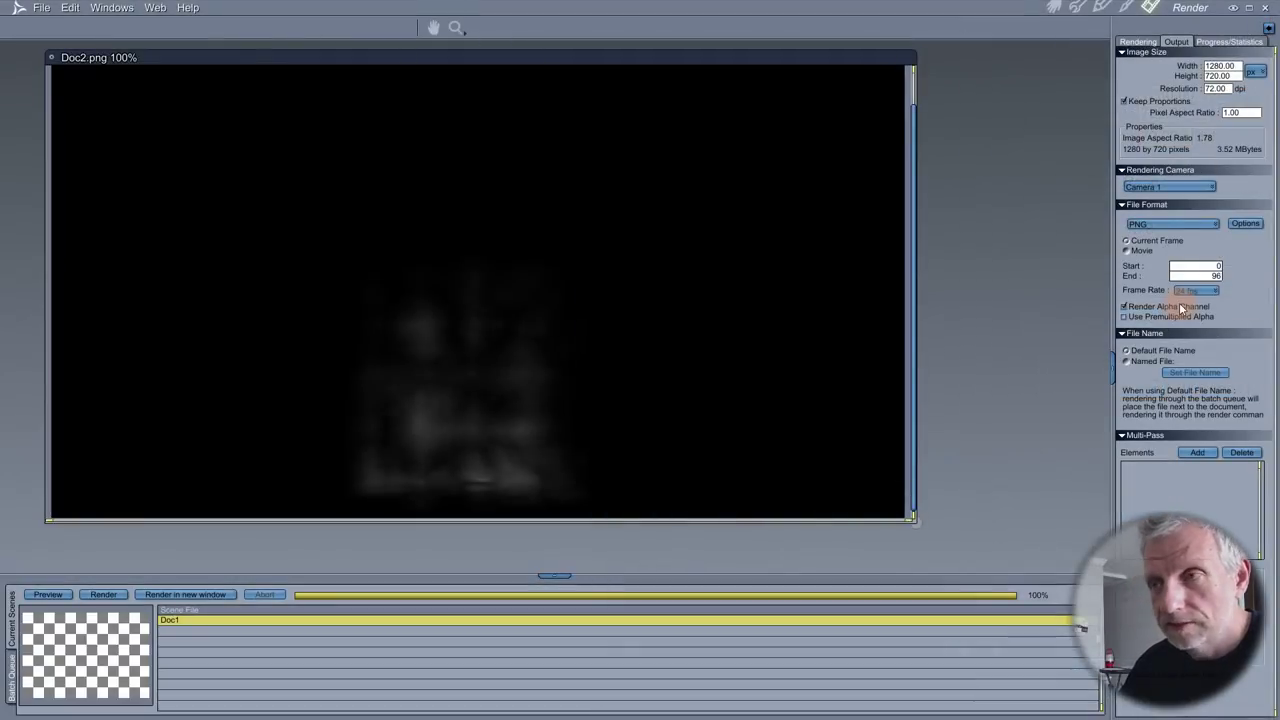
{"action": "left_click", "coordinate": [42, 8]}
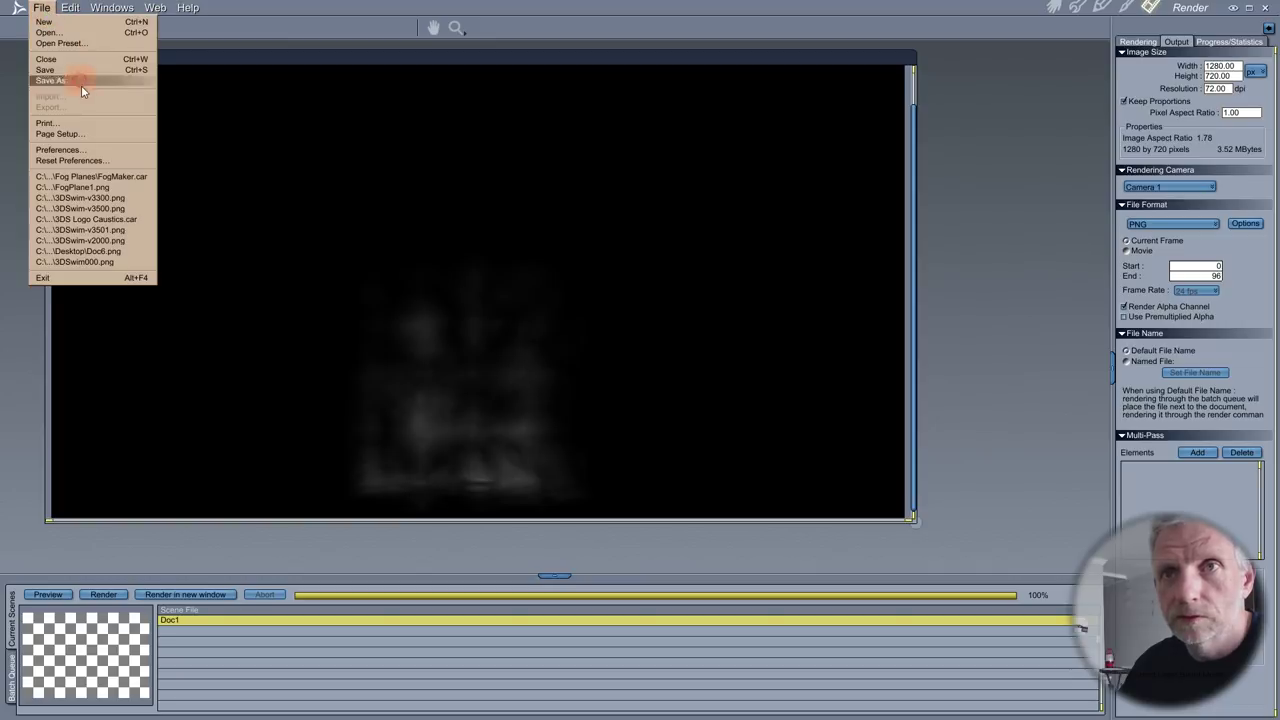
{"action": "left_click", "coordinate": [81, 85]}
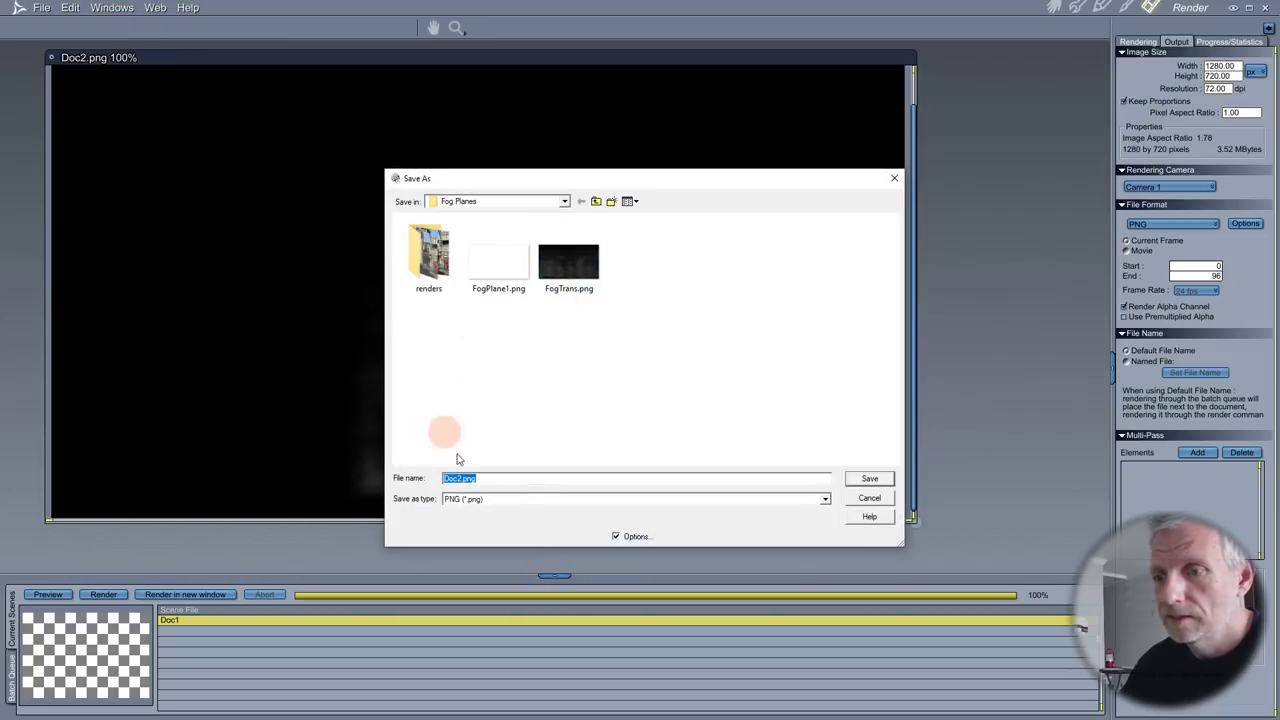
{"action": "type", "text": "Fog"}
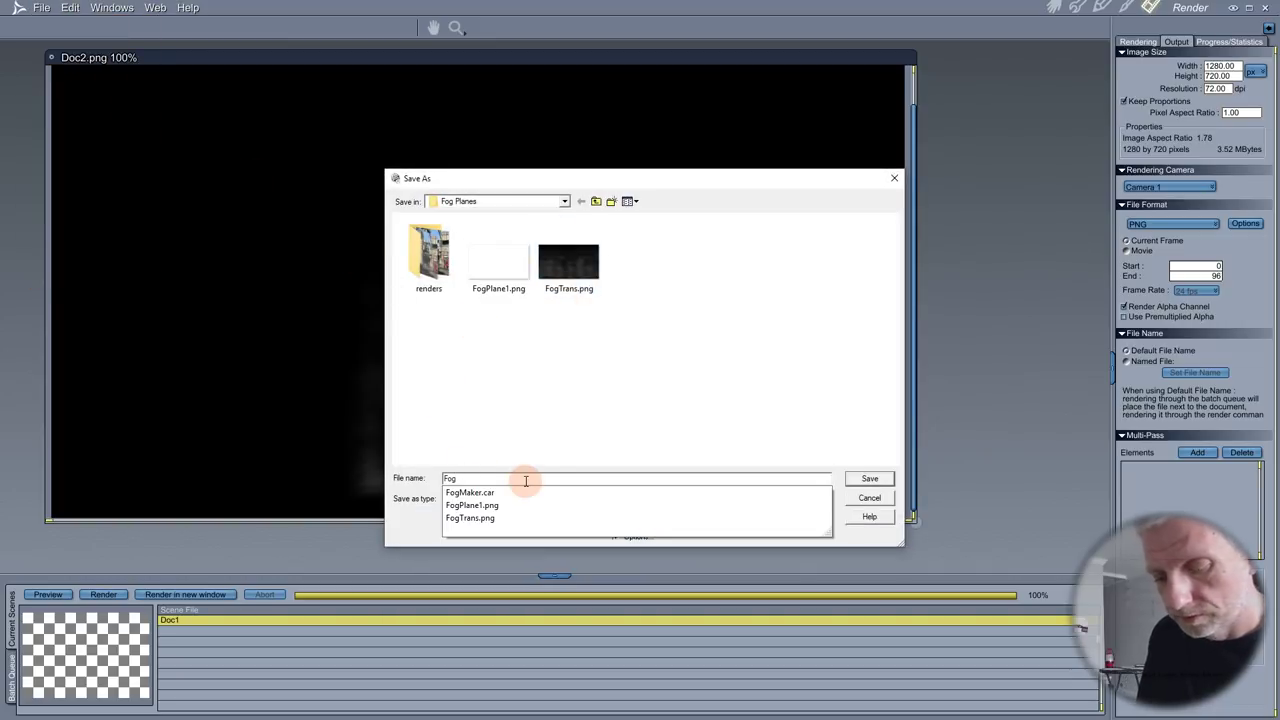
{"action": "type", "text": "2"}
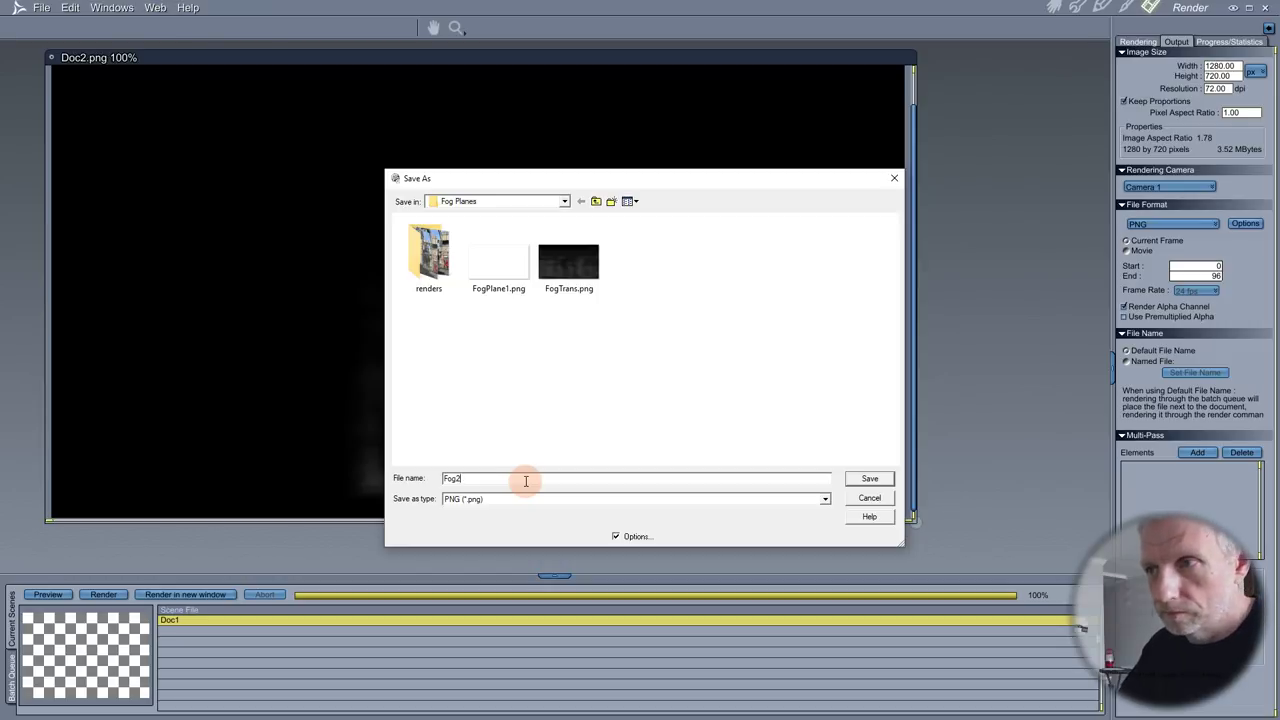
{"action": "key", "text": "Return"}
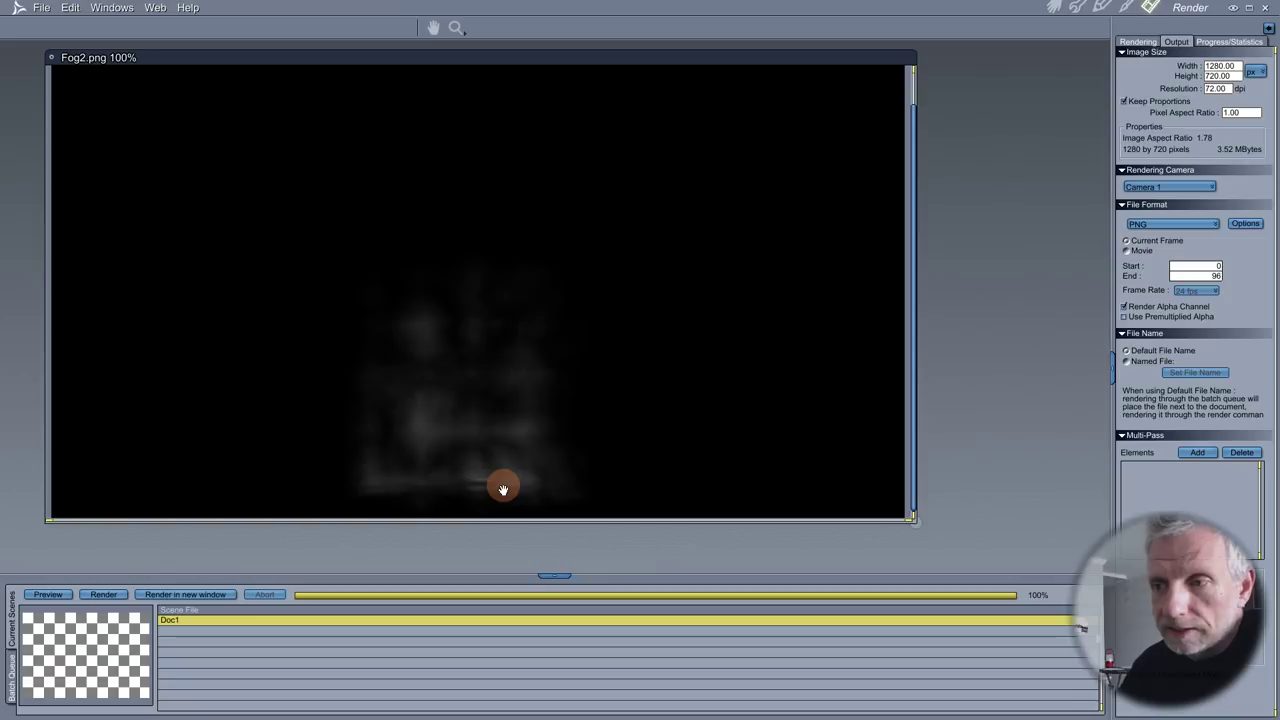
- Minimize Carrara and launch Adobe Photoshop CC from the Start menu
{"action": "left_click", "coordinate": [1235, 8]}
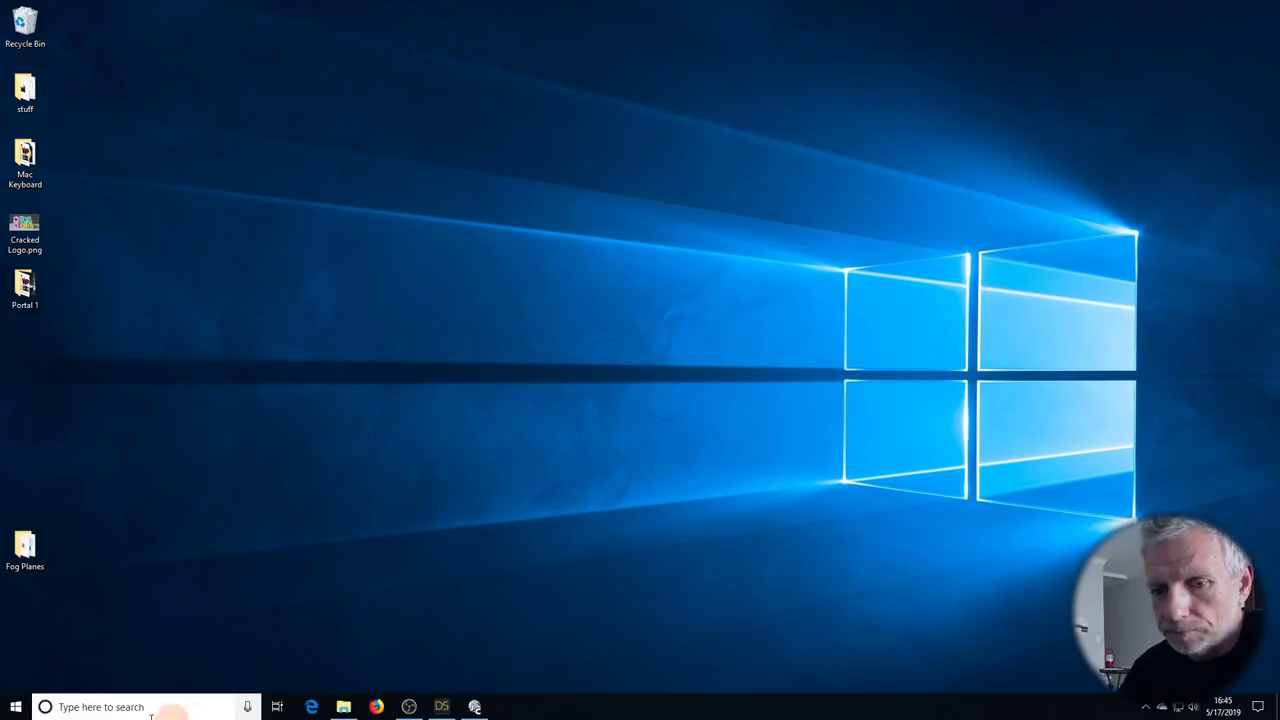
{"action": "left_click", "coordinate": [16, 706]}
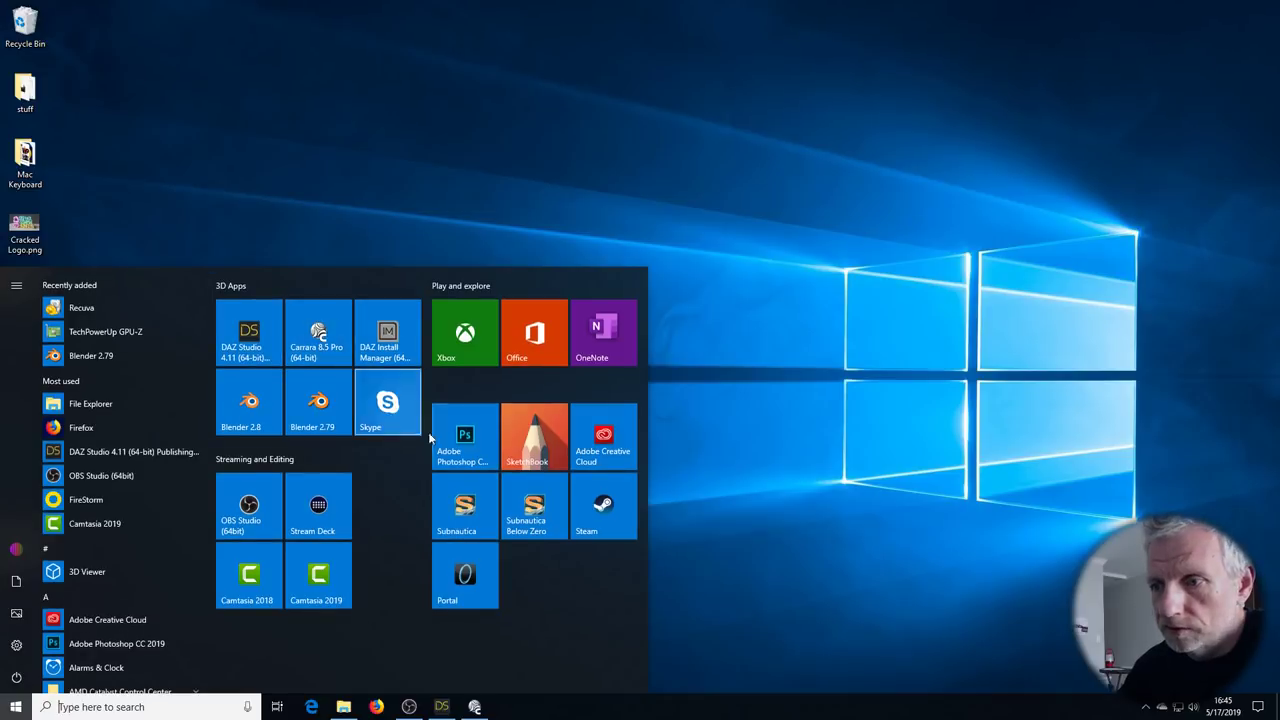
{"action": "left_click", "coordinate": [465, 435]}
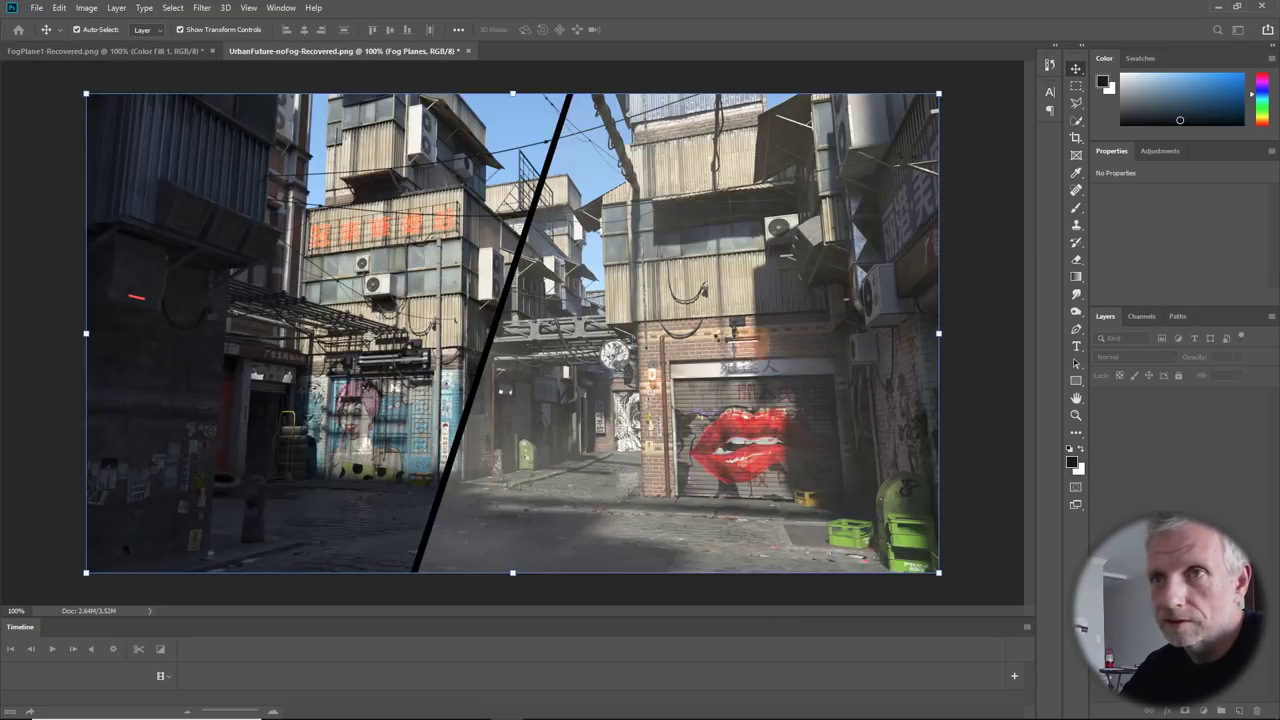
- Close UrbanFuture-noFog-Recovered.png without saving, then toggle the Color Fill layer's visibility off and on
{"action": "left_click", "coordinate": [471, 52]}
{"action": "left_click", "coordinate": [610, 268]}
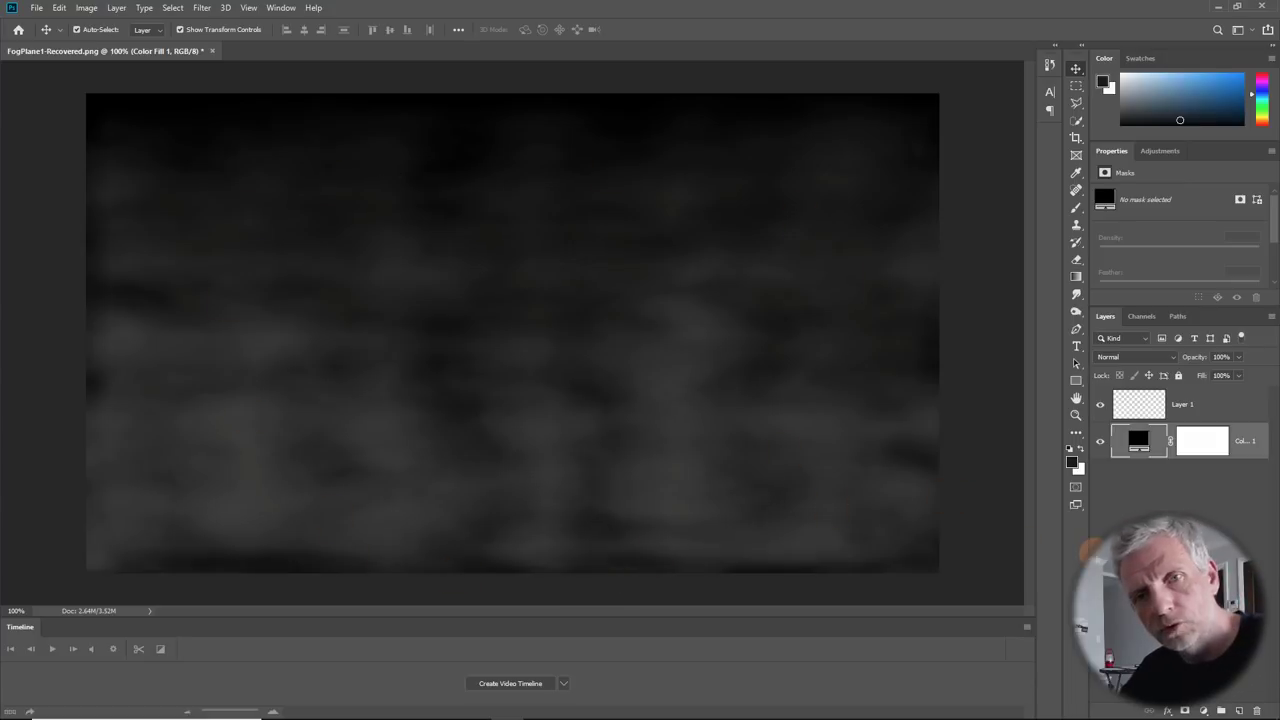
{"action": "left_click", "coordinate": [1100, 441]}
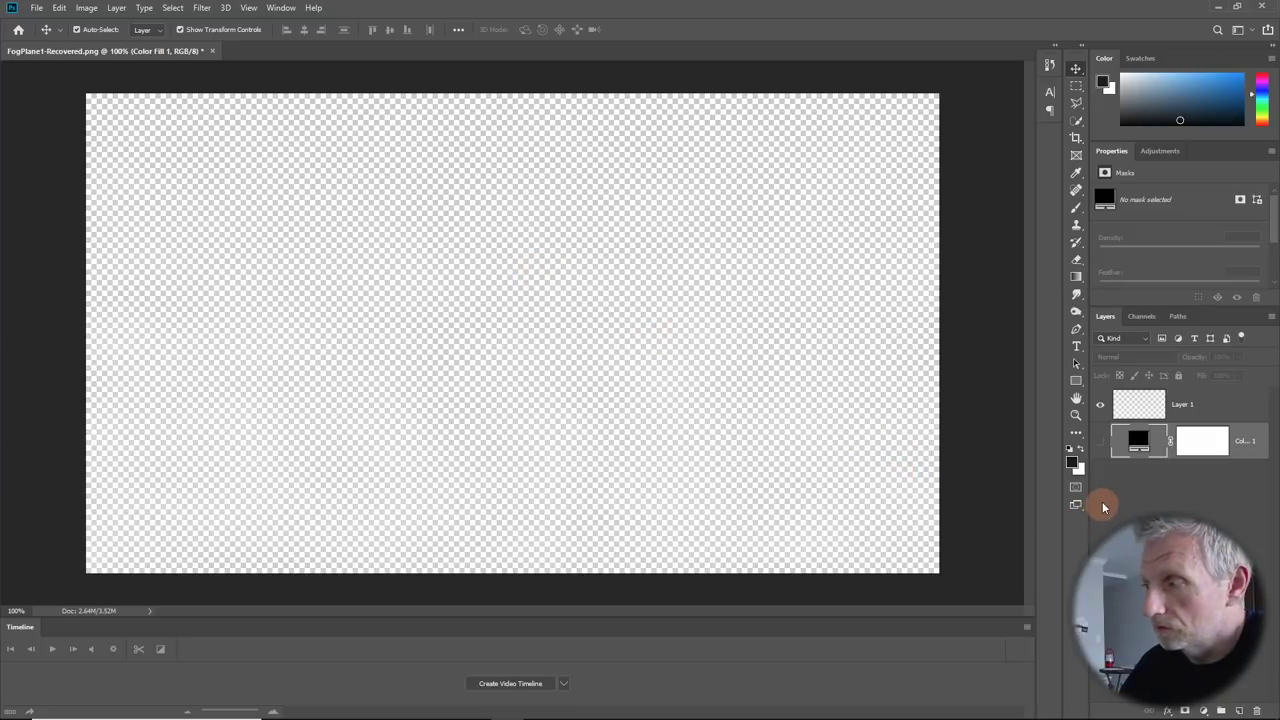
{"action": "left_click", "coordinate": [1100, 443]}
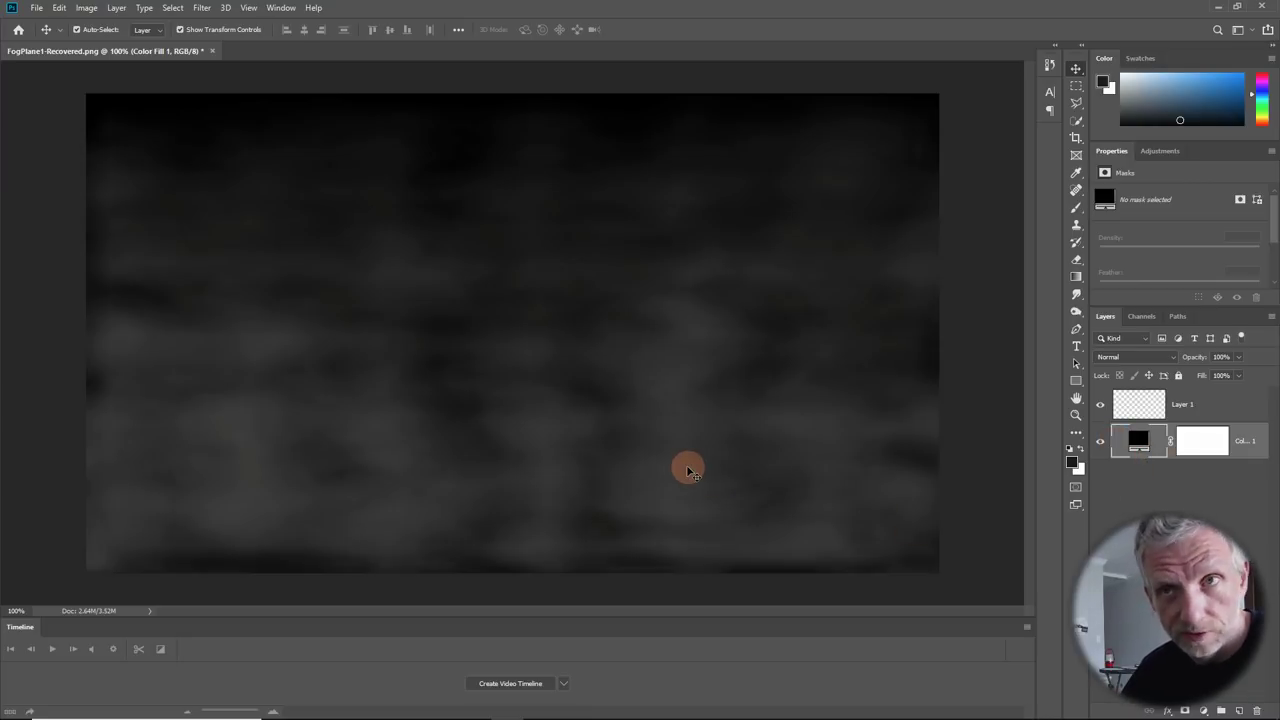
- Open Fog2.png from Desktop > Fog Planes as a new Photoshop document
{"action": "left_click", "coordinate": [36, 8]}
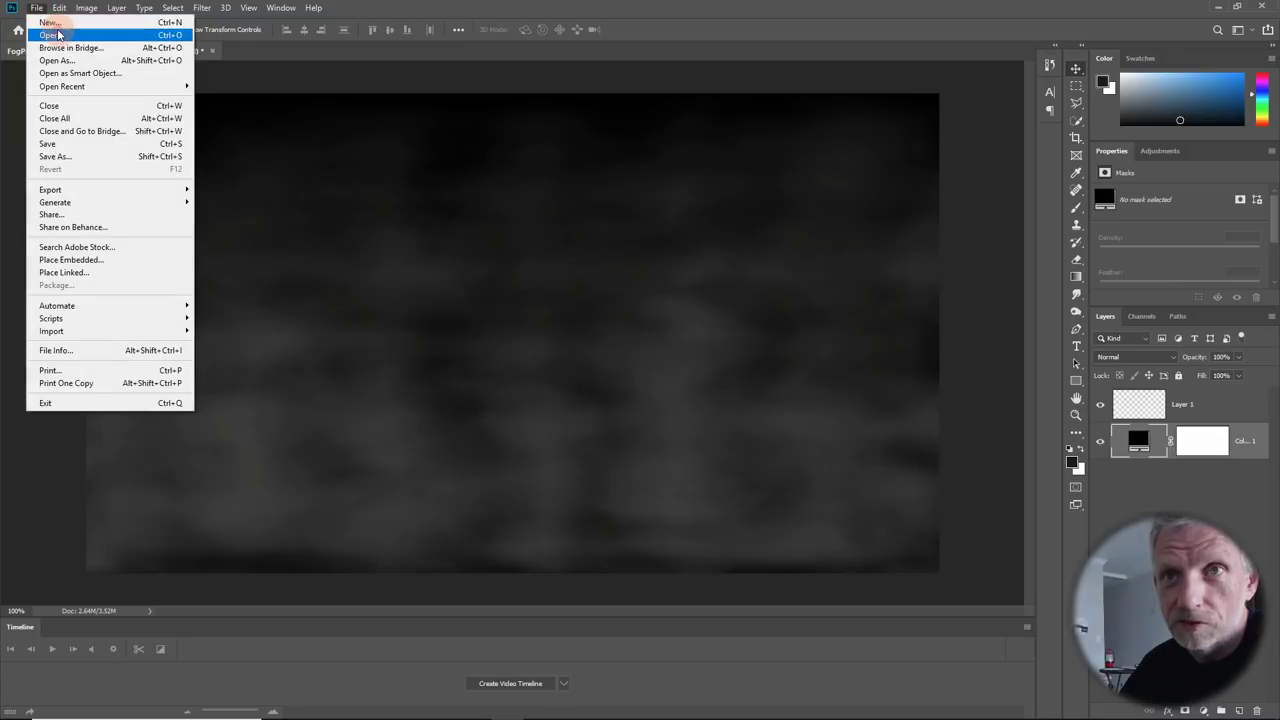
{"action": "left_click", "coordinate": [50, 35]}
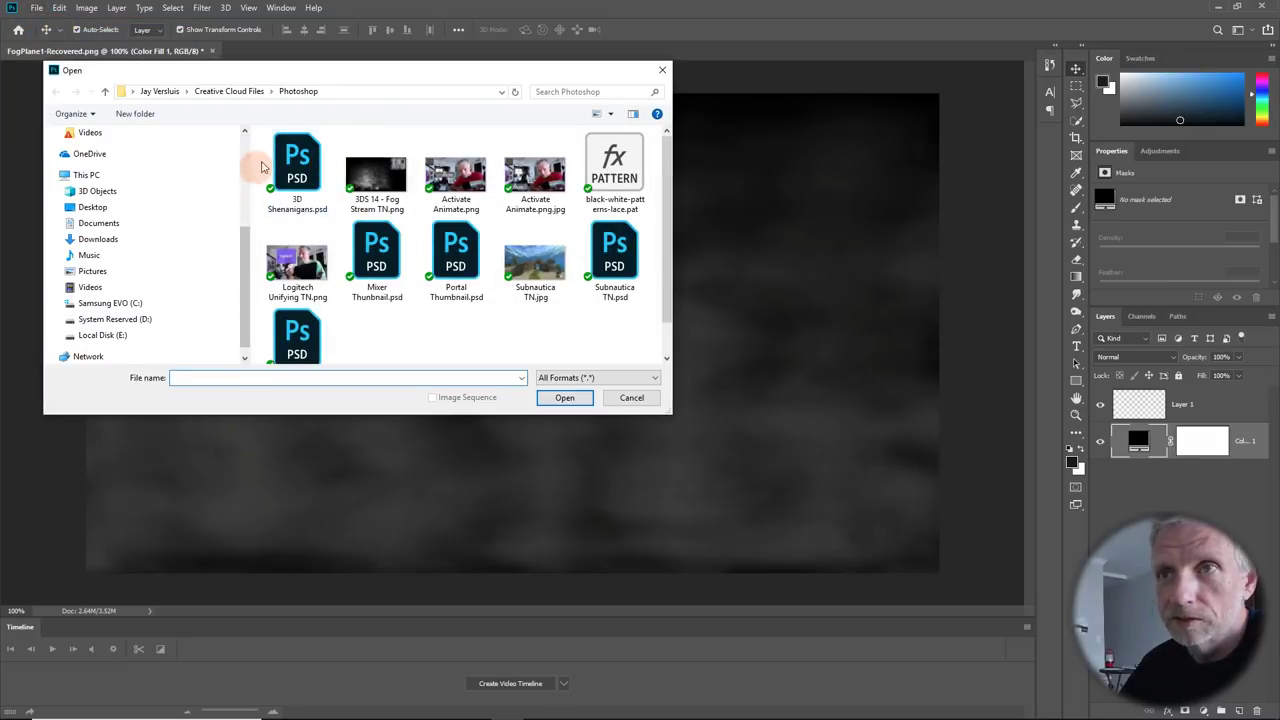
{"action": "left_click", "coordinate": [226, 92]}
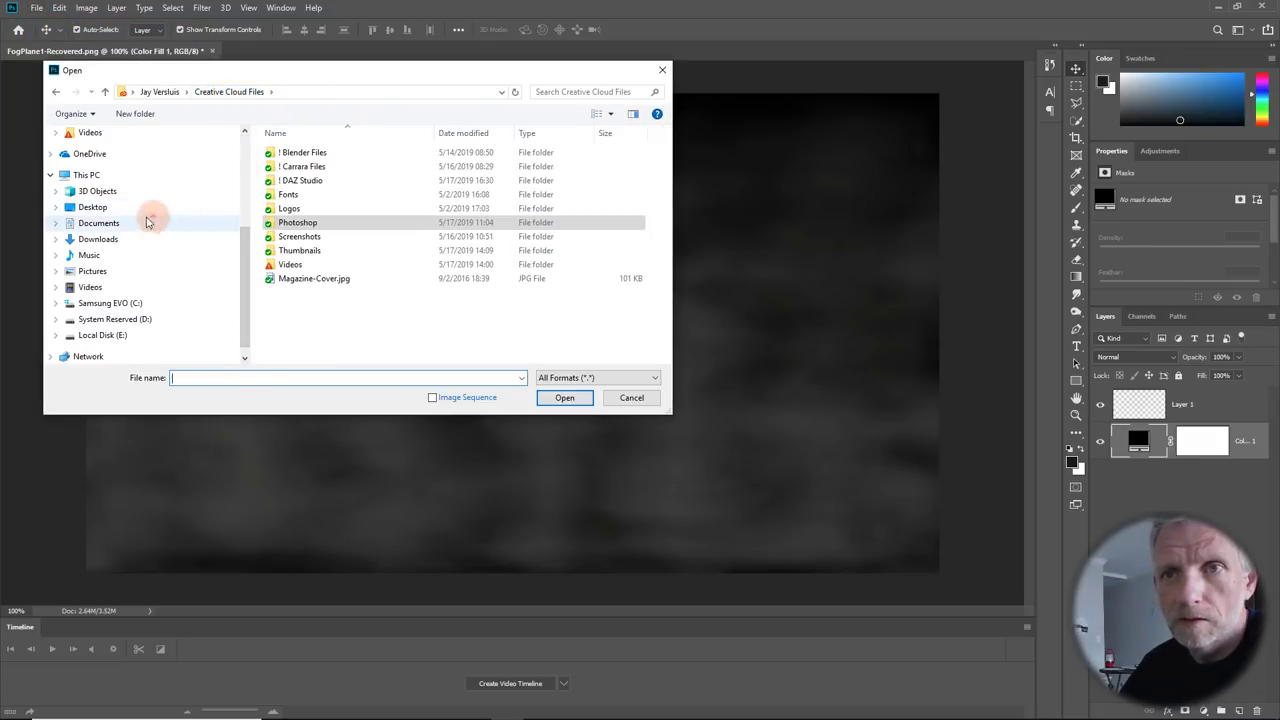
{"action": "left_click", "coordinate": [89, 208]}
{"action": "double_click", "coordinate": [297, 165]}
{"action": "left_click", "coordinate": [380, 170]}
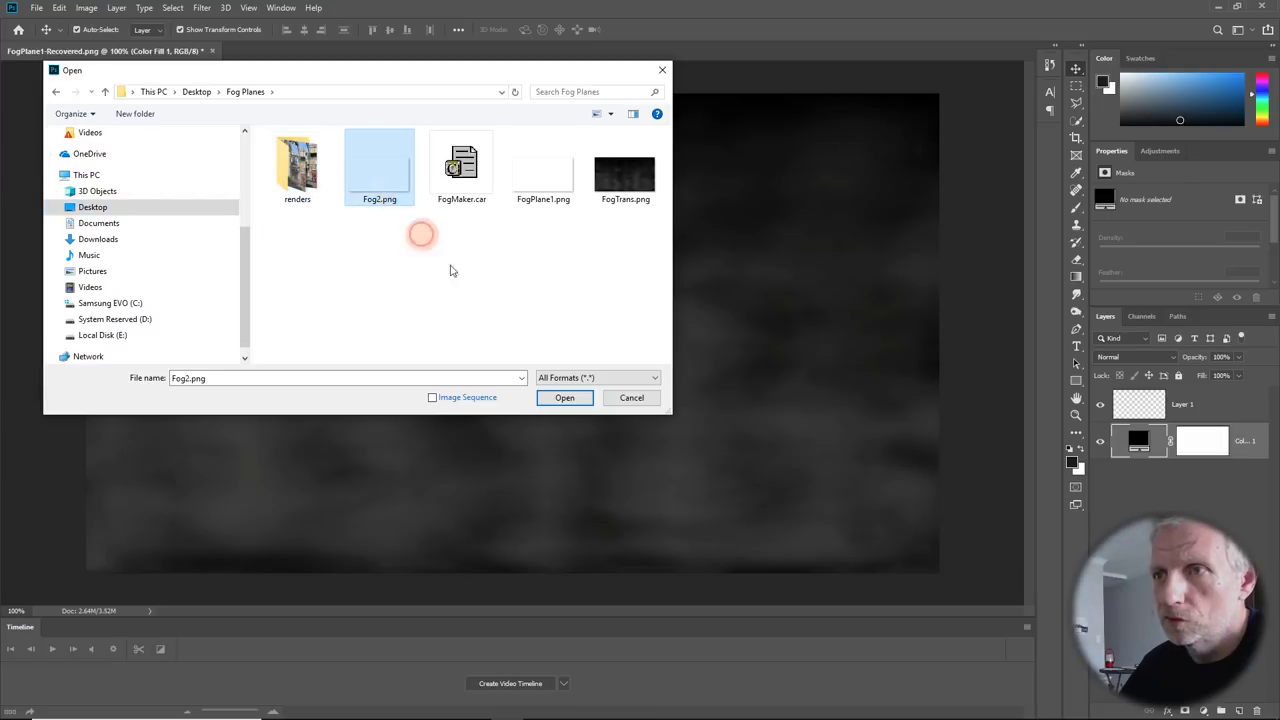
{"action": "left_click", "coordinate": [565, 397]}
{"action": "left_click", "coordinate": [586, 409]}
{"action": "left_click", "coordinate": [505, 468]}
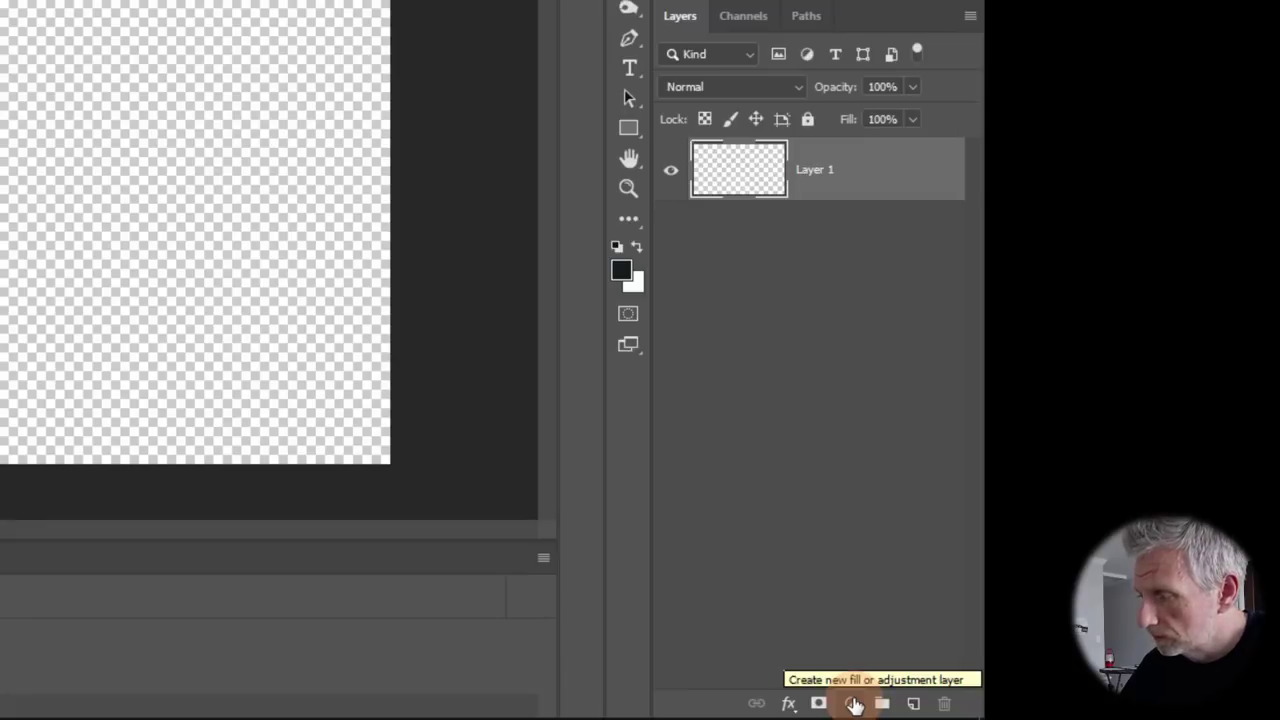
- Add a black (000000) Solid Color fill layer and move it below Layer 1
{"action": "left_click", "coordinate": [851, 703]}
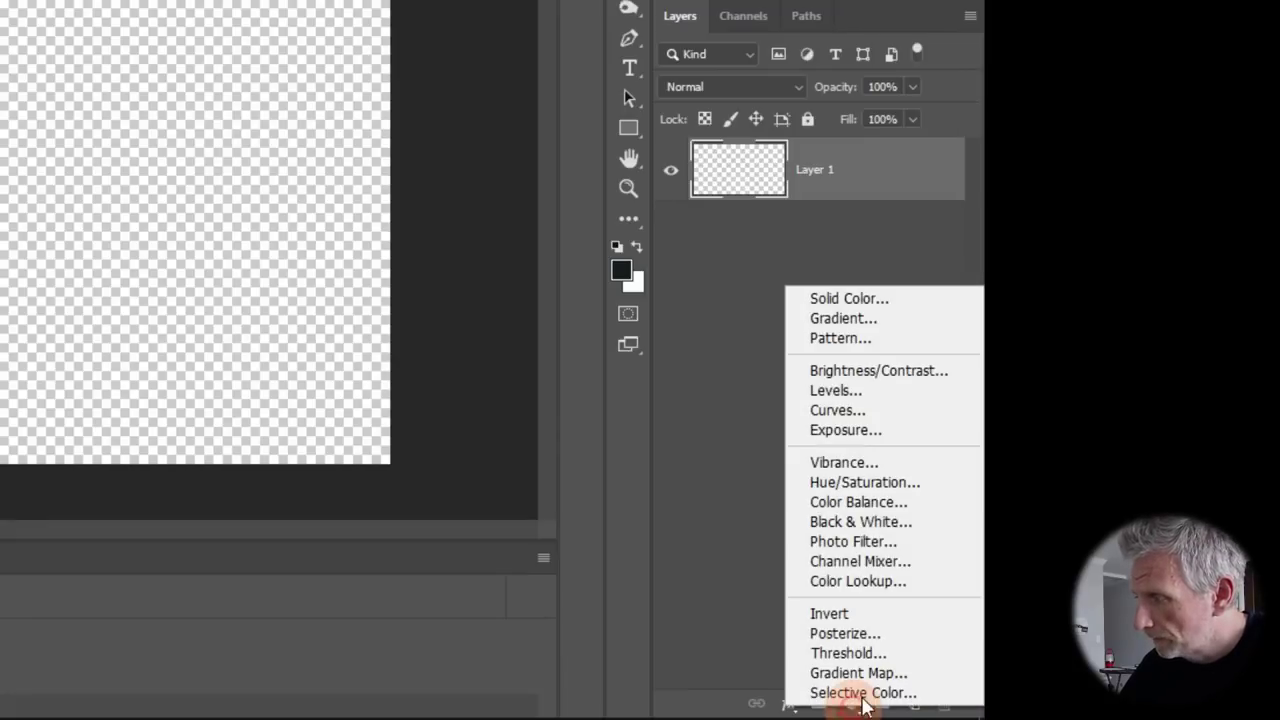
{"action": "left_click", "coordinate": [922, 308]}
{"action": "left_click_drag", "start_coordinate": [0, 0], "coordinate": [225, 58]}
{"action": "left_click_drag", "start_coordinate": [58, 356], "coordinate": [0, 410]}
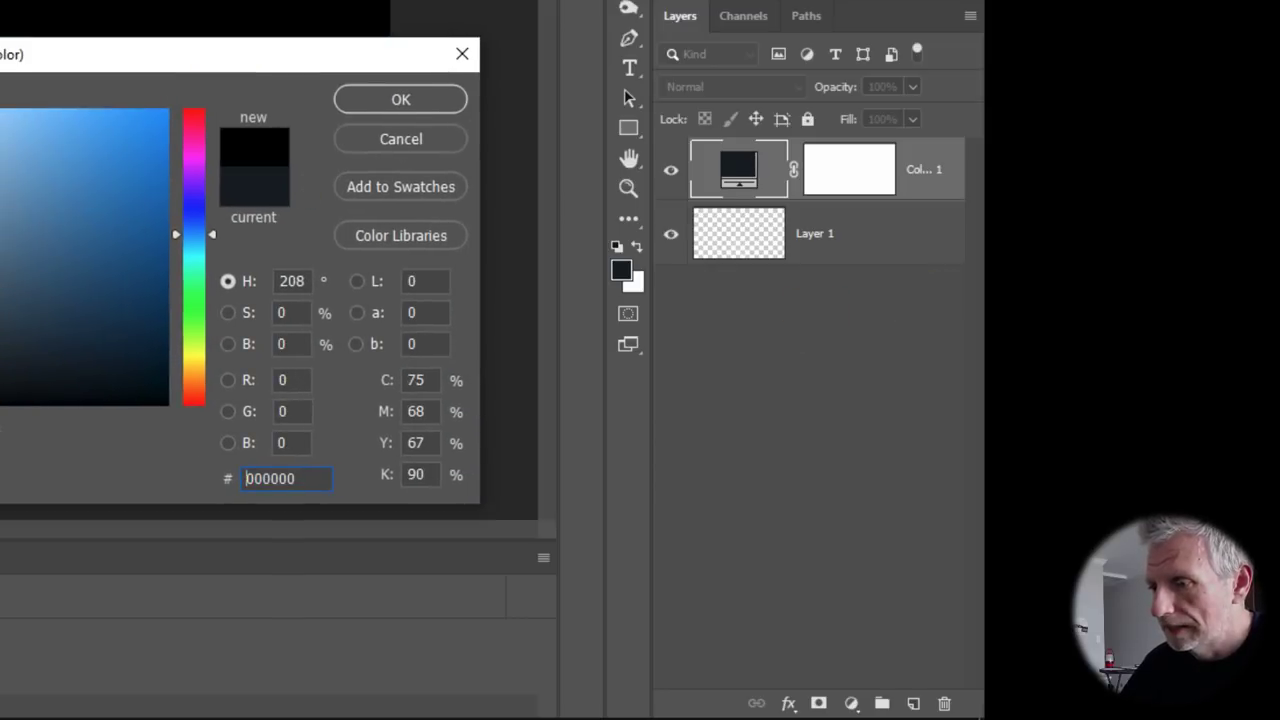
{"action": "left_click", "coordinate": [388, 101]}
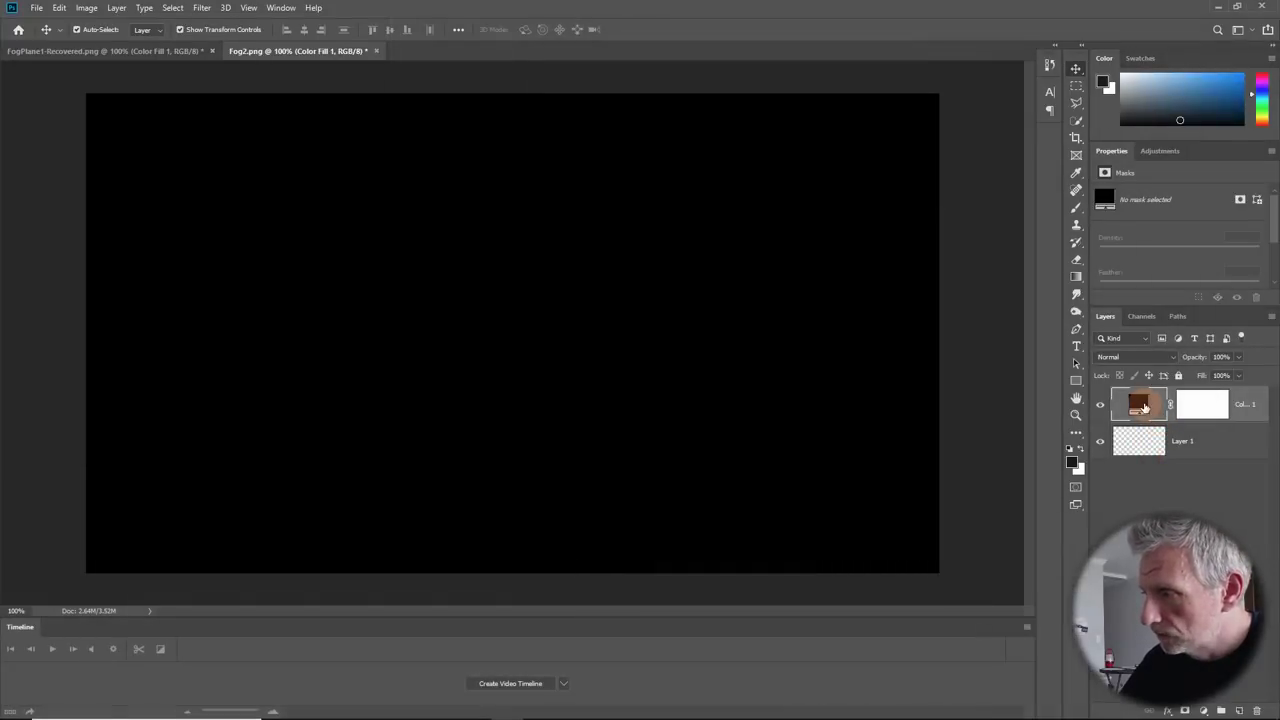
{"action": "left_click_drag", "start_coordinate": [1137, 403], "coordinate": [1155, 462]}
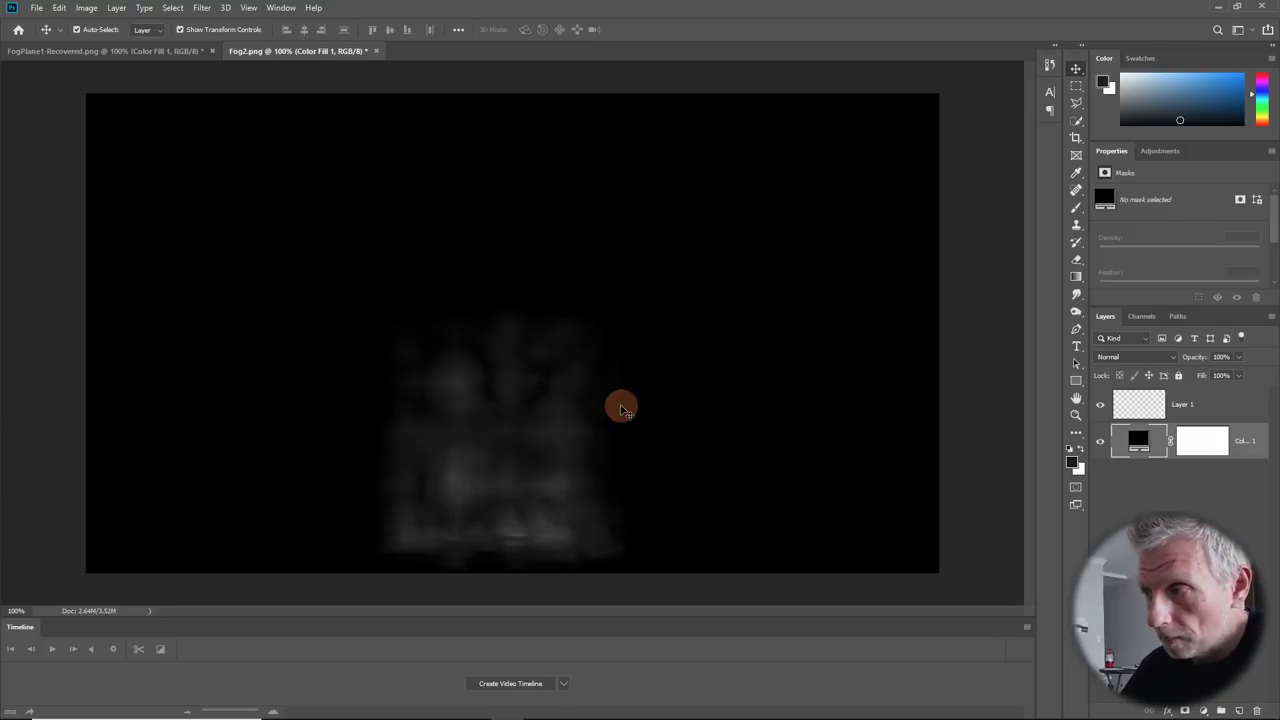
- Quick-export the Fog2 image as a PNG and save it
{"action": "left_click", "coordinate": [36, 7]}
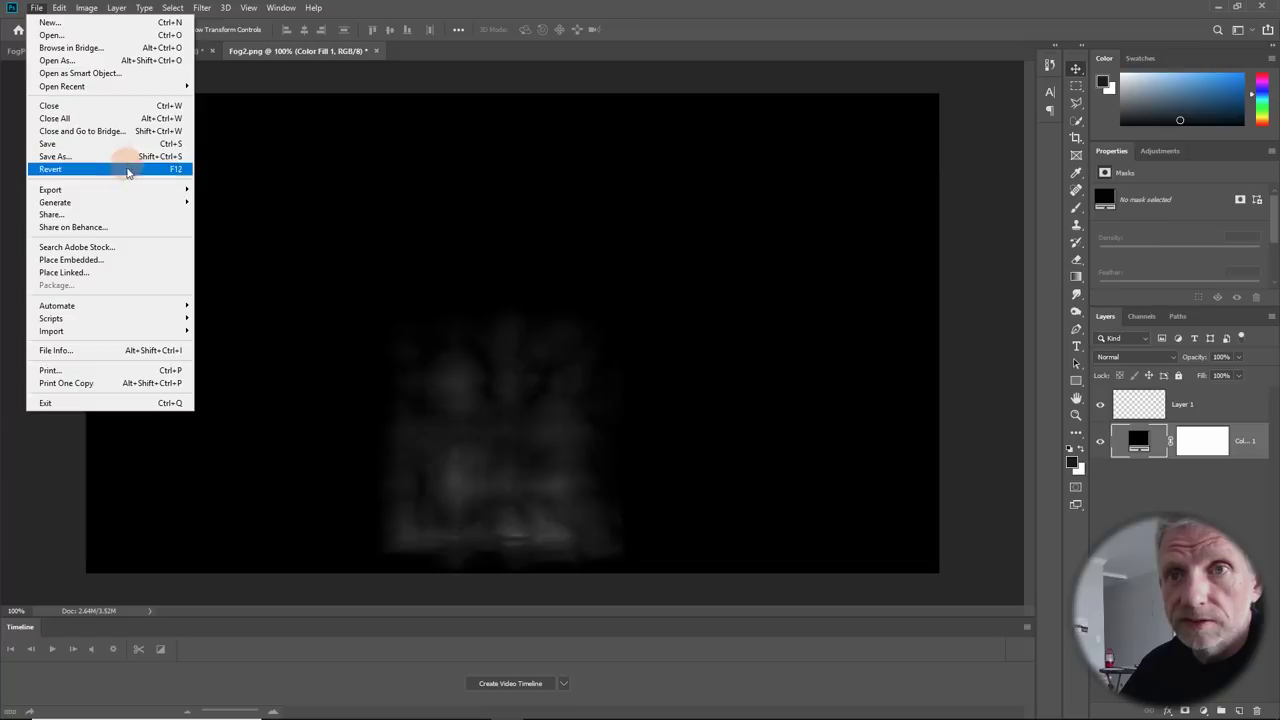
{"action": "mouse_move", "coordinate": [129, 189]}
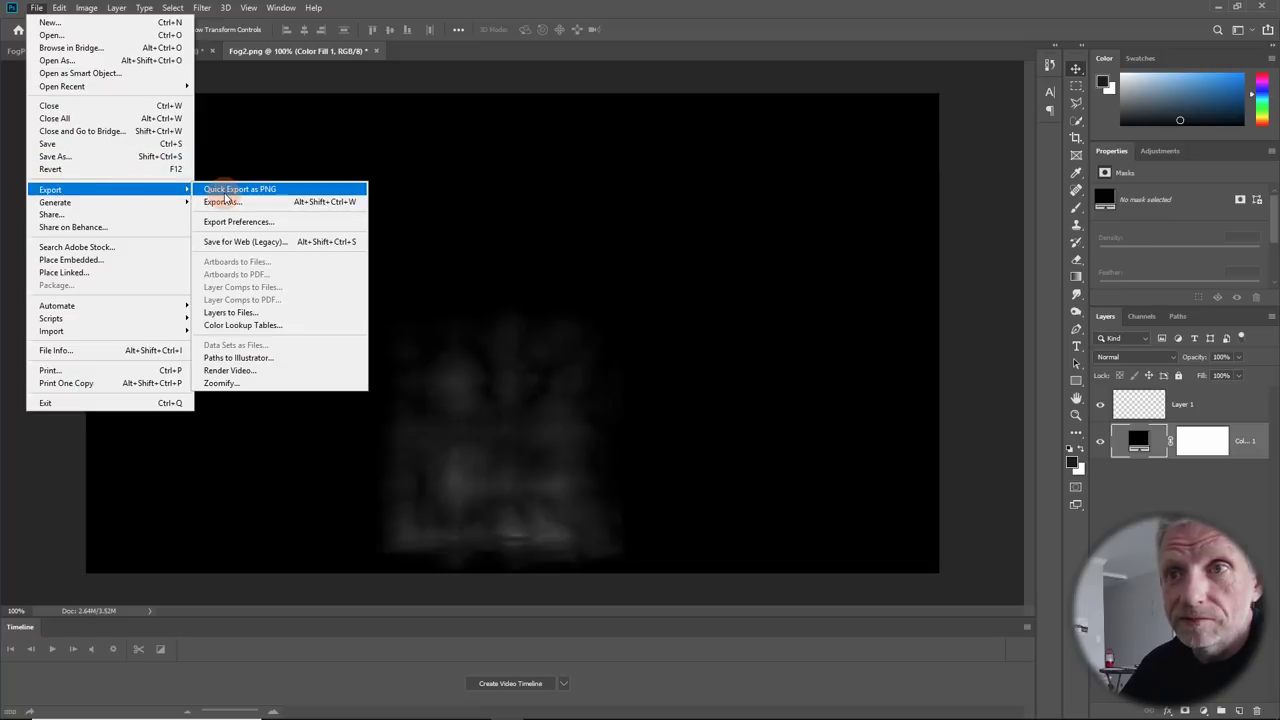
{"action": "left_click", "coordinate": [285, 192]}
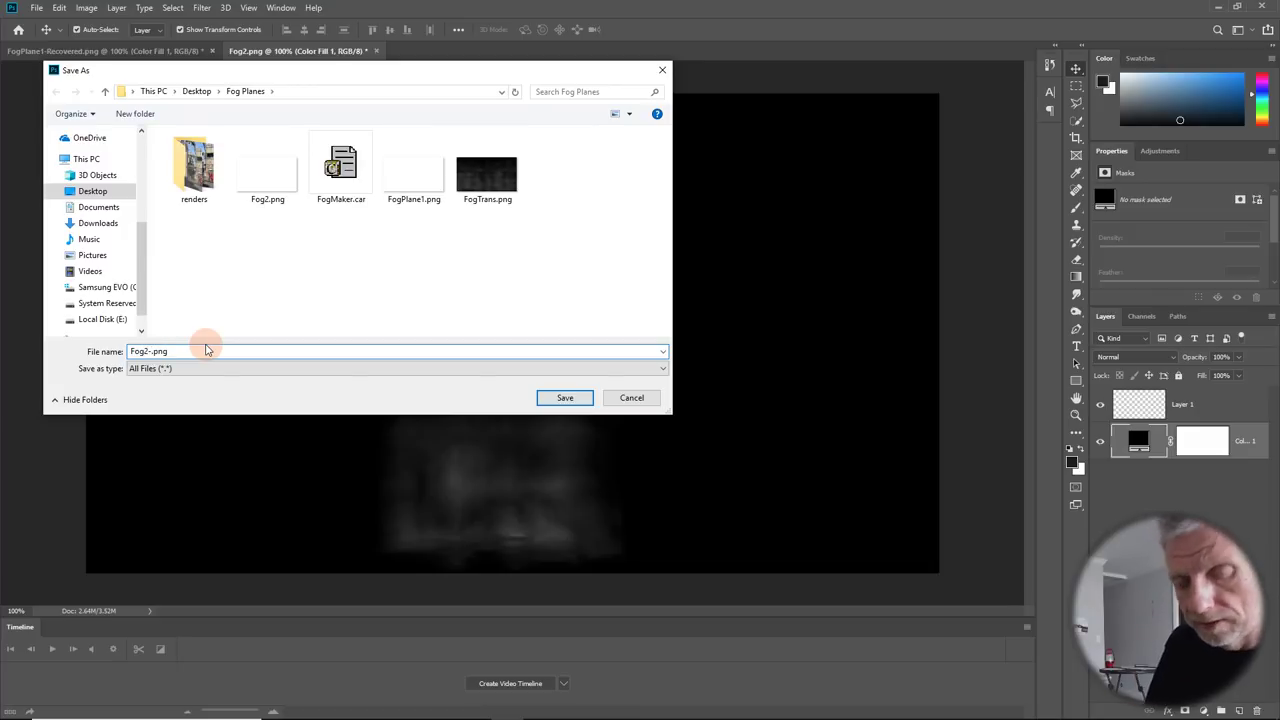
{"action": "key", "text": "Return"}
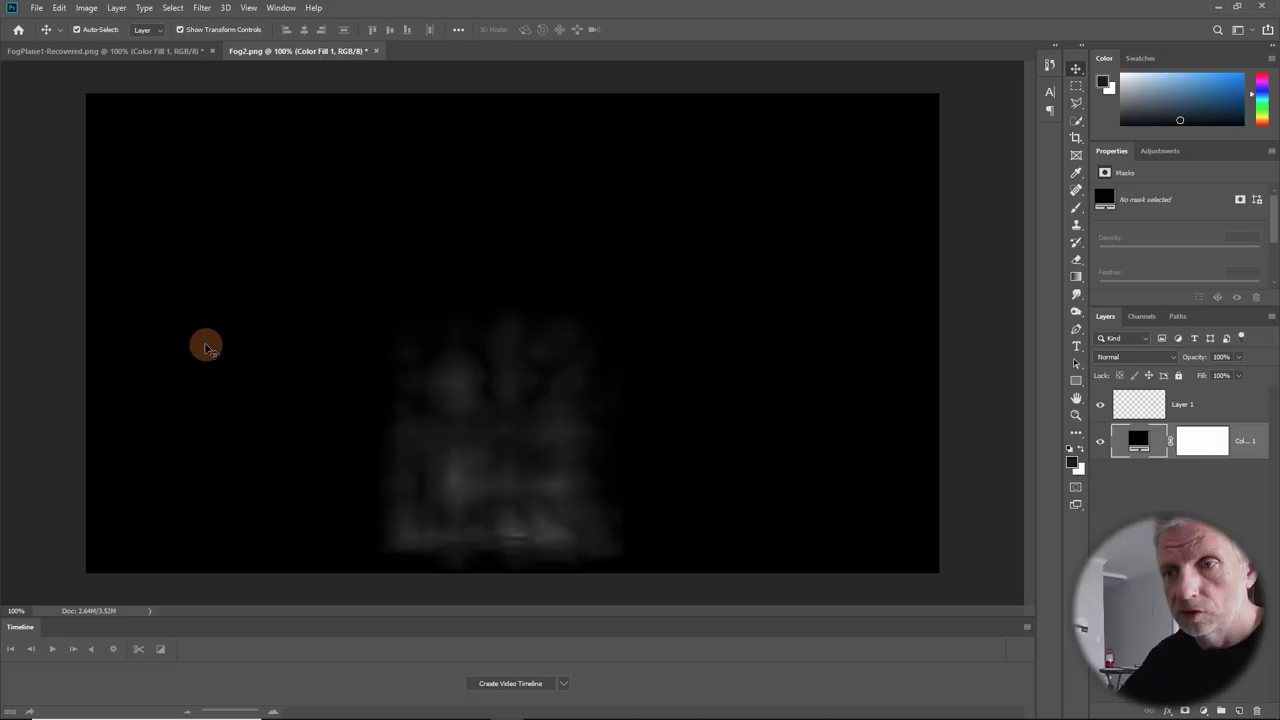
- Minimize Photoshop, return to DAZ Studio and hide the old Plane under Camera 1
{"action": "left_click", "coordinate": [1218, 7]}
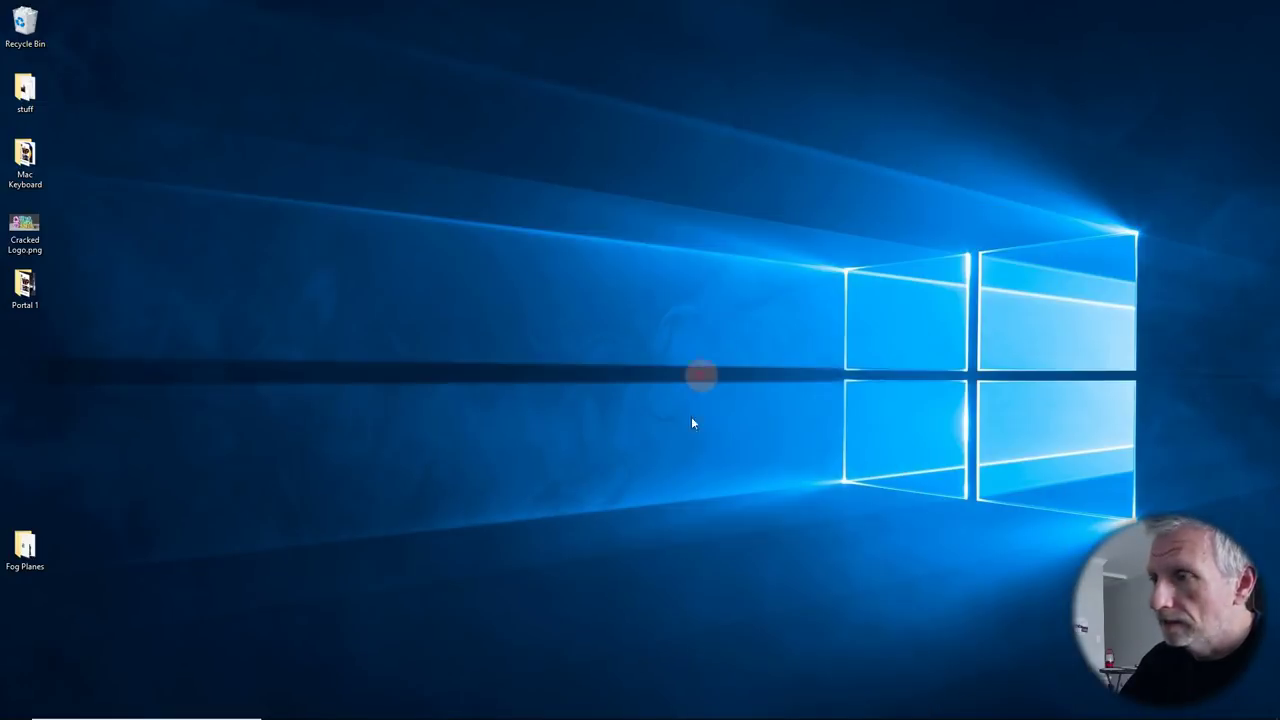
{"action": "left_click", "coordinate": [420, 707]}
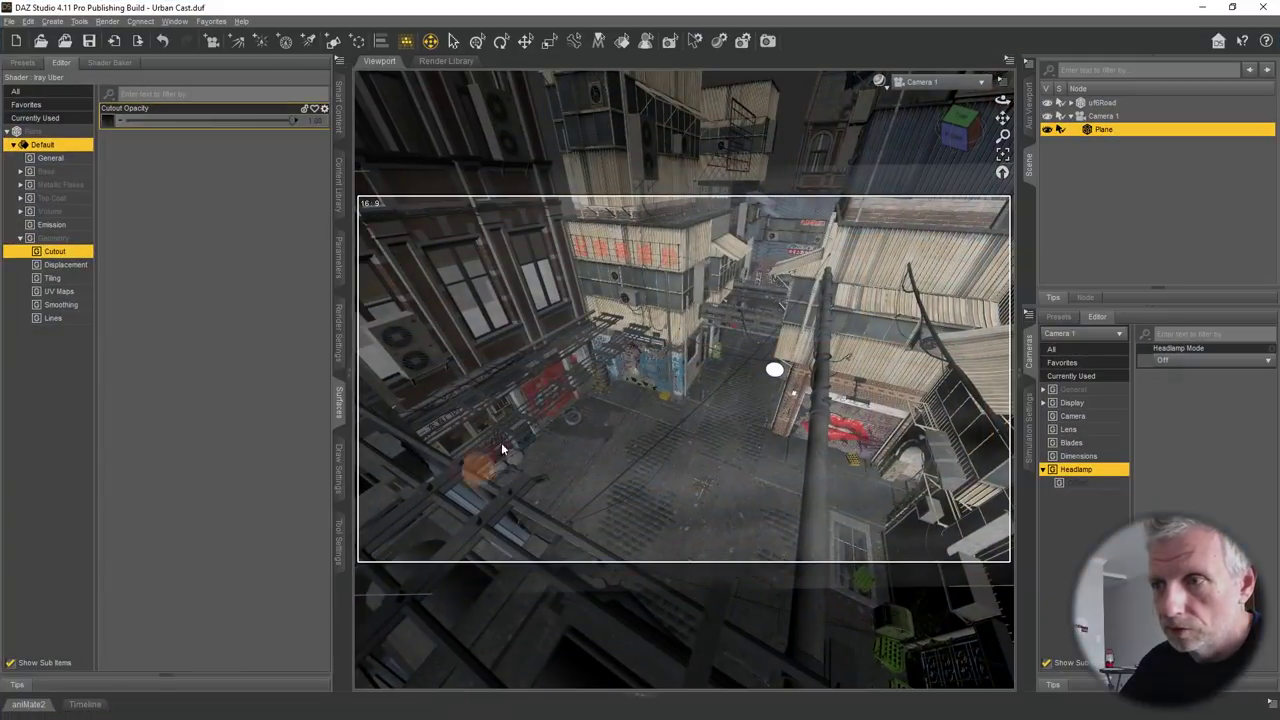
{"action": "left_click", "coordinate": [1048, 131]}
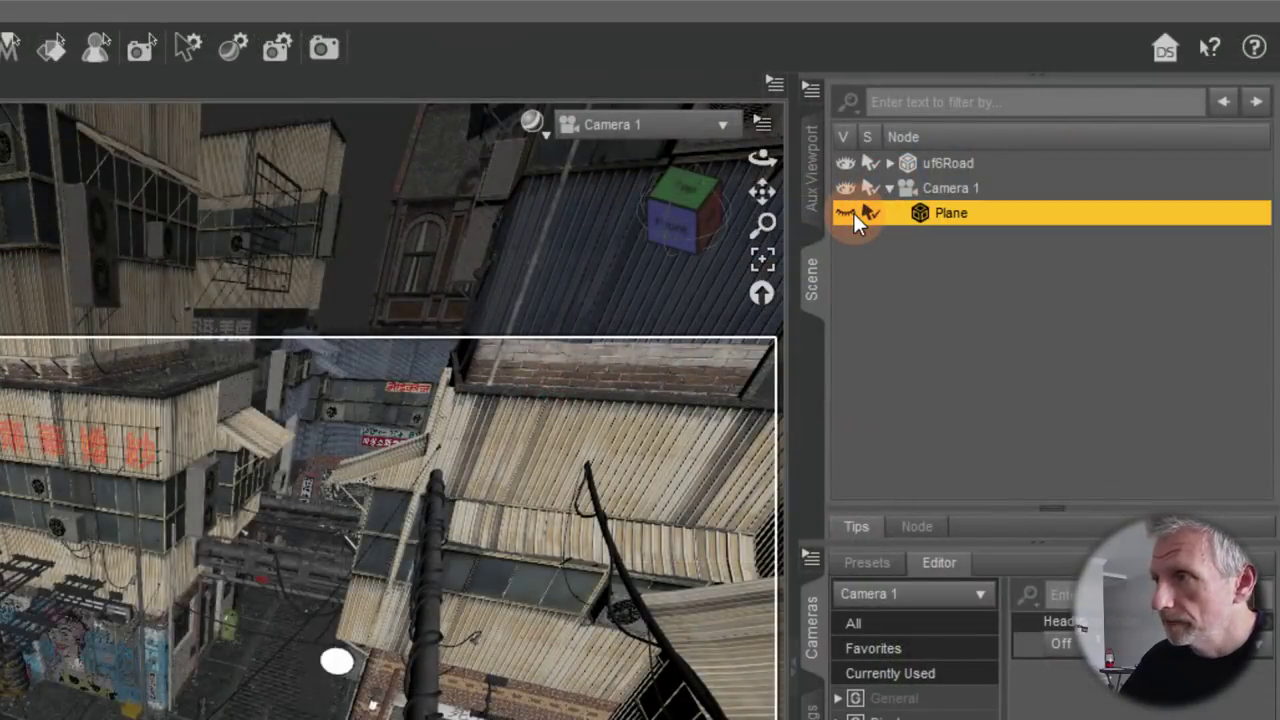
{"action": "left_click", "coordinate": [853, 213]}
{"action": "left_click", "coordinate": [853, 213]}
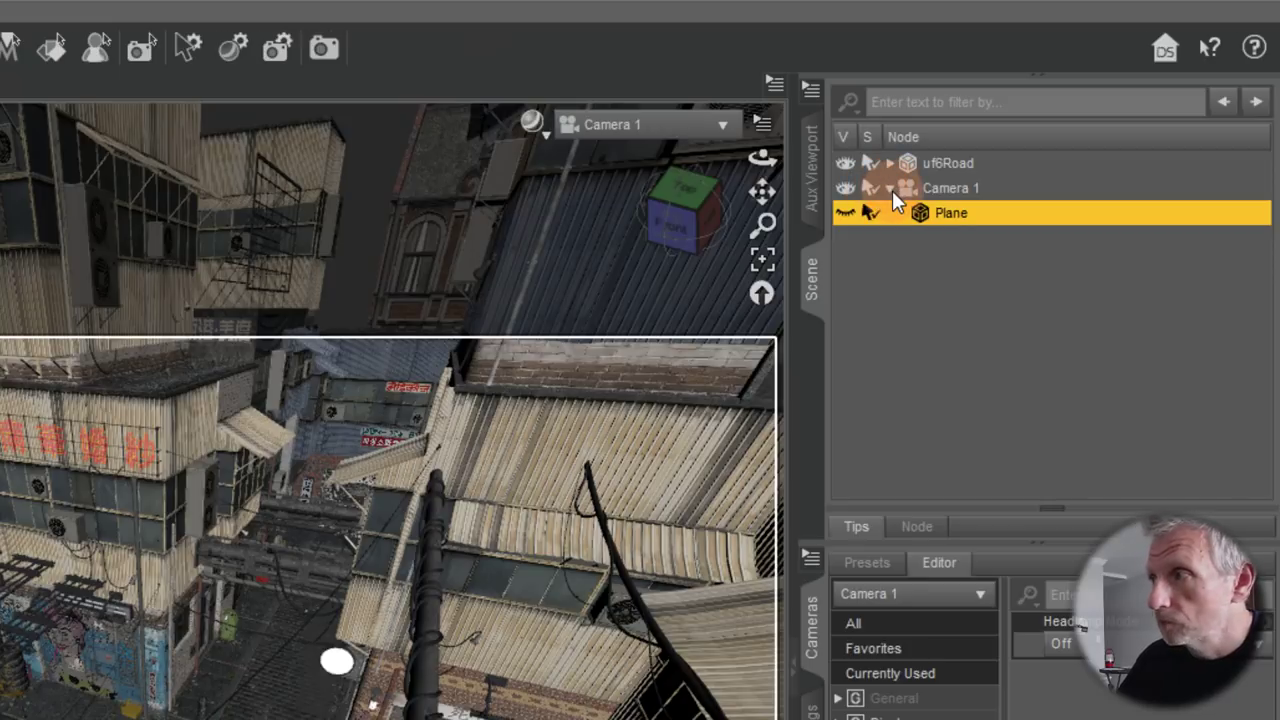
- Collapse Camera 1 and orbit it toward the street and red lips mural
{"action": "left_click", "coordinate": [890, 188]}
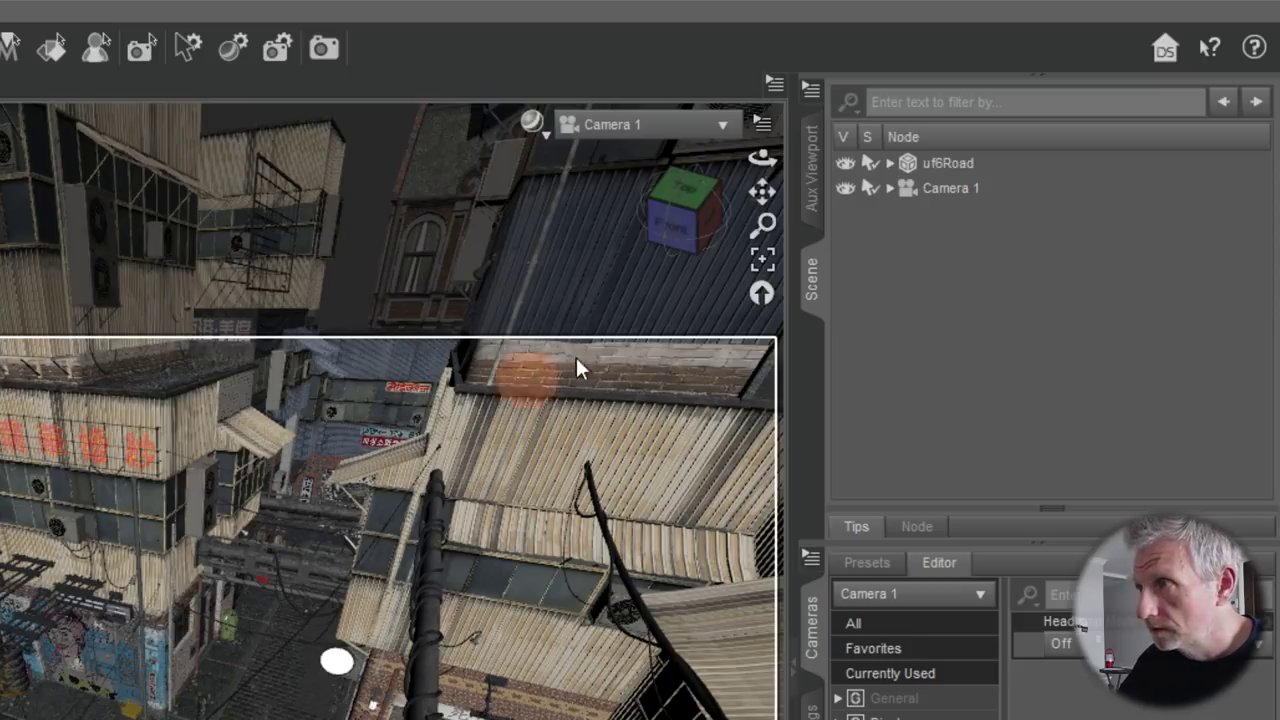
{"action": "left_click_drag", "start_coordinate": [387, 441], "coordinate": [269, 579]}
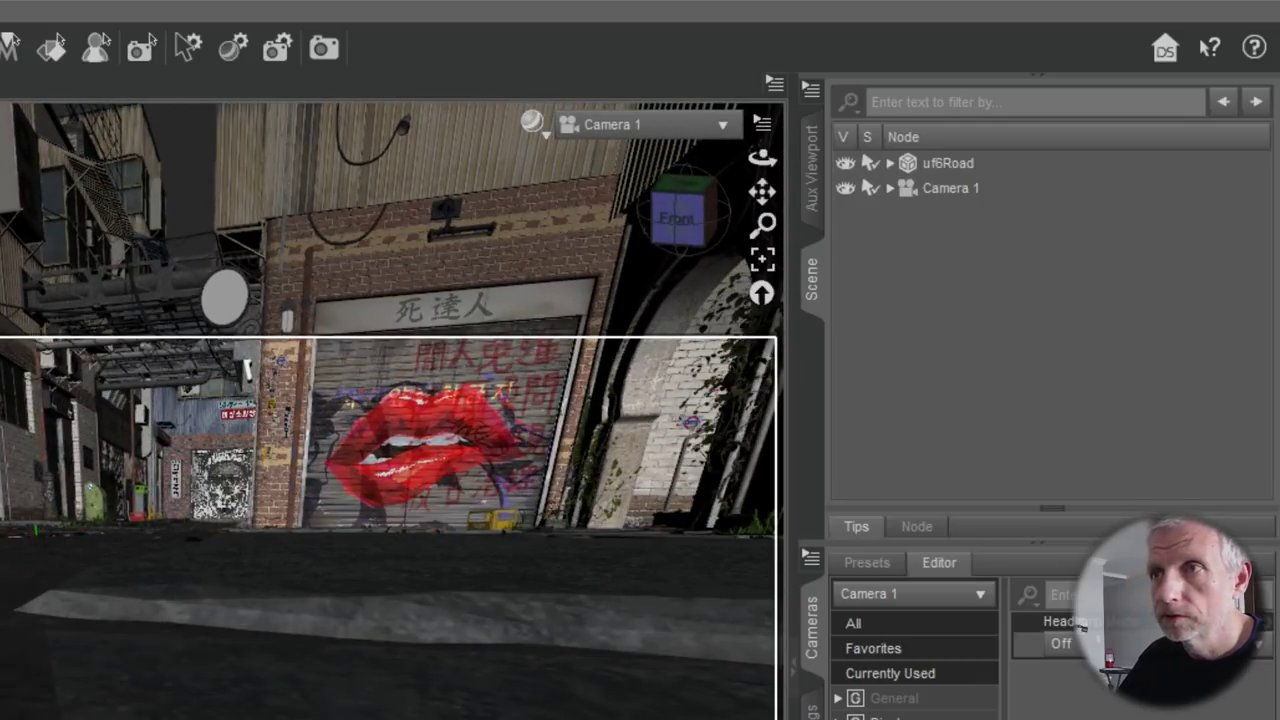
{"action": "left_click_drag", "start_coordinate": [142, 650], "coordinate": [302, 640]}
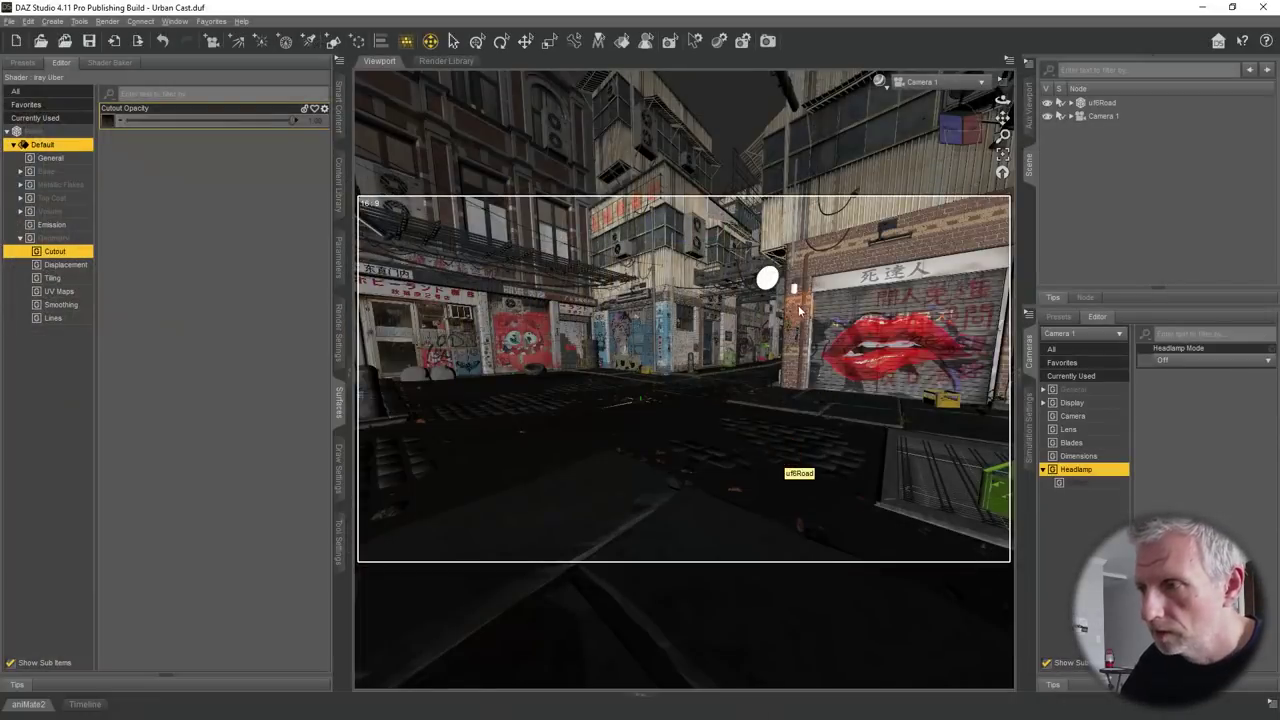
- Adjust the alley view by orbiting the camera slightly
{"action": "left_click", "coordinate": [816, 396]}
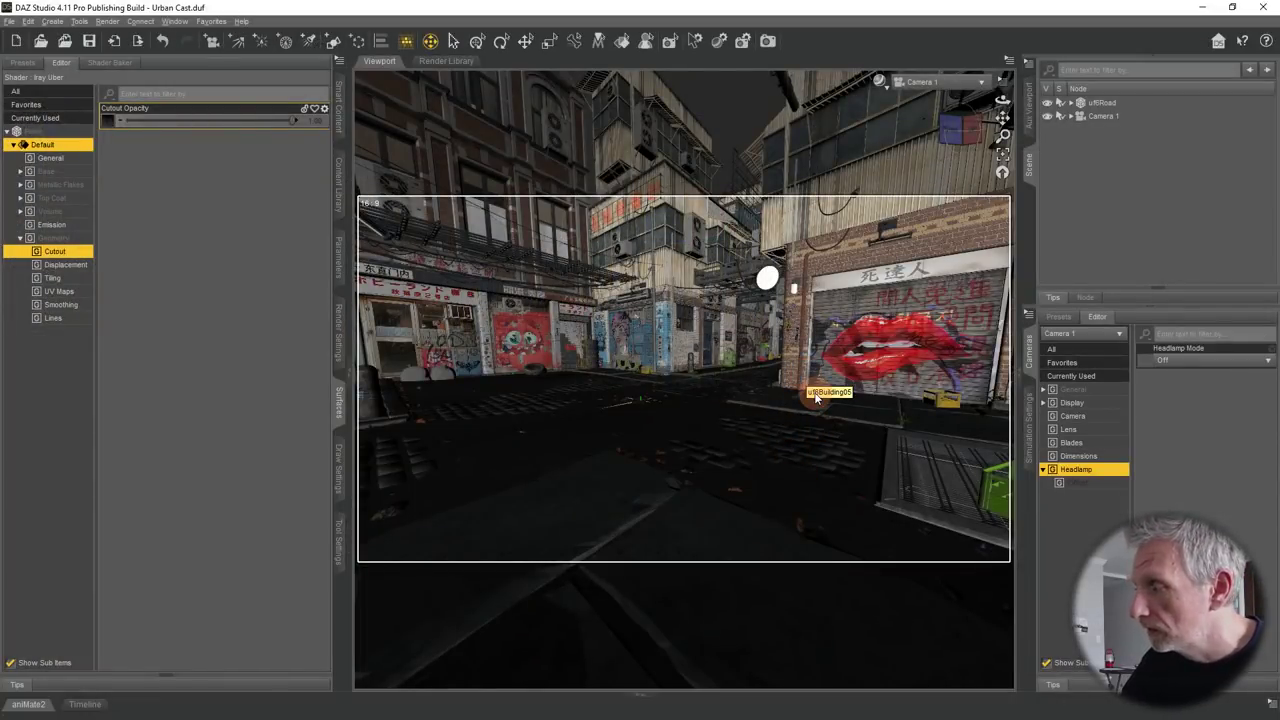
{"action": "left_click", "coordinate": [802, 443]}
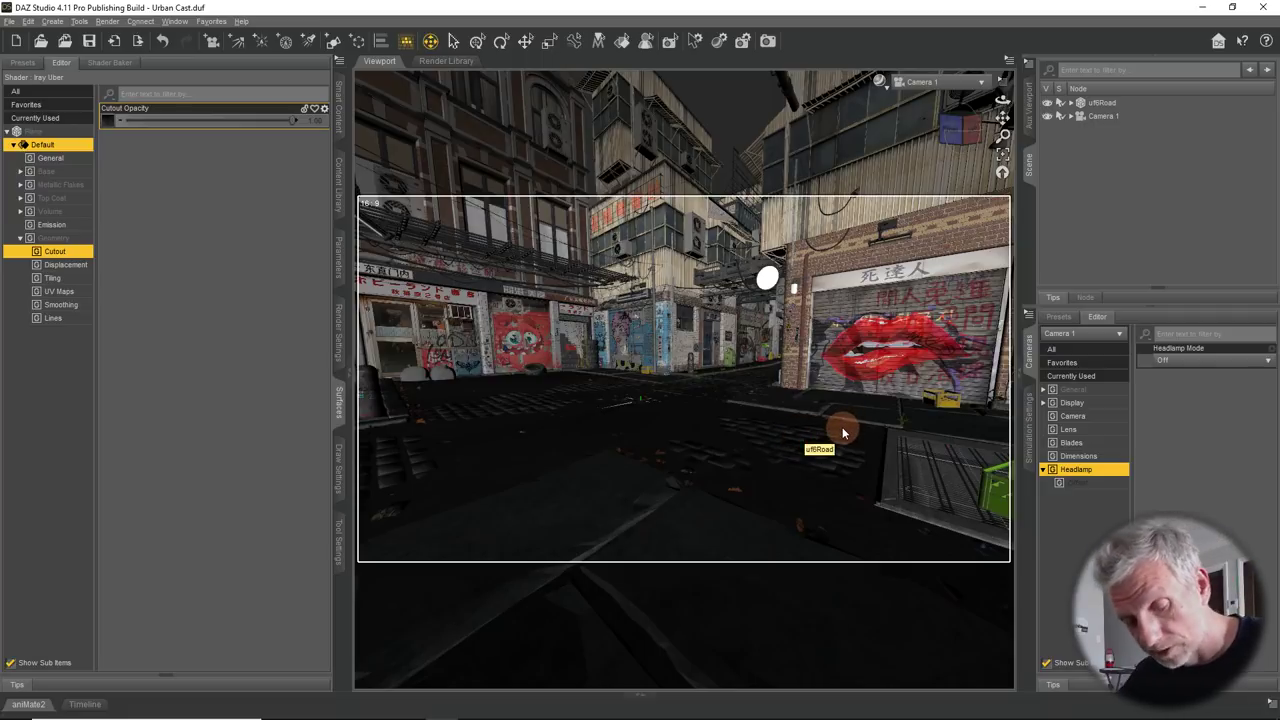
{"action": "left_click_drag", "start_coordinate": [843, 428], "coordinate": [843, 415]}
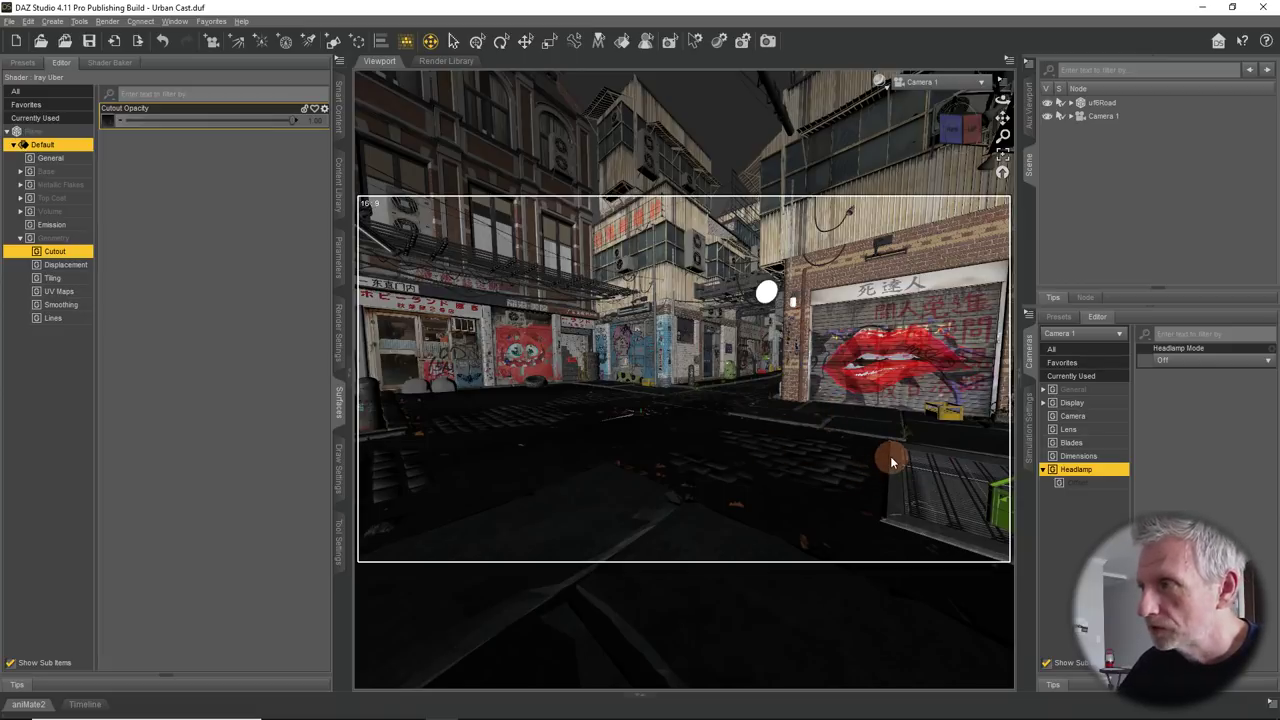
- Look through the free Perspective View and orbit around the alley
{"action": "left_click", "coordinate": [950, 81]}
{"action": "left_click", "coordinate": [966, 87]}
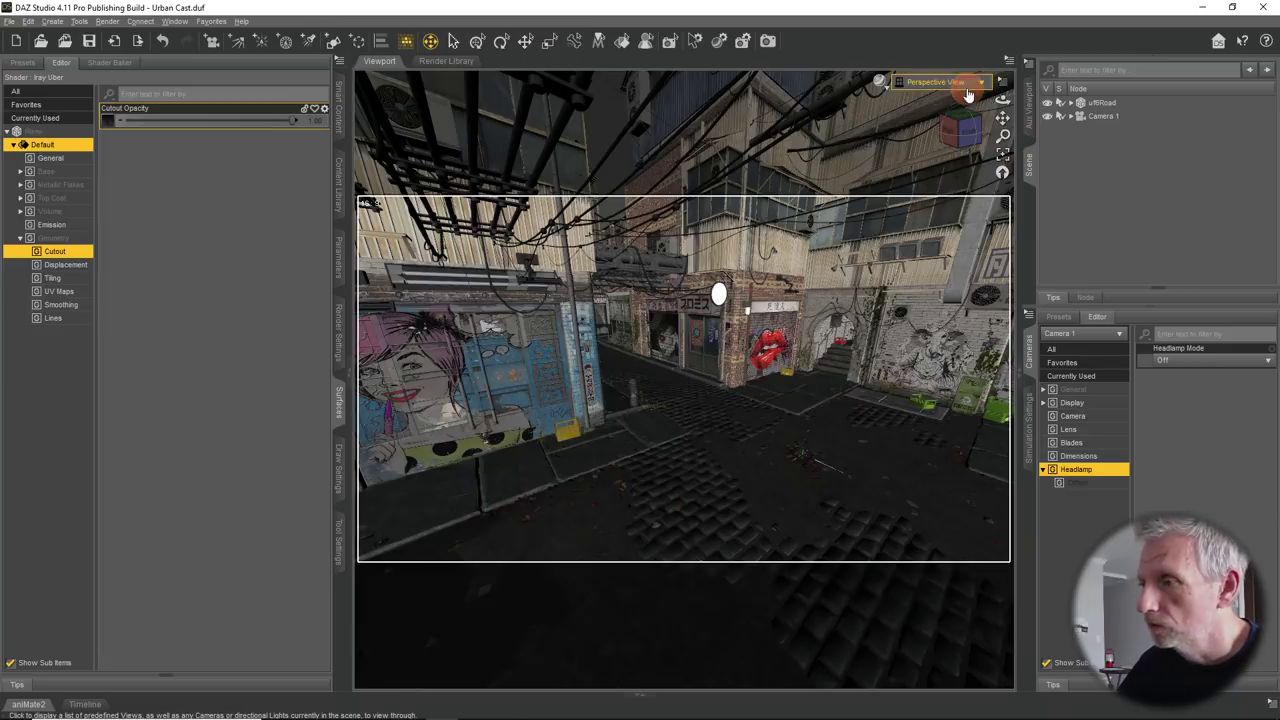
{"action": "left_click_drag", "start_coordinate": [809, 392], "coordinate": [781, 418]}
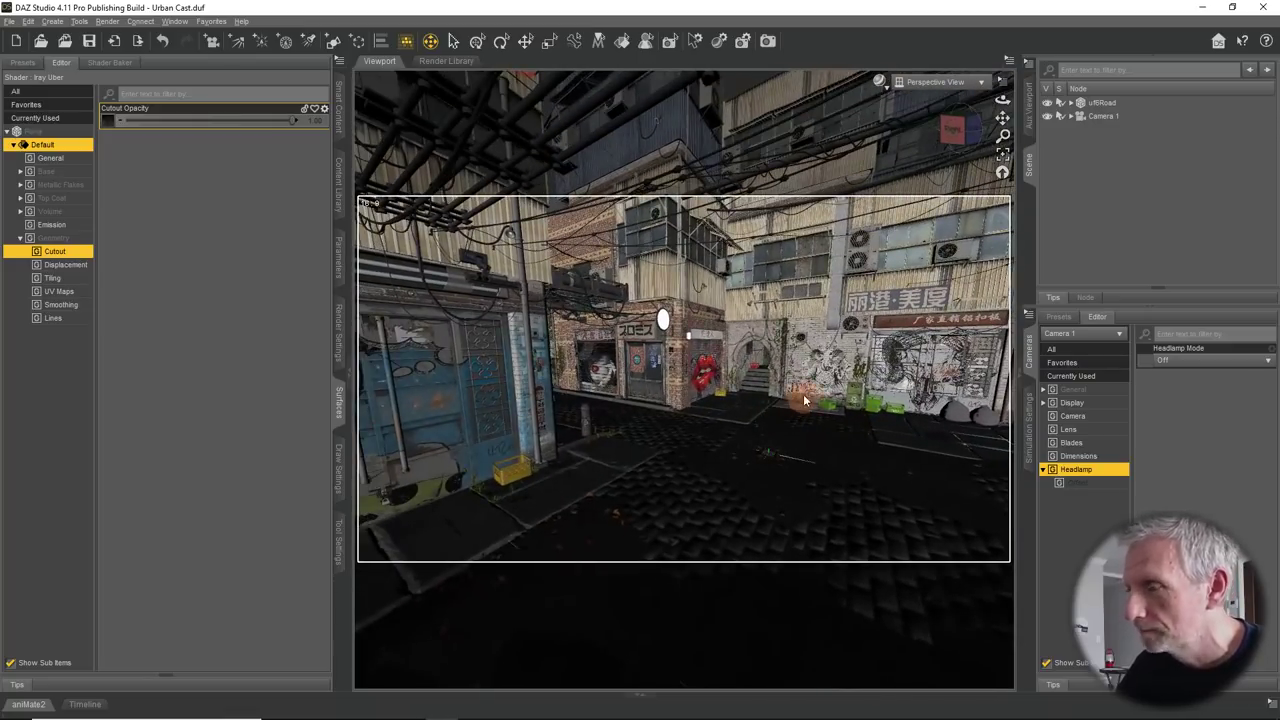
{"action": "left_click", "coordinate": [56, 22]}
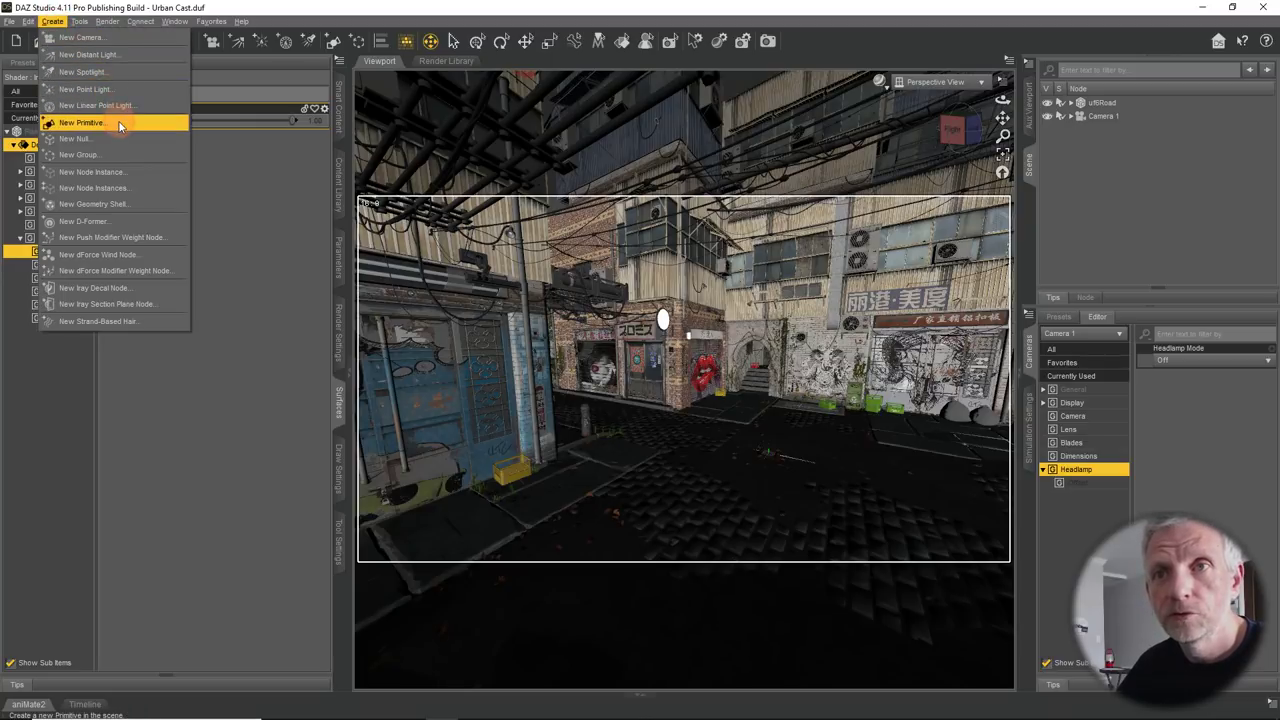
- Create a Plane primitive and select Plane (2) with the Universal tool, viewed up close
{"action": "left_click", "coordinate": [118, 124]}
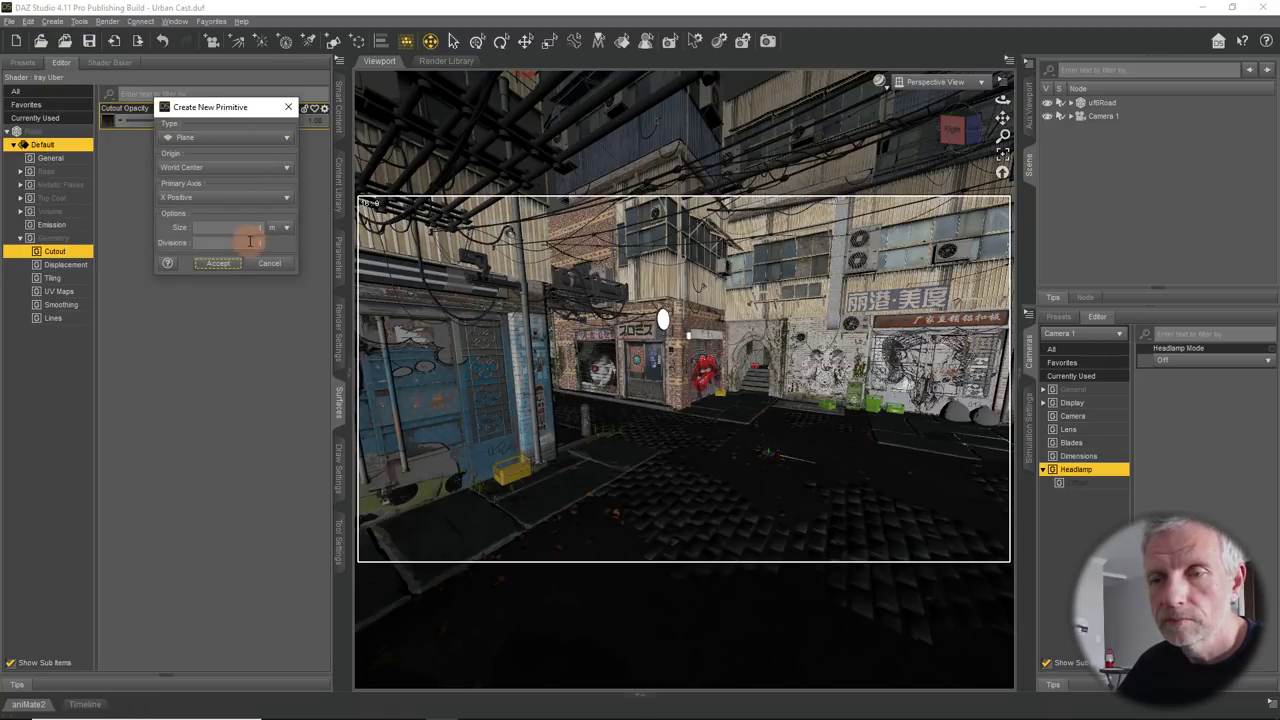
{"action": "left_click", "coordinate": [224, 264]}
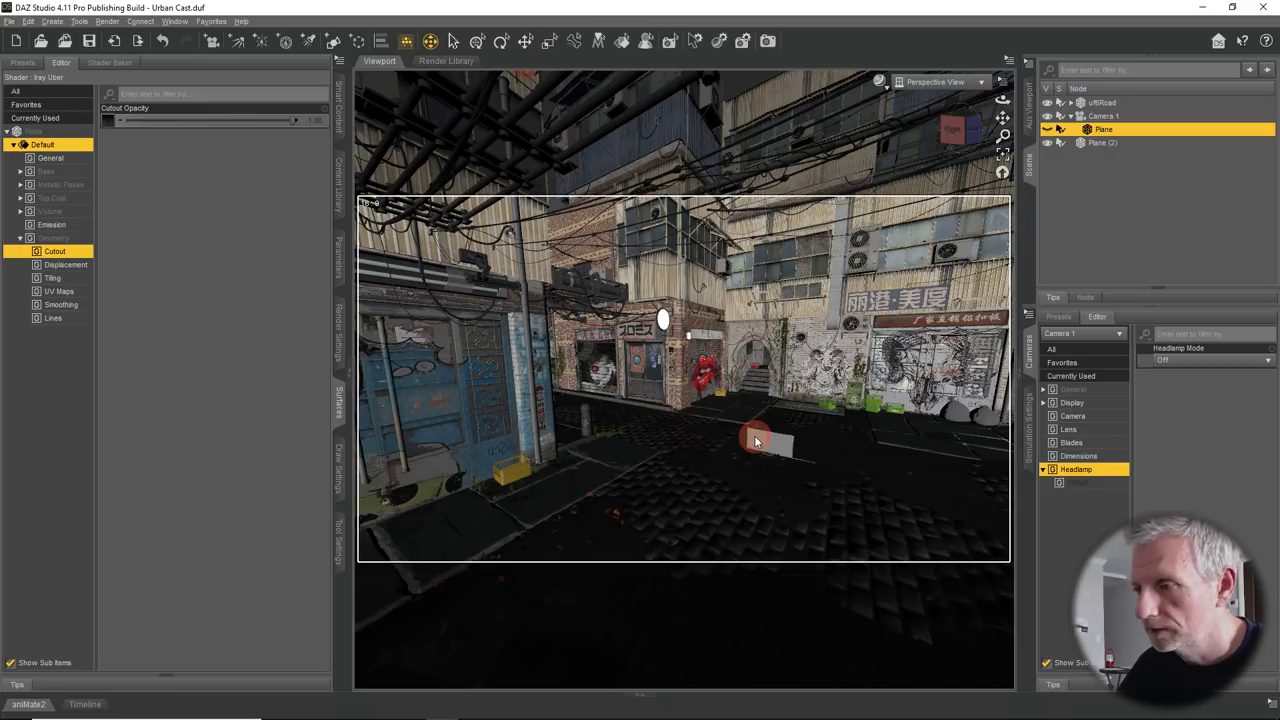
{"action": "left_click", "coordinate": [477, 40]}
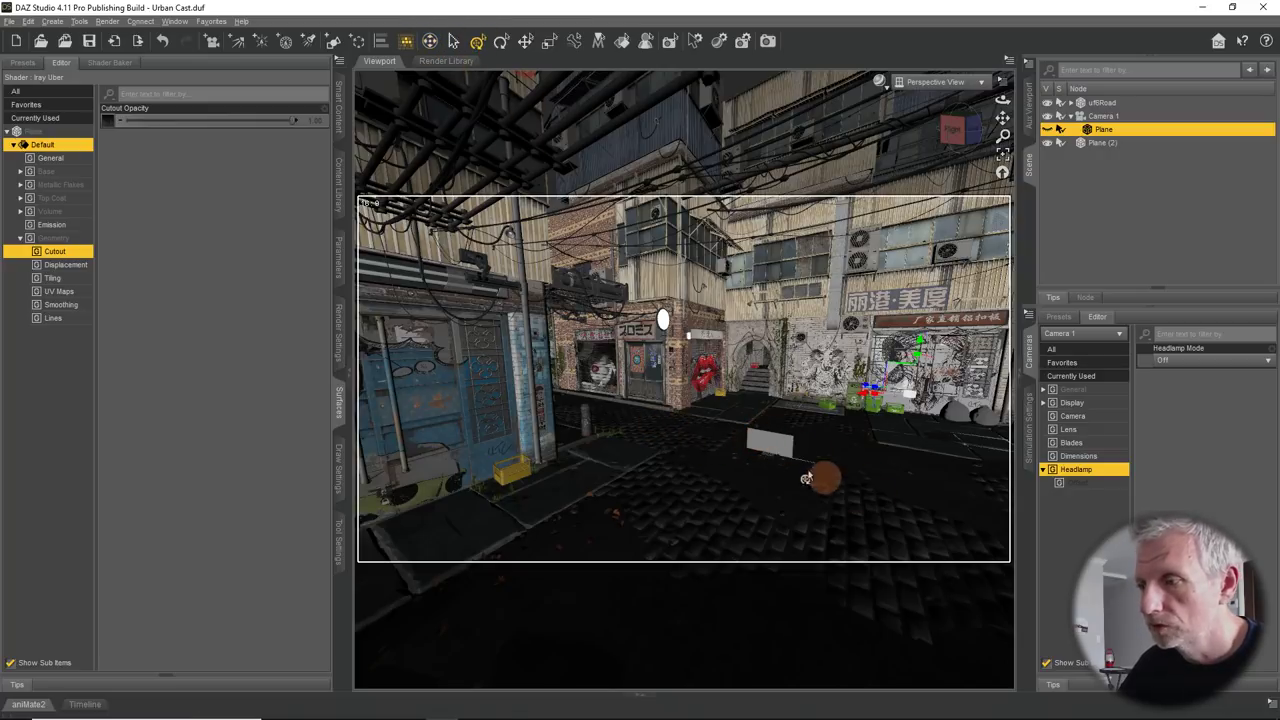
{"action": "left_click", "coordinate": [770, 440]}
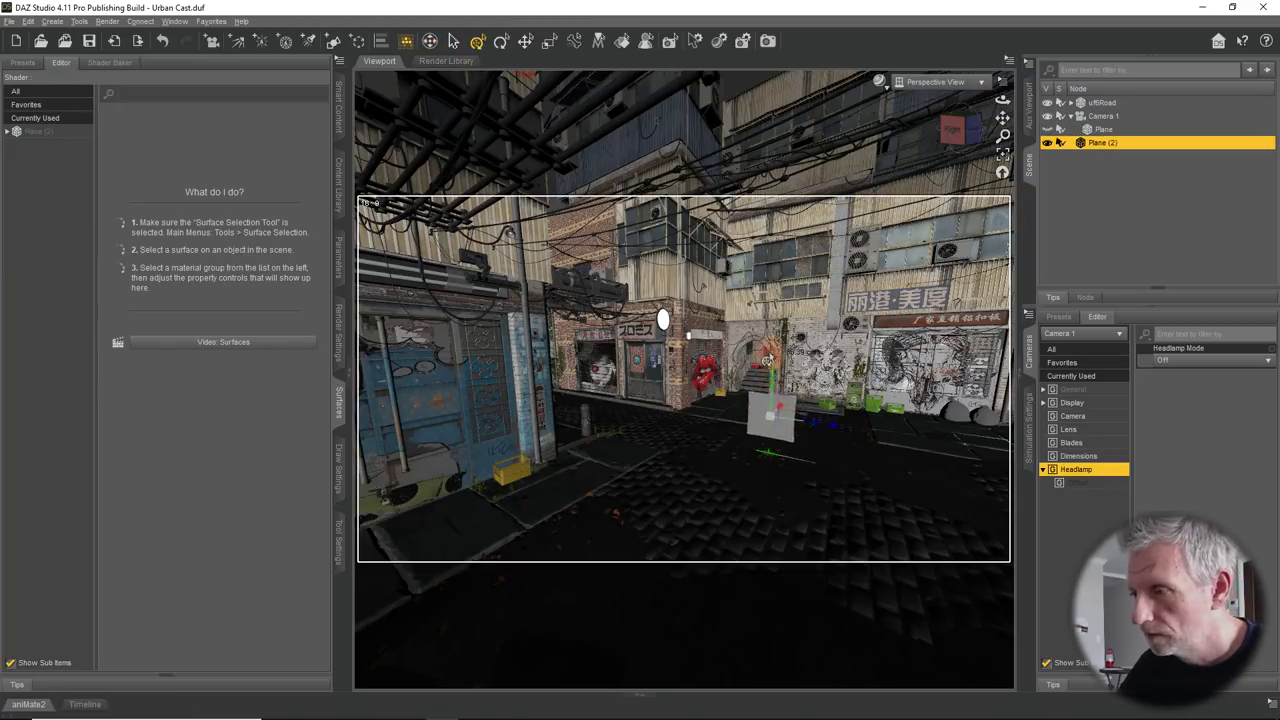
{"action": "left_click_drag", "start_coordinate": [768, 360], "coordinate": [680, 374], "text": "alt"}
{"action": "left_click", "coordinate": [703, 377]}
{"action": "left_click", "coordinate": [678, 360]}
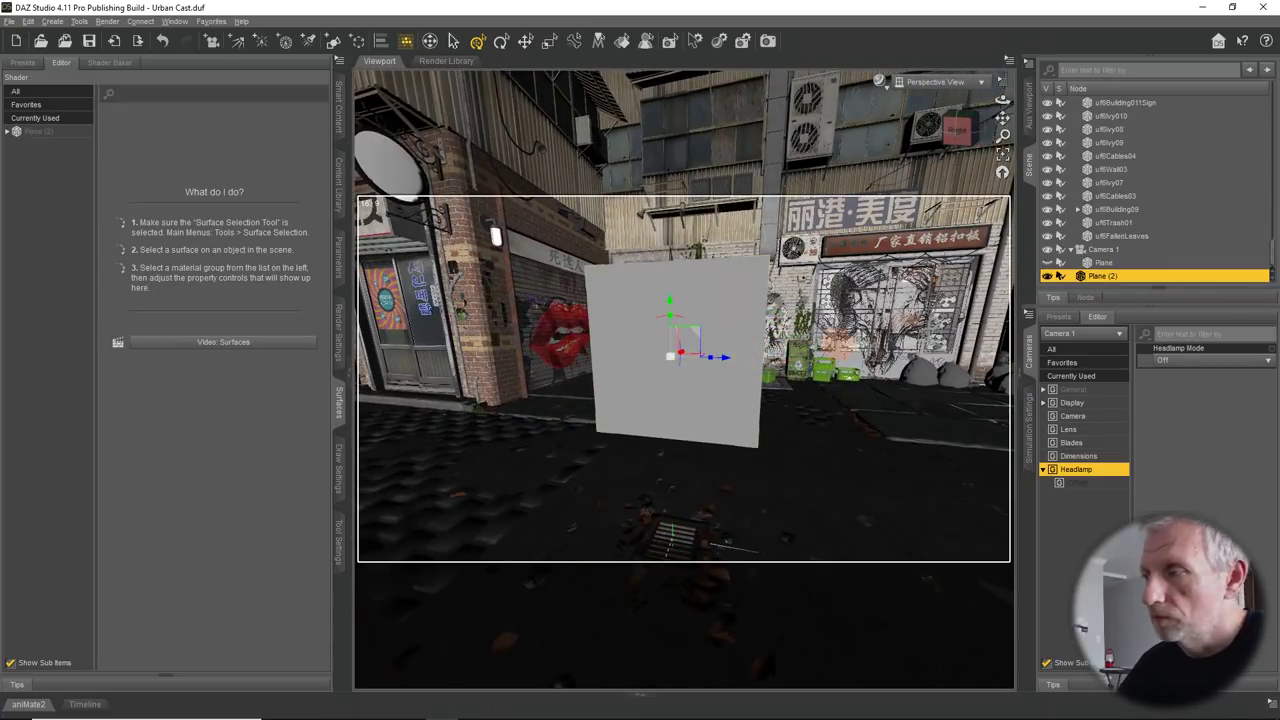
{"action": "scroll", "coordinate": [1142, 212], "scroll_direction": "up", "scroll_amount": 10}
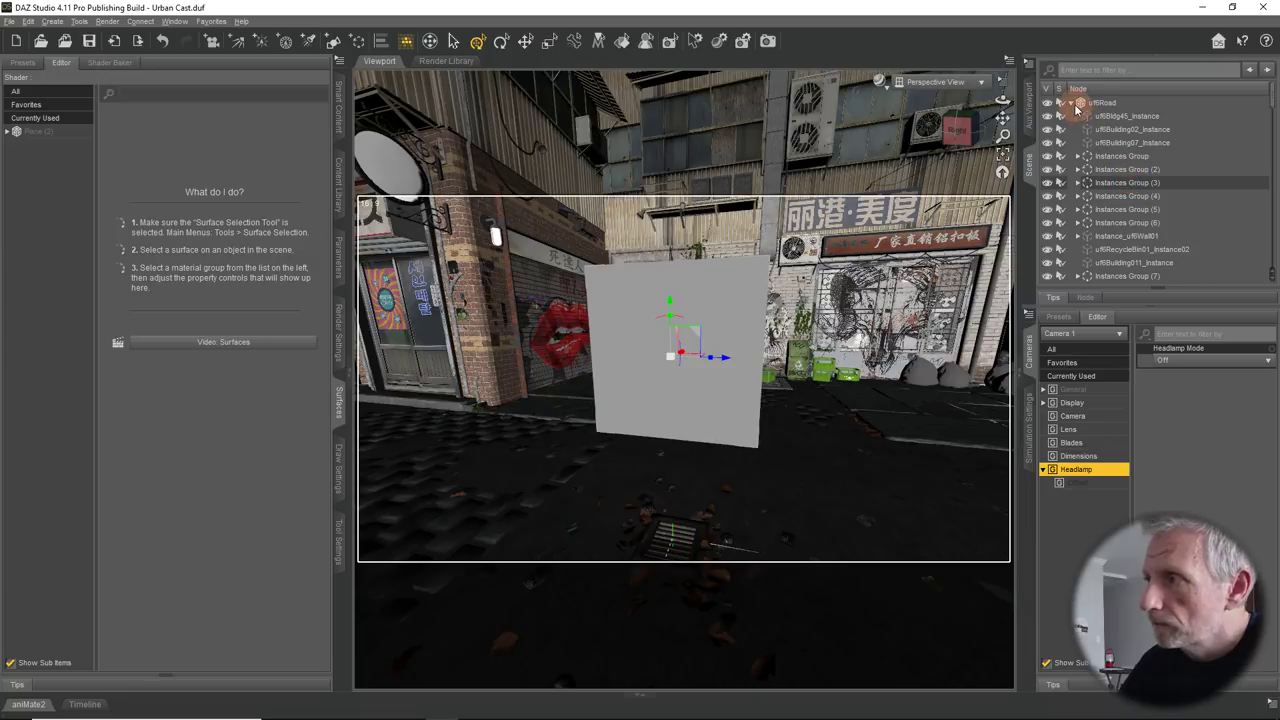
- Select and frame the sconce light uf6SconceLight01, undoing a trial move down the wall
{"action": "left_click", "coordinate": [1073, 104]}
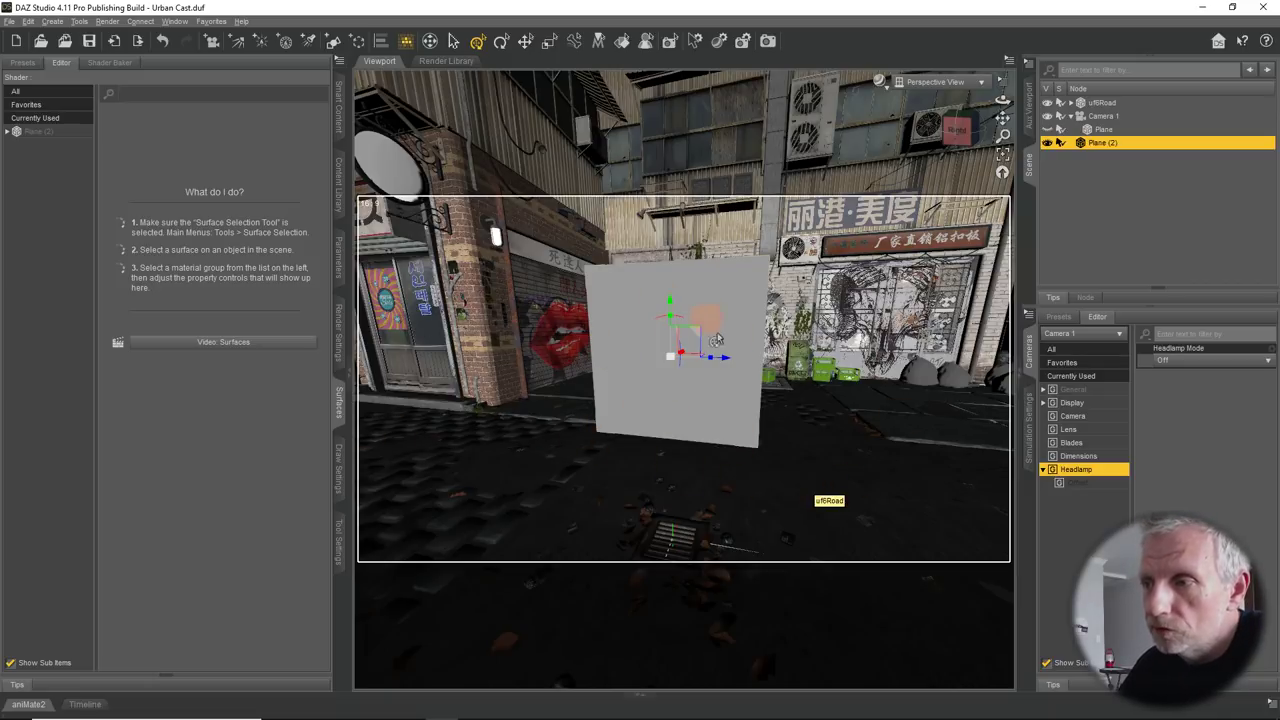
{"action": "left_click", "coordinate": [482, 306]}
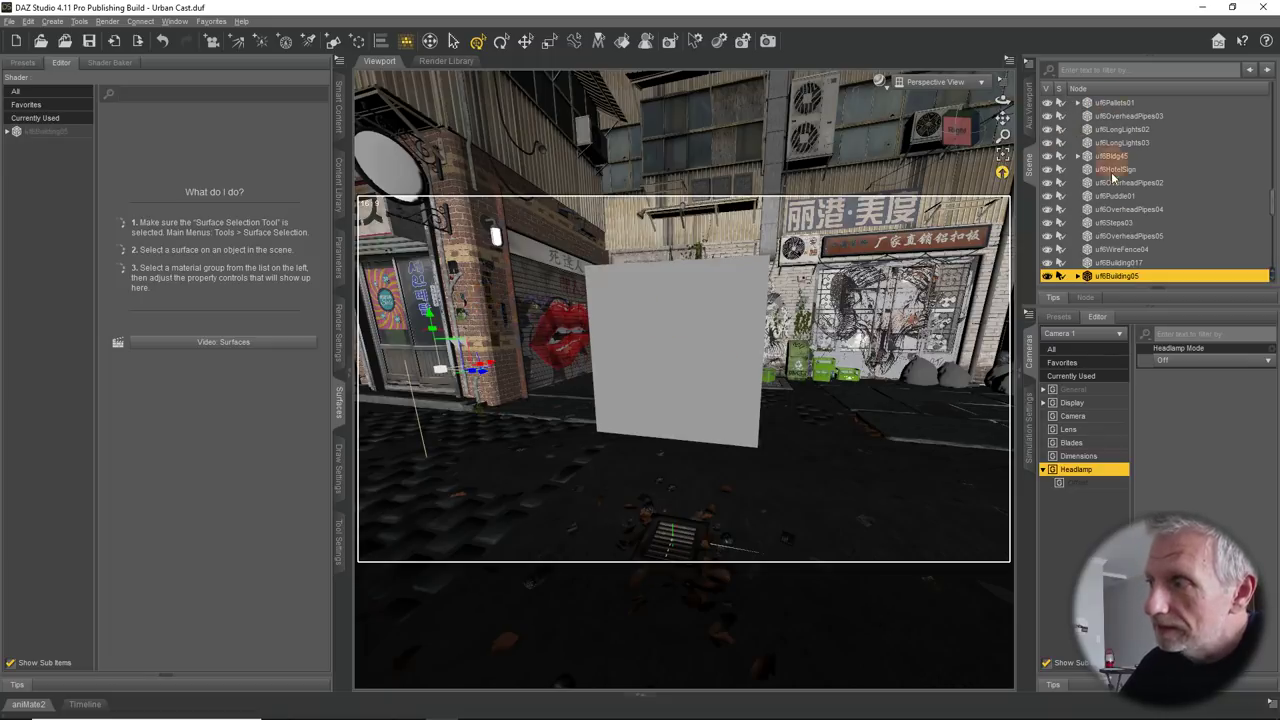
{"action": "scroll", "coordinate": [1097, 265], "scroll_direction": "down", "scroll_amount": 1}
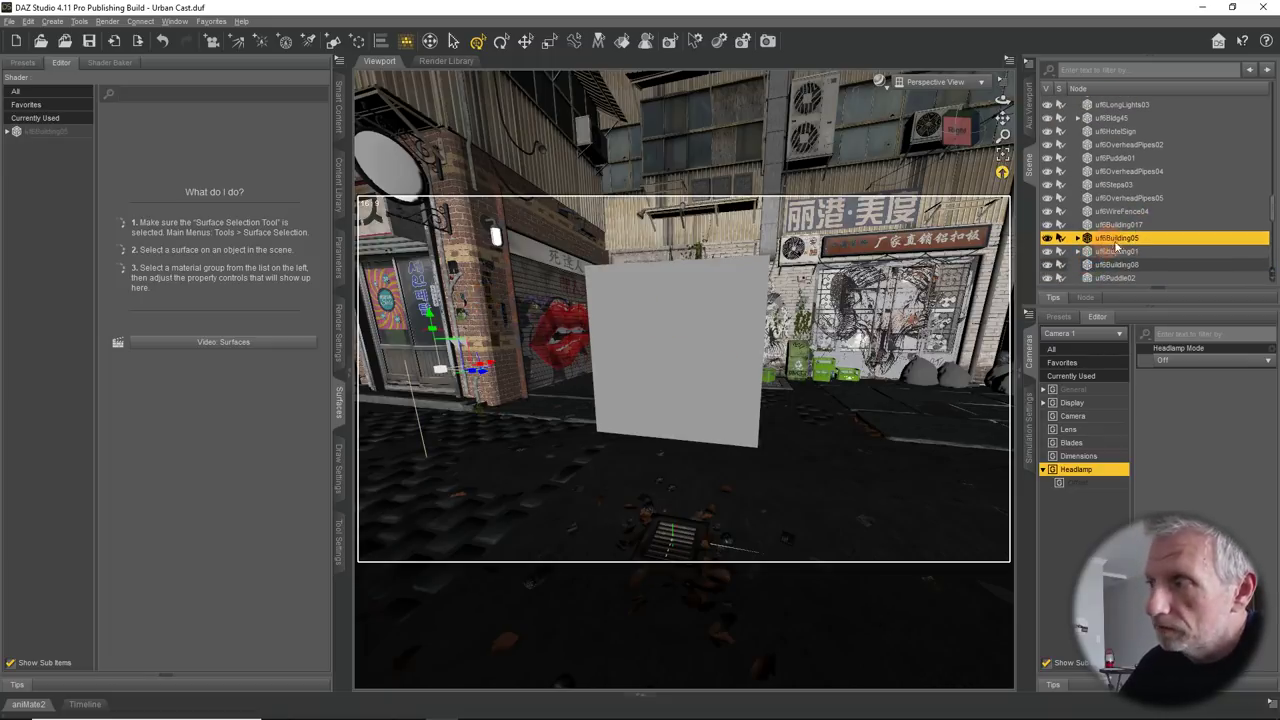
{"action": "left_click", "coordinate": [600, 237]}
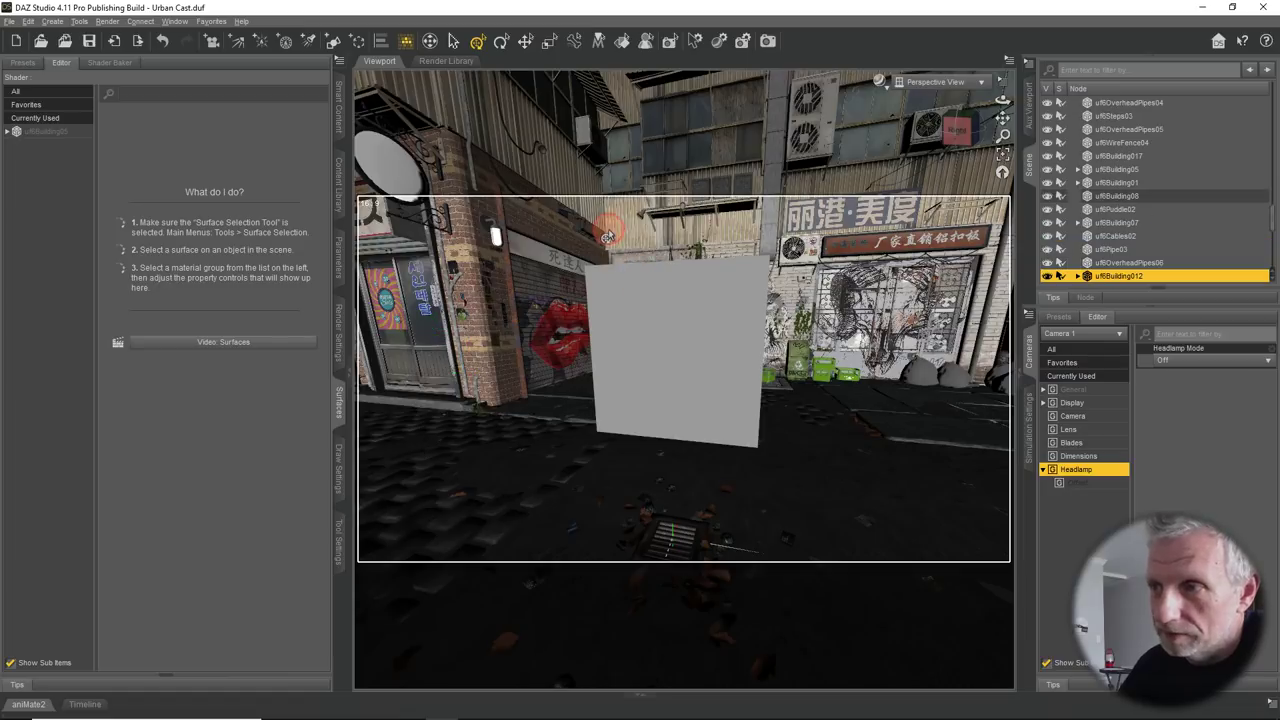
{"action": "left_click", "coordinate": [497, 240]}
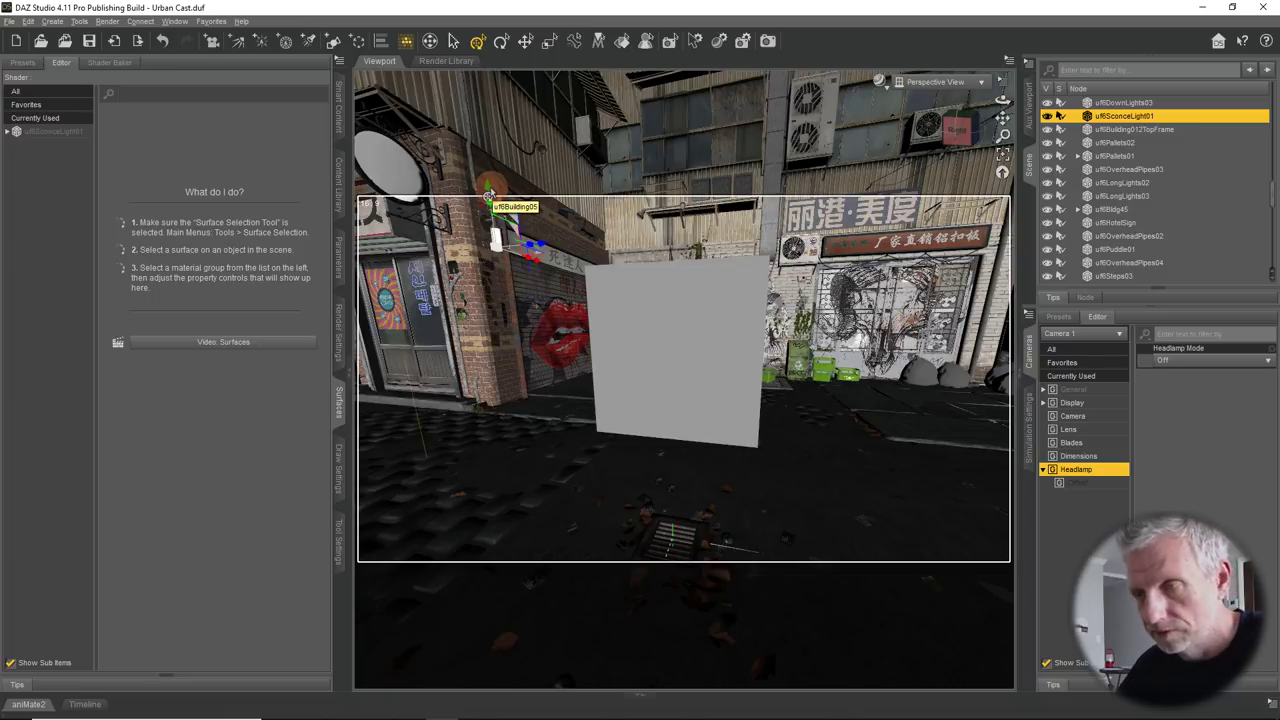
{"action": "left_click", "coordinate": [1004, 156]}
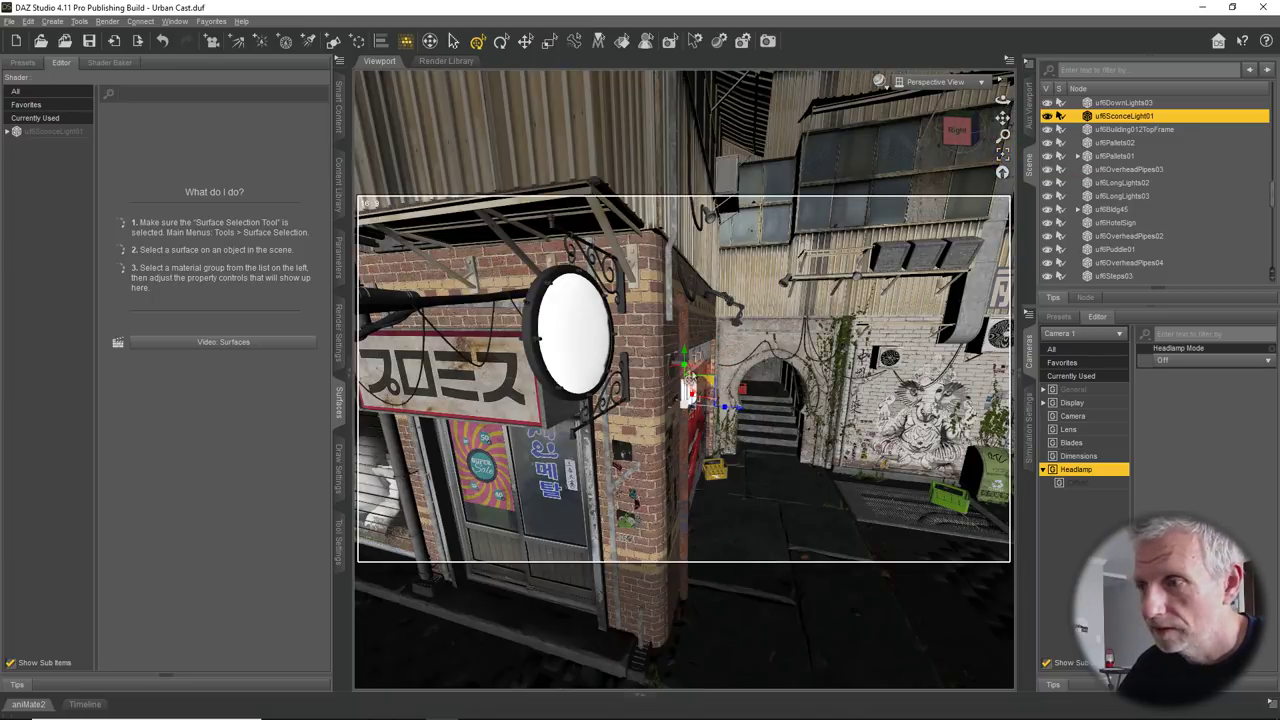
{"action": "left_click_drag", "start_coordinate": [682, 356], "coordinate": [686, 455]}
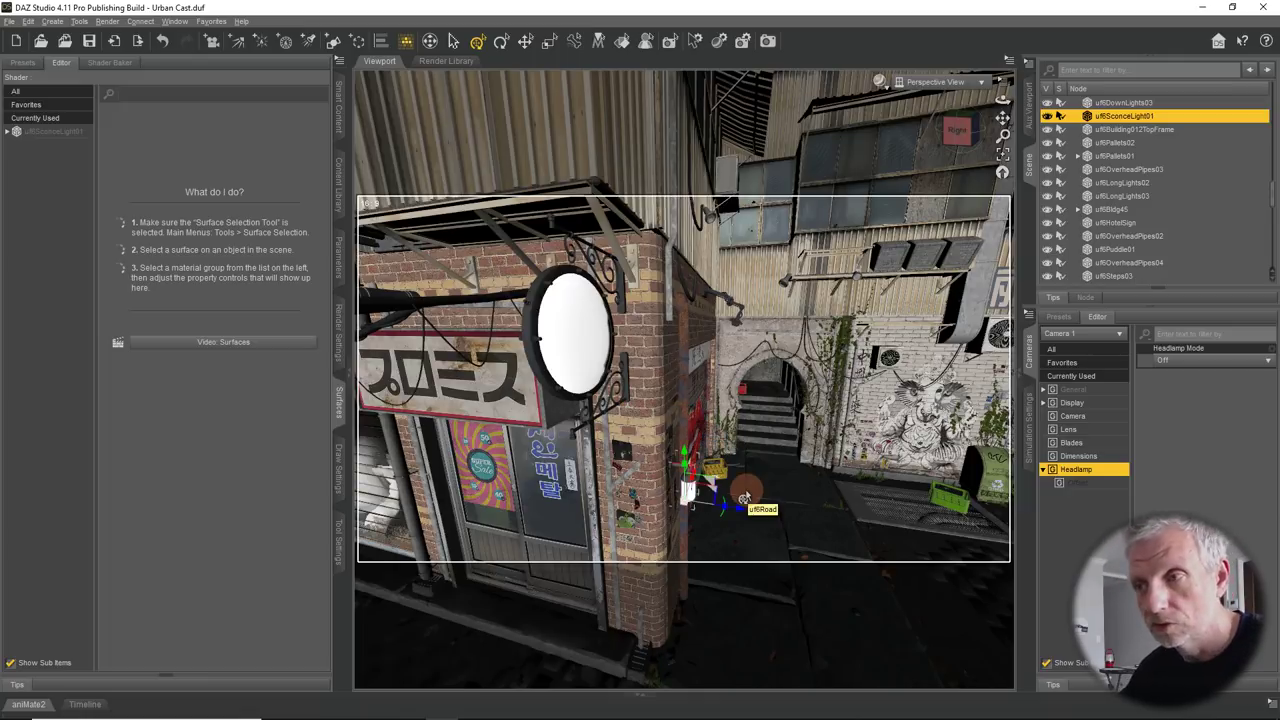
{"action": "key", "text": "ctrl+z"}
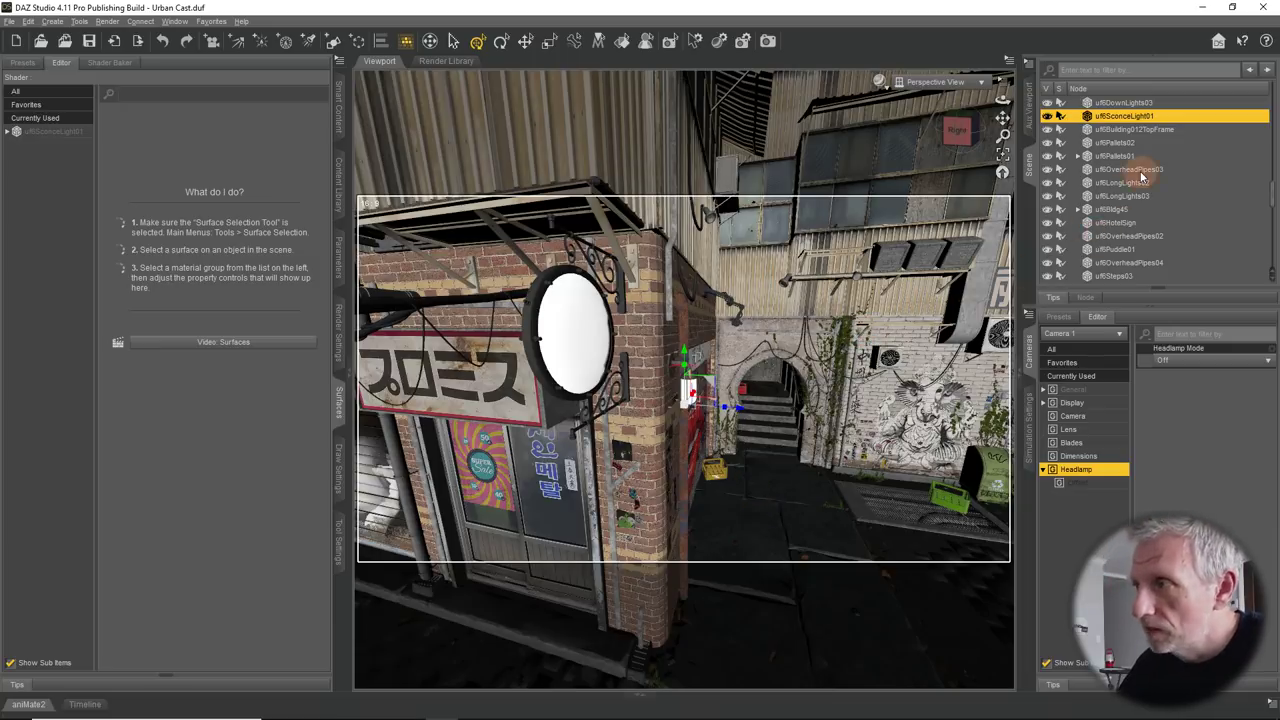
{"action": "scroll", "coordinate": [1140, 171], "scroll_direction": "up", "scroll_amount": 8}
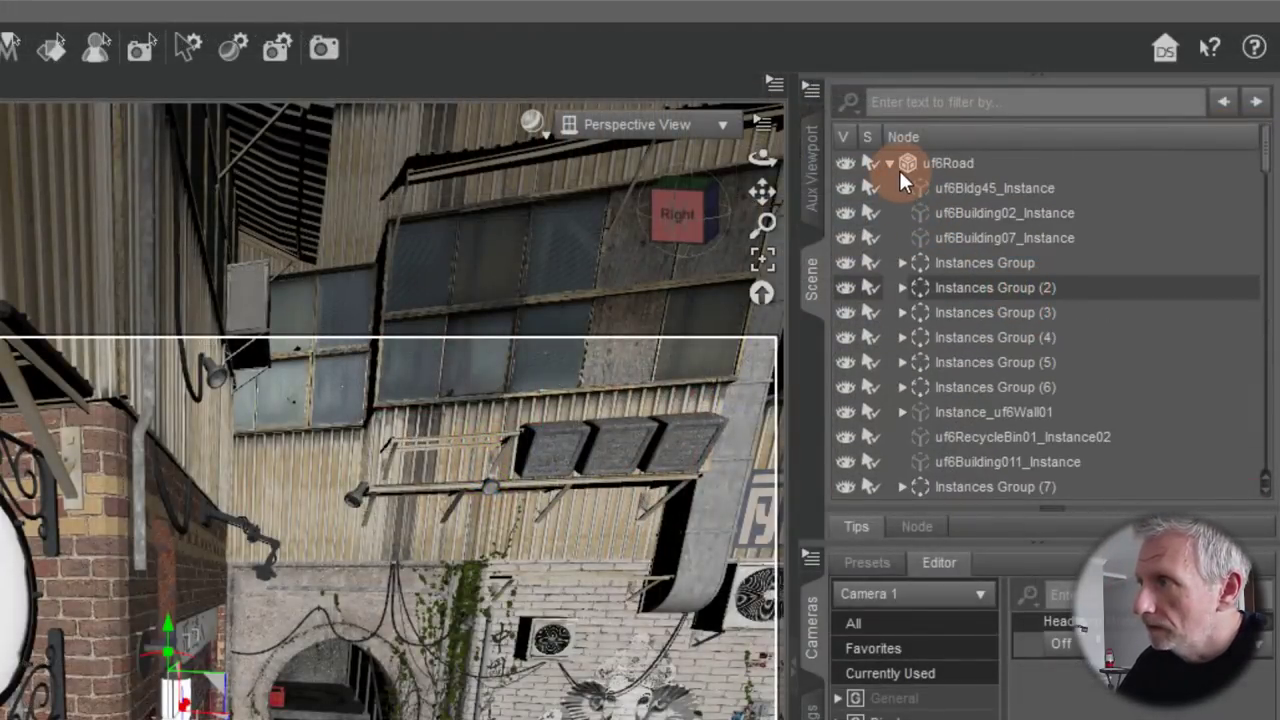
- Select the brick building, then the whole uf6Road set with its children
{"action": "left_click", "coordinate": [890, 163]}
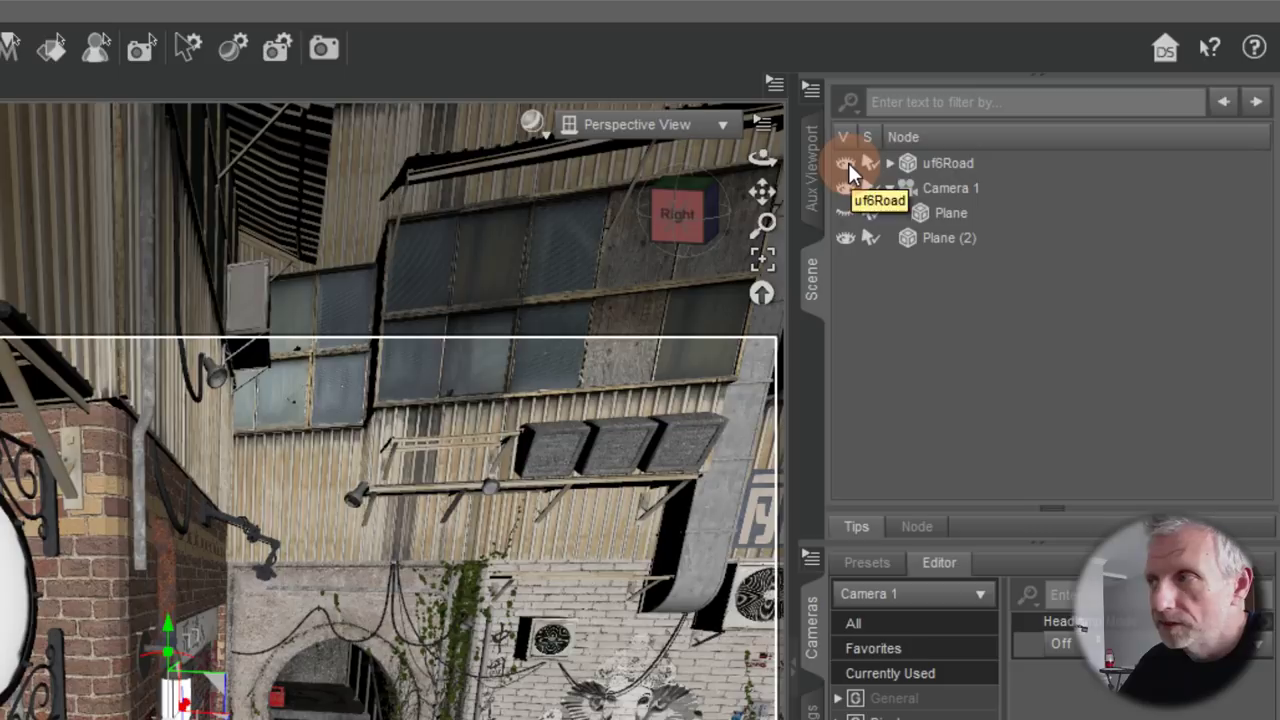
{"action": "left_click", "coordinate": [848, 163]}
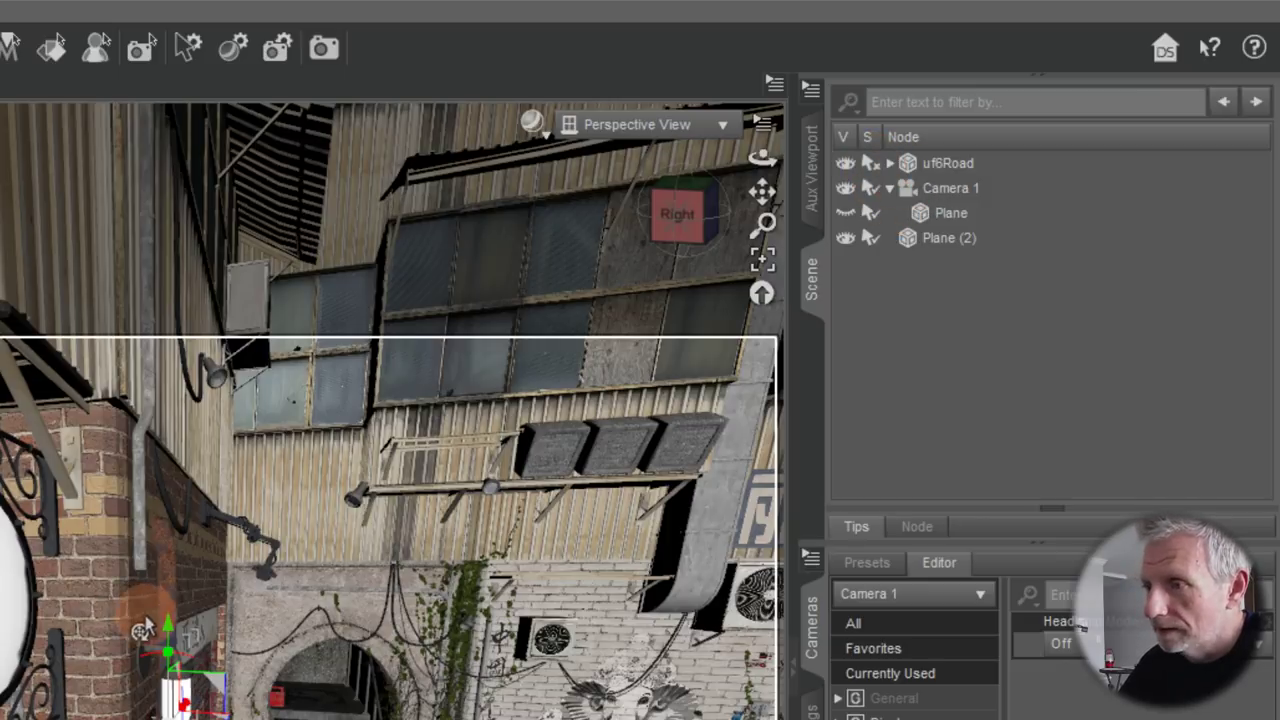
{"action": "left_click", "coordinate": [97, 590]}
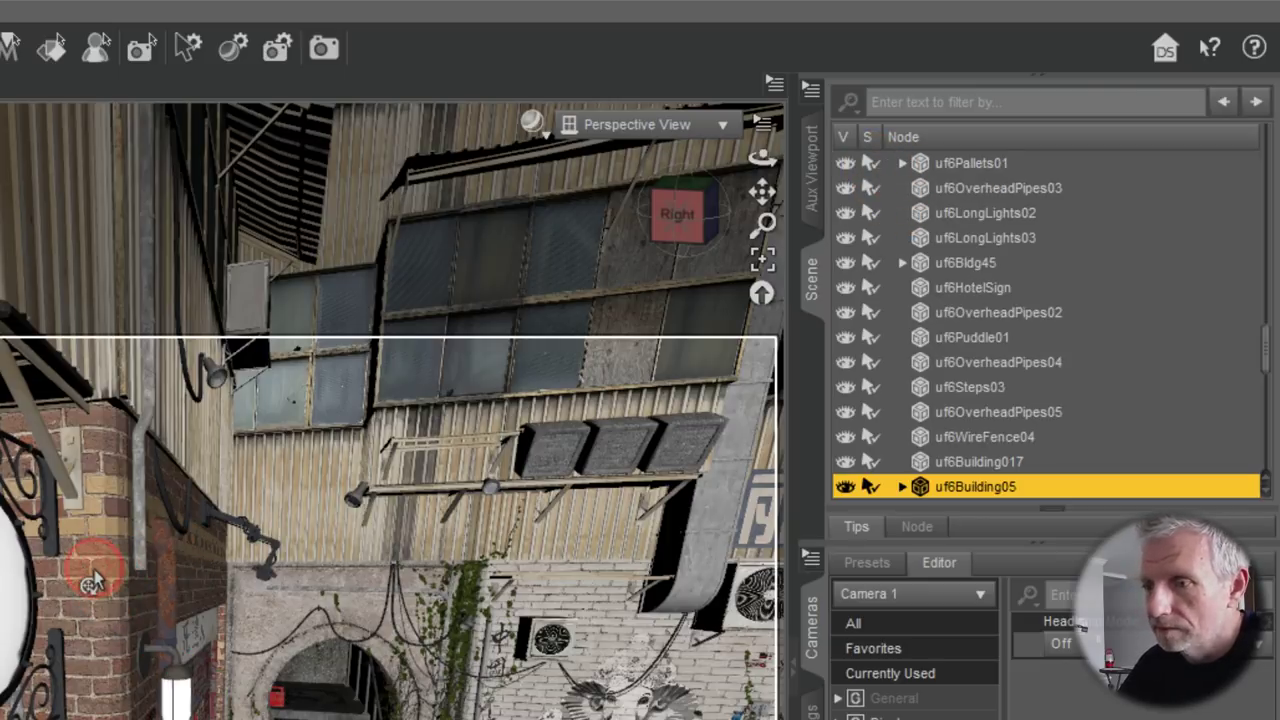
{"action": "scroll", "coordinate": [1003, 395], "scroll_direction": "up", "scroll_amount": 10}
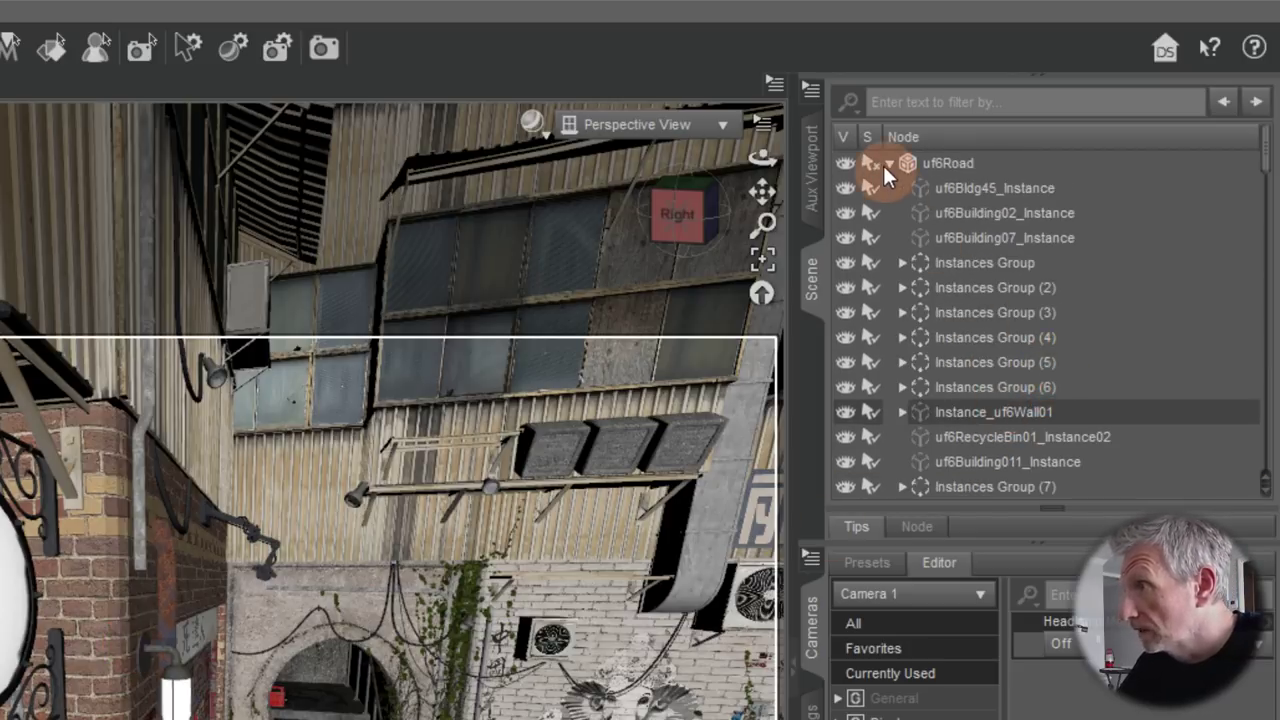
{"action": "left_click", "coordinate": [891, 163]}
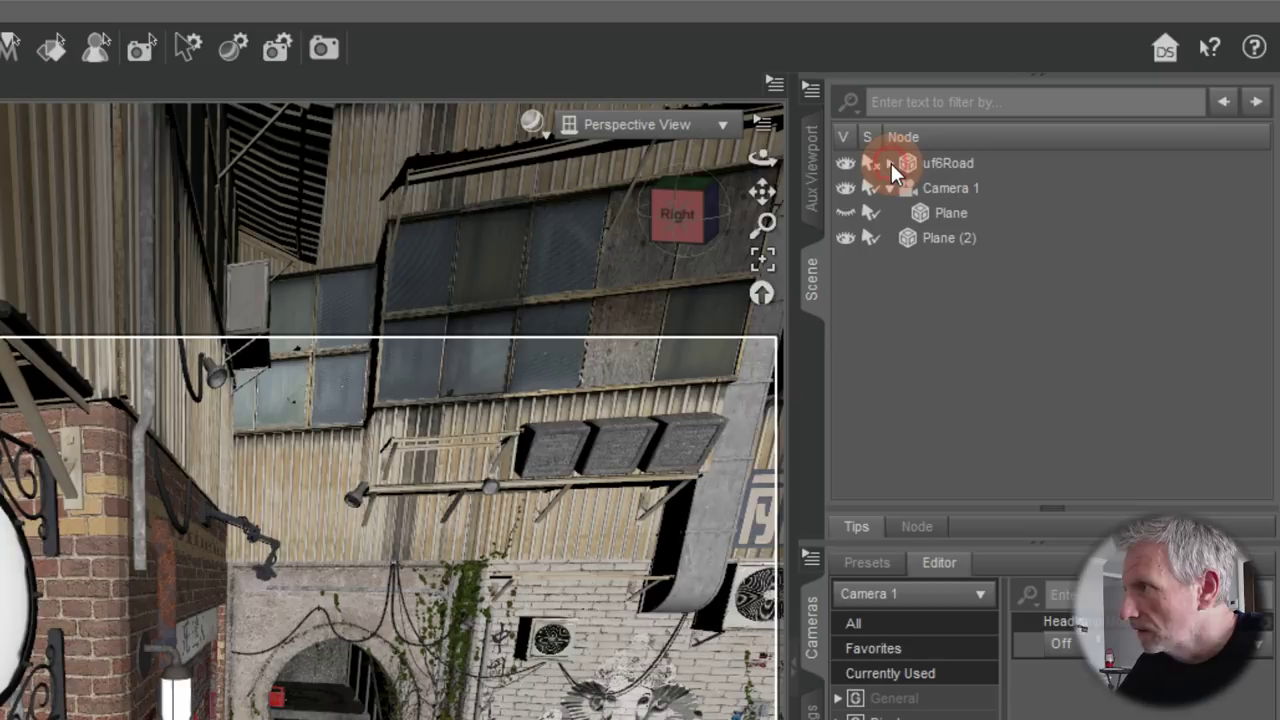
{"action": "left_click", "coordinate": [889, 162]}
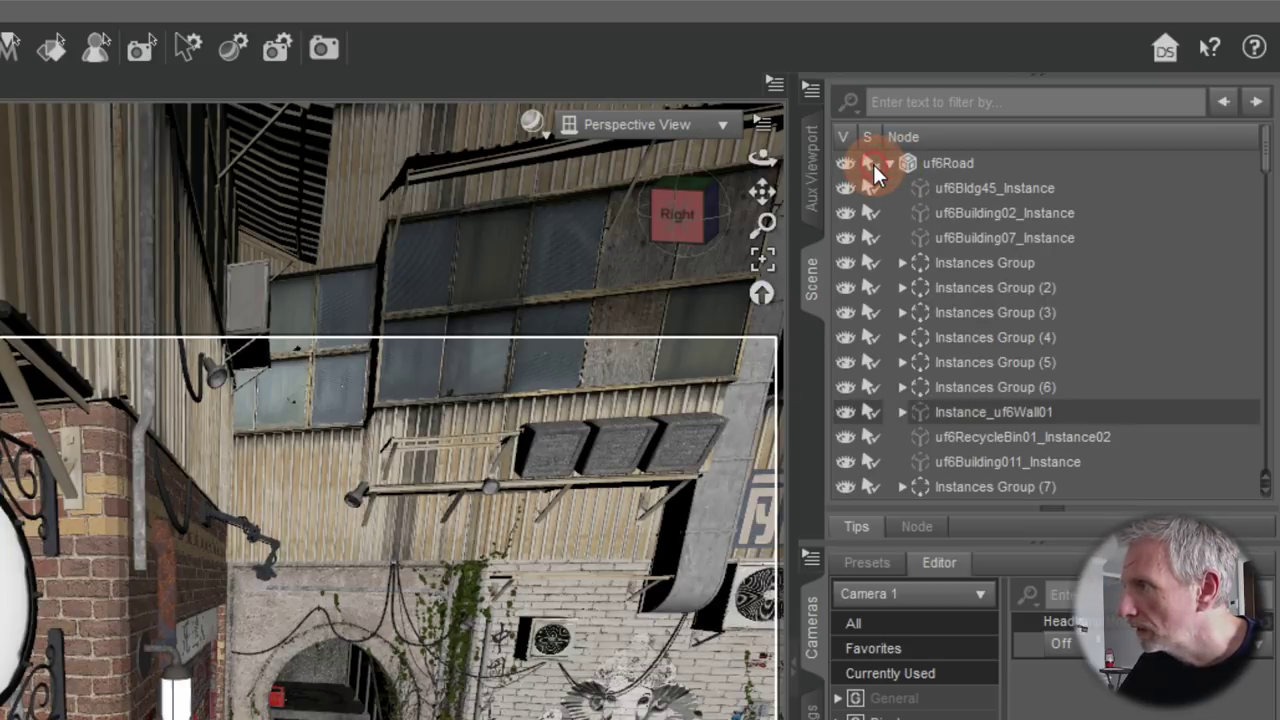
{"action": "left_click", "coordinate": [873, 163]}
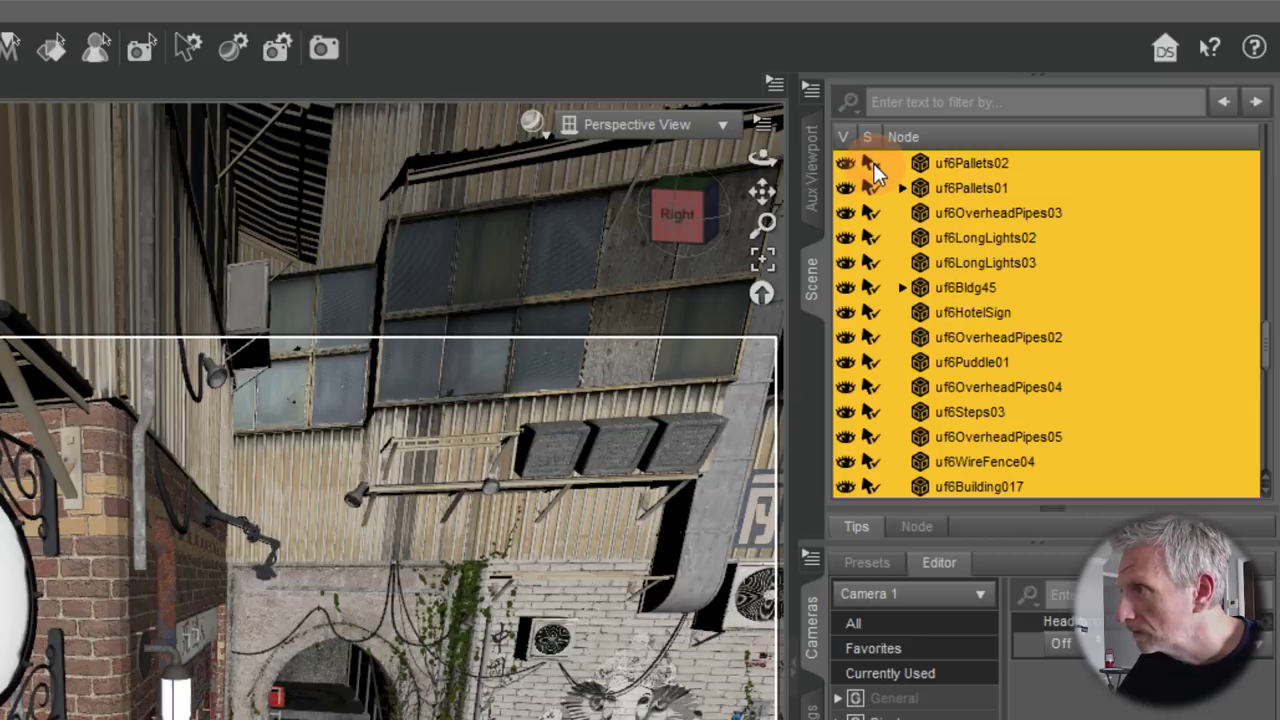
{"action": "scroll", "coordinate": [906, 227], "scroll_direction": "up", "scroll_amount": 10}
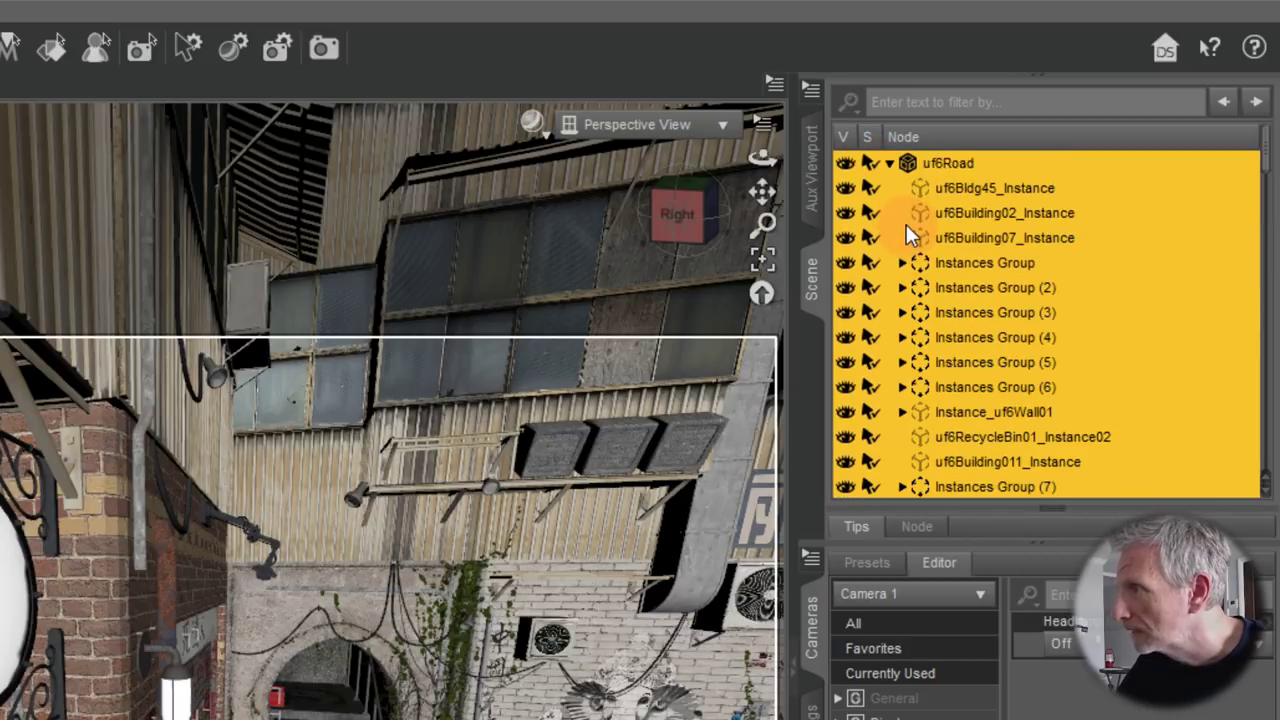
- Collapse uf6Road and switch off its Selectable toggle in the S column
{"action": "right_click", "coordinate": [872, 165]}
{"action": "mouse_move", "coordinate": [984, 182]}
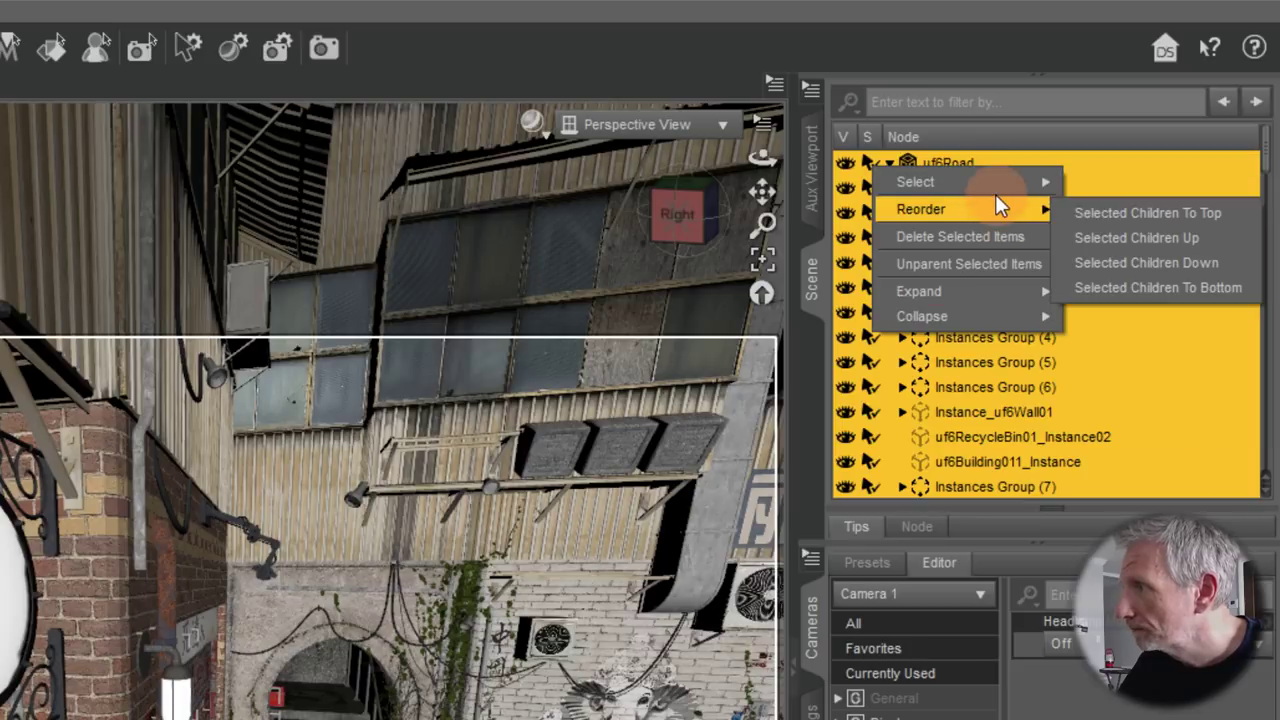
{"action": "mouse_move", "coordinate": [1031, 311]}
{"action": "left_click", "coordinate": [1152, 226]}
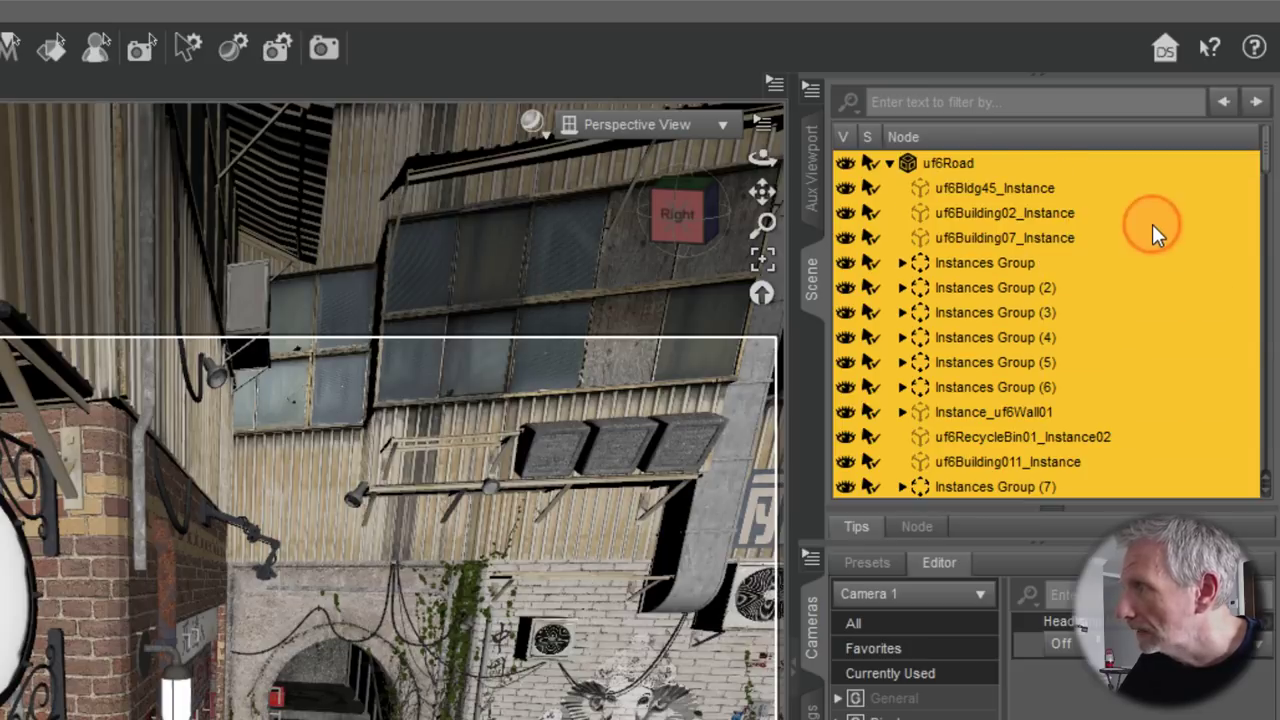
{"action": "left_click", "coordinate": [890, 164]}
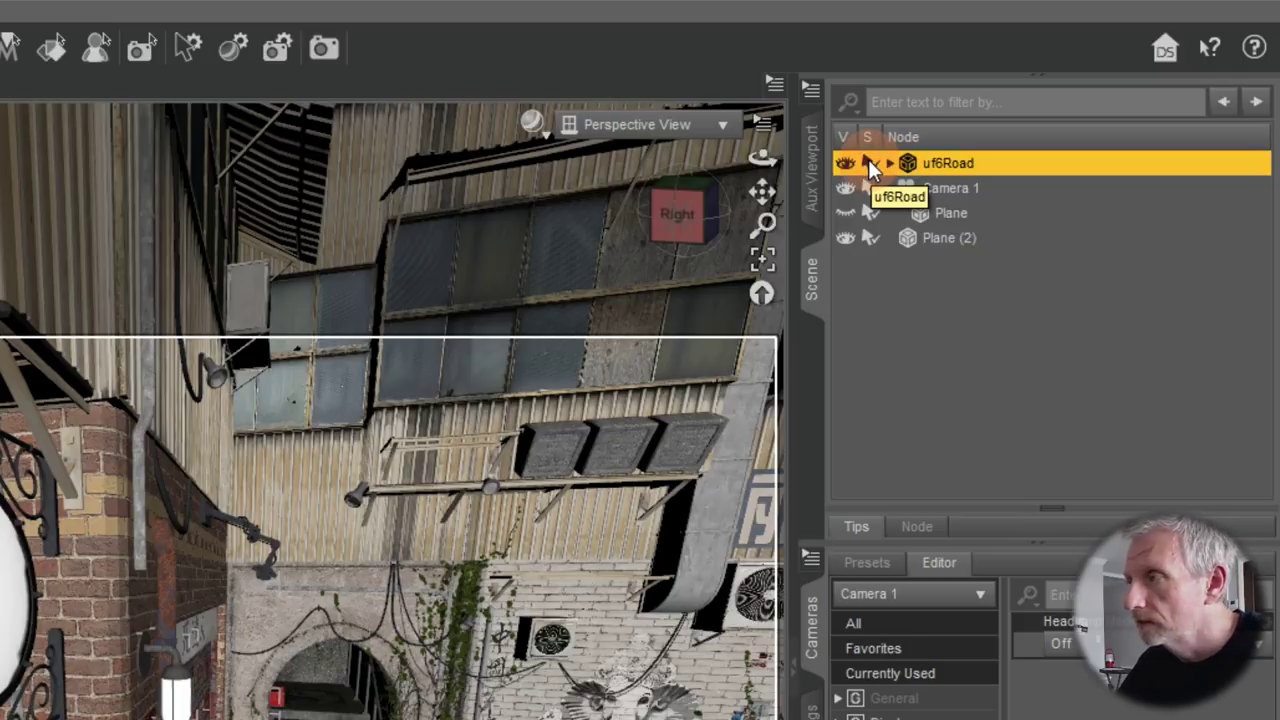
{"action": "left_click", "coordinate": [868, 161]}
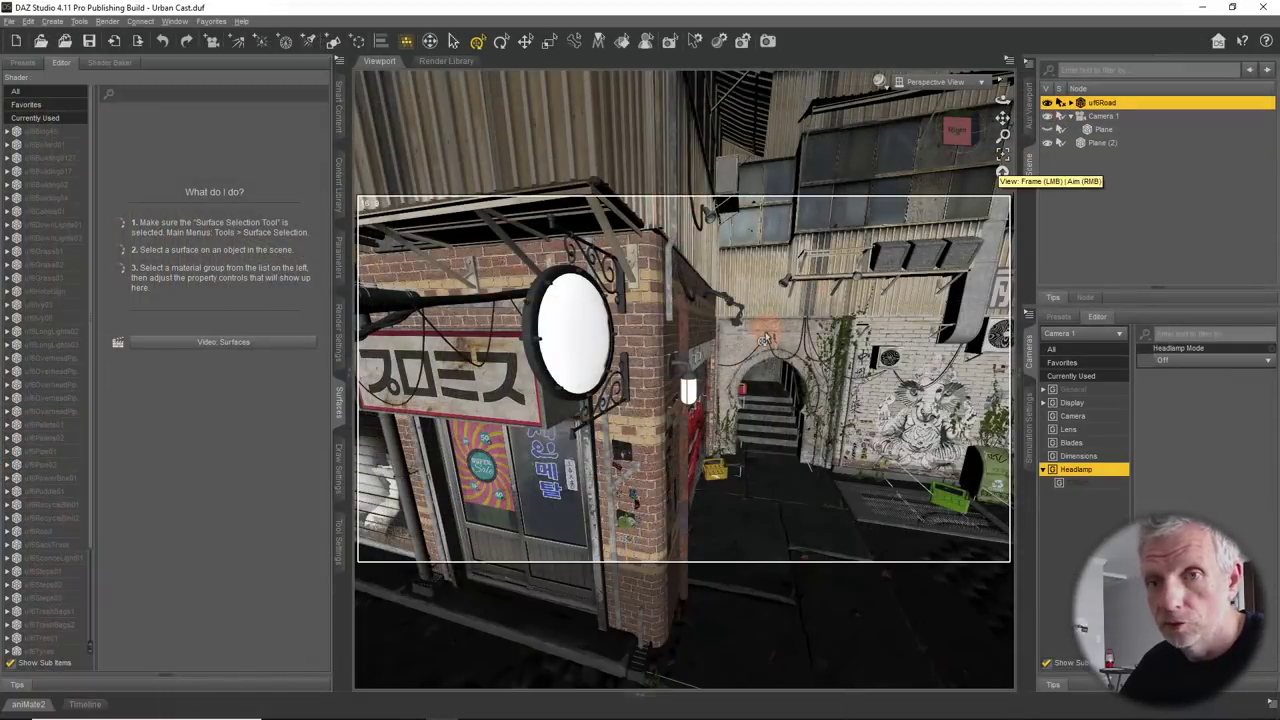
- Select Plane (2) and finish renaming it to Fog Small
{"action": "left_click_drag", "start_coordinate": [705, 405], "coordinate": [563, 357]}
{"action": "left_click", "coordinate": [565, 355]}
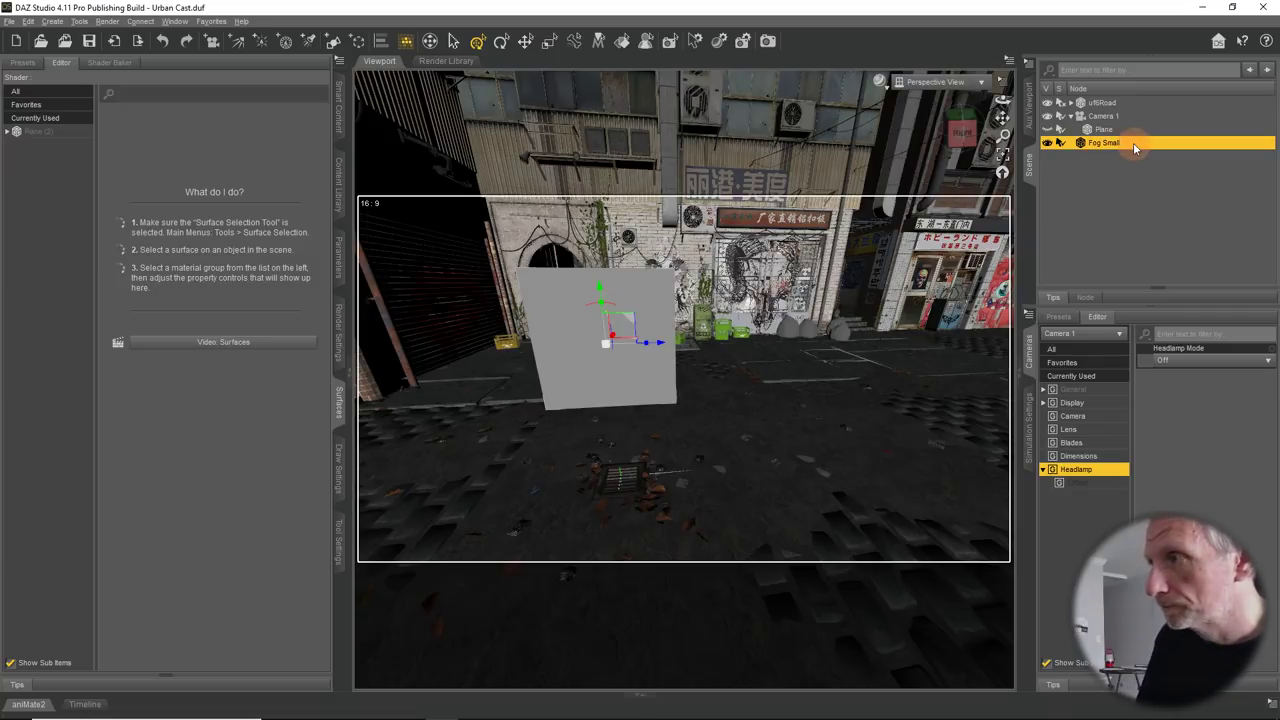
{"action": "left_click", "coordinate": [1112, 117]}
- Rename Camera 1's Plane to 'Fog Fill', collapse Camera 1, and select Fog Small
{"action": "left_click", "coordinate": [1104, 130]}
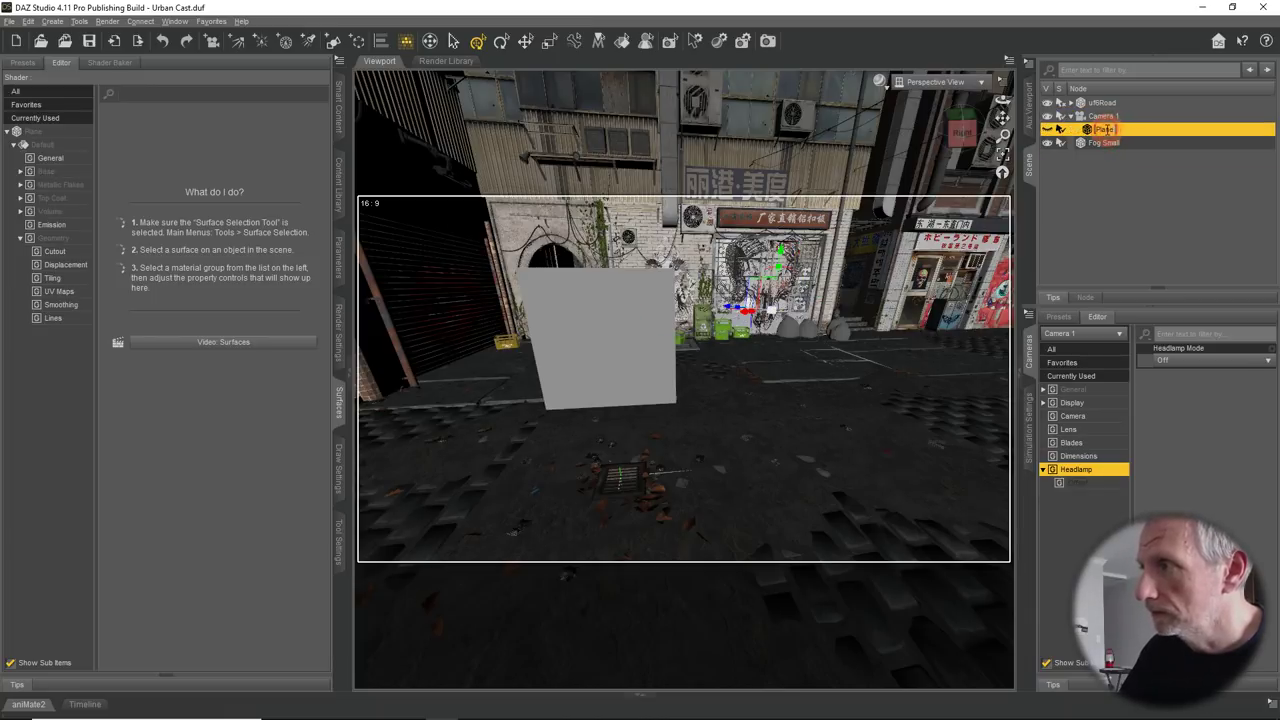
{"action": "double_click", "coordinate": [1105, 131]}
{"action": "type", "text": "Fog Fill"}
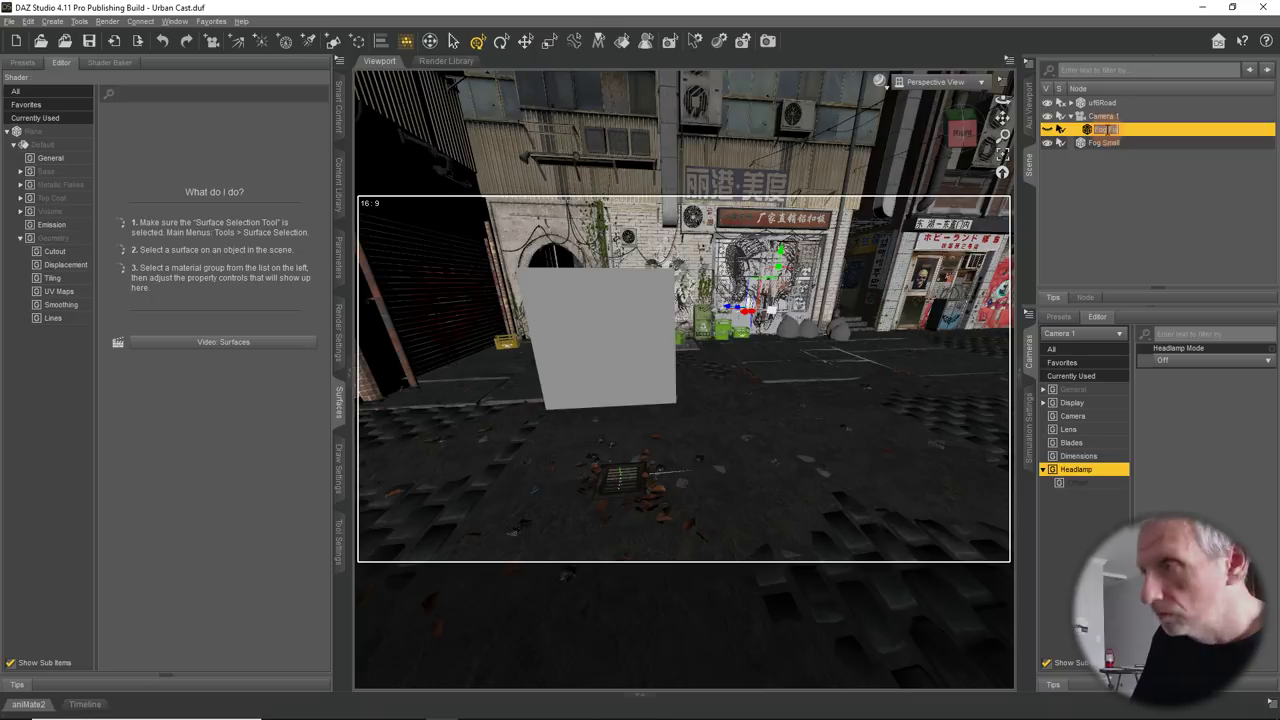
{"action": "key", "text": "Return"}
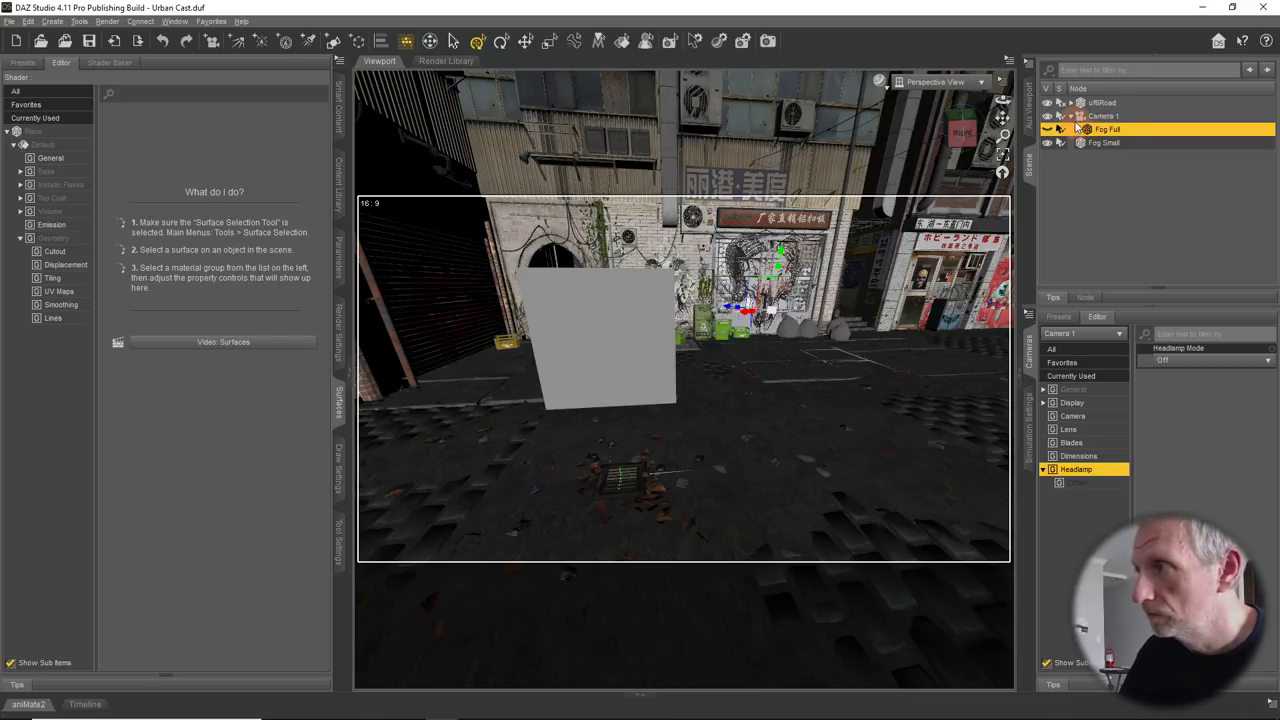
{"action": "left_click", "coordinate": [1070, 116]}
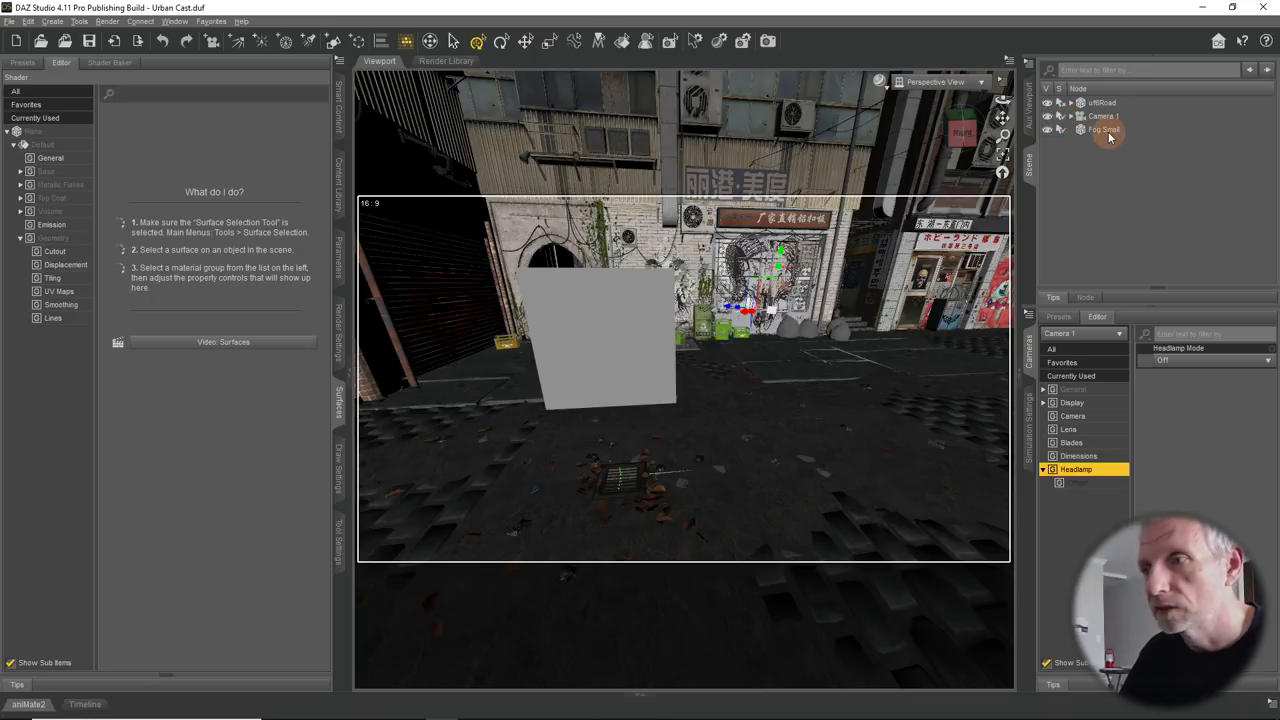
{"action": "left_click", "coordinate": [1110, 129]}
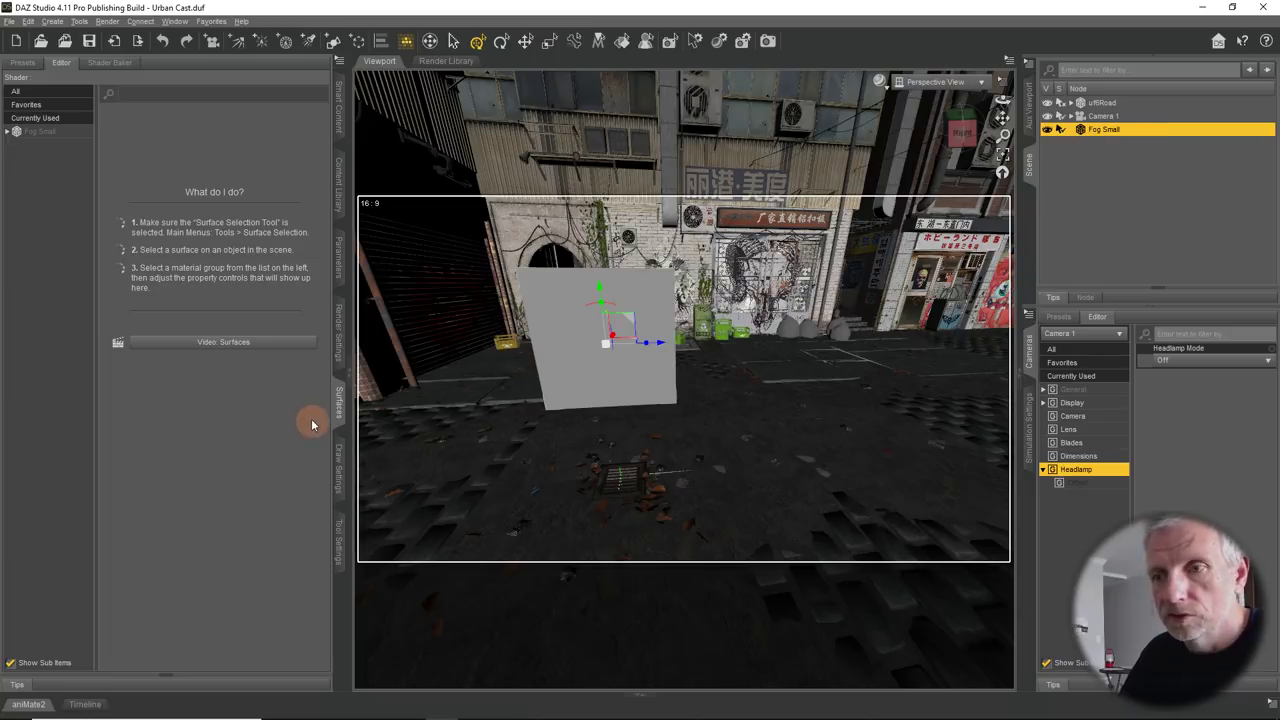
- Show only the Base parameters of Fog Small's Default surface
{"action": "left_click", "coordinate": [45, 133]}
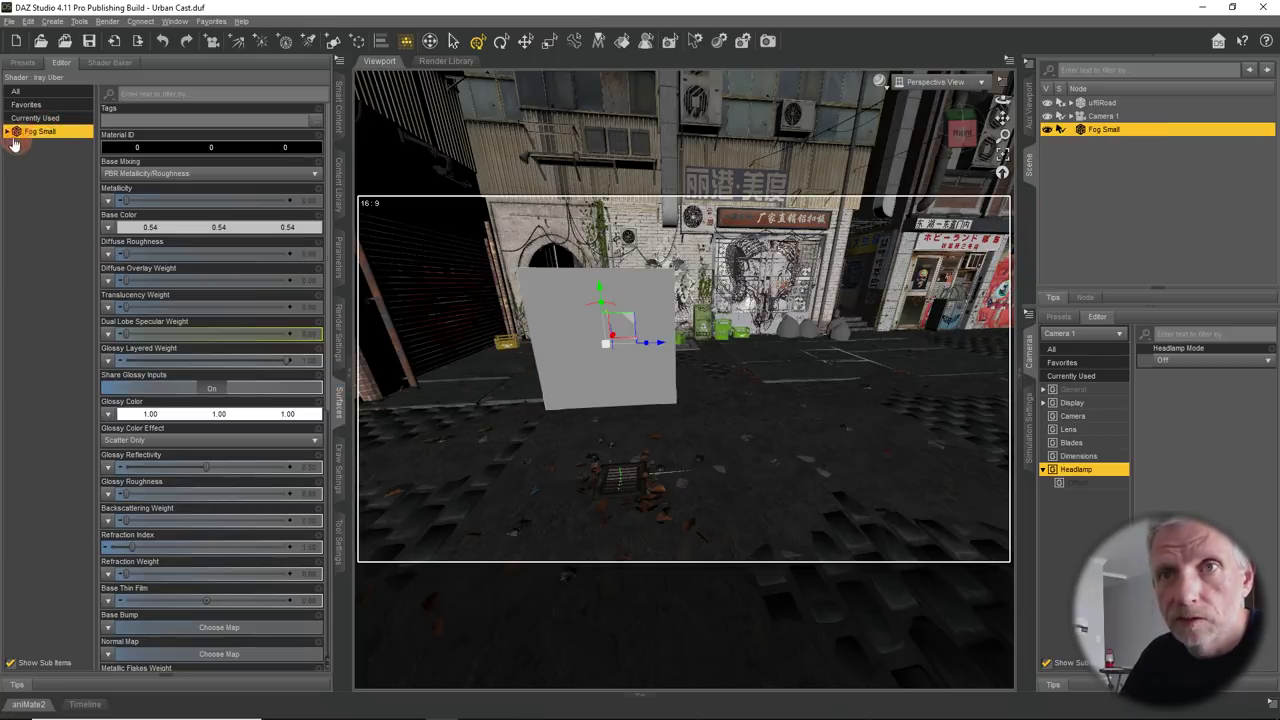
{"action": "left_click", "coordinate": [8, 131]}
{"action": "left_click", "coordinate": [13, 146]}
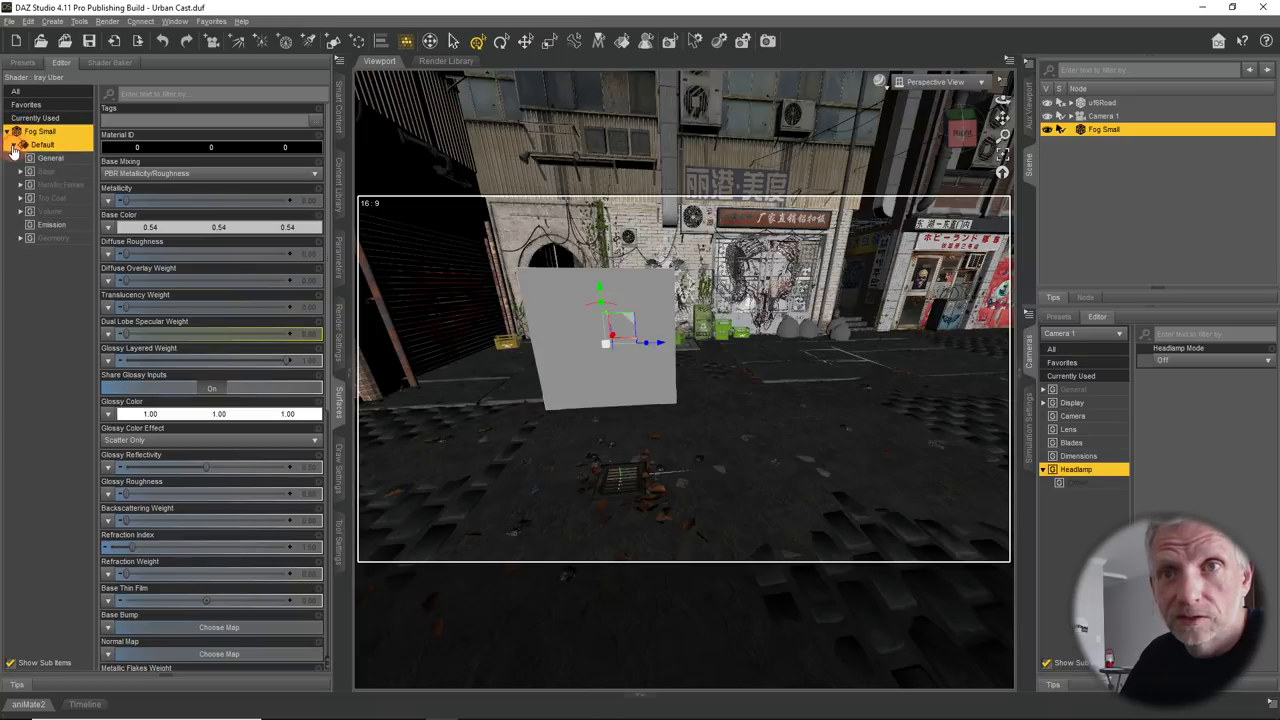
{"action": "left_click", "coordinate": [80, 176]}
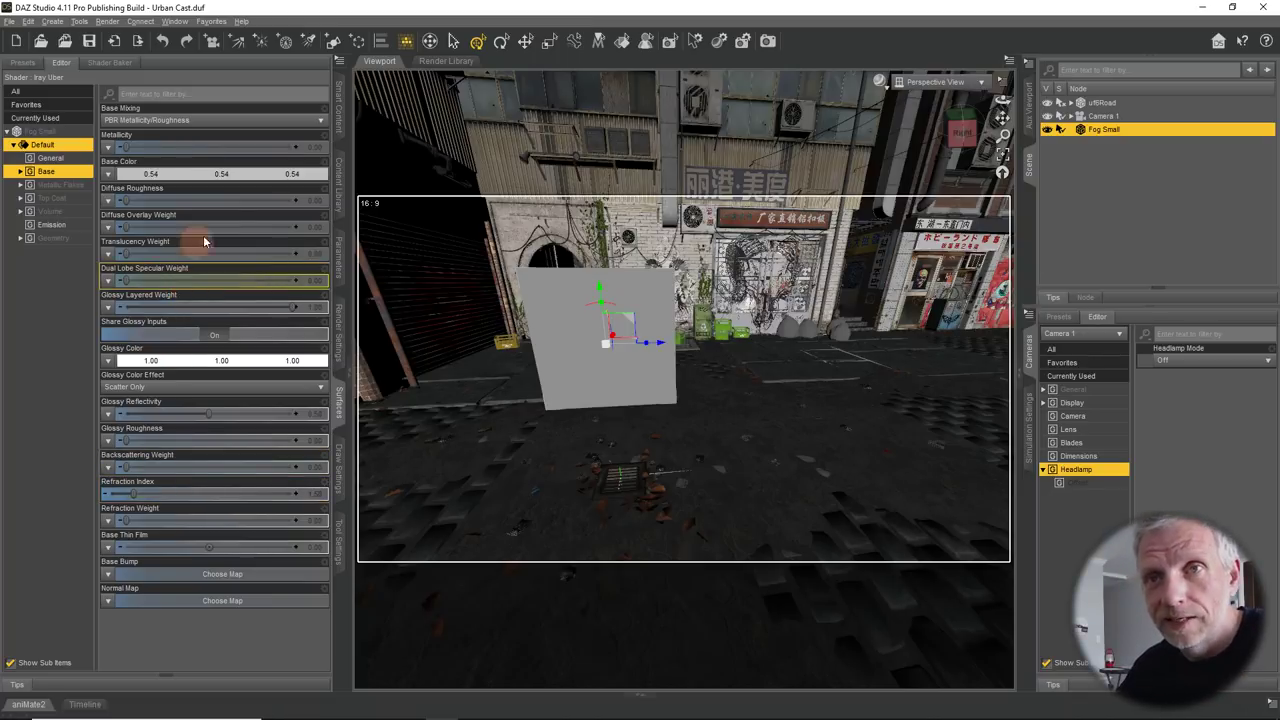
- Browse the Shaders > Iray presets, then return to the surface Editor
{"action": "left_click", "coordinate": [28, 63]}
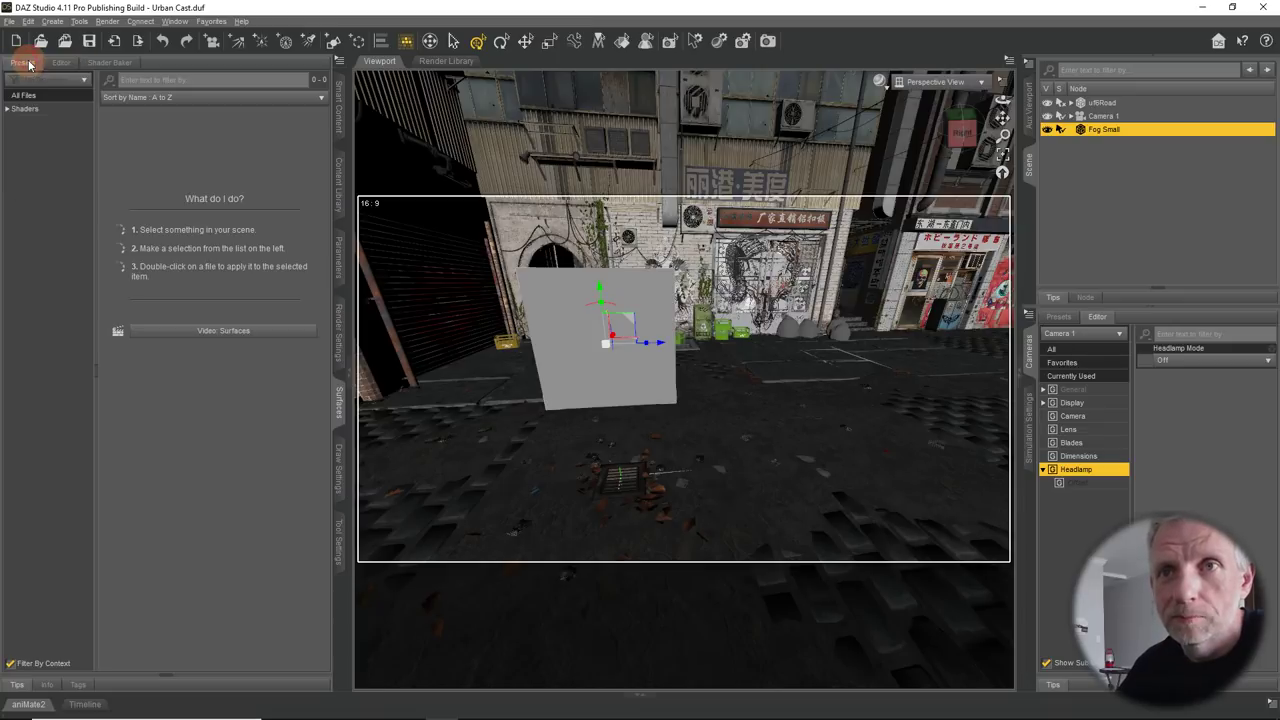
{"action": "left_click", "coordinate": [9, 109]}
{"action": "left_click", "coordinate": [7, 109]}
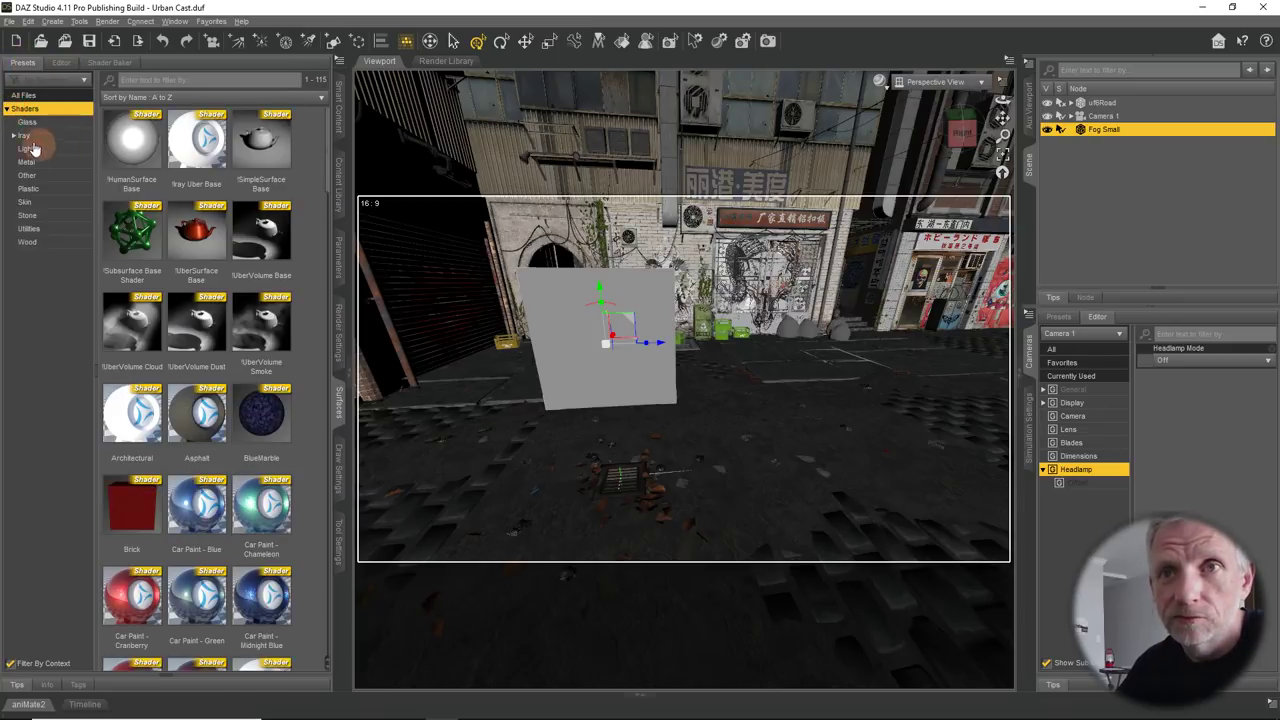
{"action": "left_click", "coordinate": [22, 135]}
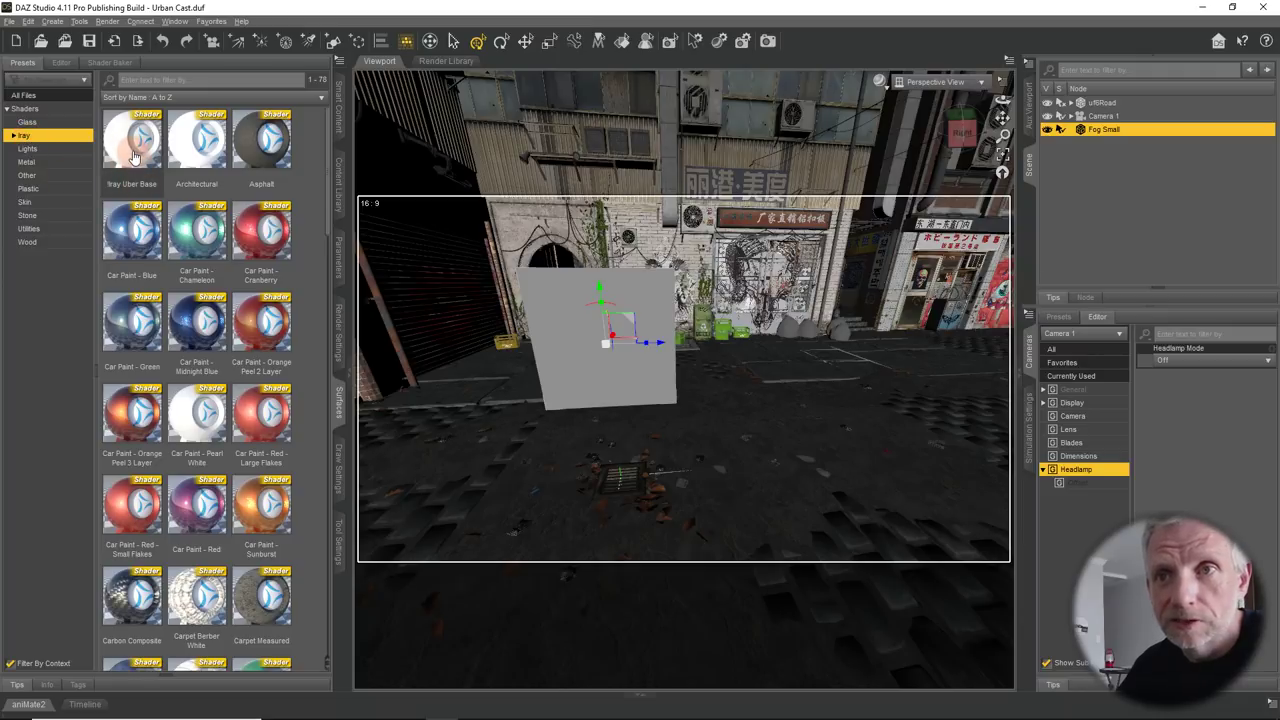
{"action": "mouse_move", "coordinate": [133, 157]}
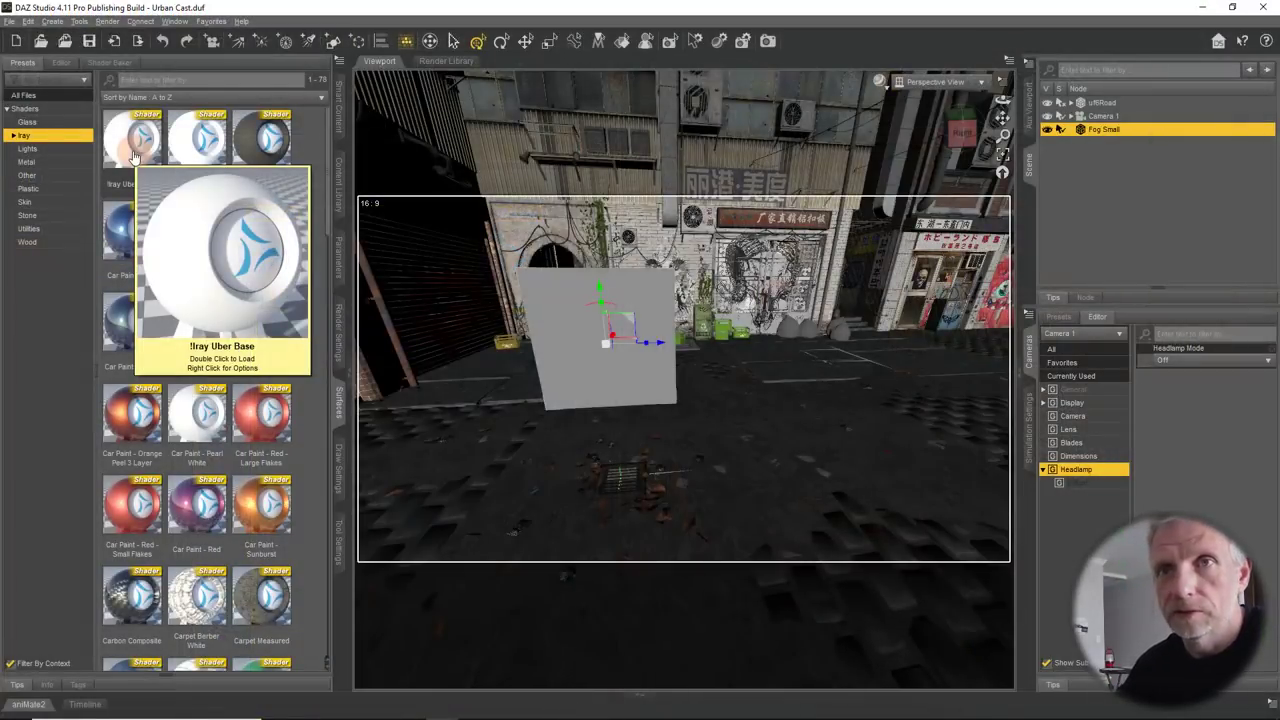
{"action": "left_click", "coordinate": [61, 62]}
{"action": "left_click", "coordinate": [22, 62]}
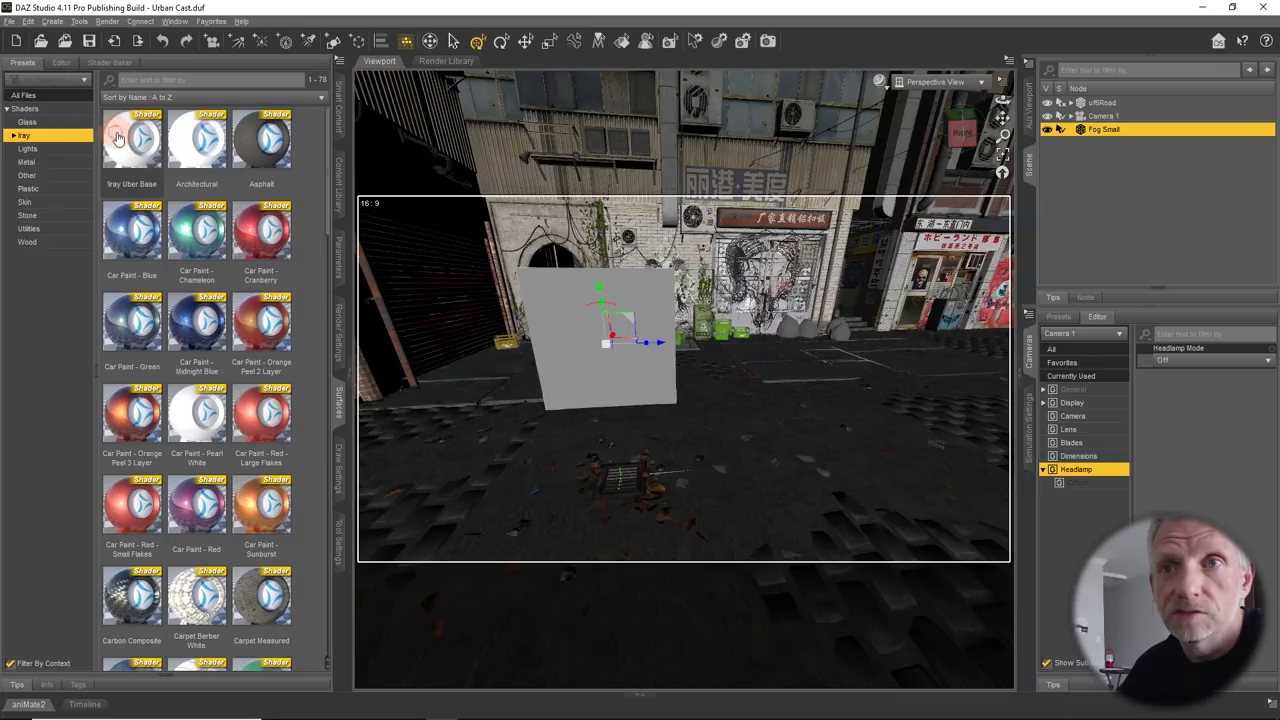
{"action": "mouse_move", "coordinate": [145, 155]}
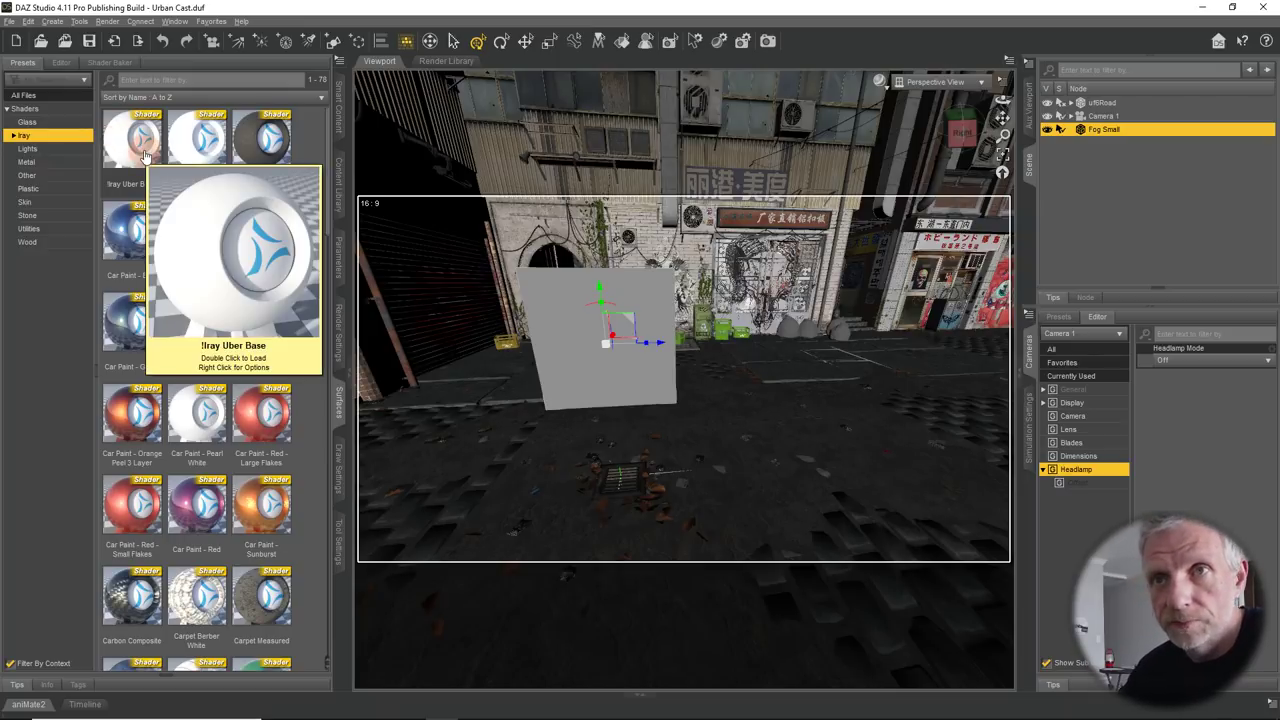
{"action": "left_click", "coordinate": [61, 63]}
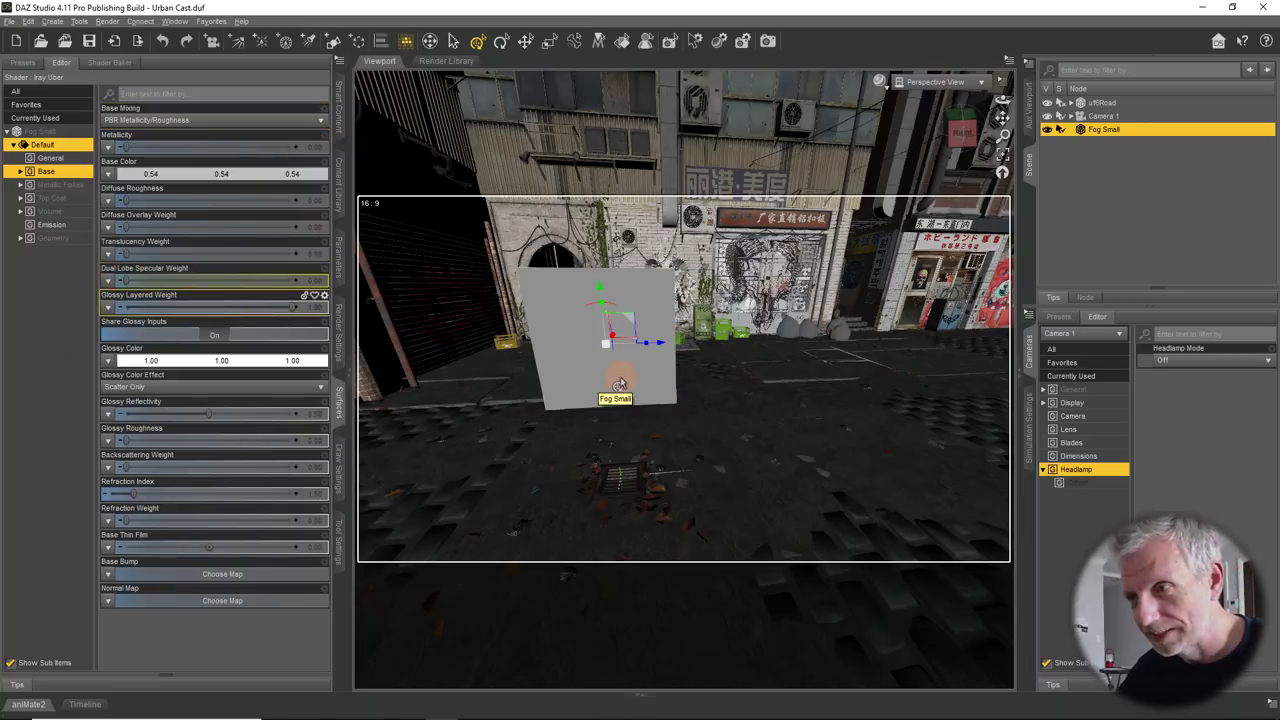
- Load Fog2.png as Fog Small's Base Color map
{"action": "scroll", "coordinate": [592, 373], "scroll_direction": "up", "scroll_amount": 2}
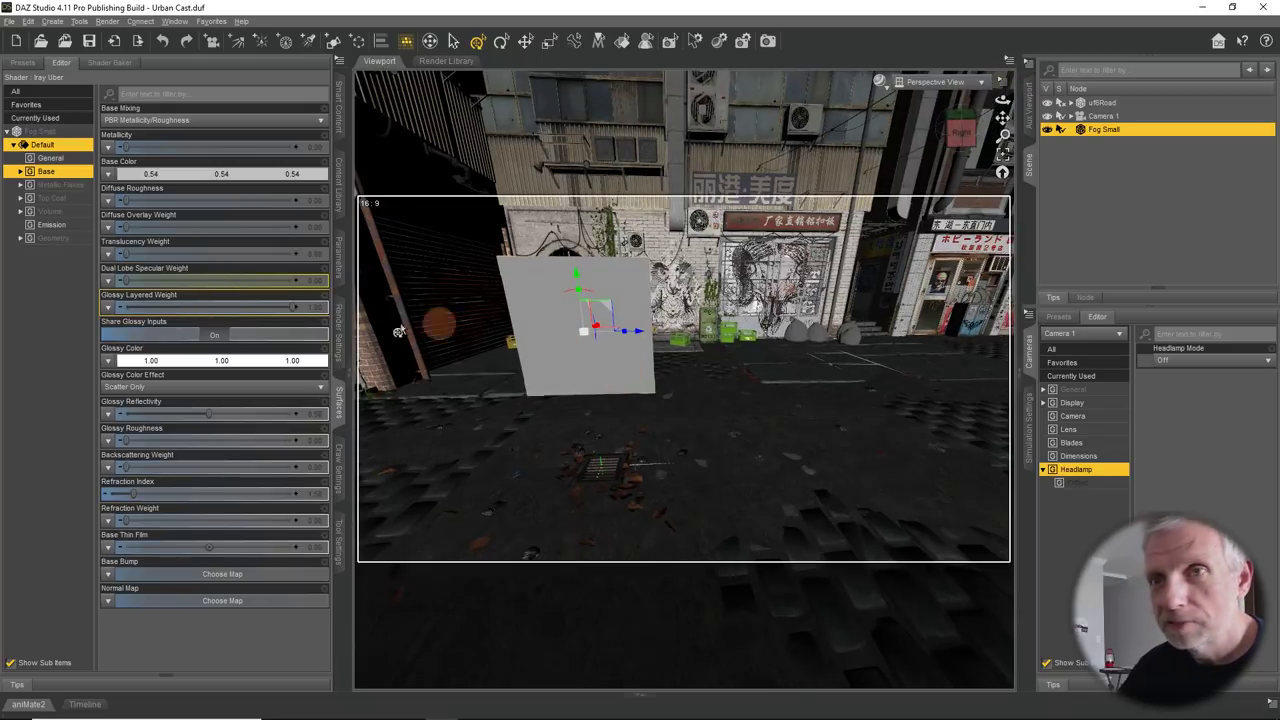
{"action": "left_click", "coordinate": [108, 174]}
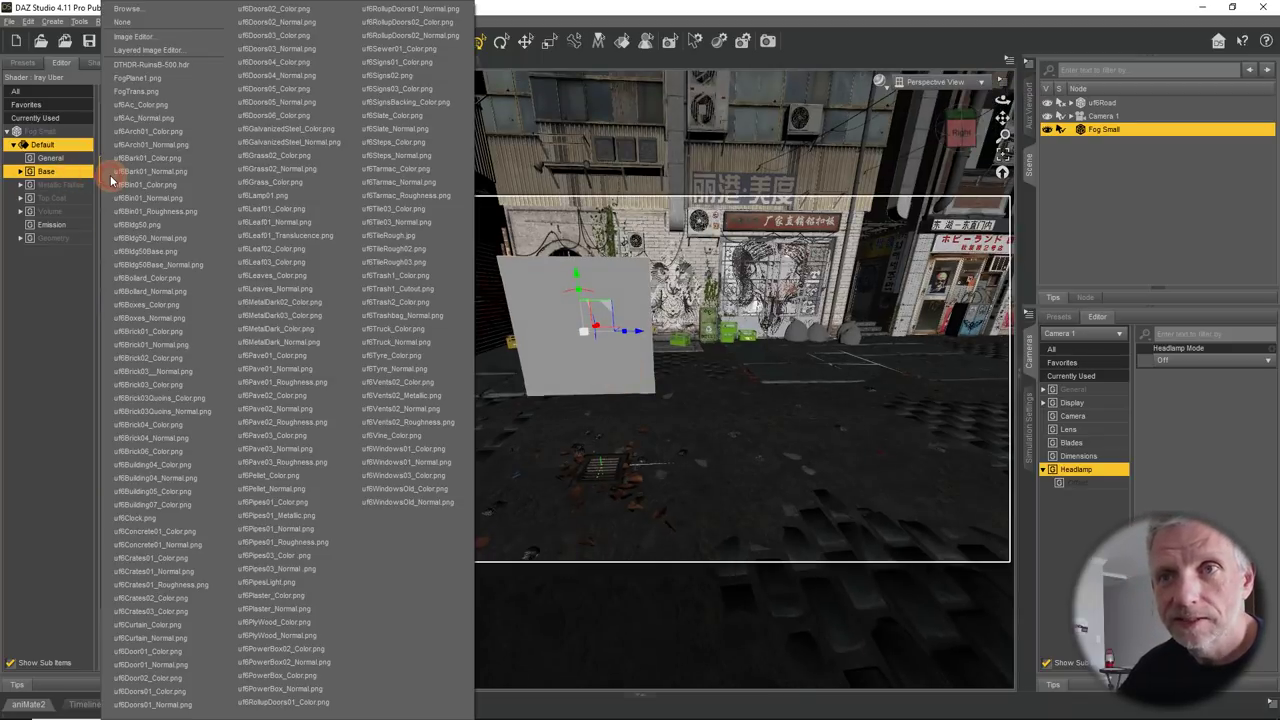
{"action": "left_click", "coordinate": [145, 12]}
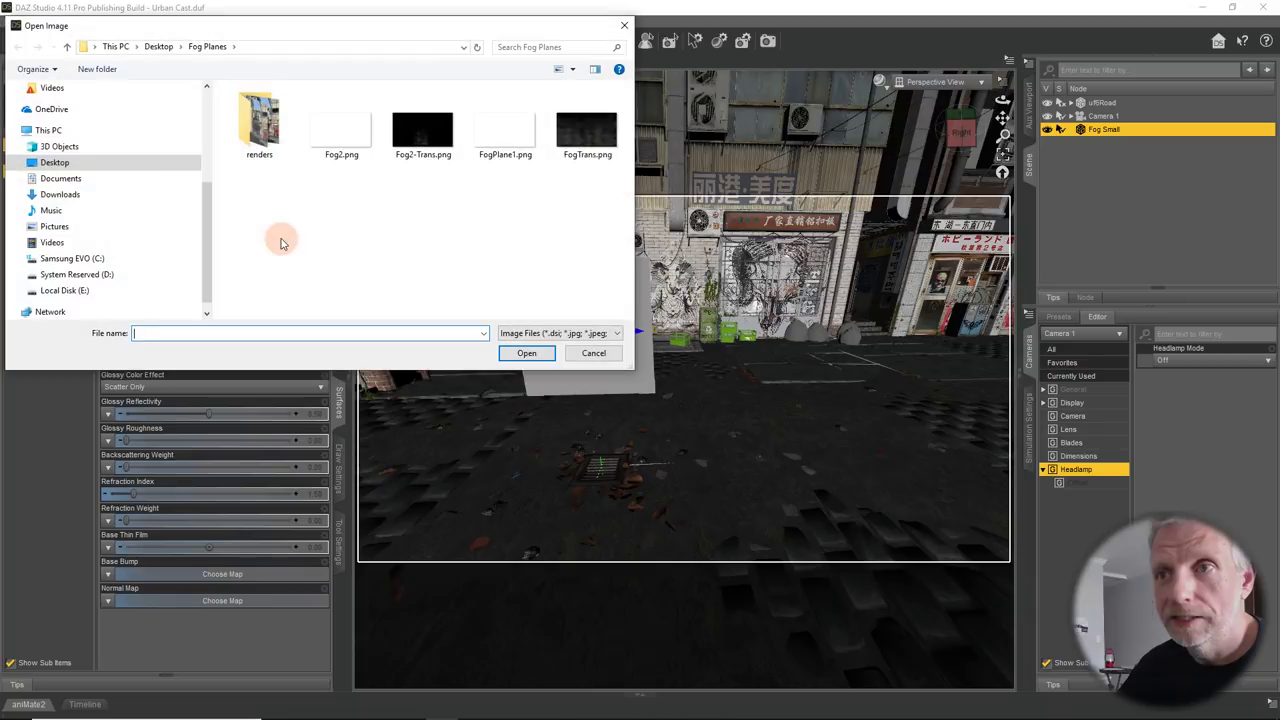
{"action": "left_click", "coordinate": [368, 135]}
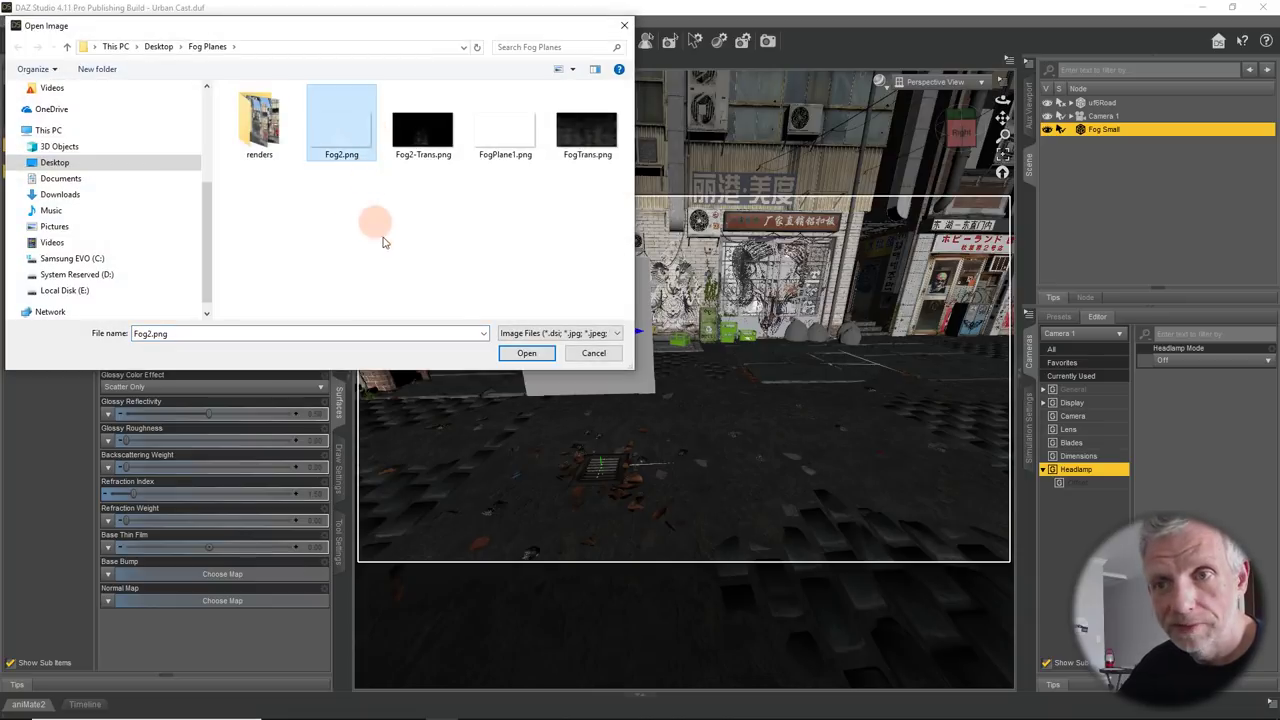
{"action": "left_click", "coordinate": [520, 358]}
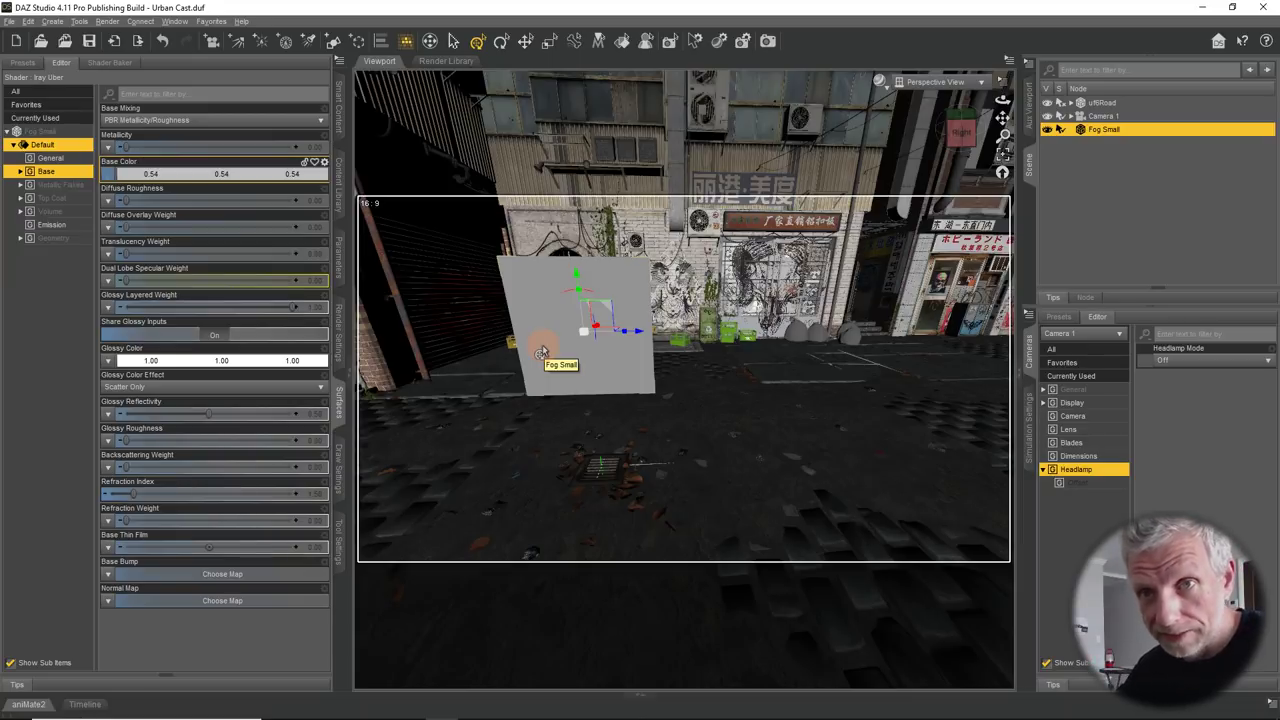
- Load Fog2-Trans.png as the Cutout Opacity map and show the plane's rotation parameters
{"action": "left_click", "coordinate": [60, 239]}
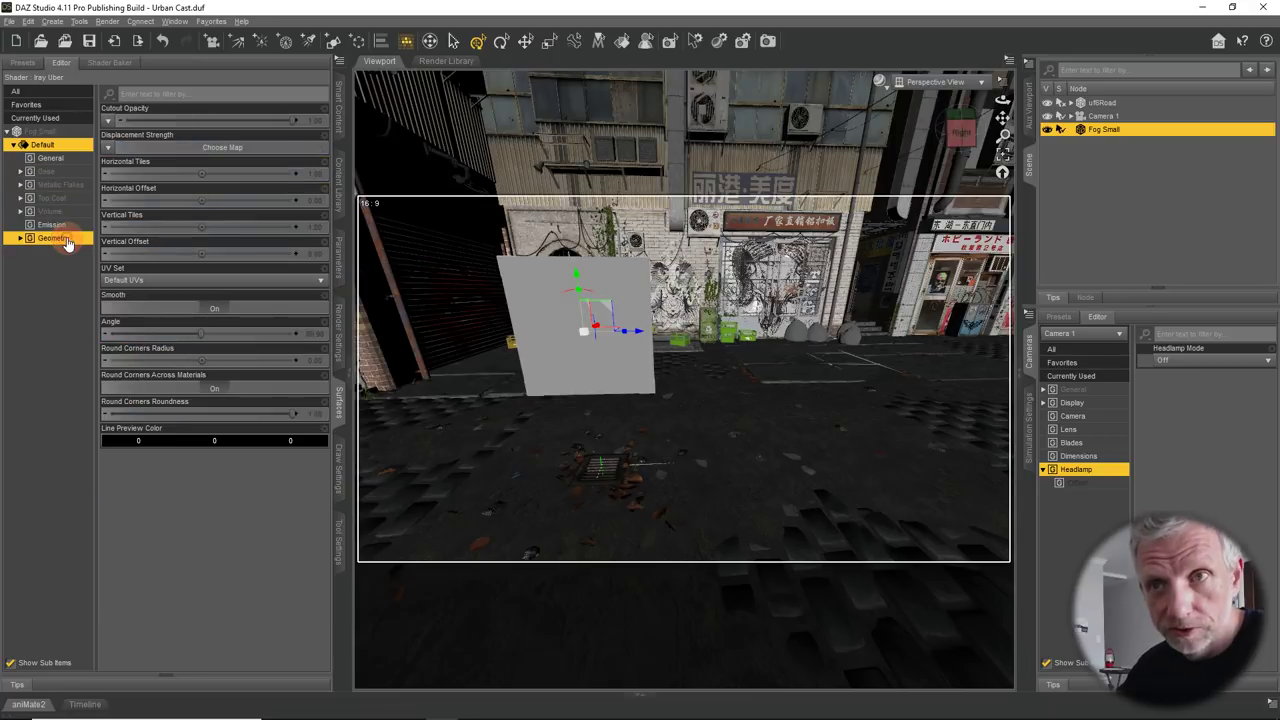
{"action": "left_click", "coordinate": [109, 122]}
{"action": "left_click", "coordinate": [160, 10]}
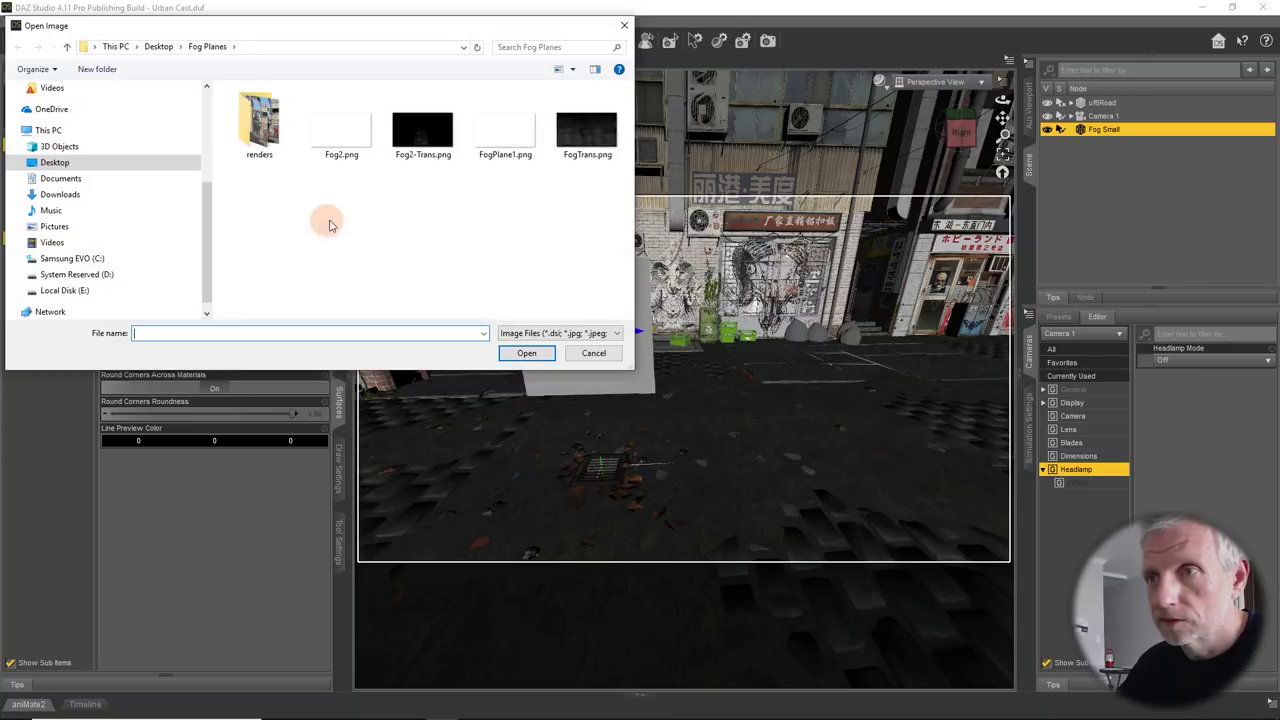
{"action": "left_click", "coordinate": [524, 353]}
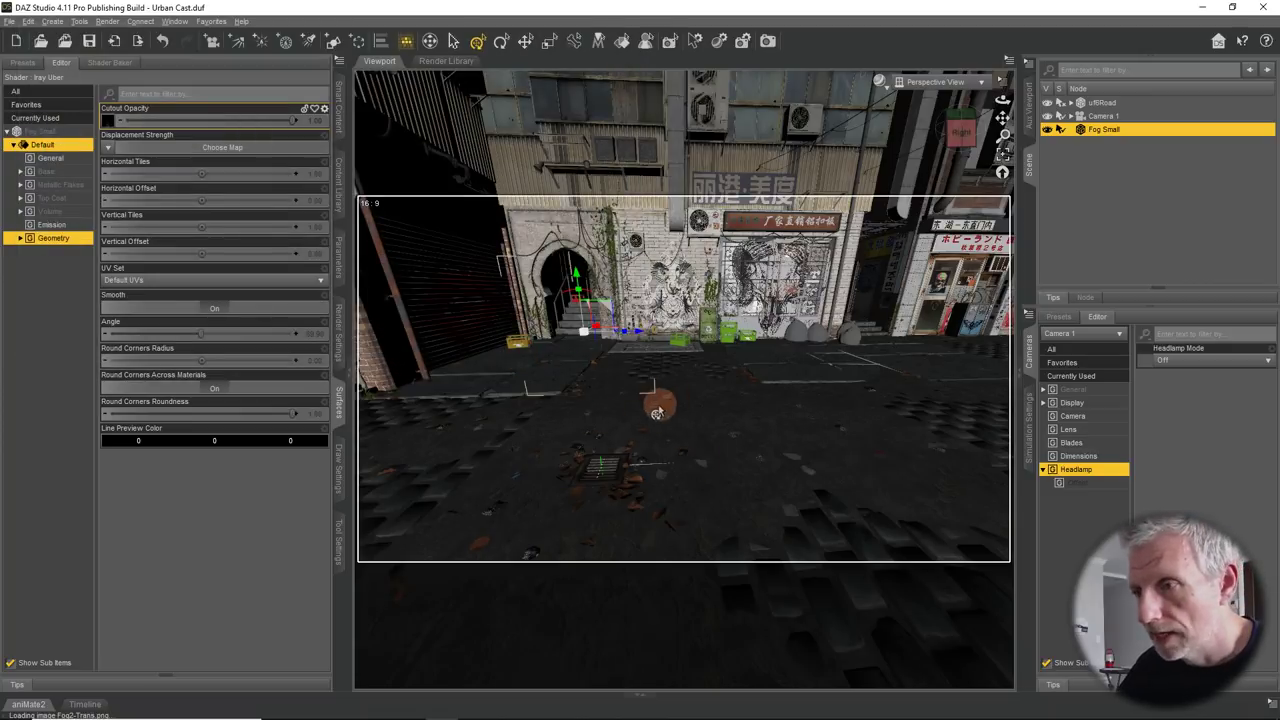
{"action": "left_click_drag", "start_coordinate": [612, 378], "coordinate": [576, 321], "text": "alt"}
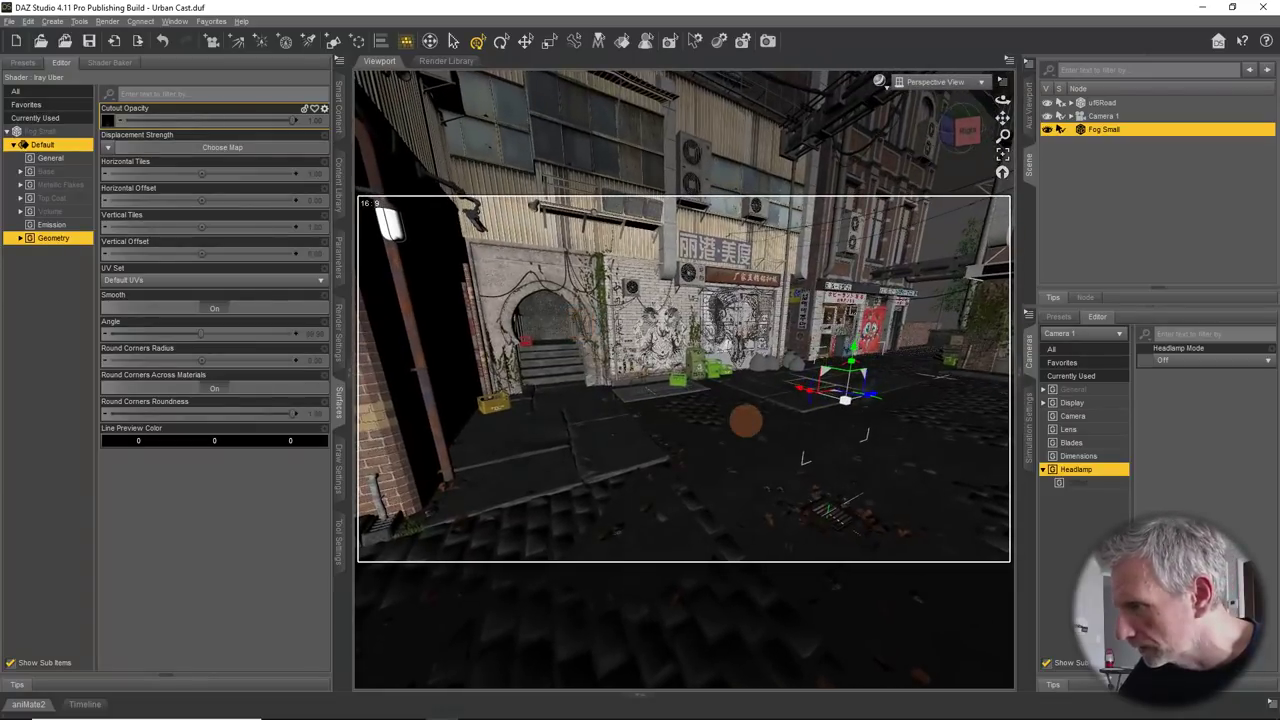
{"action": "left_click_drag", "start_coordinate": [743, 419], "coordinate": [745, 421], "text": "alt"}
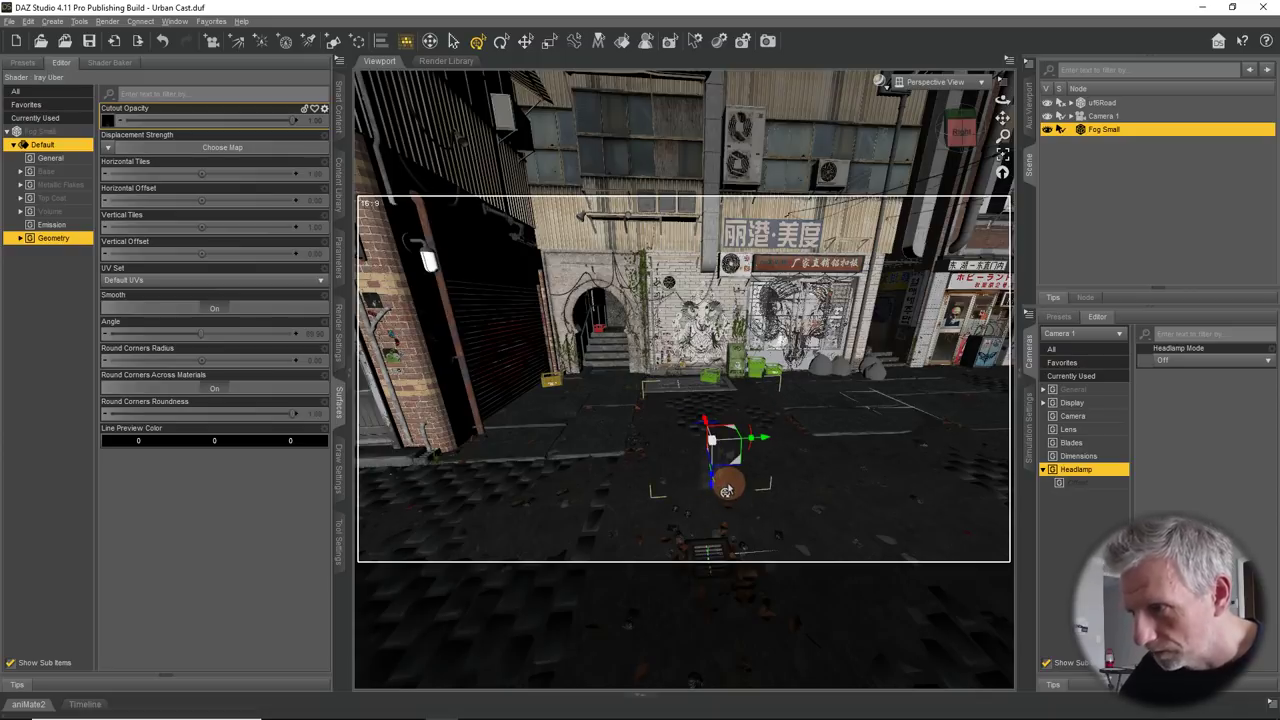
{"action": "left_click", "coordinate": [338, 255]}
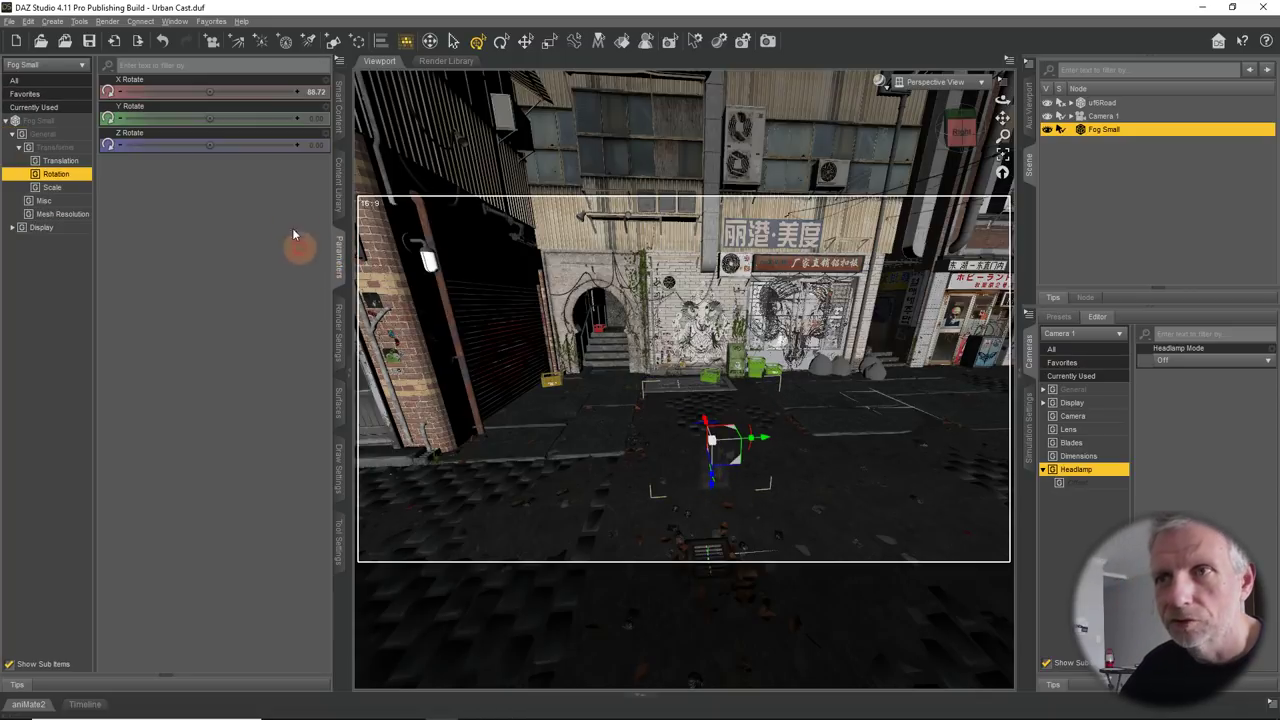
- Enter 90 for Fog Small's X Rotate and view the plane from above
{"action": "left_click", "coordinate": [322, 100]}
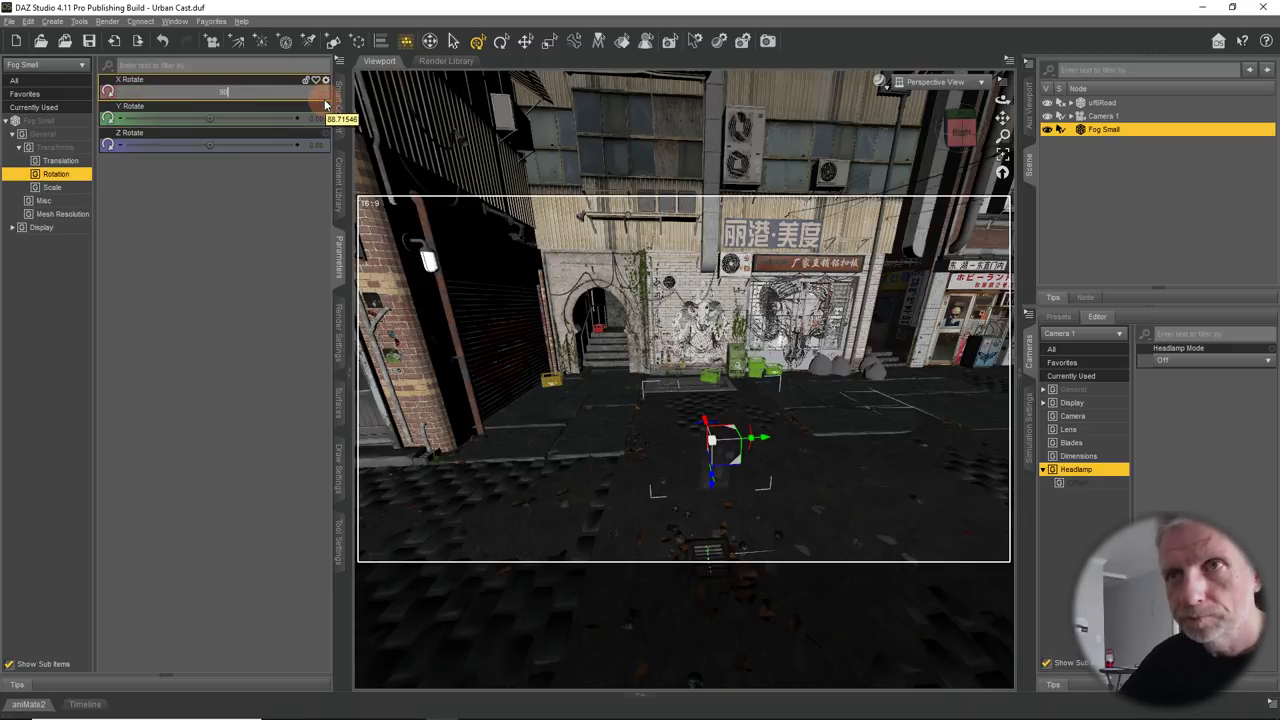
{"action": "key", "text": "Return"}
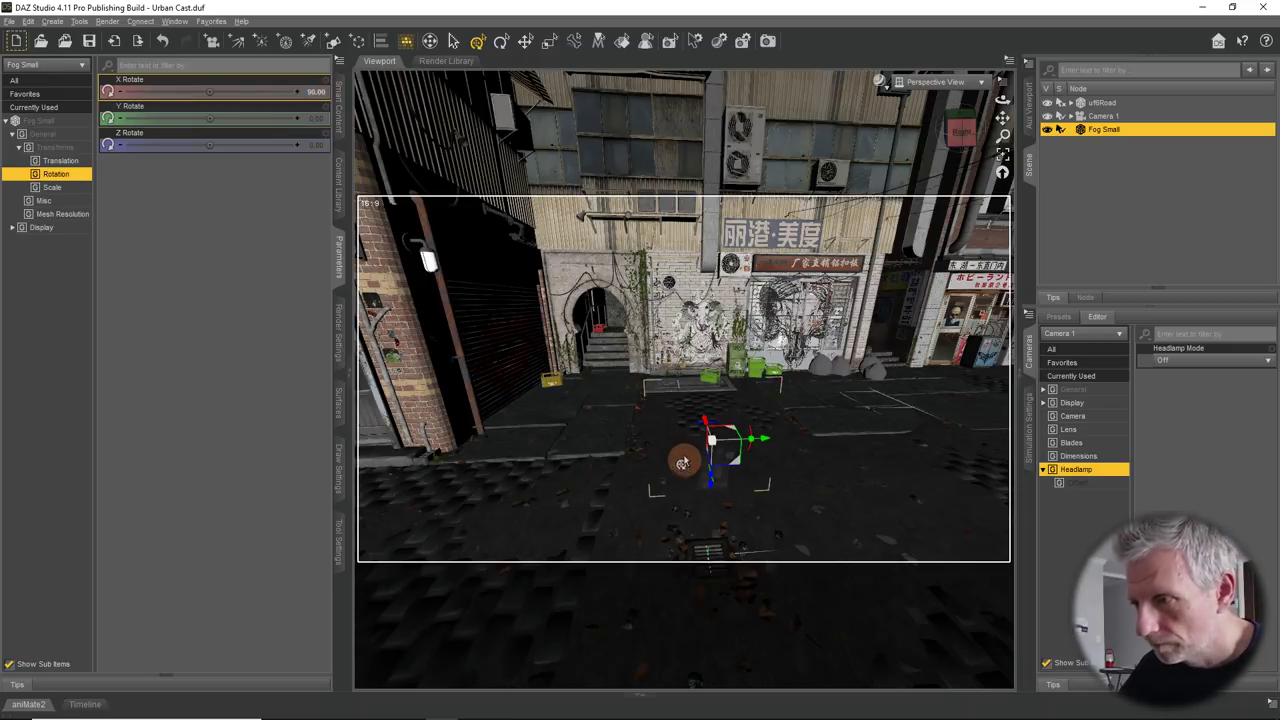
{"action": "mouse_move", "coordinate": [712, 449]}
{"action": "left_mouse_down"}
{"action": "mouse_move", "coordinate": [703, 434]}
{"action": "mouse_move", "coordinate": [762, 475]}
{"action": "mouse_move", "coordinate": [720, 357]}
{"action": "mouse_move", "coordinate": [646, 430]}
{"action": "mouse_move", "coordinate": [679, 462]}
{"action": "mouse_move", "coordinate": [697, 434]}
{"action": "mouse_move", "coordinate": [677, 444]}
{"action": "mouse_move", "coordinate": [654, 420]}
{"action": "mouse_move", "coordinate": [763, 449]}
{"action": "mouse_move", "coordinate": [766, 423]}
{"action": "mouse_move", "coordinate": [764, 434]}
{"action": "left_mouse_up"}
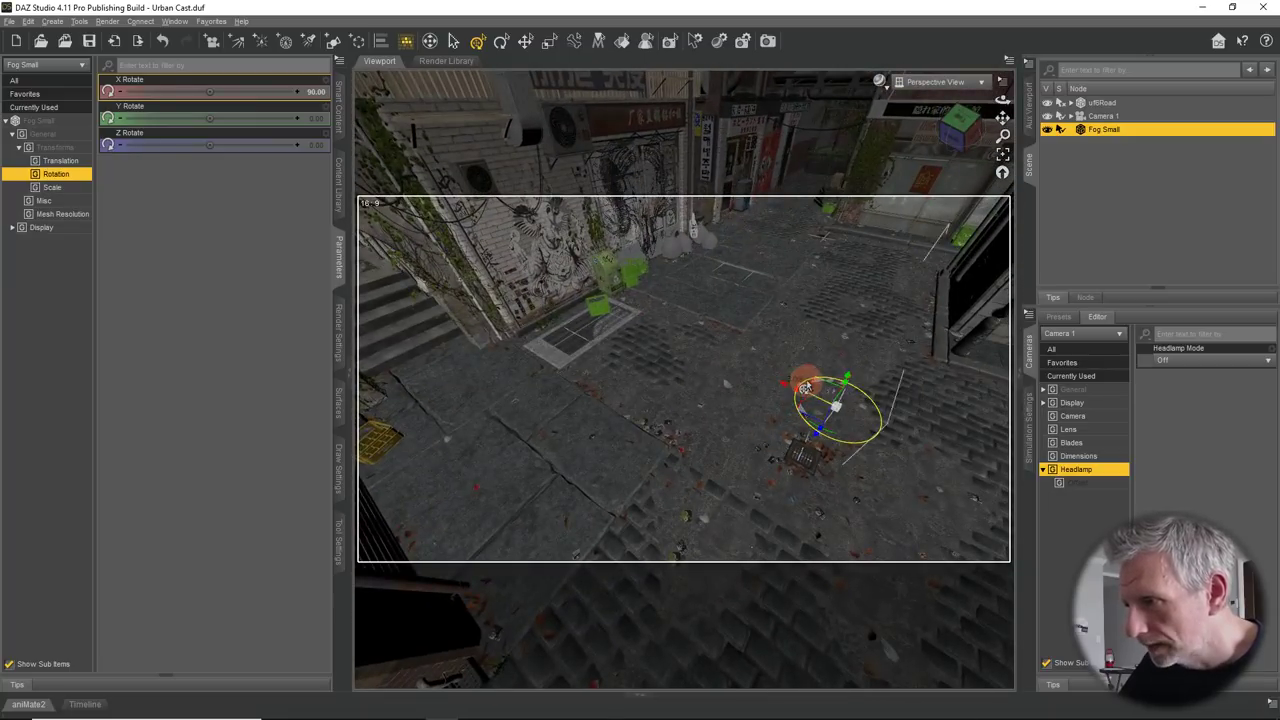
- Set Fog Small's X Rotate to 0 so it stands upright (X 0, Y -90, Z 90)
{"action": "left_click_drag", "start_coordinate": [805, 388], "coordinate": [831, 386]}
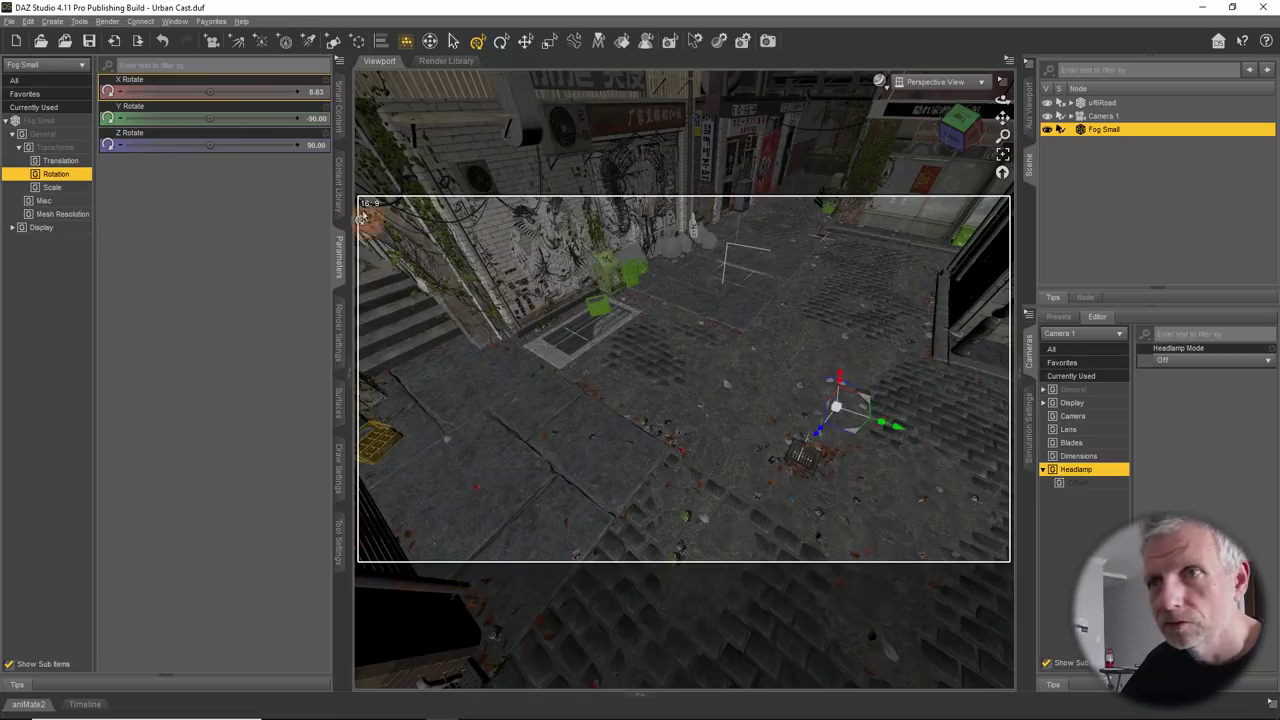
{"action": "left_click", "coordinate": [316, 91]}
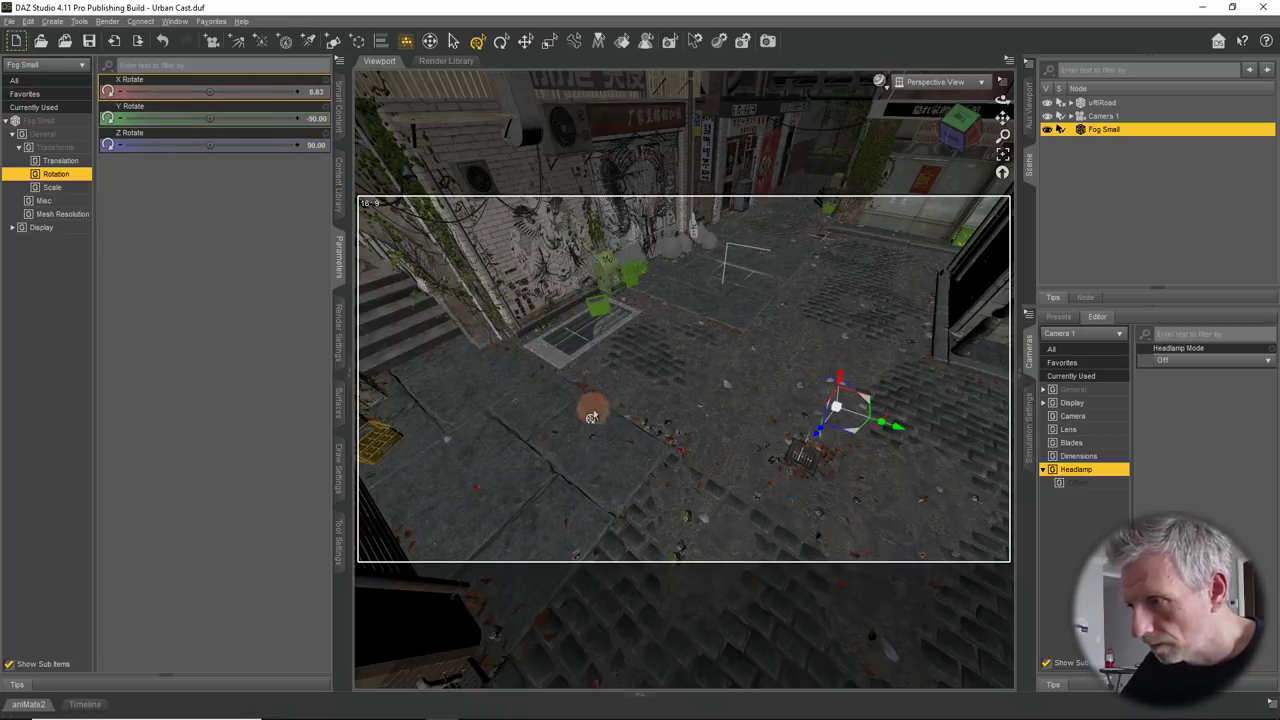
{"action": "mouse_move", "coordinate": [589, 409]}
{"action": "left_mouse_down", "text": "alt"}
{"action": "mouse_move", "coordinate": [600, 392]}
{"action": "mouse_move", "coordinate": [594, 409]}
{"action": "left_mouse_up", "text": "alt"}
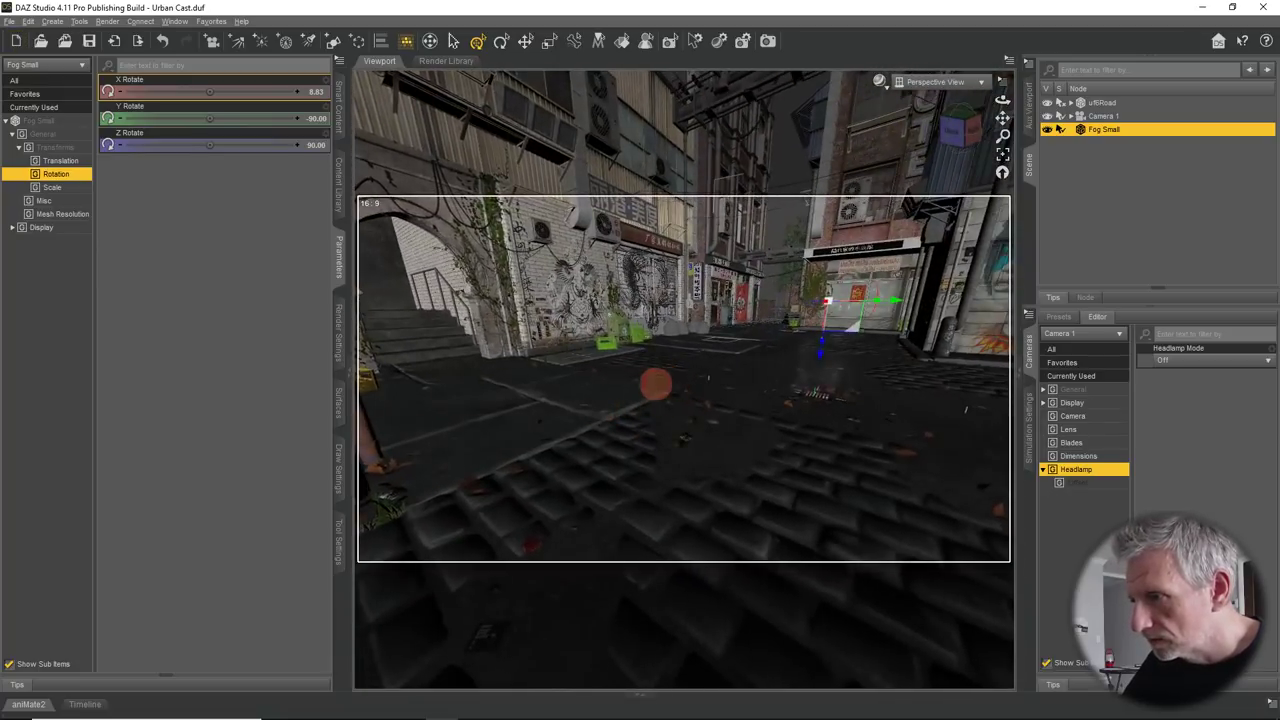
{"action": "mouse_move", "coordinate": [654, 380]}
{"action": "left_mouse_down", "text": "alt"}
{"action": "mouse_move", "coordinate": [714, 360]}
{"action": "mouse_move", "coordinate": [649, 380]}
{"action": "mouse_move", "coordinate": [686, 349]}
{"action": "mouse_move", "coordinate": [686, 366]}
{"action": "mouse_move", "coordinate": [611, 374]}
{"action": "mouse_move", "coordinate": [668, 362]}
{"action": "mouse_move", "coordinate": [717, 420]}
{"action": "mouse_move", "coordinate": [706, 414]}
{"action": "mouse_move", "coordinate": [731, 399]}
{"action": "left_mouse_up", "text": "alt"}
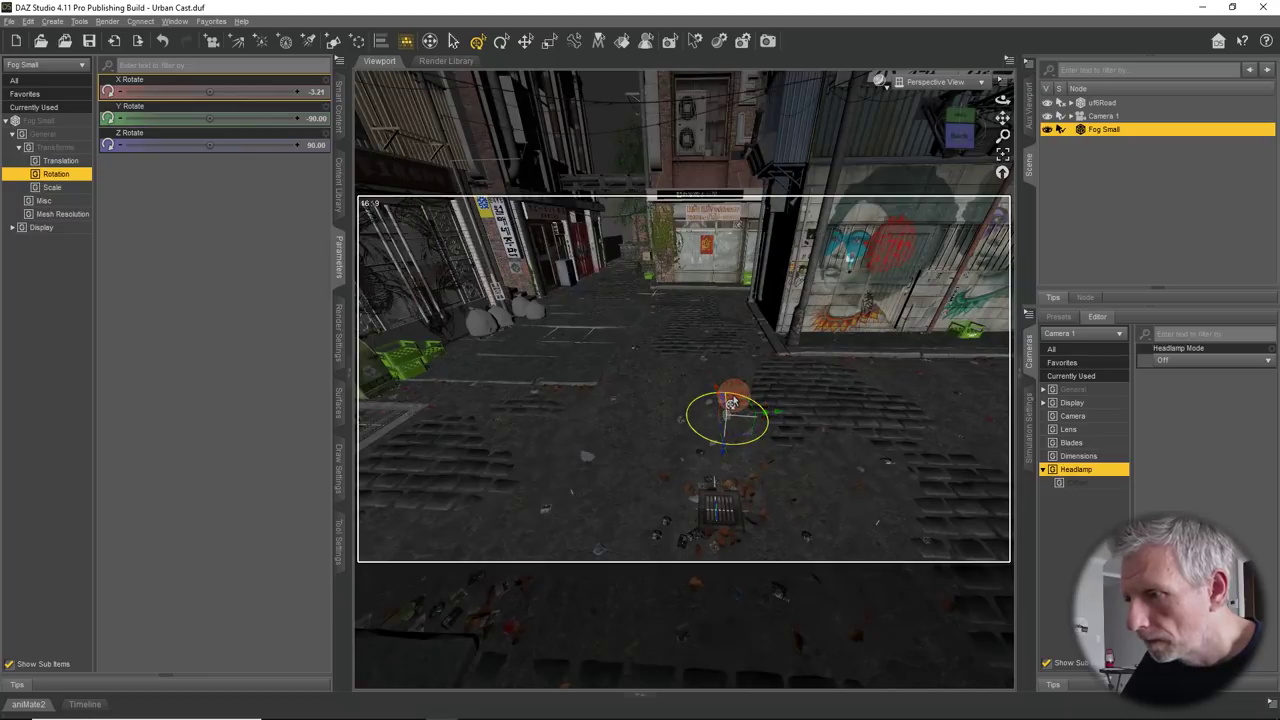
{"action": "left_click", "coordinate": [318, 91]}
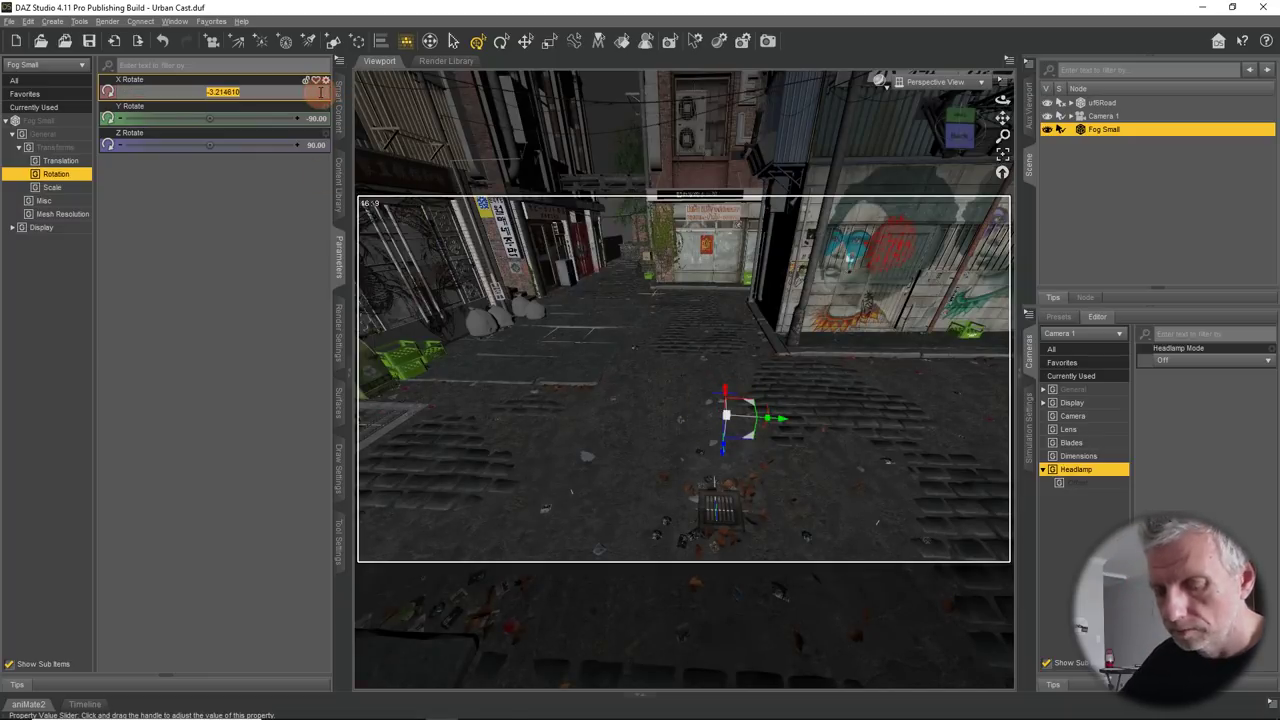
{"action": "type", "text": "0"}
{"action": "key", "text": "Return"}
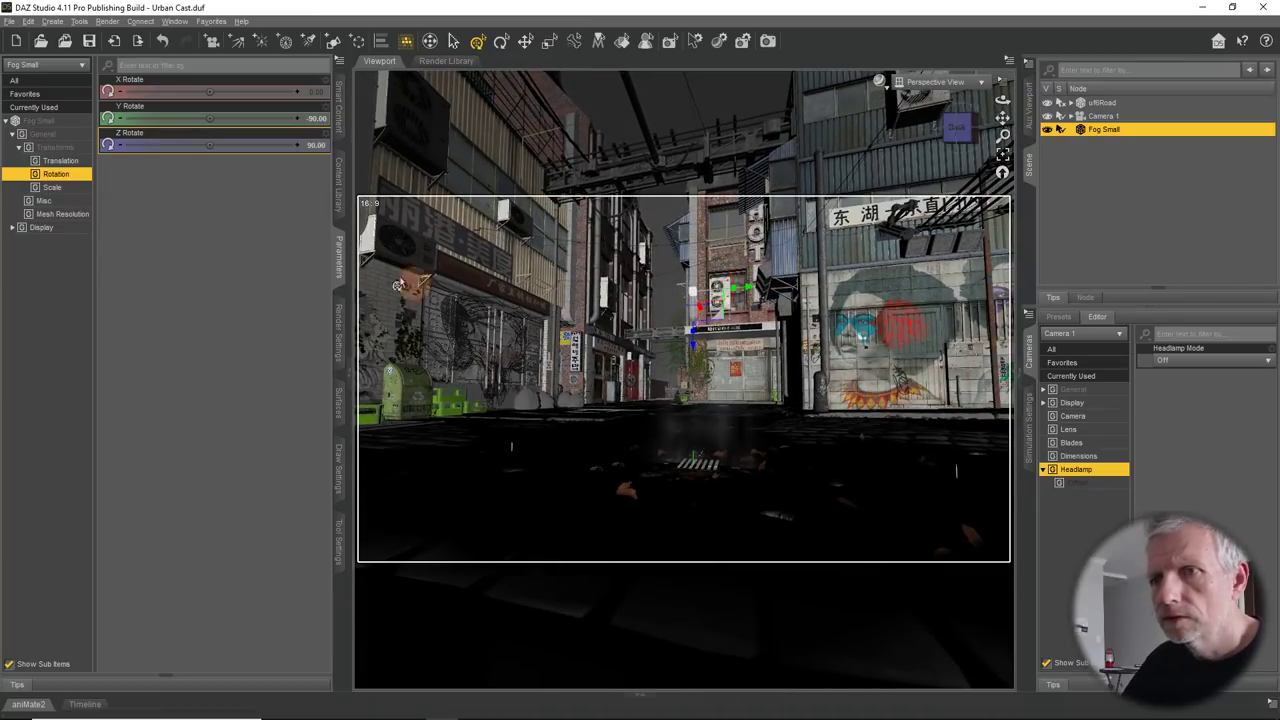
- Collapse the Parameters pane and switch the viewport DrawStyle to NVIDIA Iray
{"action": "left_click", "coordinate": [339, 258]}
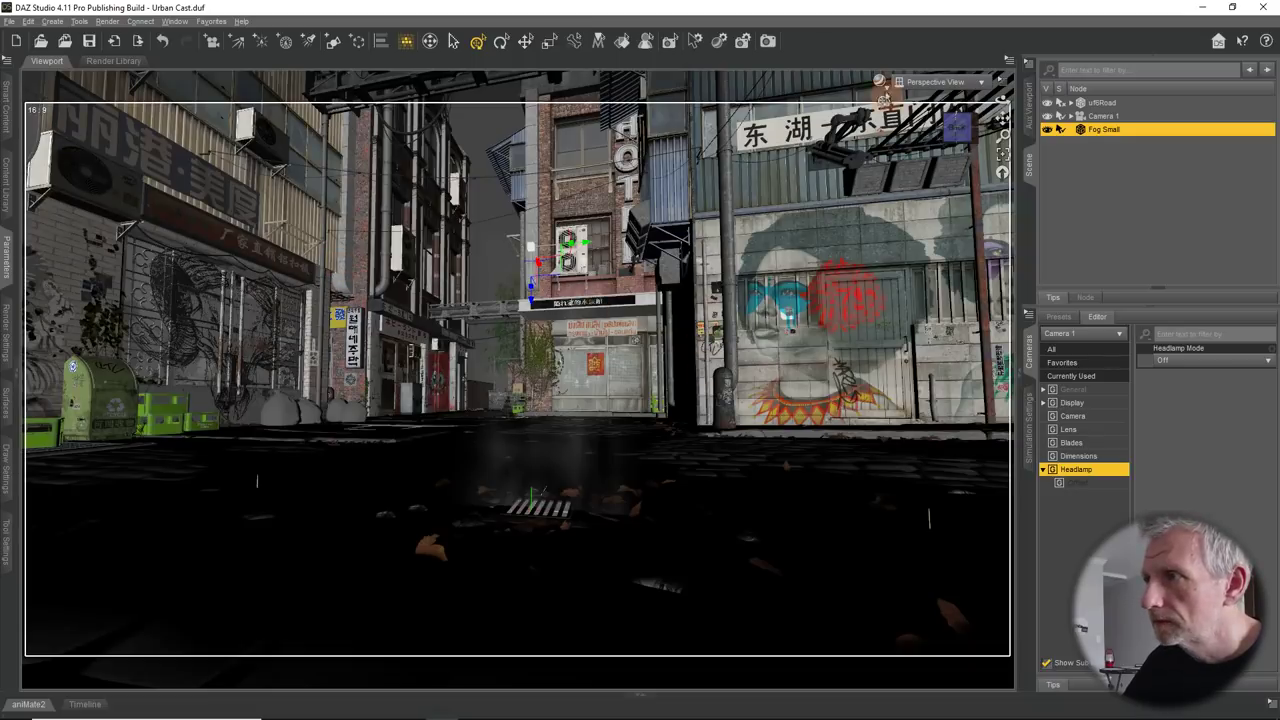
{"action": "left_click", "coordinate": [880, 81]}
{"action": "left_click", "coordinate": [881, 237]}
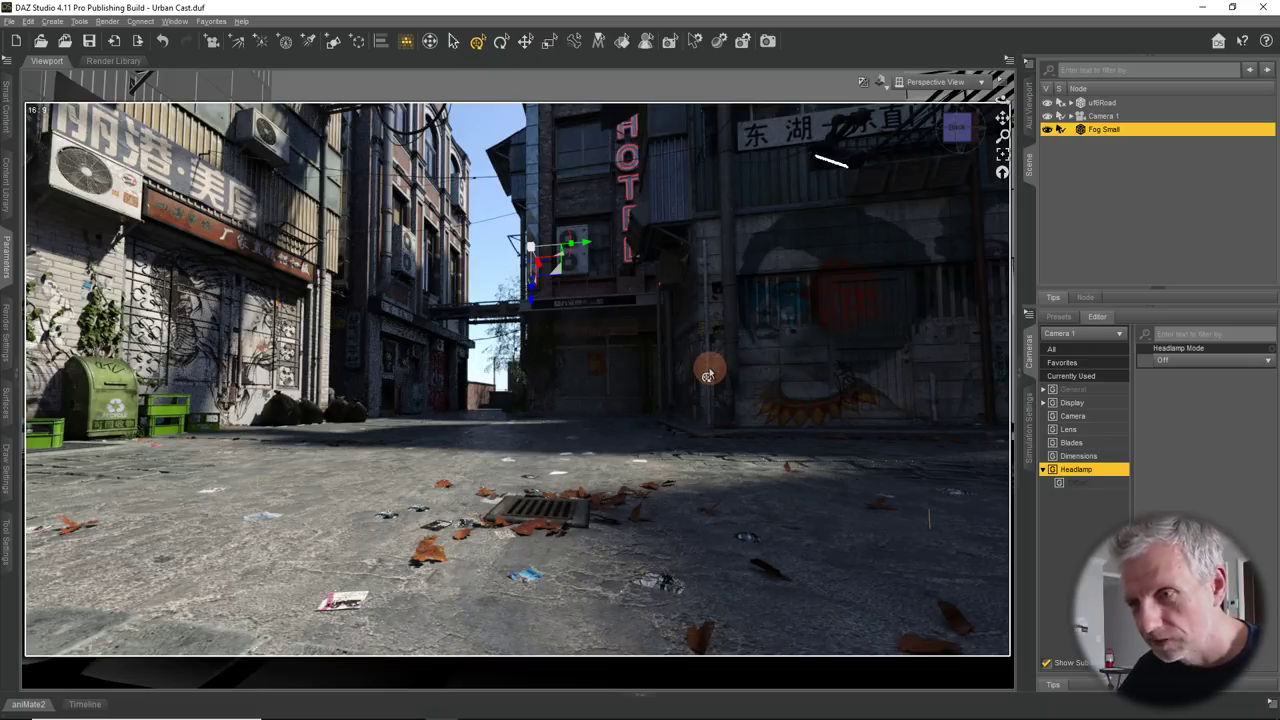
- Frame Fog Small and zoom in and out through it to inspect its fog texture
{"action": "left_click_drag", "start_coordinate": [707, 375], "coordinate": [700, 383]}
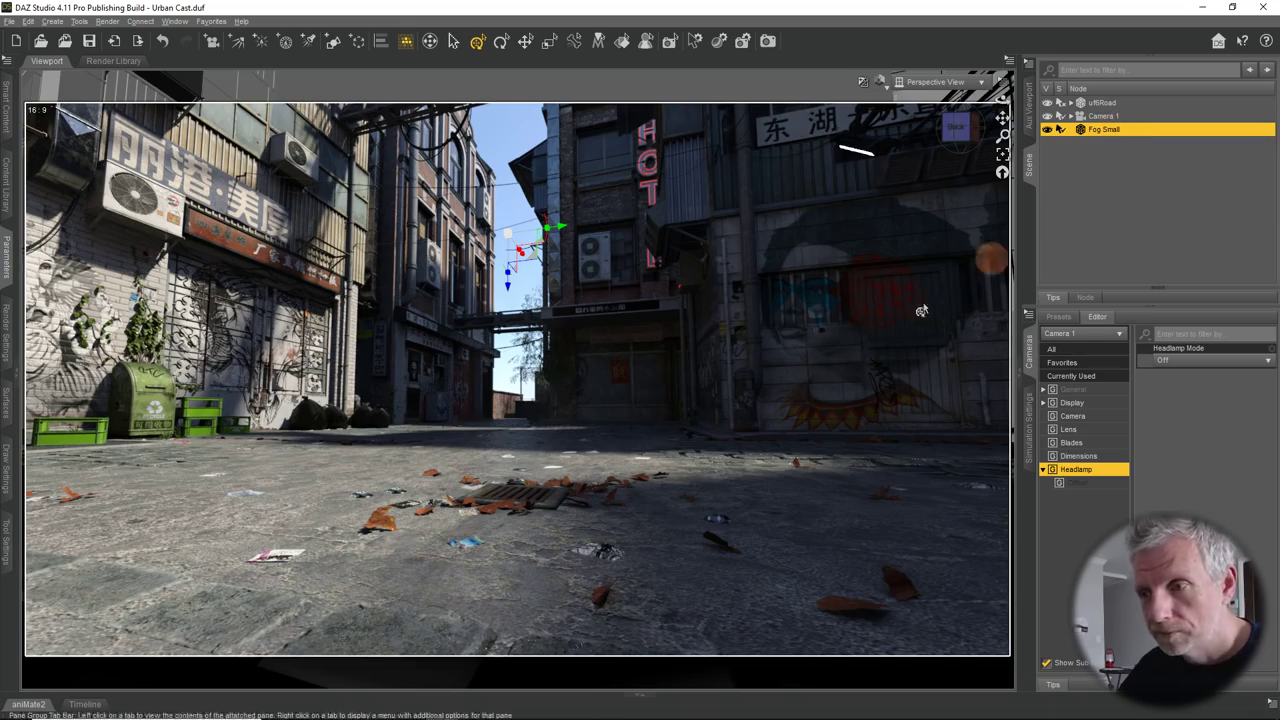
{"action": "key", "text": "ctrl+f"}
{"action": "scroll", "coordinate": [647, 410], "scroll_direction": "up", "scroll_amount": 10}
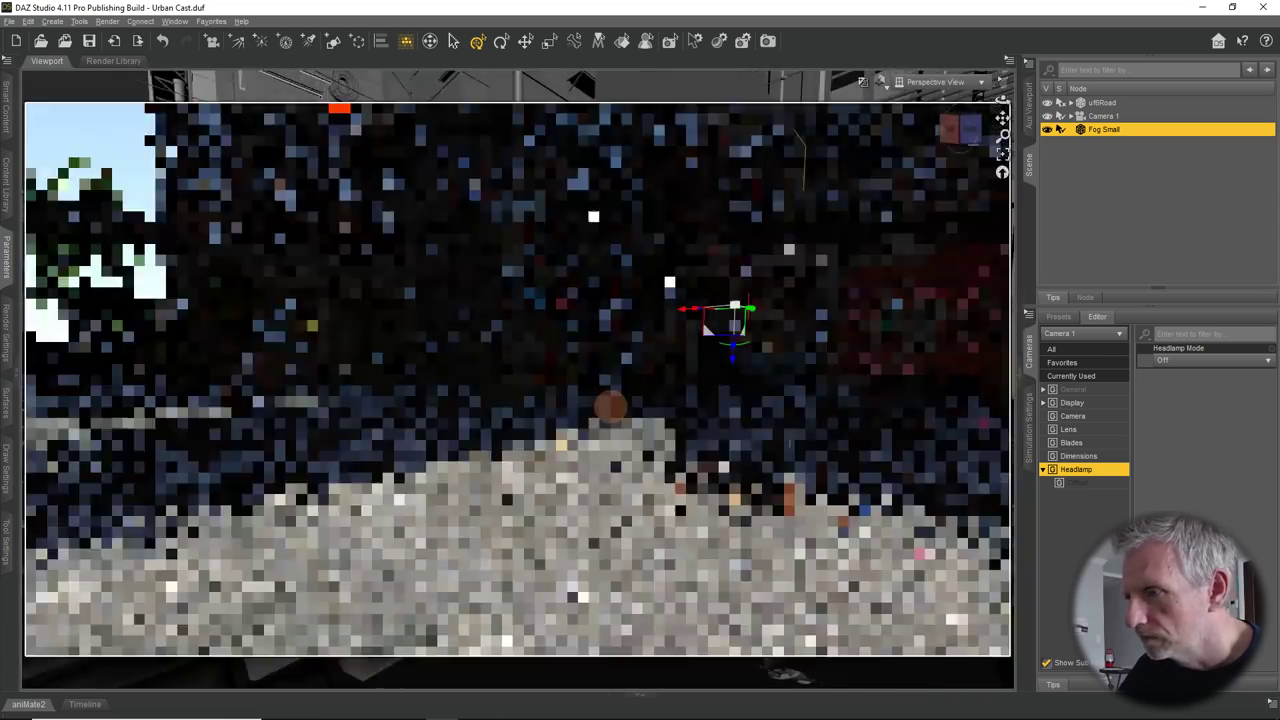
{"action": "scroll", "coordinate": [610, 410], "scroll_direction": "down", "scroll_amount": 4}
{"action": "scroll", "coordinate": [615, 412], "scroll_direction": "up", "scroll_amount": 3}
{"action": "scroll", "coordinate": [632, 424], "scroll_direction": "down", "scroll_amount": 4}
{"action": "scroll", "coordinate": [632, 424], "scroll_direction": "up", "scroll_amount": 2}
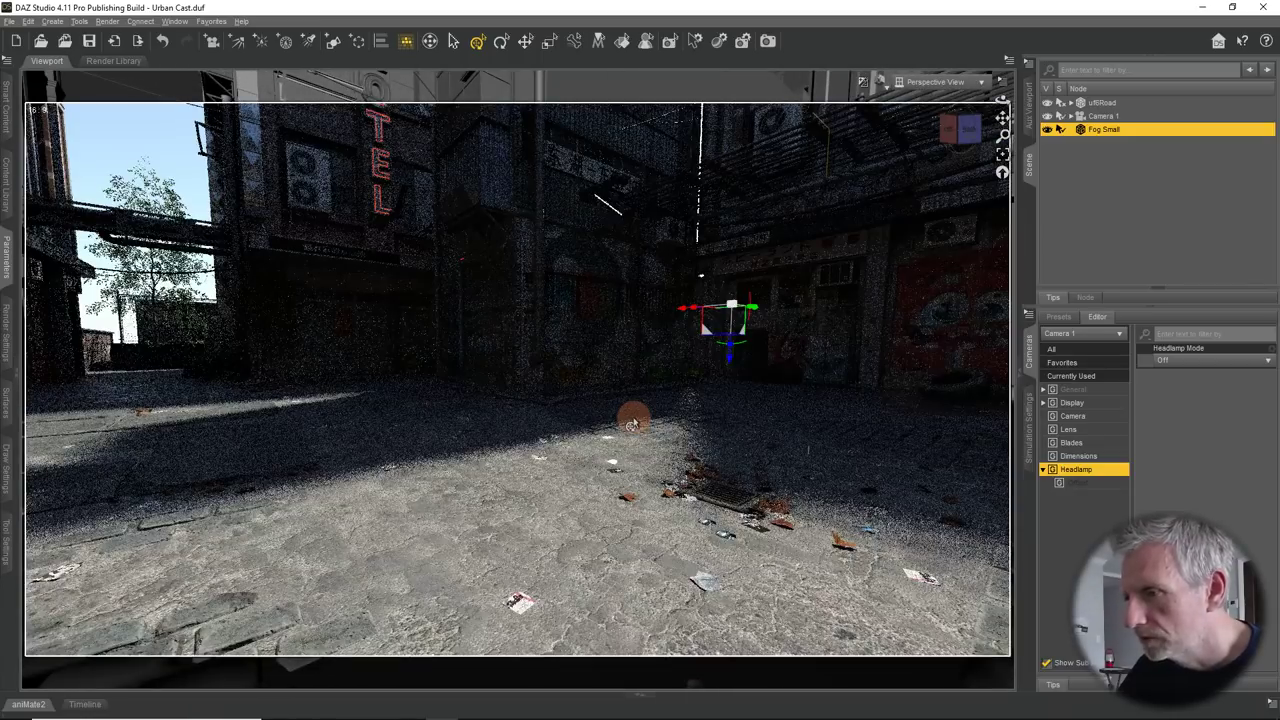
{"action": "scroll", "coordinate": [633, 418], "scroll_direction": "down", "scroll_amount": 2}
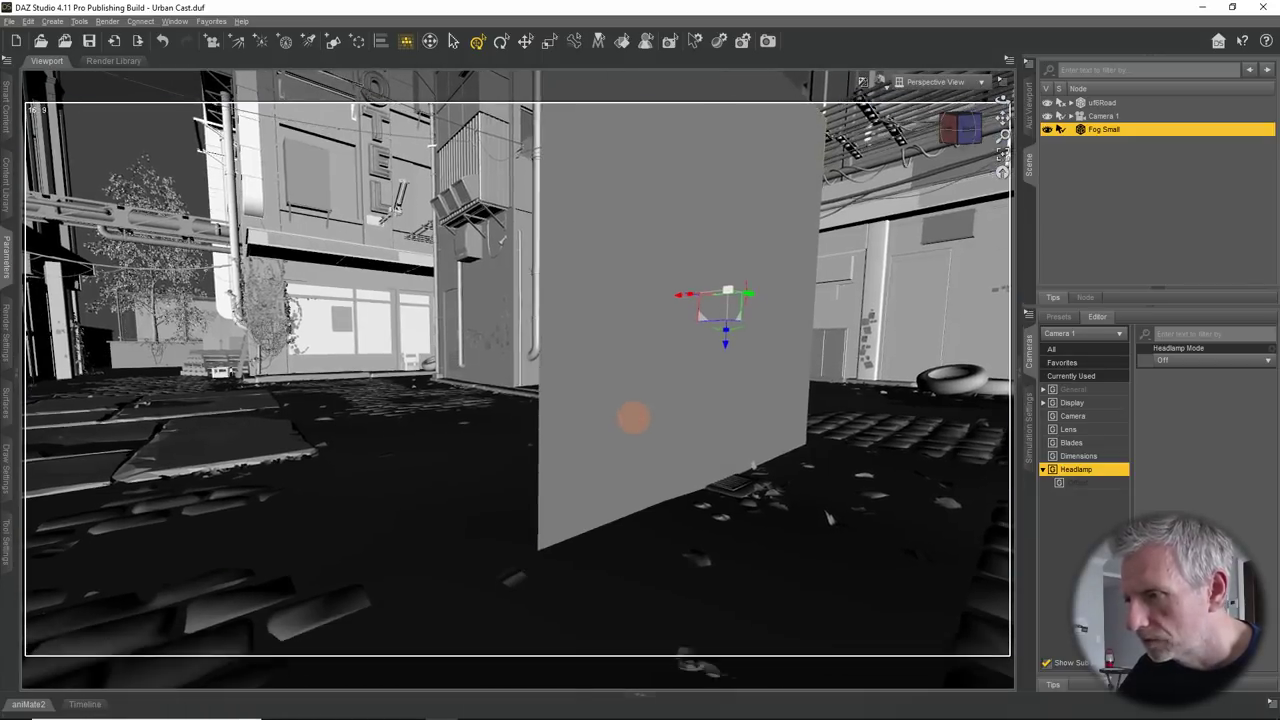
{"action": "scroll", "coordinate": [655, 445], "scroll_direction": "up", "scroll_amount": 2}
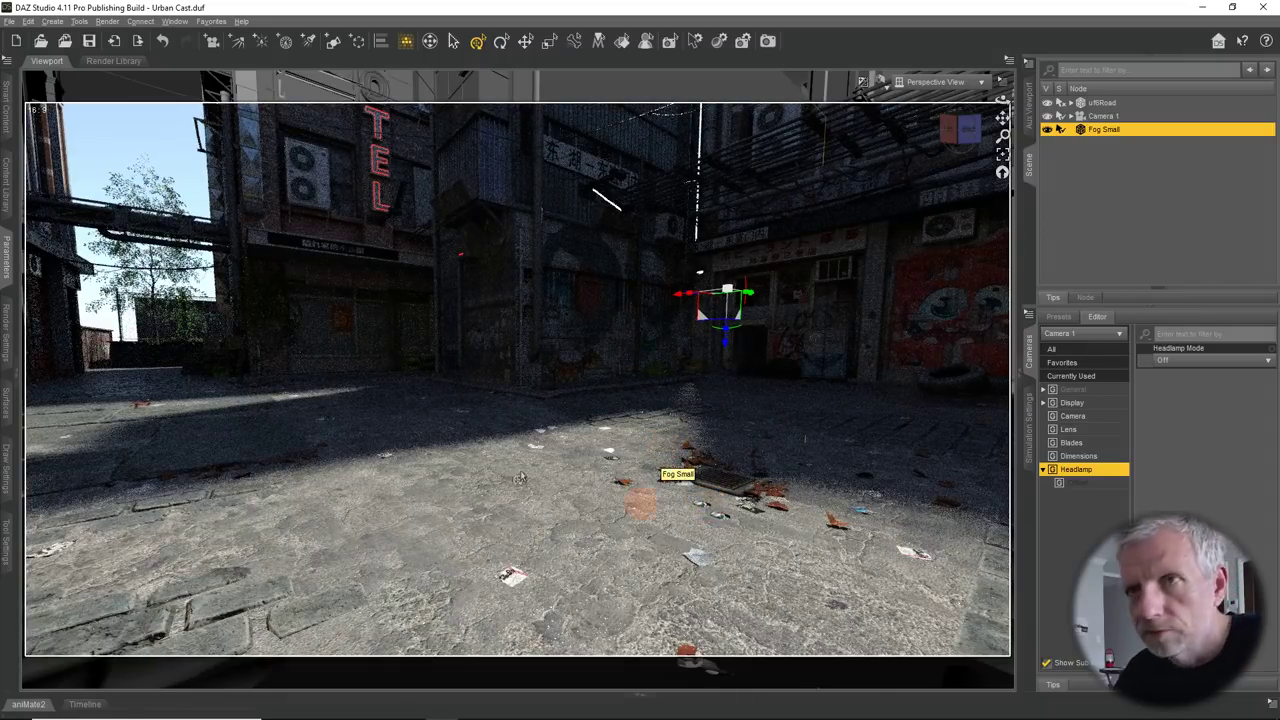
- In Render Settings Editor > Filtering, set Post Denoiser Available and Post Denoiser Enable to On
{"action": "left_click", "coordinate": [9, 338]}
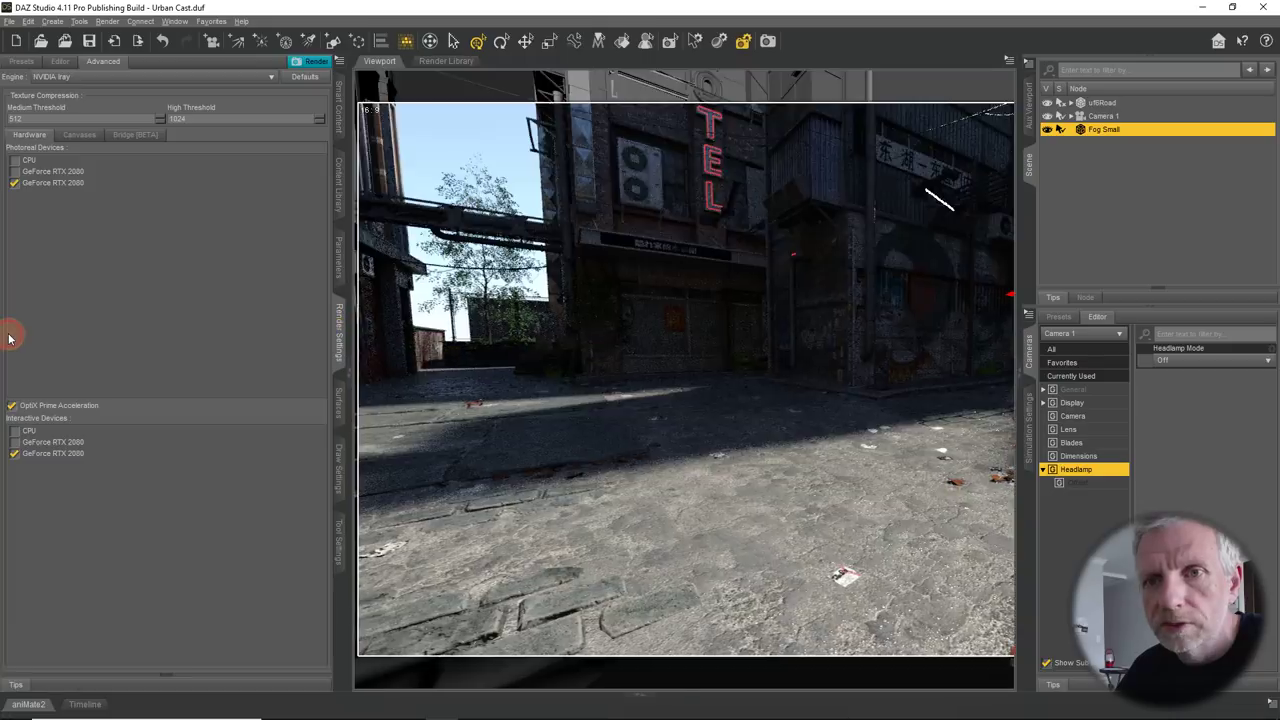
{"action": "left_click", "coordinate": [62, 62]}
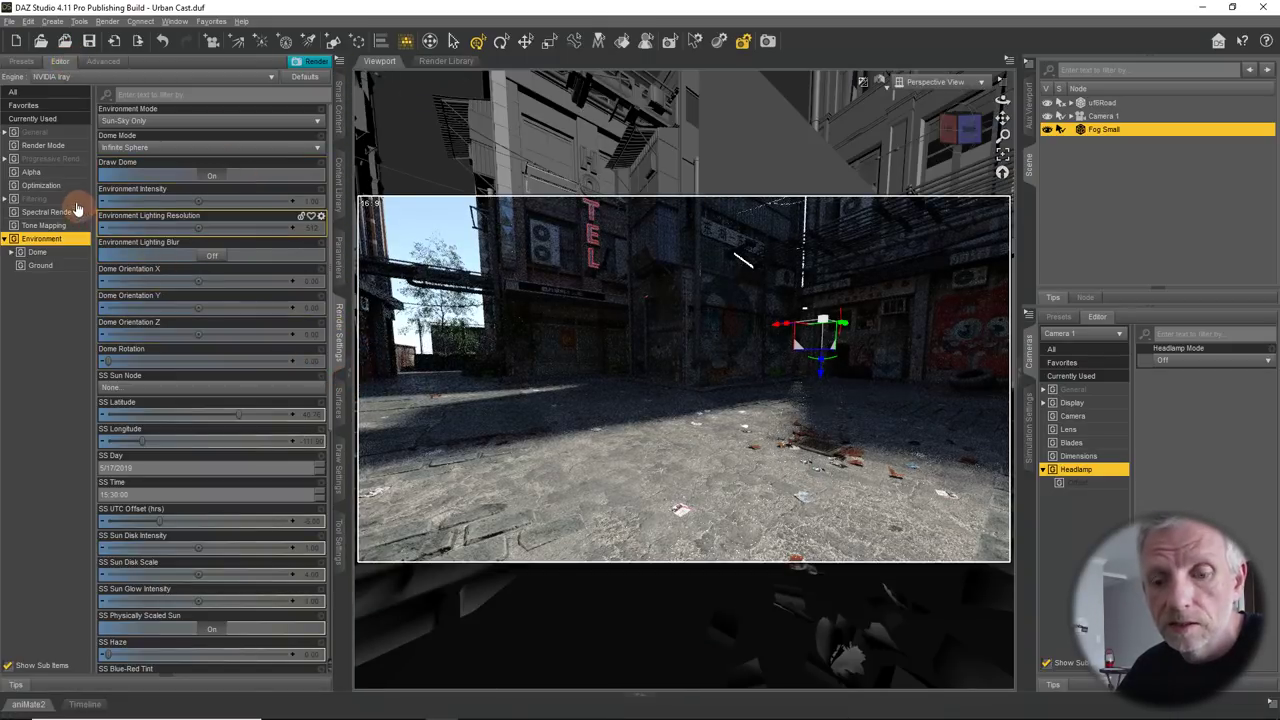
{"action": "left_click", "coordinate": [76, 201]}
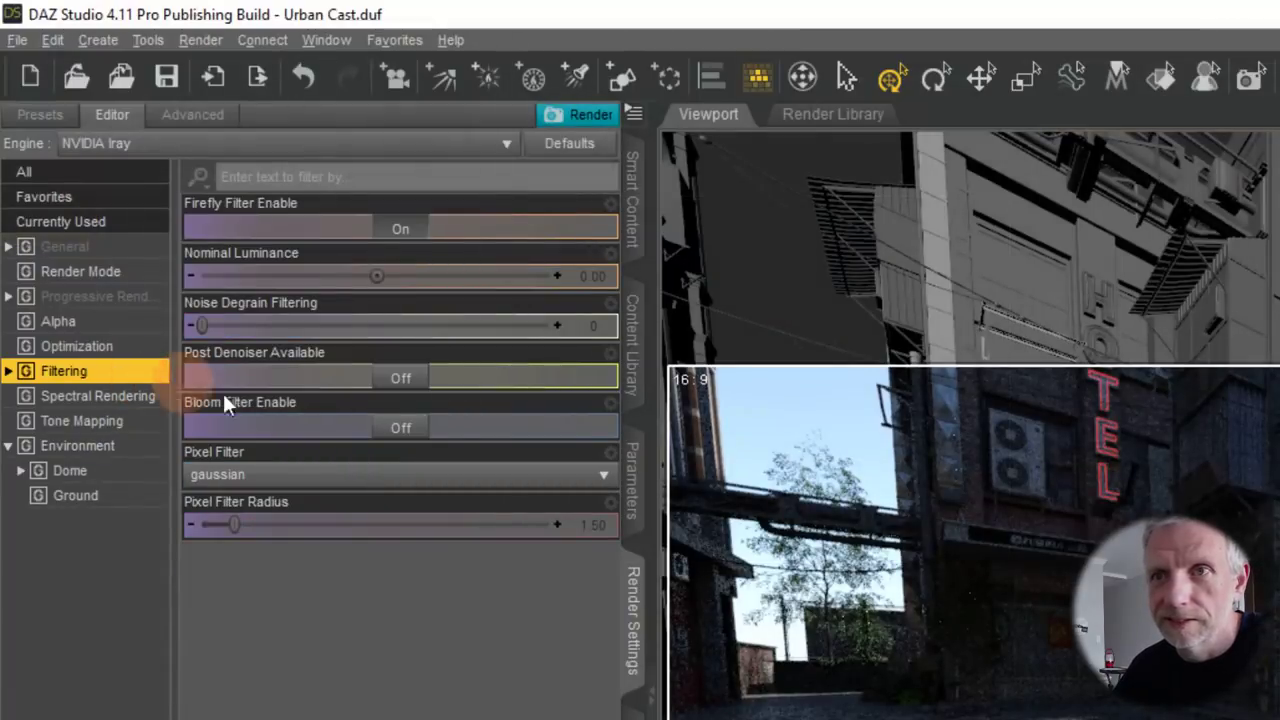
{"action": "left_click", "coordinate": [413, 380]}
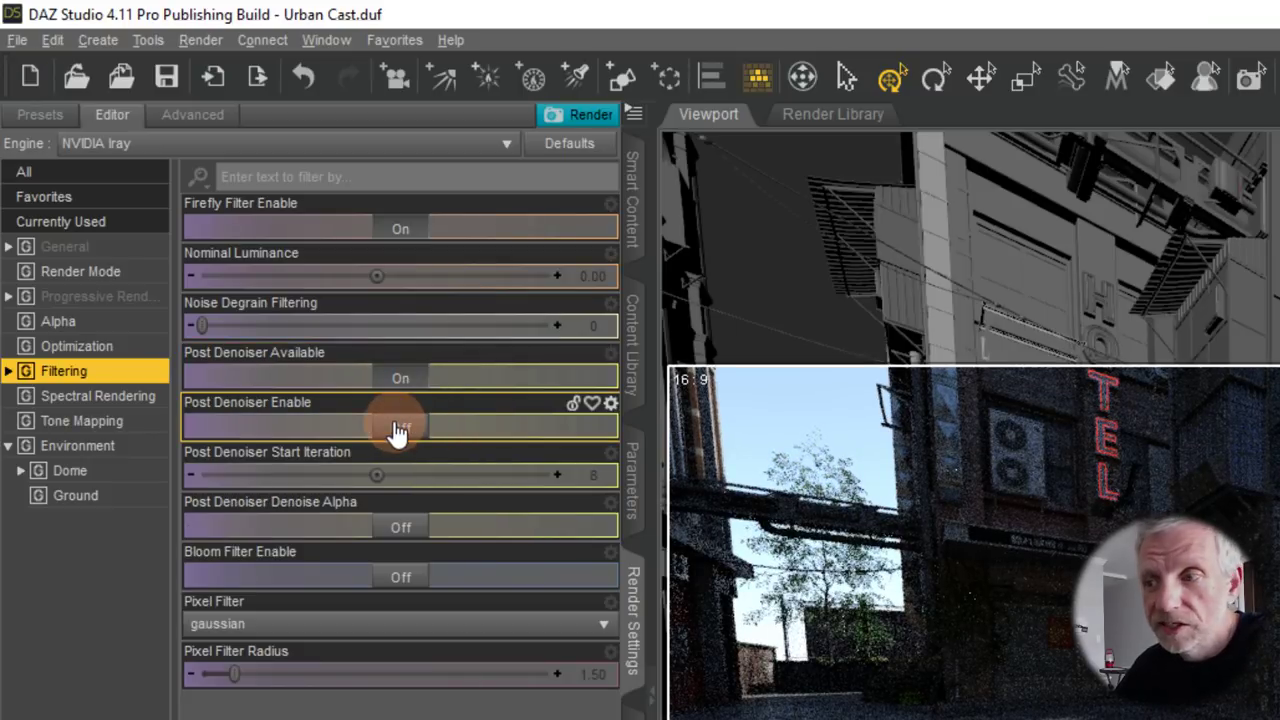
{"action": "left_click", "coordinate": [397, 428]}
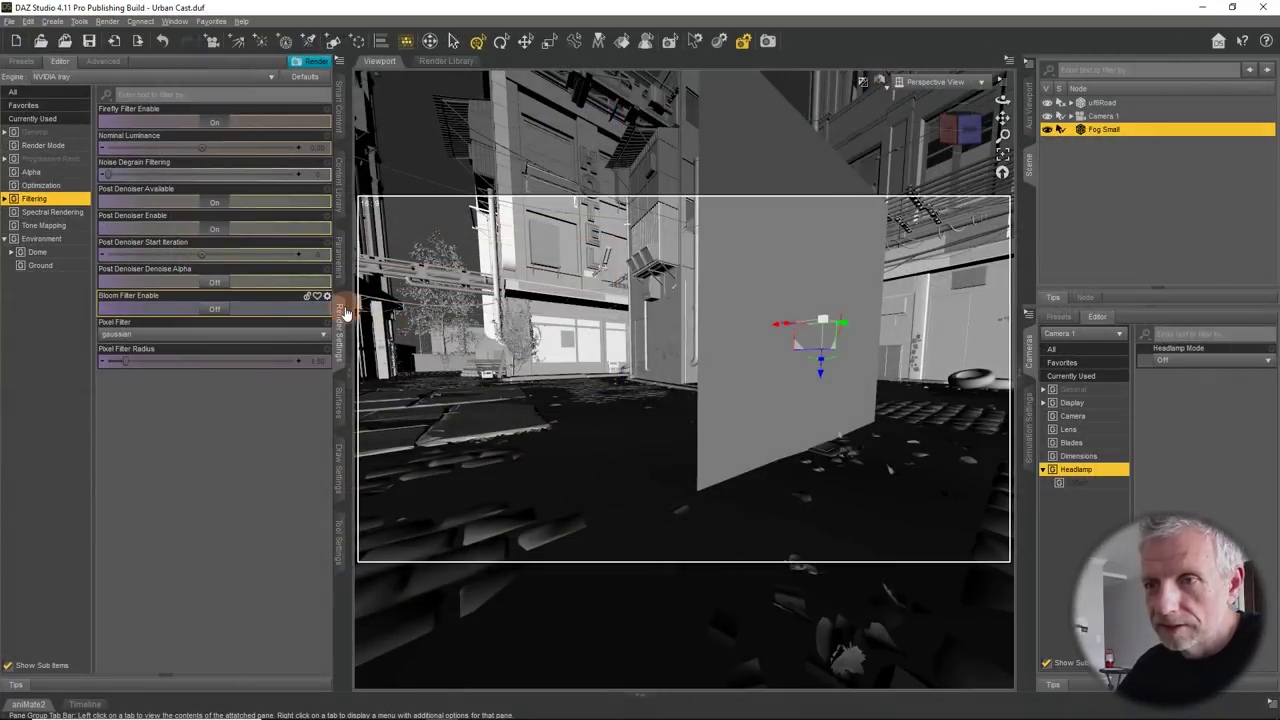
{"action": "left_click", "coordinate": [340, 318]}
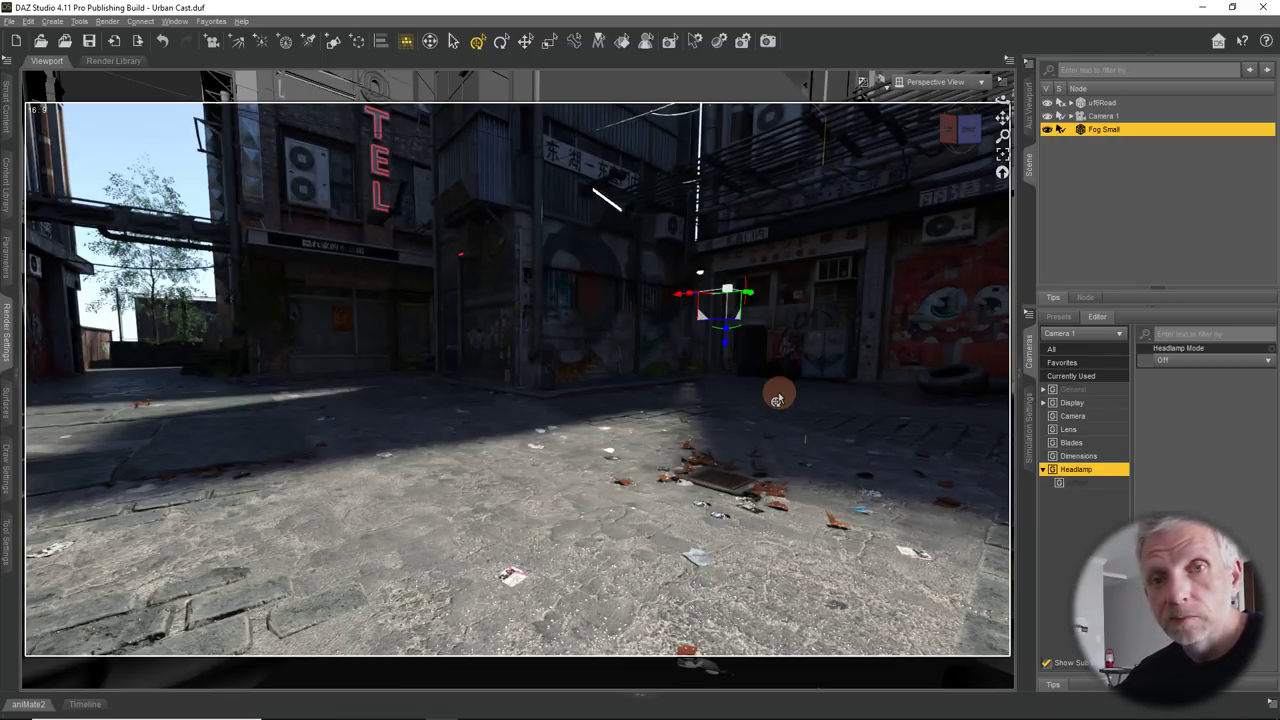
{"action": "mouse_move", "coordinate": [778, 397]}
{"action": "left_mouse_down"}
{"action": "mouse_move", "coordinate": [743, 443]}
{"action": "mouse_move", "coordinate": [771, 420]}
{"action": "mouse_move", "coordinate": [563, 472]}
{"action": "mouse_move", "coordinate": [777, 414]}
{"action": "mouse_move", "coordinate": [743, 389]}
{"action": "mouse_move", "coordinate": [775, 415]}
{"action": "left_mouse_up"}
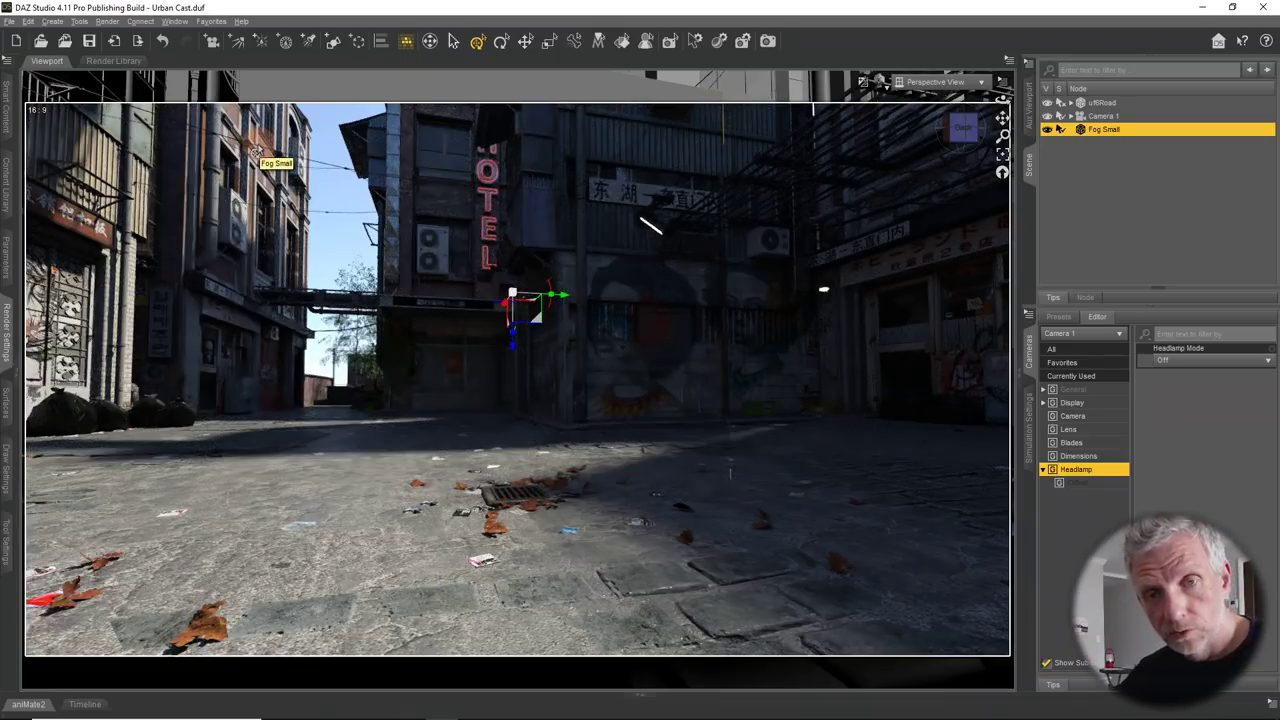
- Duplicate Fog Small twice with Duplicate Node(s), creating Fog Small (2) and Fog Small (3)
{"action": "left_click", "coordinate": [28, 21]}
{"action": "mouse_move", "coordinate": [86, 96]}
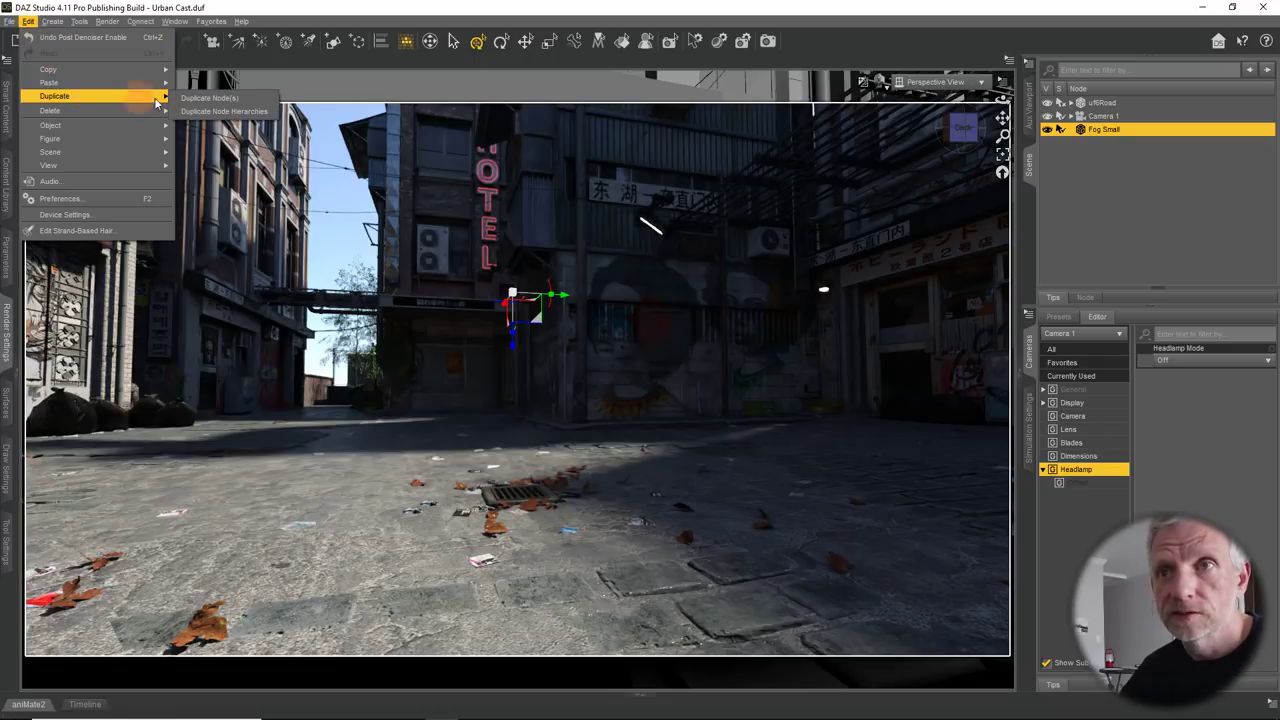
{"action": "left_click", "coordinate": [198, 100]}
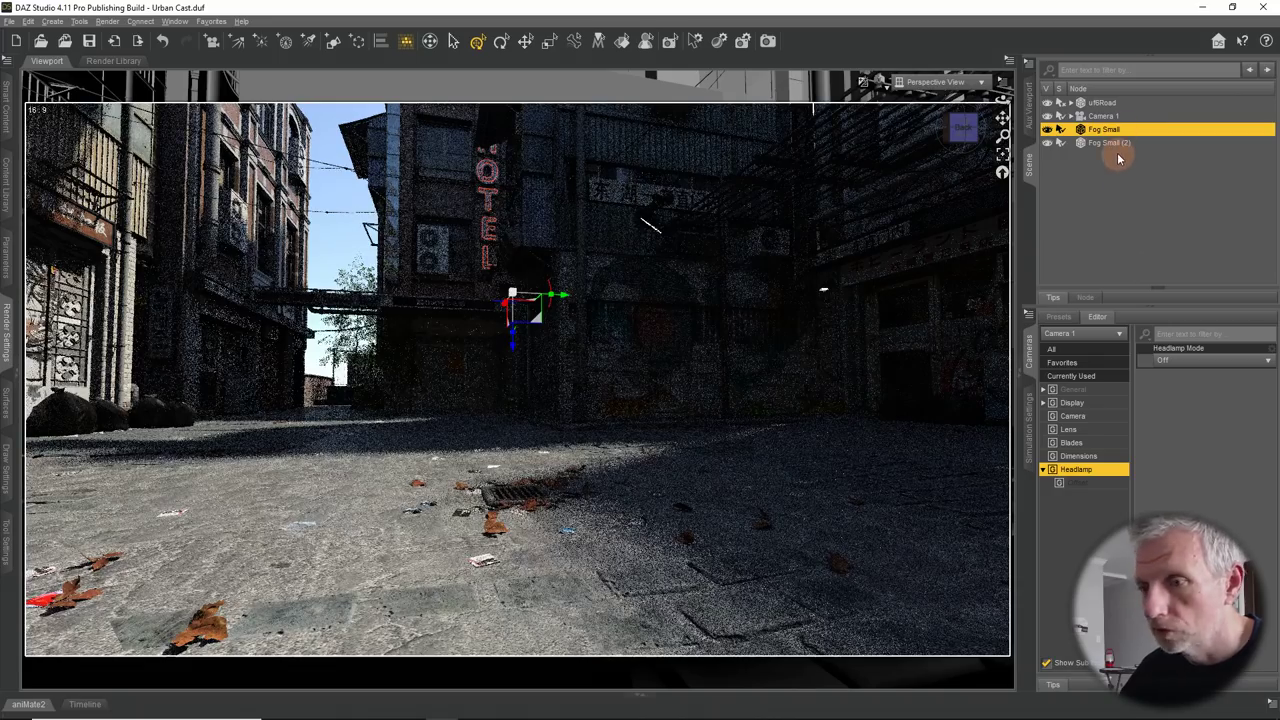
{"action": "mouse_move", "coordinate": [1118, 158]}
{"action": "left_mouse_down"}
{"action": "mouse_move", "coordinate": [614, 467]}
{"action": "mouse_move", "coordinate": [631, 440]}
{"action": "mouse_move", "coordinate": [680, 451]}
{"action": "mouse_move", "coordinate": [661, 472]}
{"action": "mouse_move", "coordinate": [595, 460]}
{"action": "mouse_move", "coordinate": [600, 434]}
{"action": "mouse_move", "coordinate": [651, 429]}
{"action": "mouse_move", "coordinate": [866, 291]}
{"action": "left_mouse_up"}
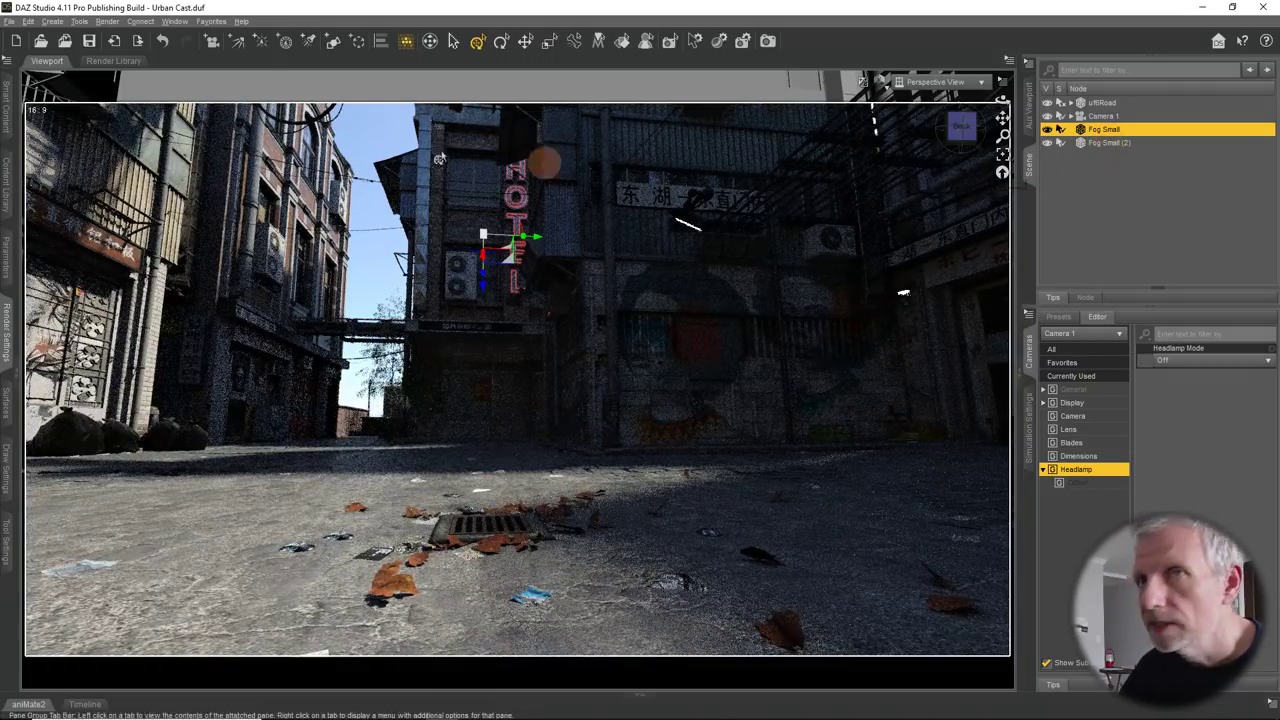
{"action": "left_click", "coordinate": [28, 21]}
{"action": "mouse_move", "coordinate": [93, 96]}
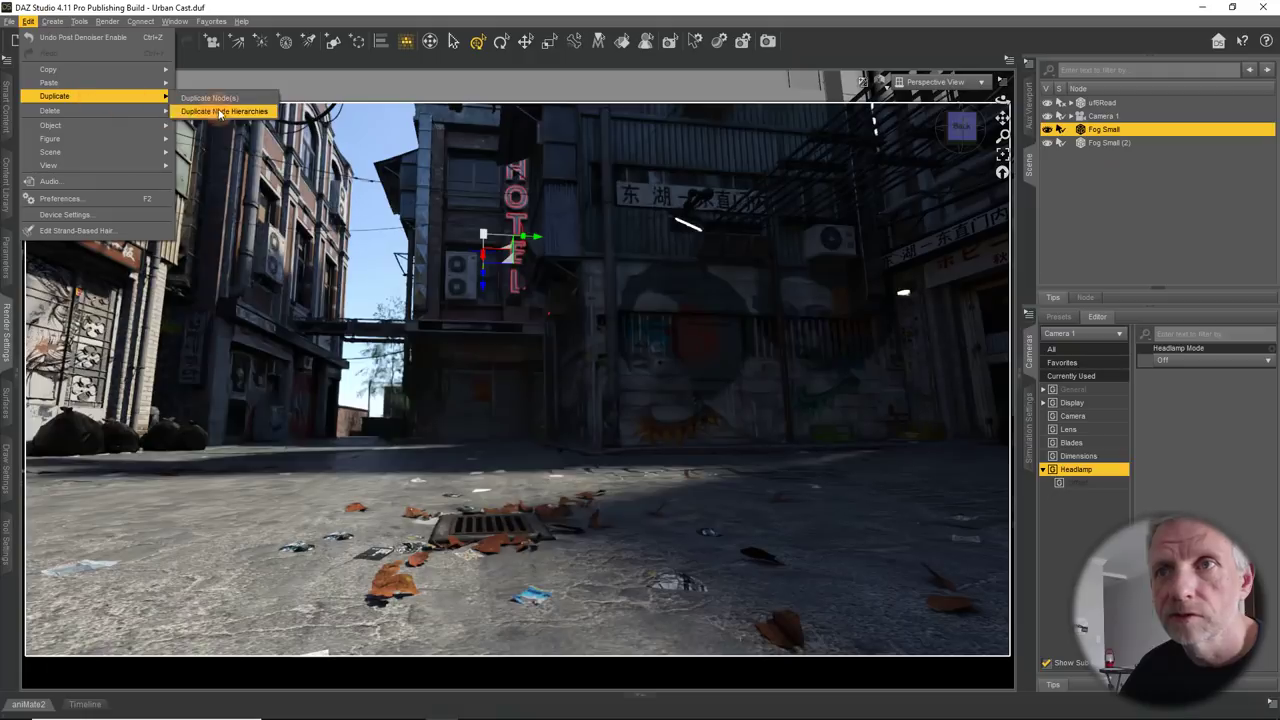
{"action": "left_click", "coordinate": [226, 104]}
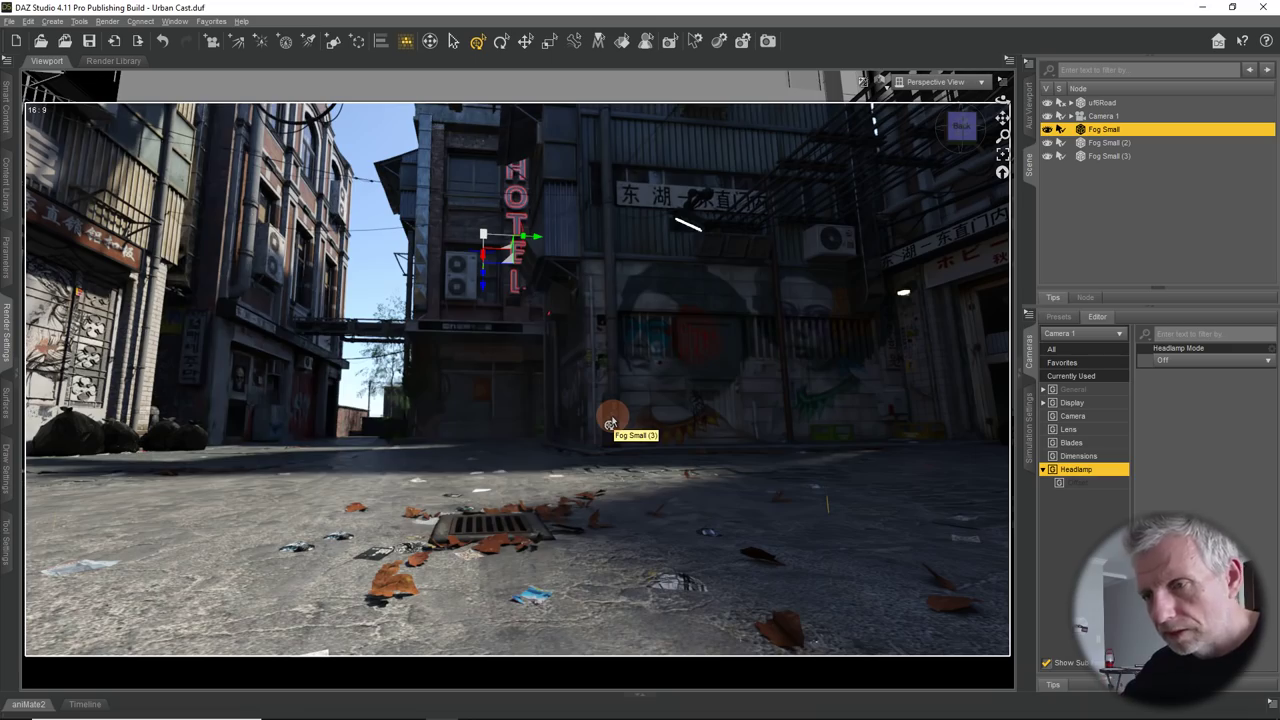
{"action": "left_click_drag", "start_coordinate": [606, 415], "coordinate": [500, 500], "text": "alt"}
{"action": "left_click_drag", "start_coordinate": [592, 463], "coordinate": [541, 463], "text": "alt"}
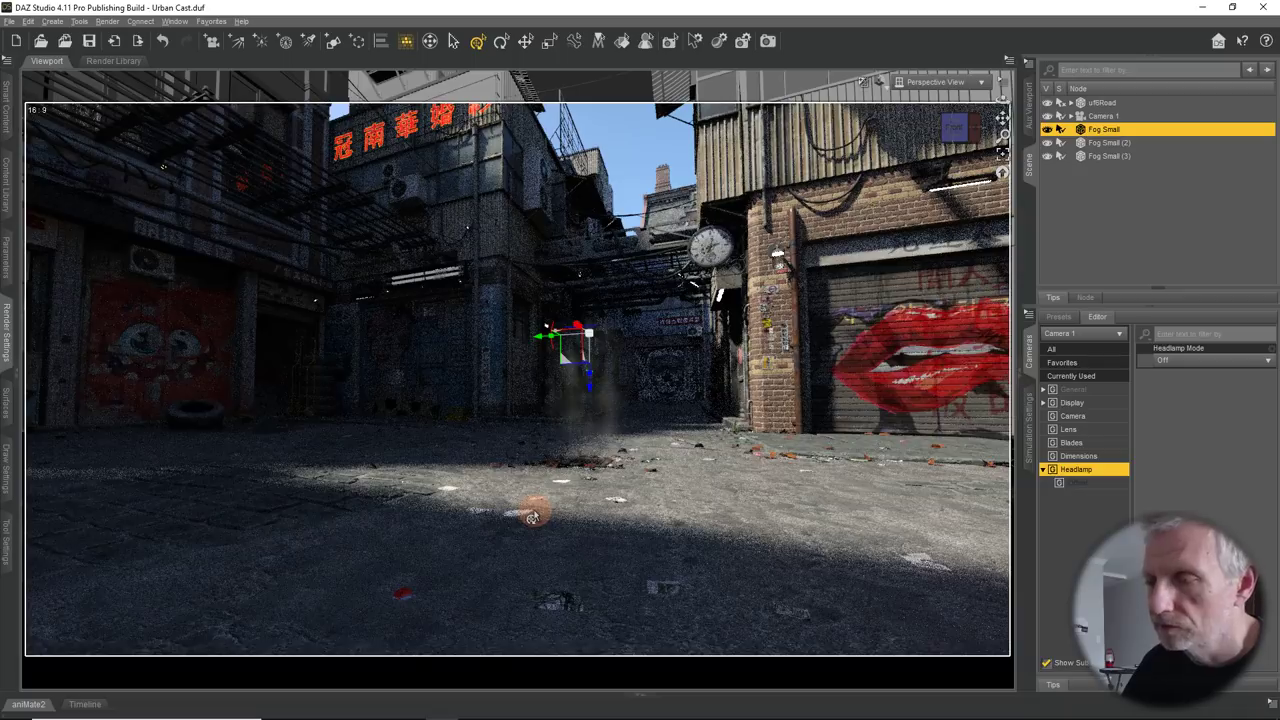
{"action": "left_click_drag", "start_coordinate": [534, 506], "coordinate": [533, 515], "text": "alt"}
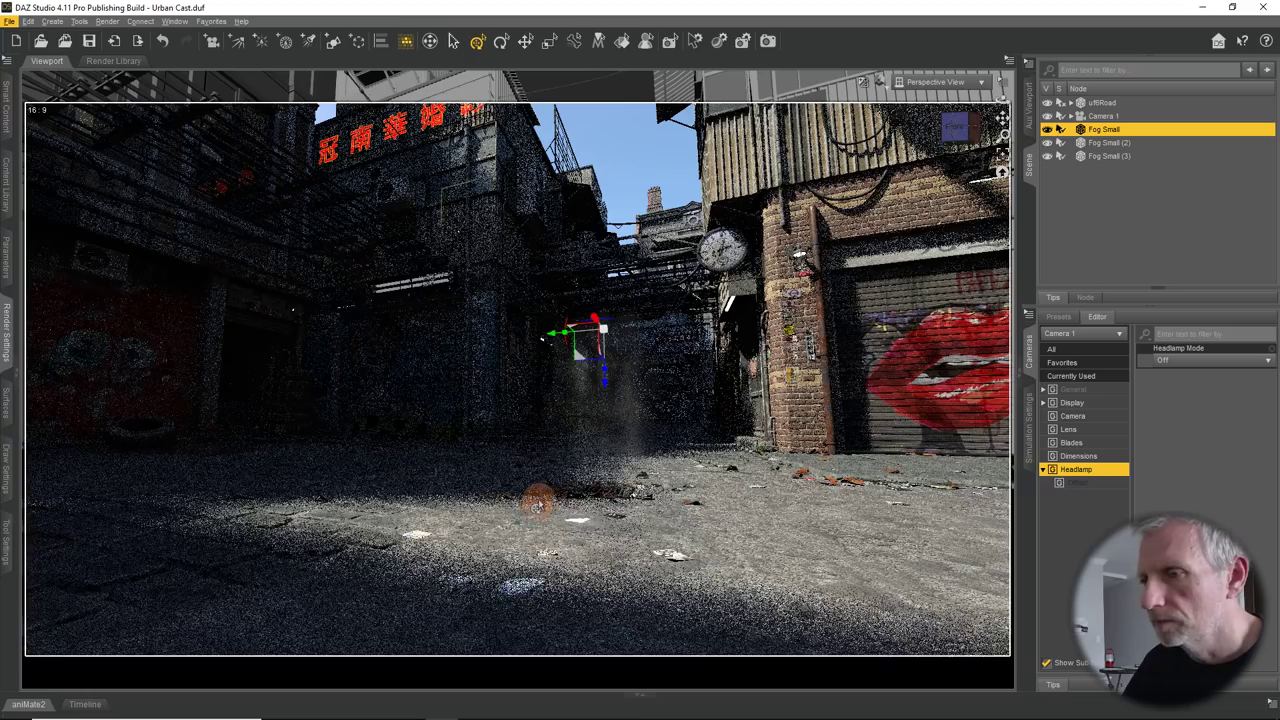
{"action": "left_click_drag", "start_coordinate": [537, 506], "coordinate": [530, 494], "text": "alt"}
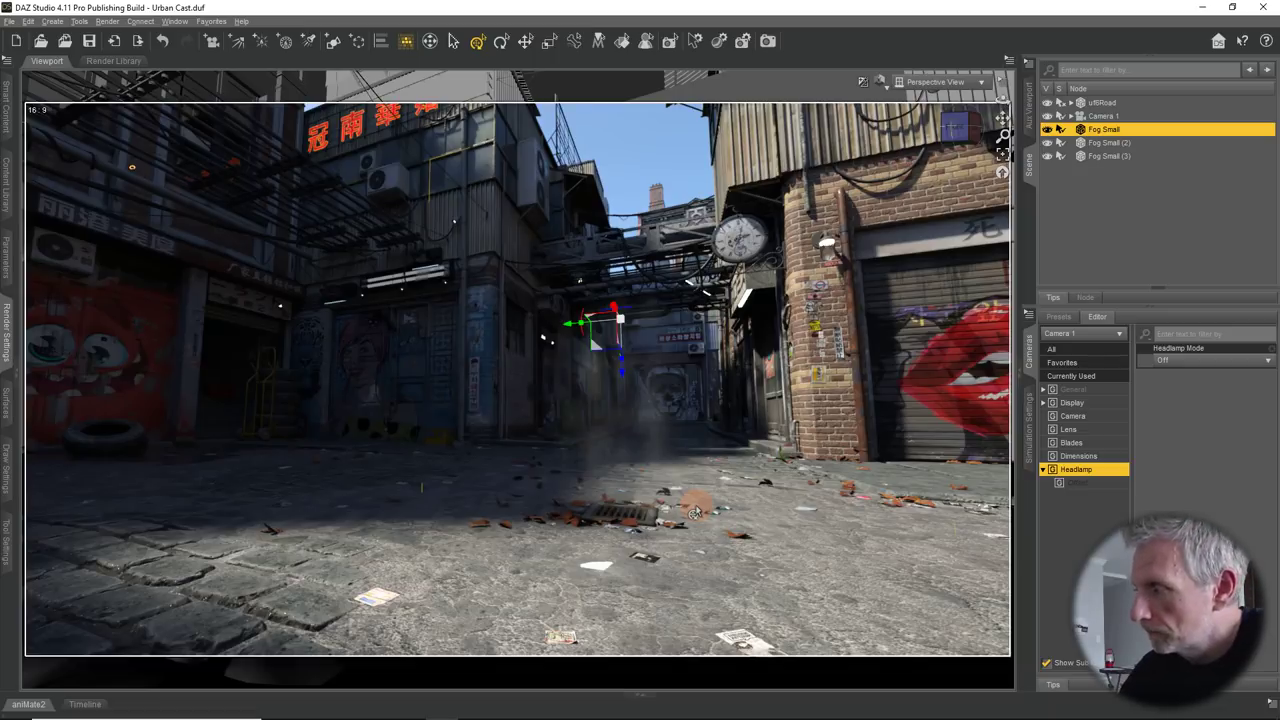
- Set Post Denoiser Available to Off and unhide the Fog Full plane under Camera 1
{"action": "left_click", "coordinate": [10, 330]}
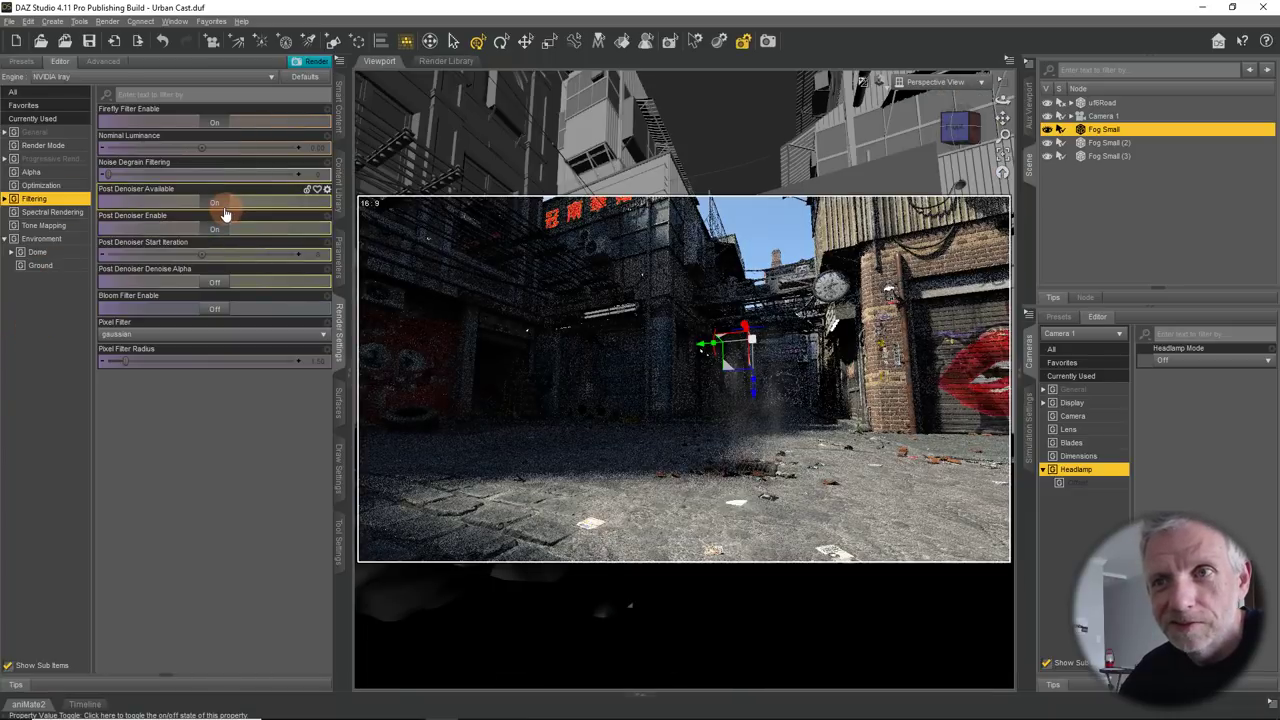
{"action": "left_click", "coordinate": [222, 204]}
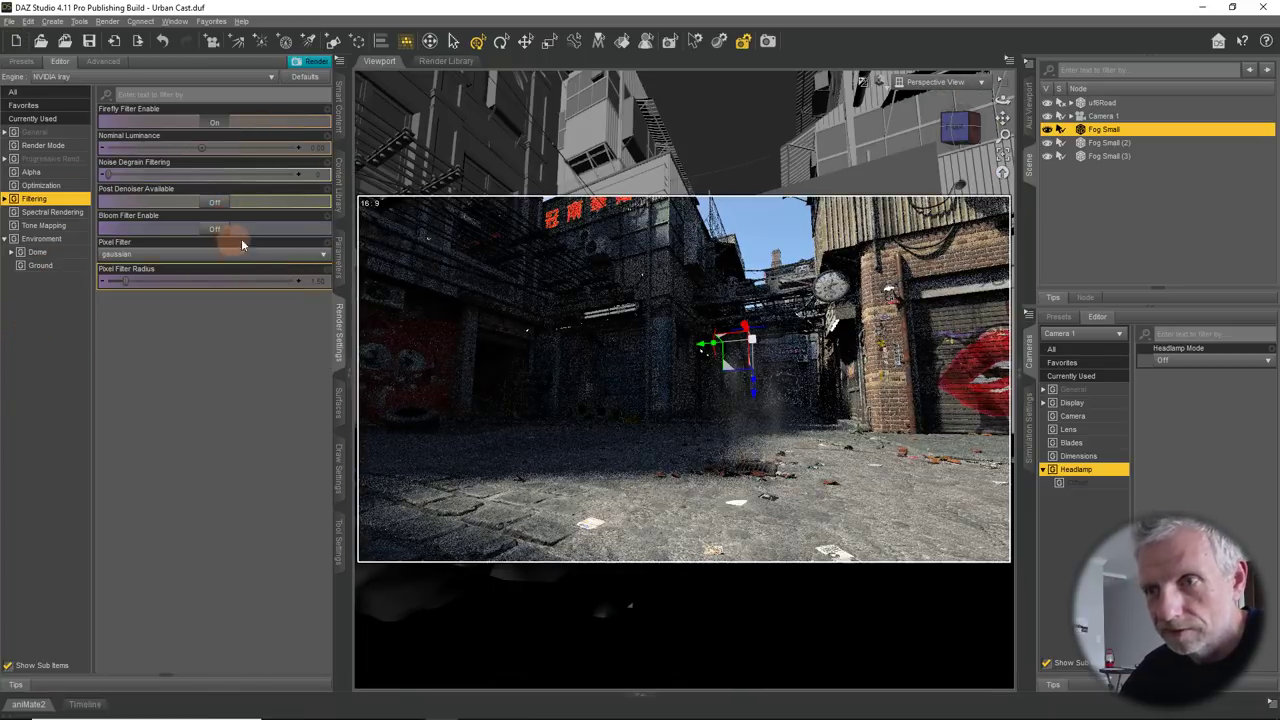
{"action": "left_click", "coordinate": [338, 332]}
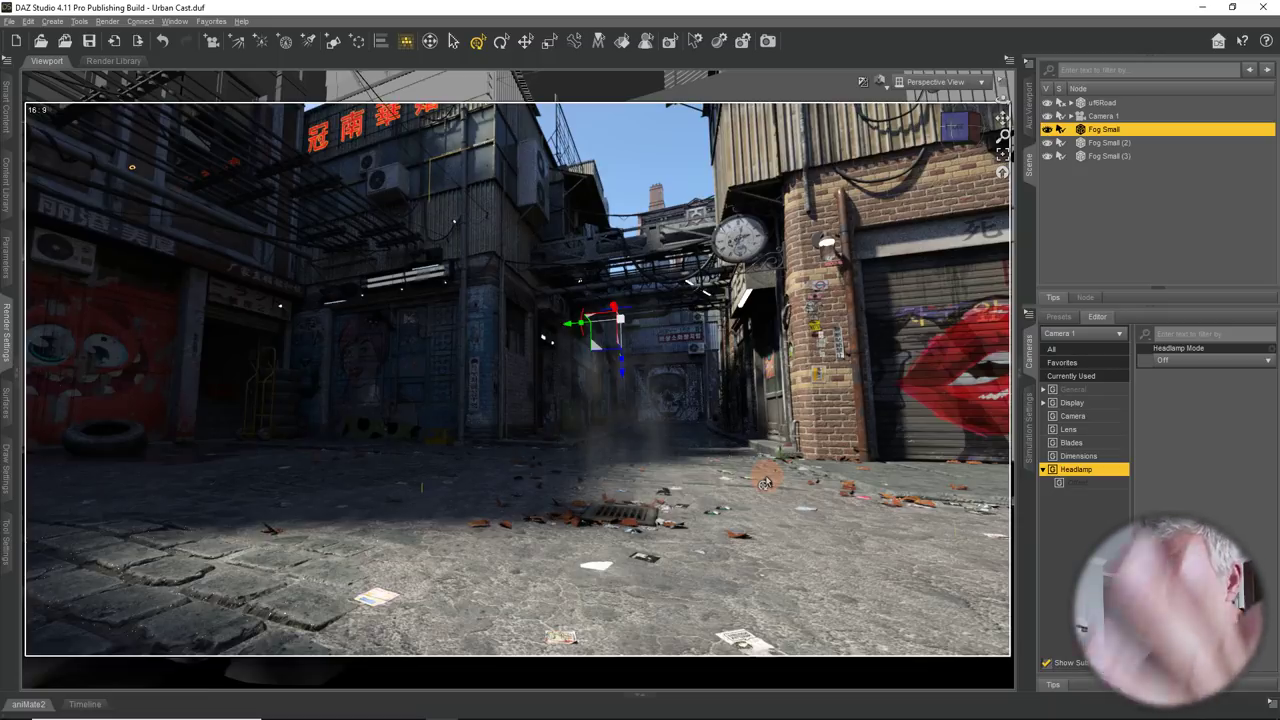
{"action": "left_click", "coordinate": [1071, 116]}
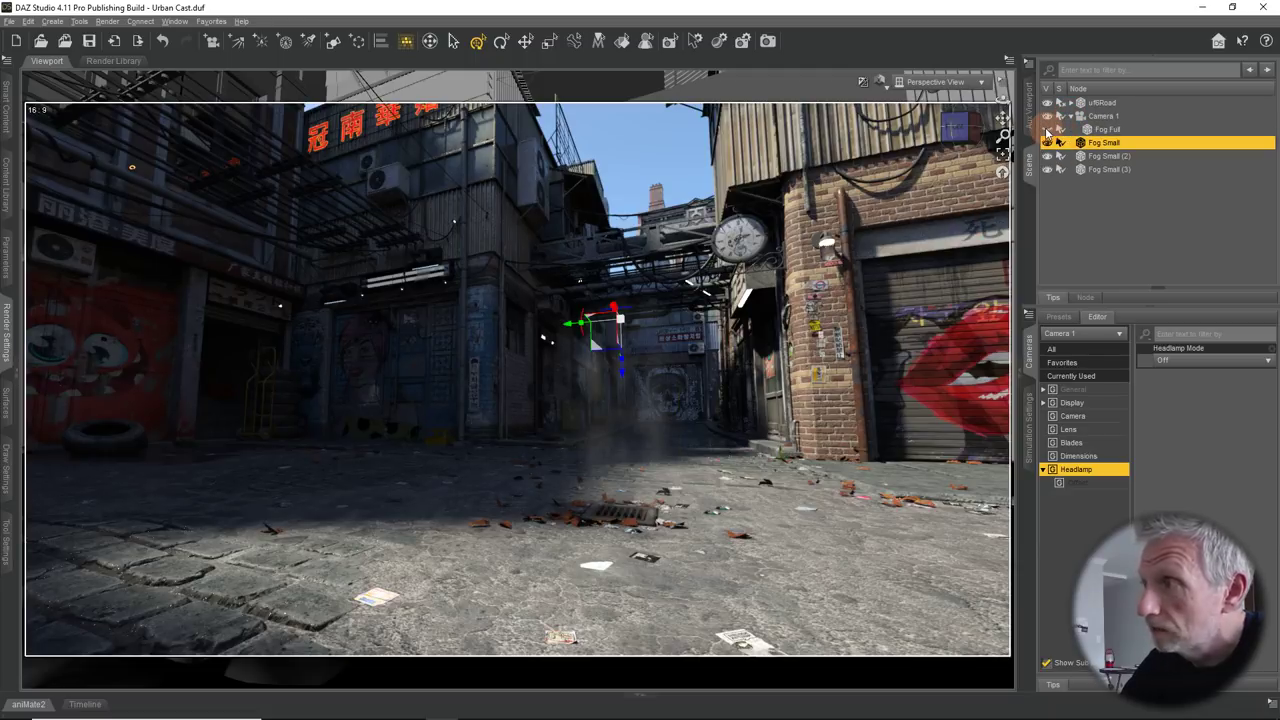
{"action": "left_click", "coordinate": [1047, 130]}
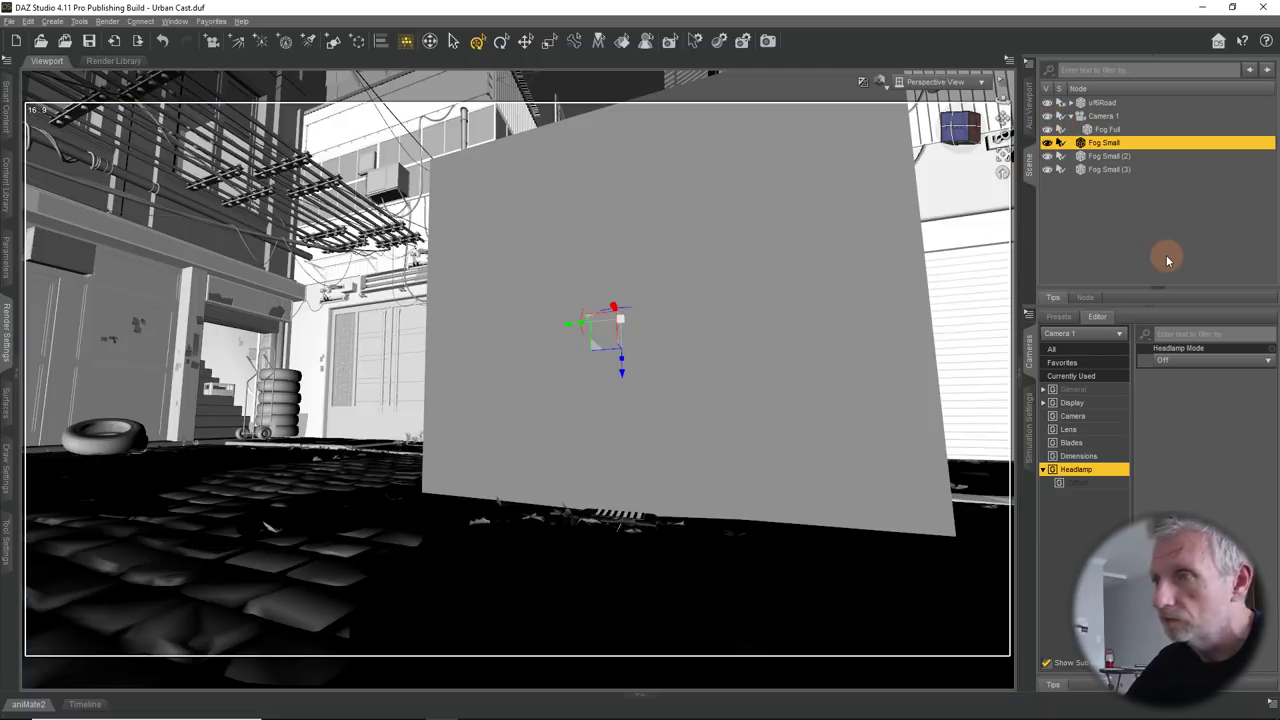